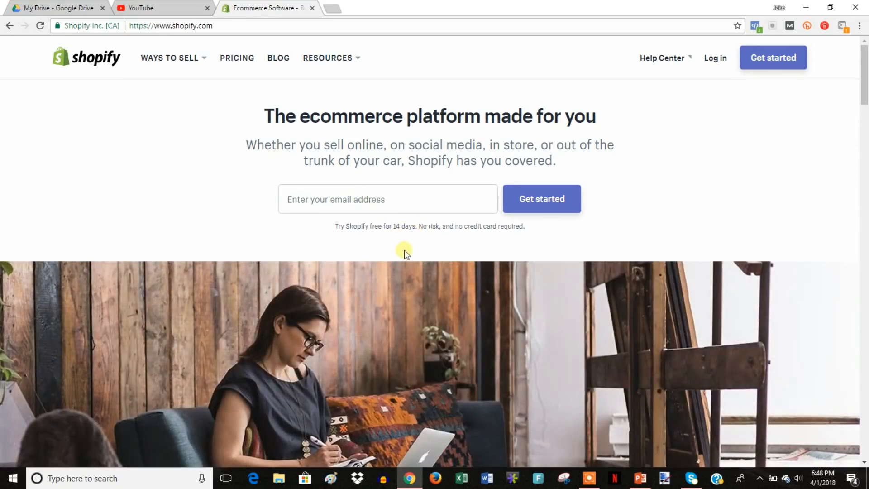
Enter the saved e-mail address and start the Shopify free trial signup.
click(385, 204)
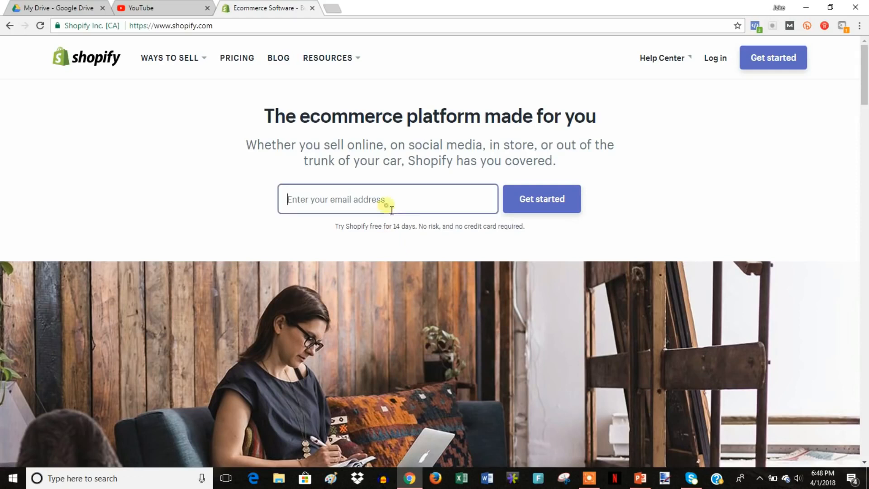
text(hi)
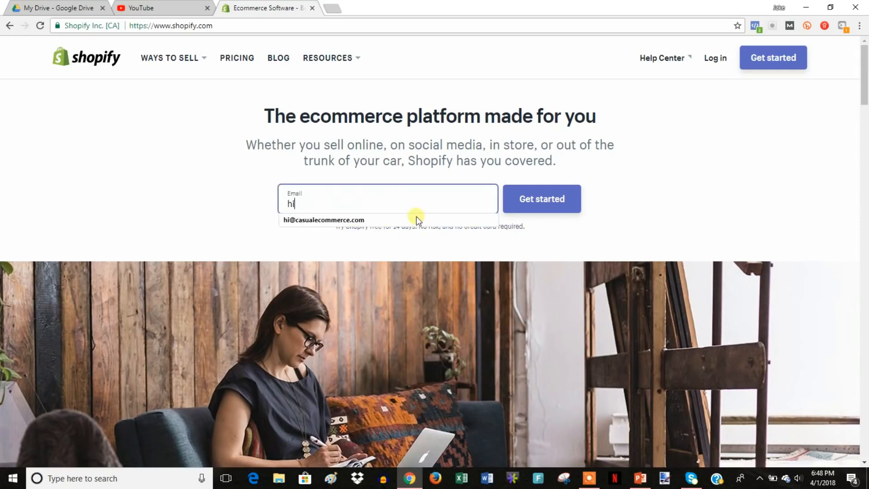
click(417, 220)
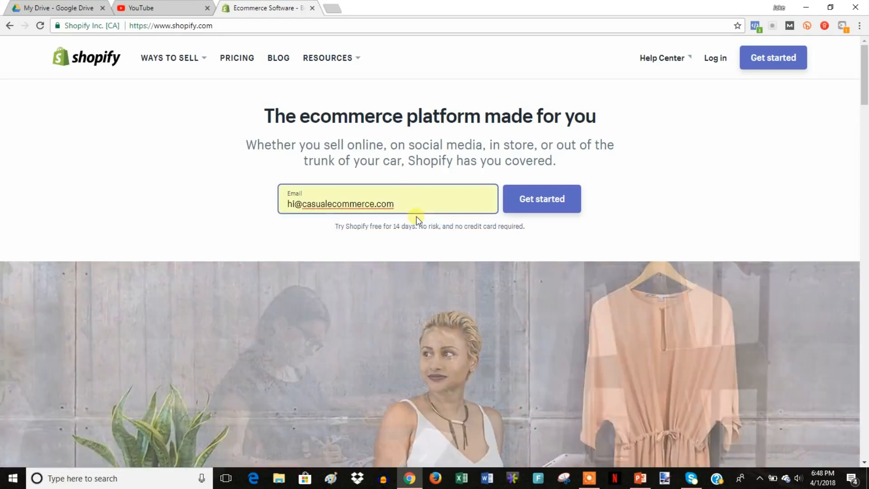
click(560, 203)
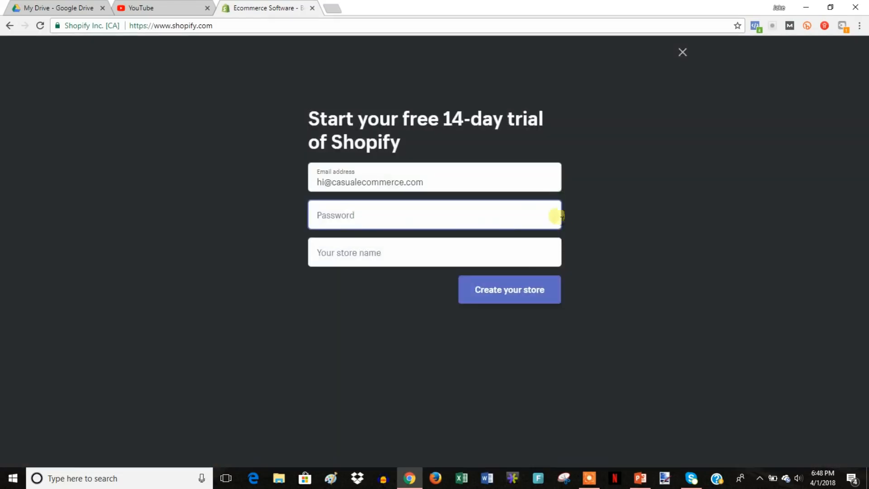
Enter the account password and the store name Birdzworld.
text(••••••••••)
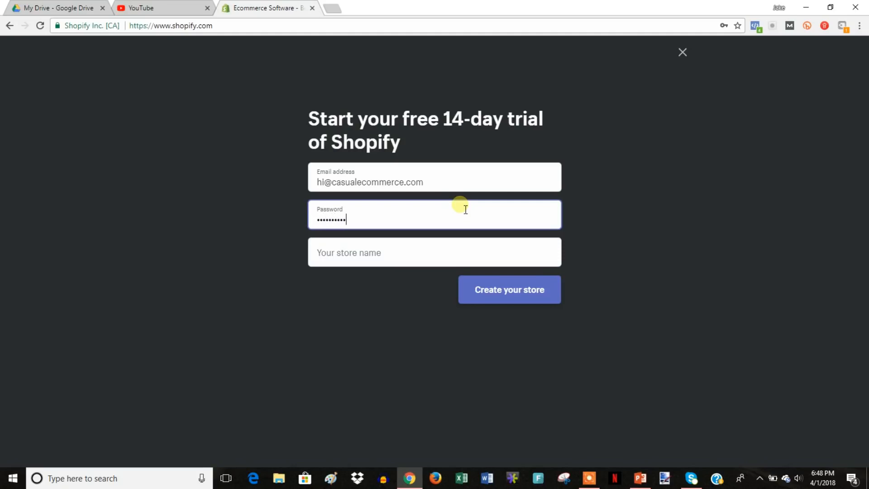
key(Tab)
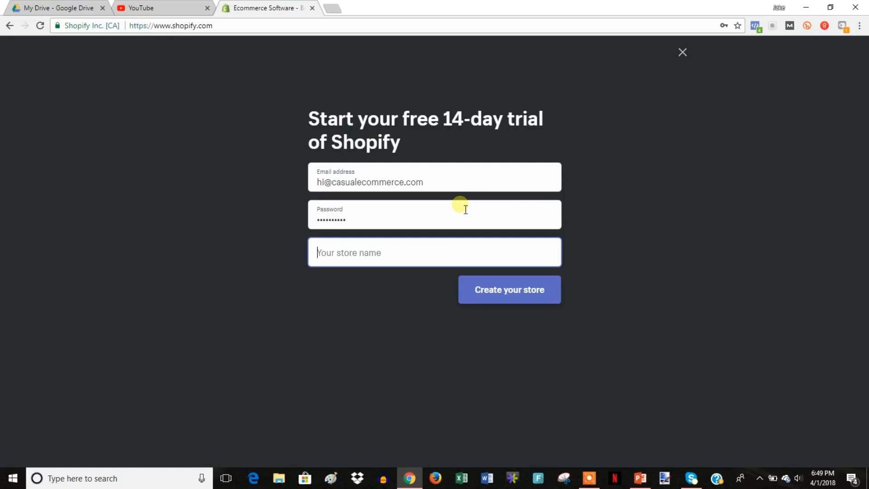
text(Birdz)
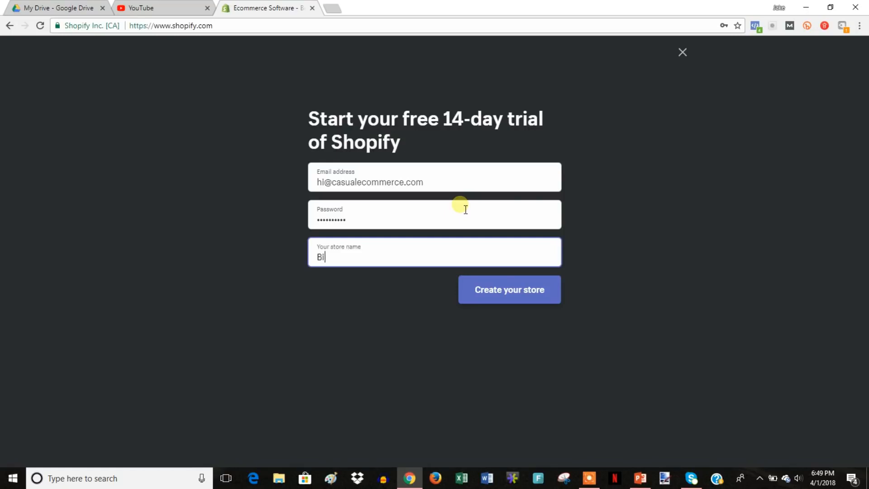
text(world)
Create the store, answering 'I'm just playing around' and '$0 (I'm just getting started)'.
click(533, 299)
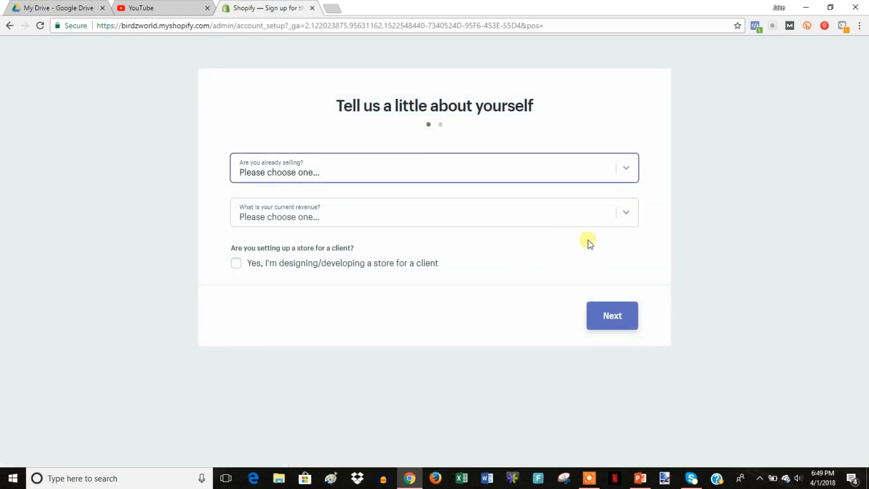
click(453, 178)
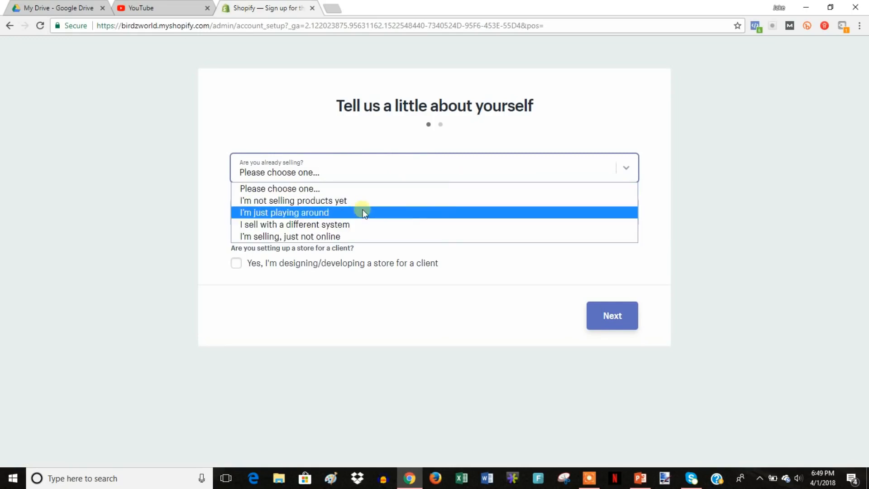
click(324, 213)
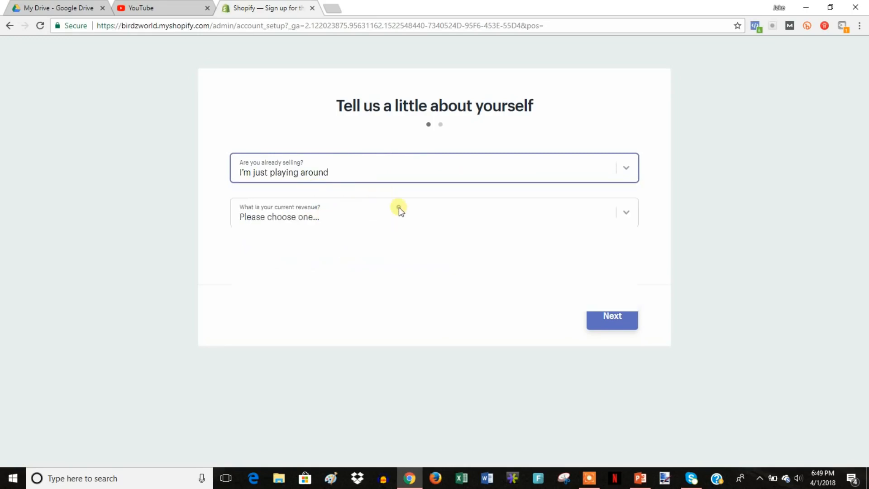
click(398, 208)
click(347, 243)
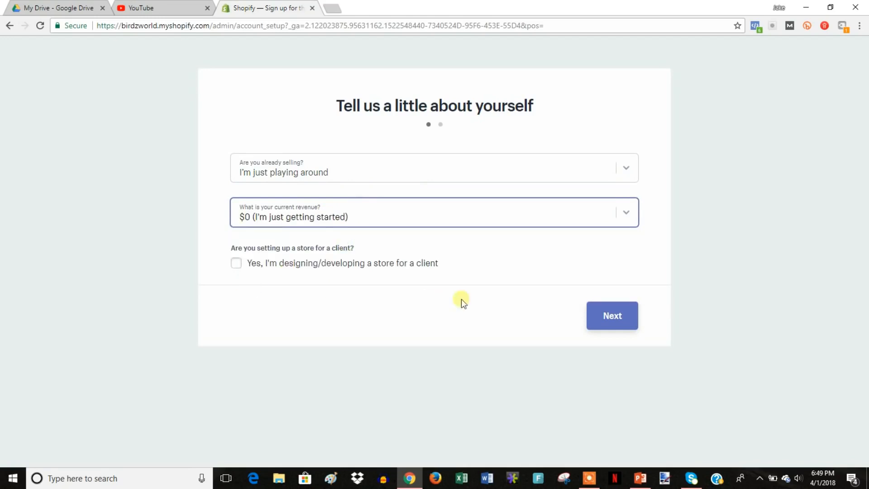
click(616, 318)
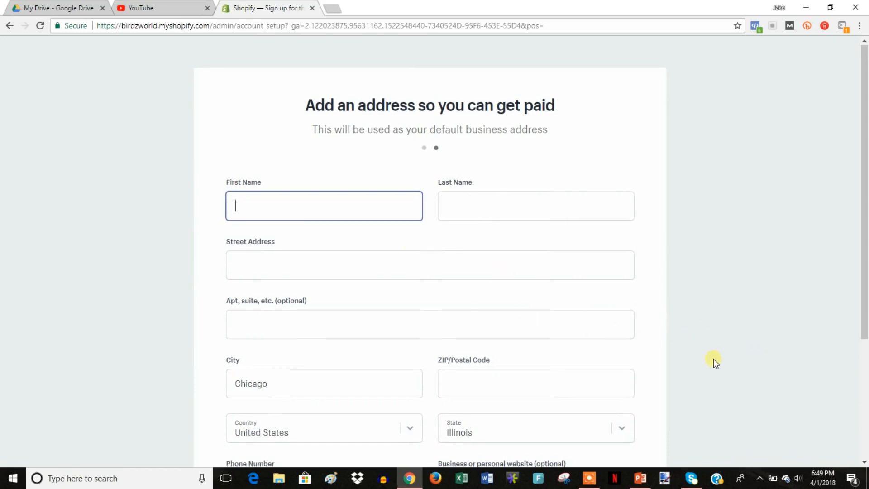
Fill the business address form from the browser's saved details.
scroll(706, 353, down, 4)
scroll(387, 274, up, 3)
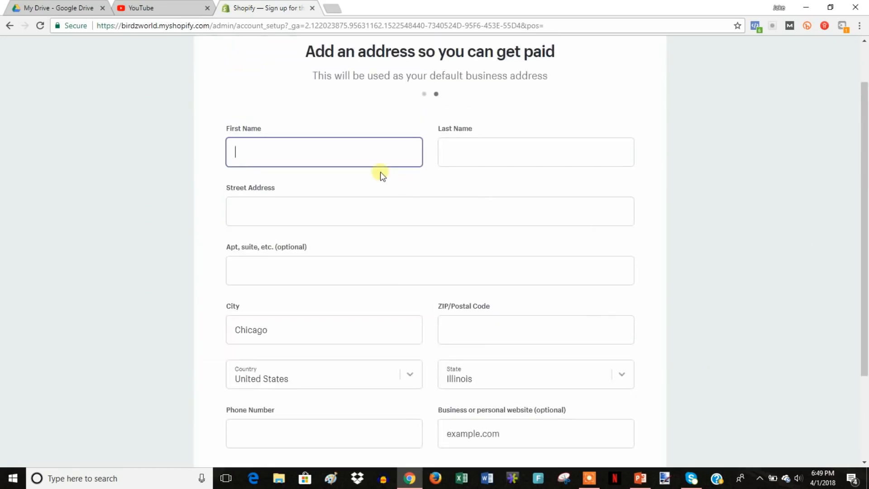
text(bird)
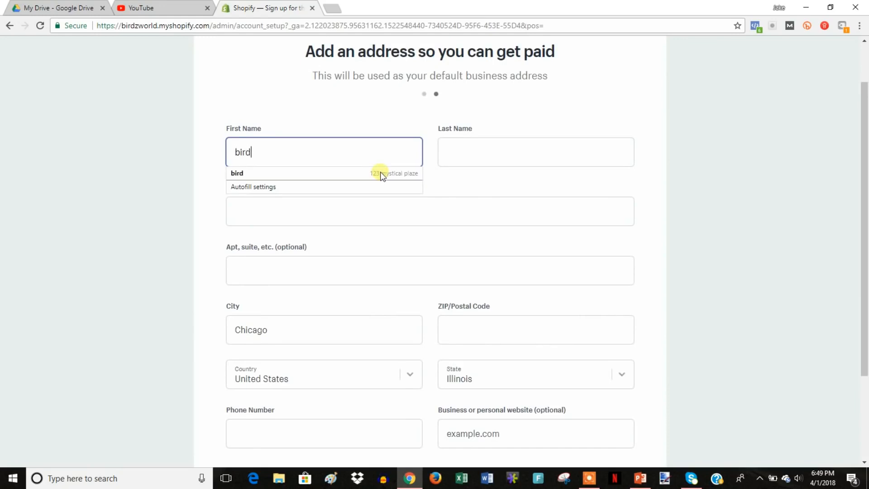
click(380, 172)
Check the phone number field and submit the address to enter the store.
scroll(687, 272, down, 3)
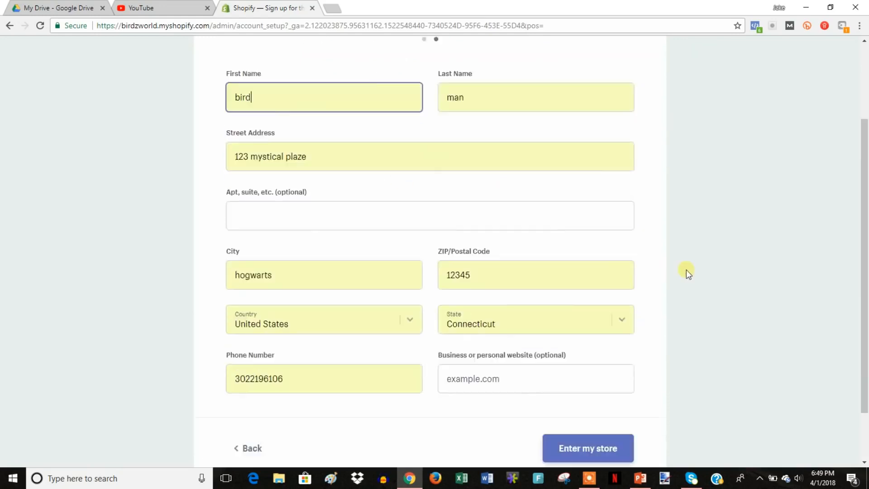
double_click(303, 310)
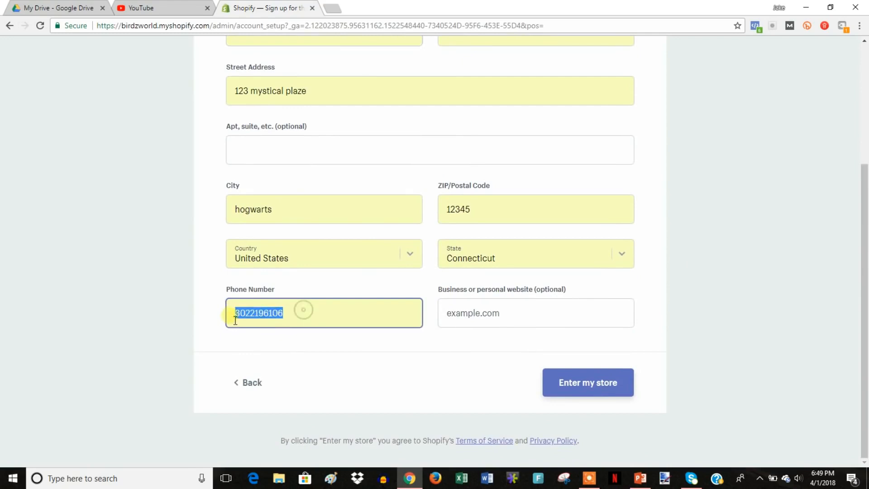
drag(357, 322, 256, 323)
click(300, 324)
click(435, 338)
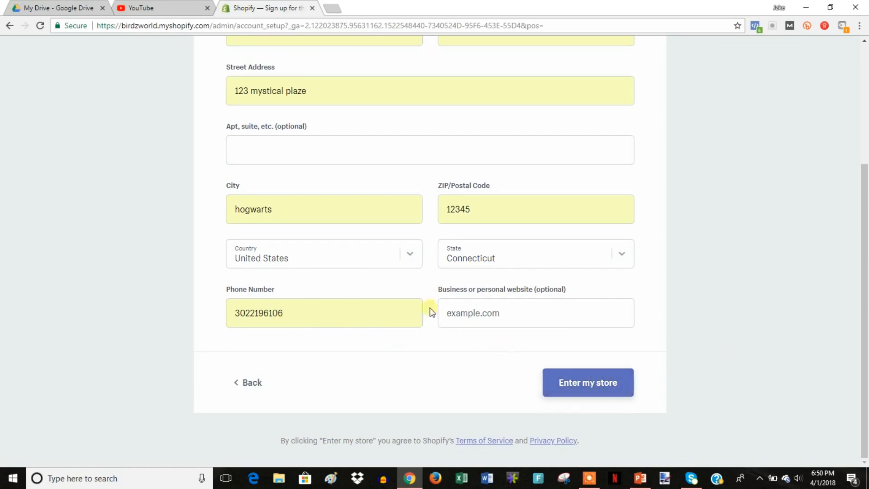
click(591, 385)
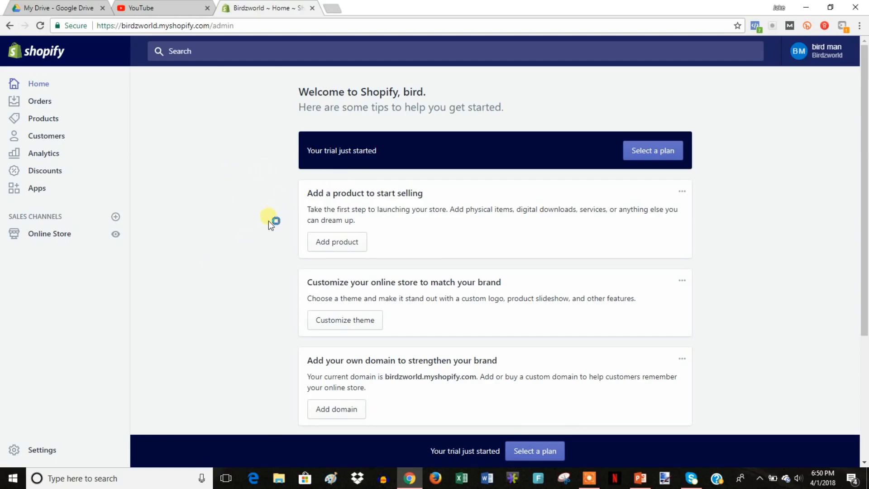
Open Online Store themes and review Debut as the current theme.
click(44, 240)
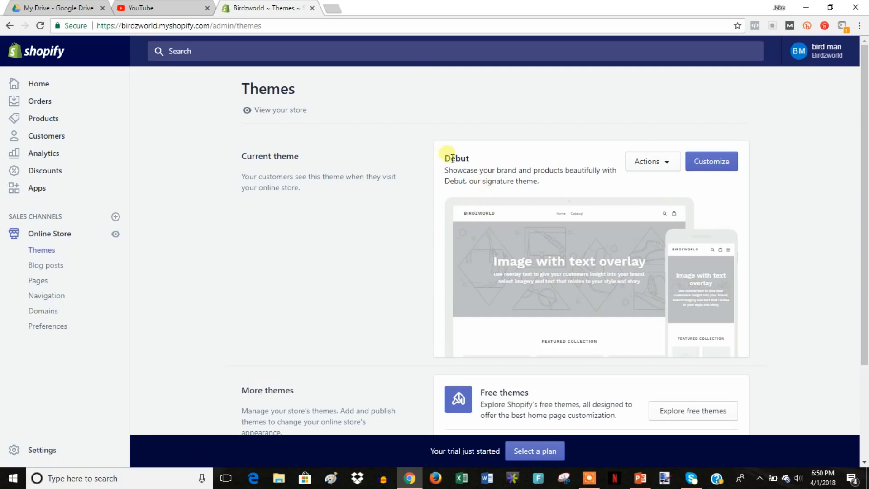
drag(556, 176, 443, 159)
click(380, 194)
scroll(436, 236, down, 1)
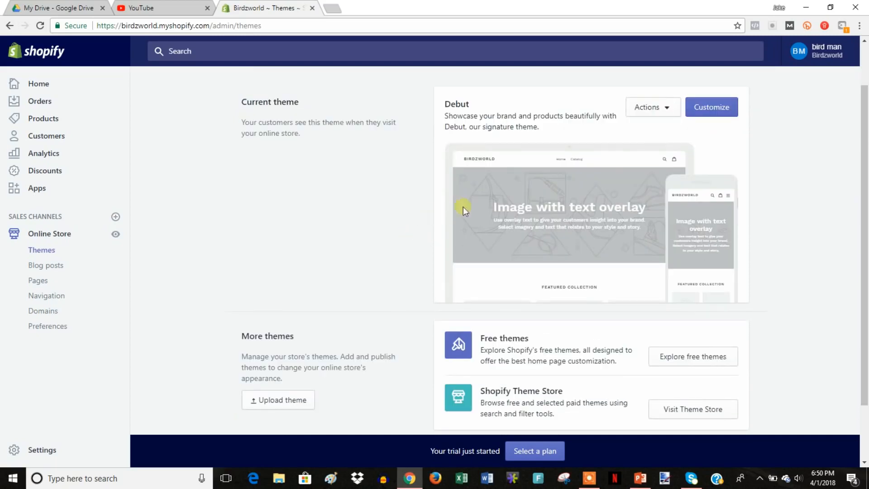
Browse All Themes in the theme store filtered to Free, scrolling the 10 results.
click(701, 409)
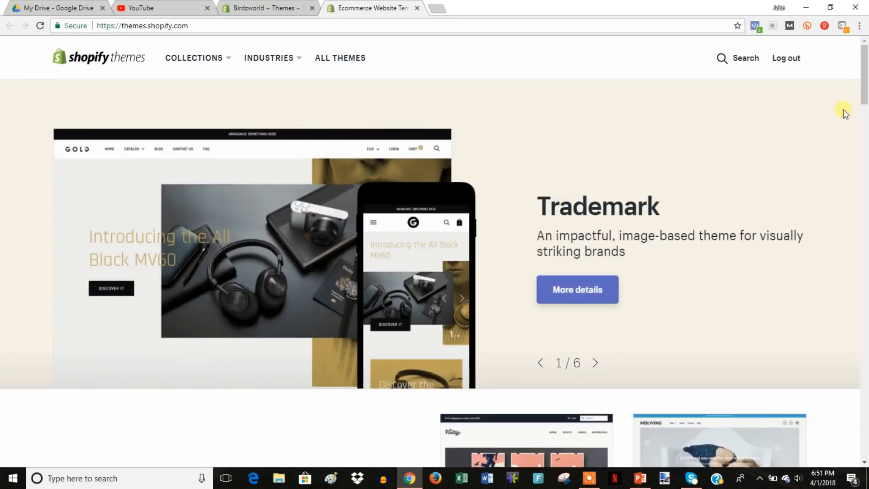
drag(864, 74, 865, 50)
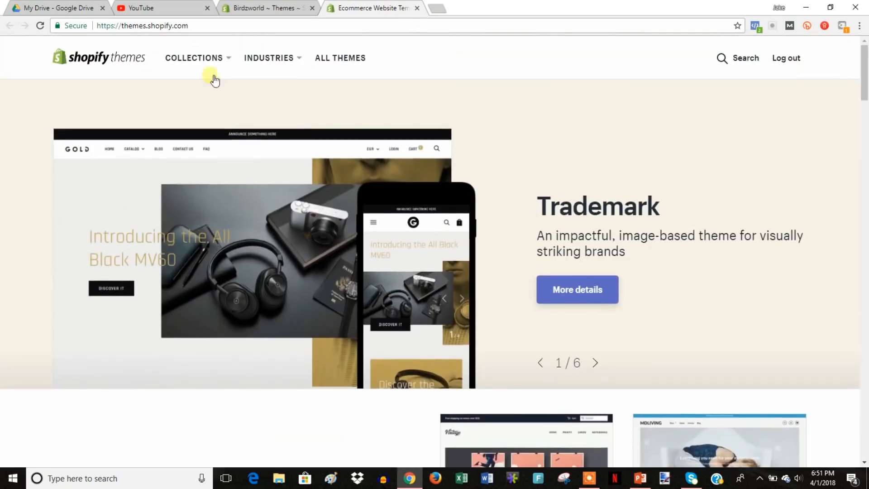
click(198, 63)
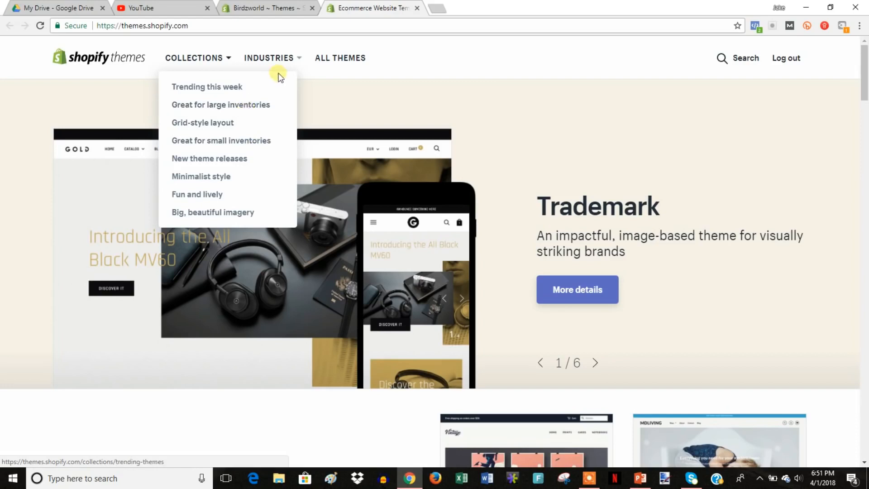
click(350, 60)
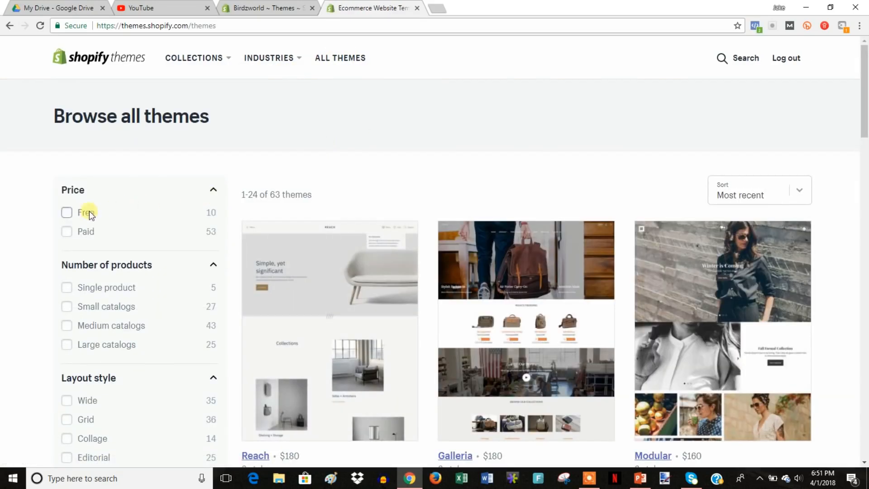
click(67, 213)
drag(866, 119, 863, 363)
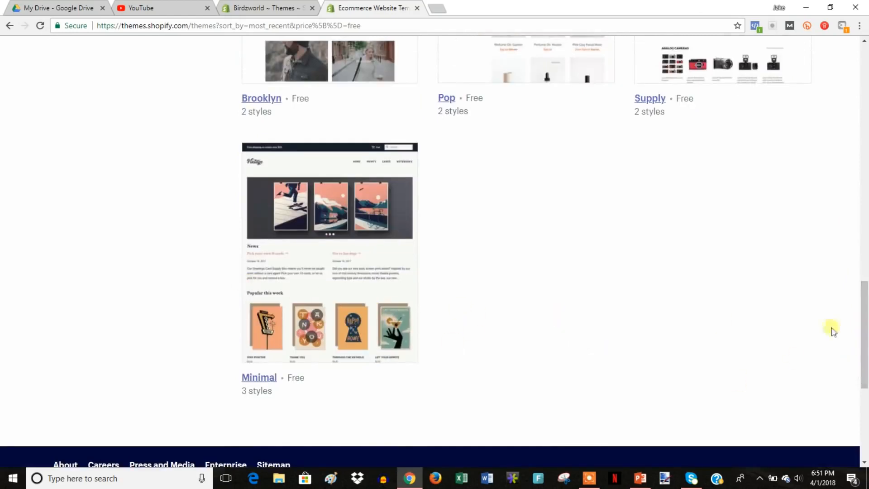
drag(865, 344, 865, 271)
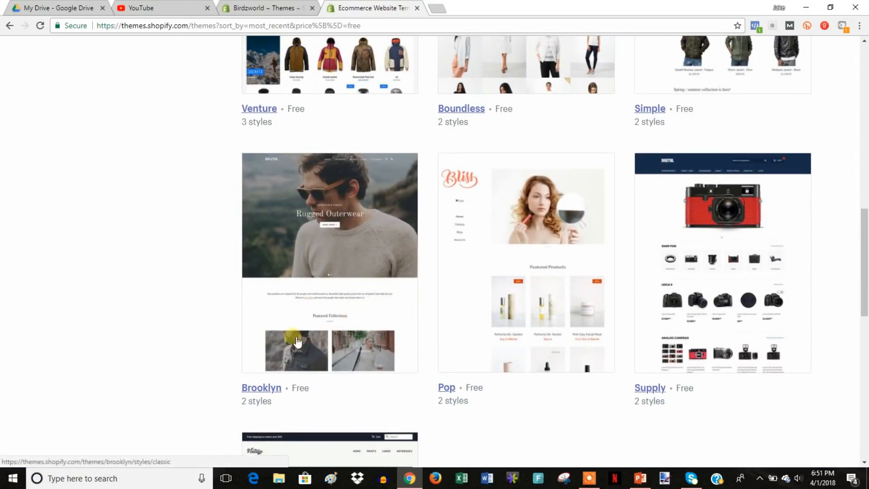
drag(866, 265, 866, 122)
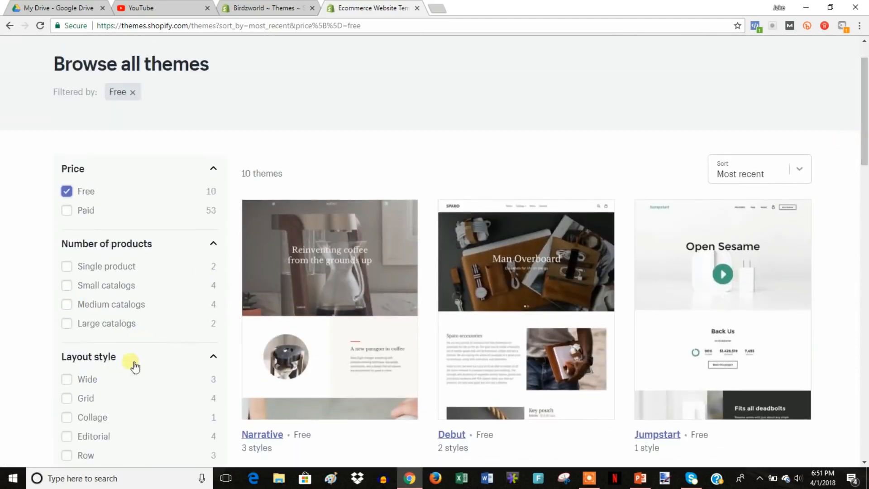
scroll(217, 341, up, 2)
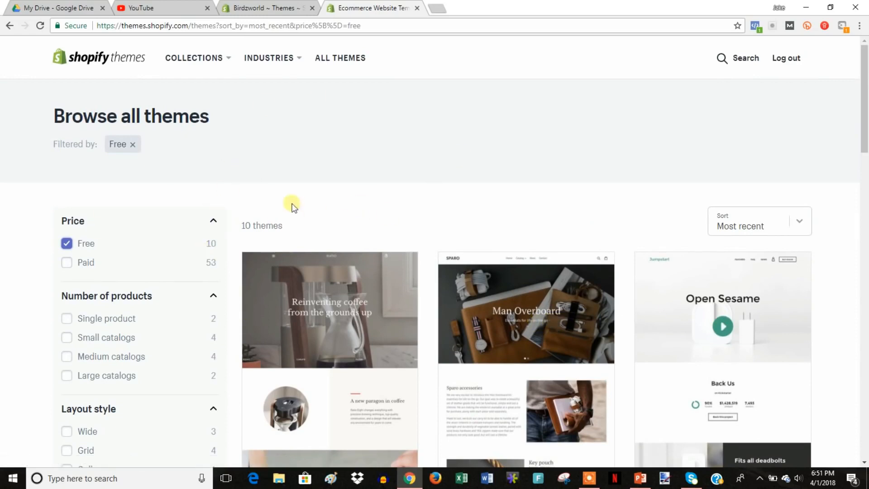
click(417, 9)
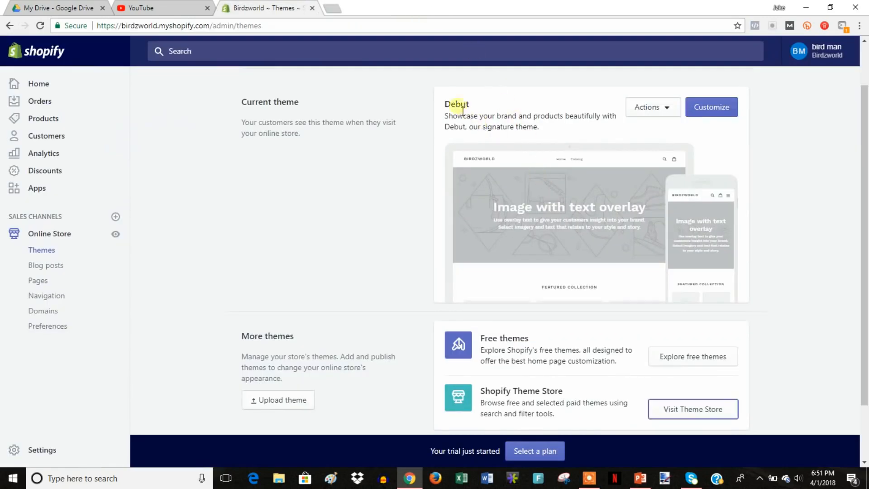
mouse_move(443, 101)
mouse_down()
mouse_move(572, 120)
mouse_move(433, 110)
mouse_move(437, 90)
mouse_up()
click(438, 90)
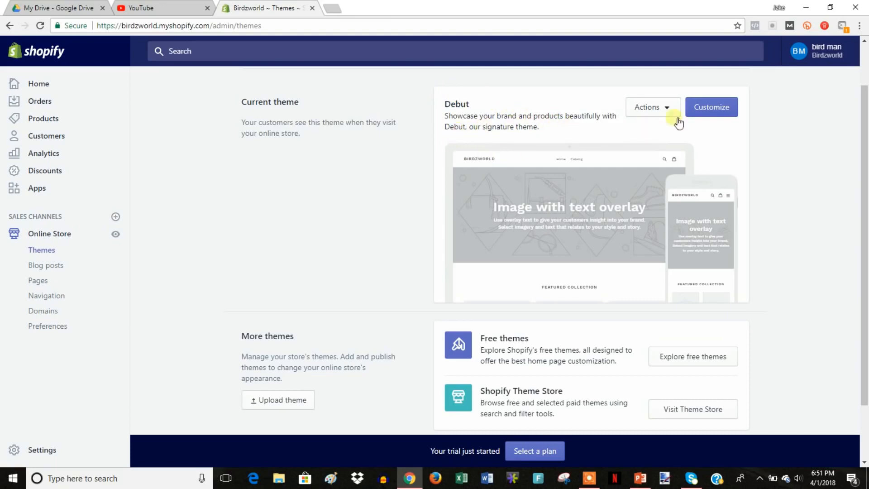
click(717, 107)
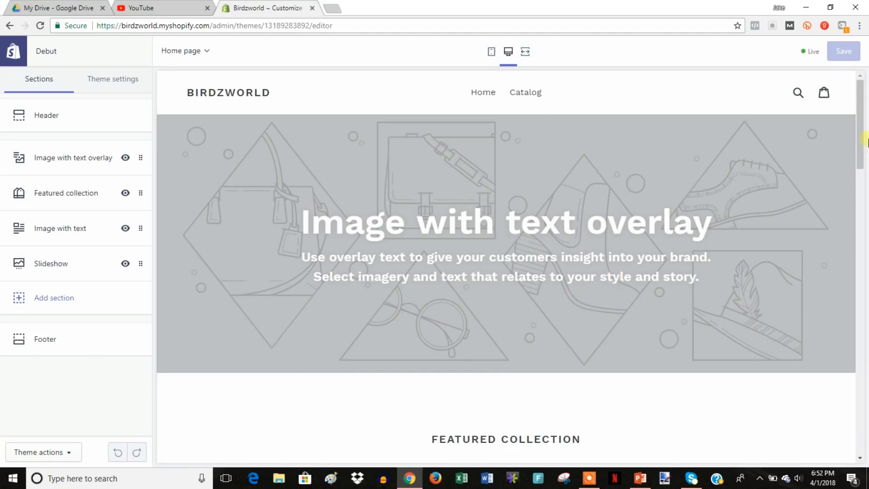
Upload the 'sample logo' file and set it as the Header logo image.
drag(860, 130, 832, 108)
scroll(710, 247, down, 3)
scroll(700, 247, down, 2)
scroll(700, 248, up, 5)
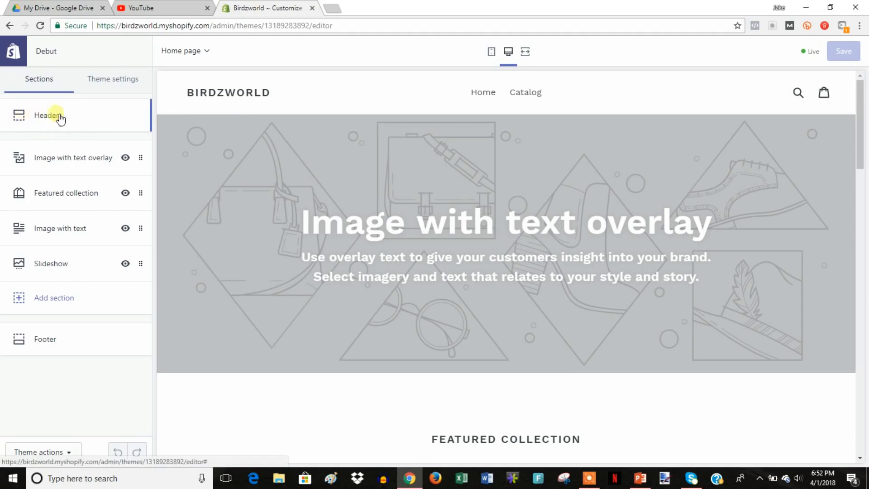
click(81, 119)
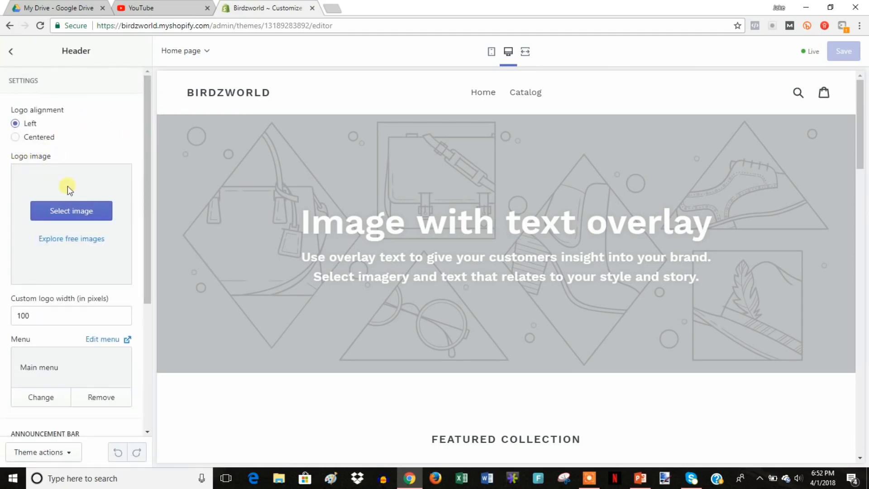
click(71, 209)
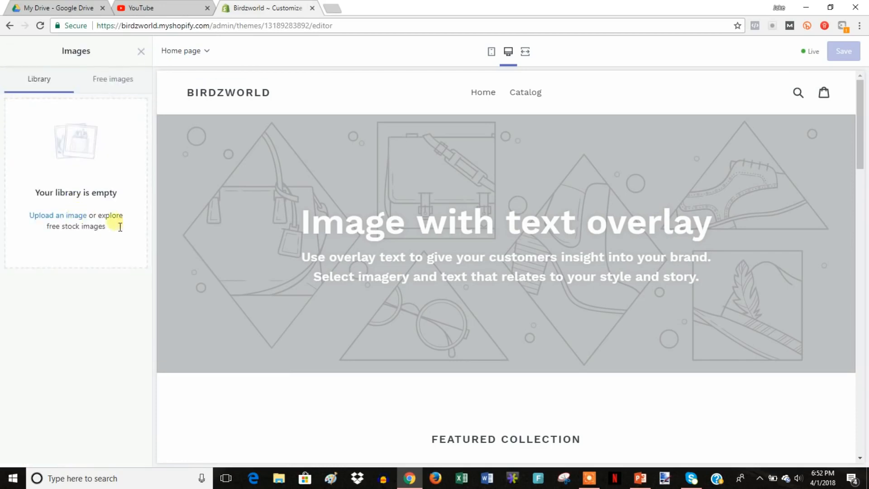
click(69, 216)
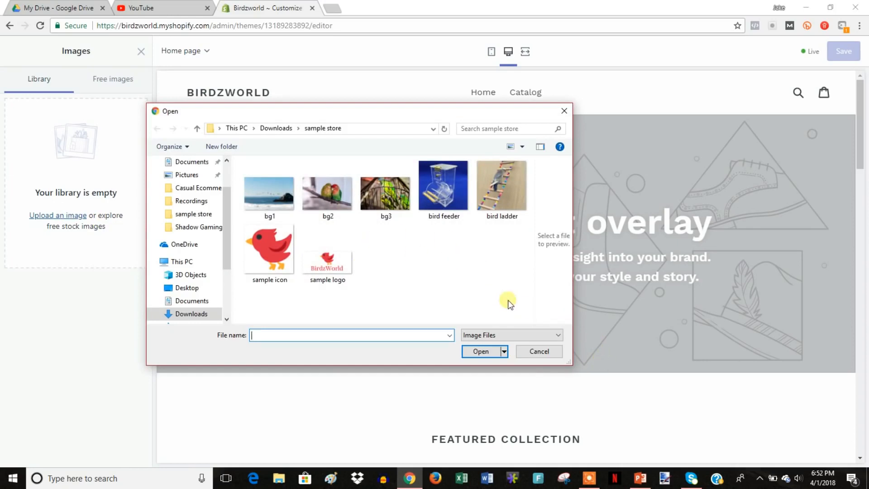
double_click(342, 265)
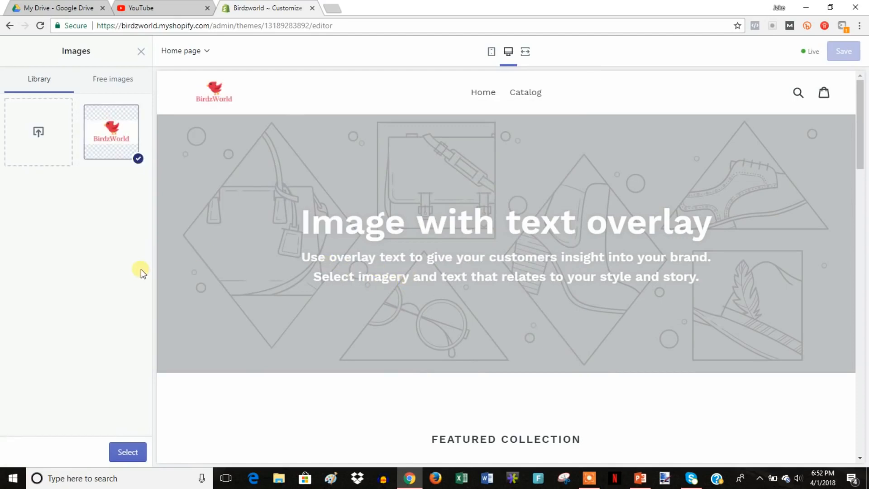
click(135, 455)
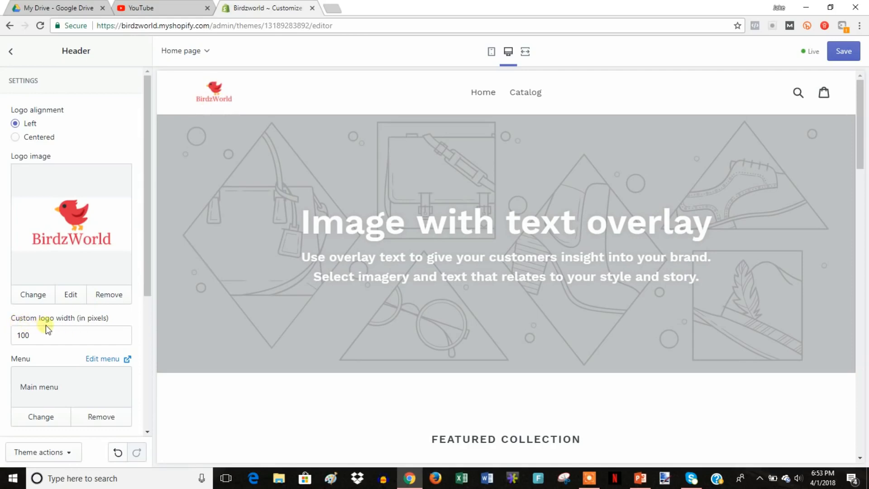
Set the custom logo width to 250 px, trying Centered before returning to Left alignment.
double_click(20, 334)
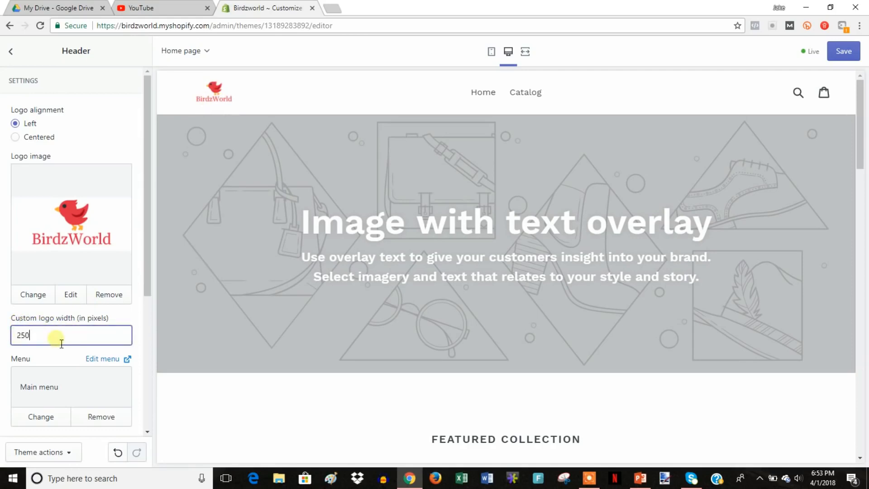
text(250)
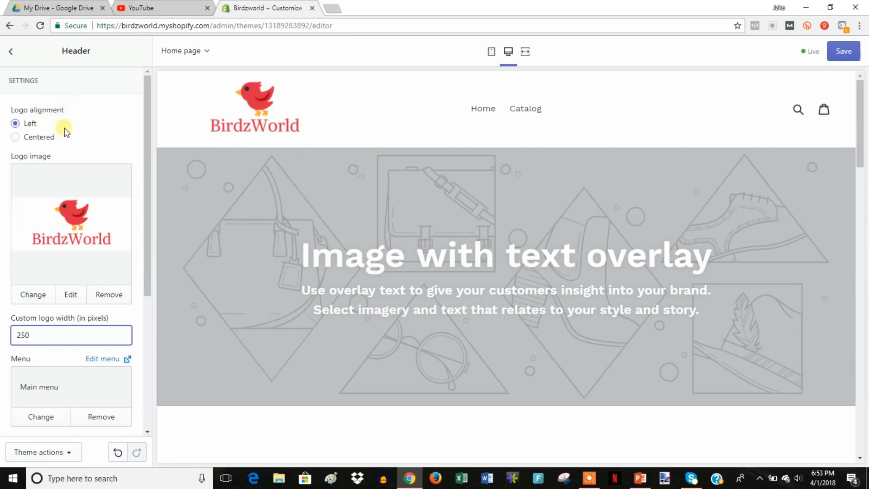
click(43, 139)
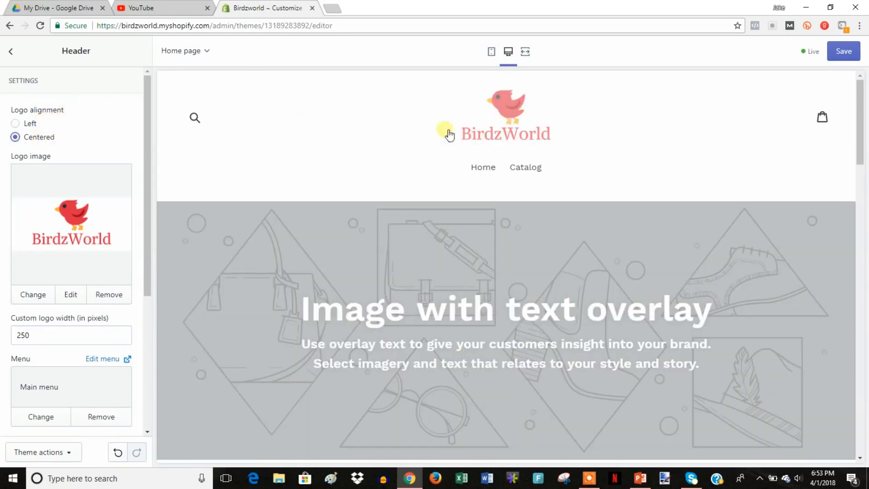
click(30, 126)
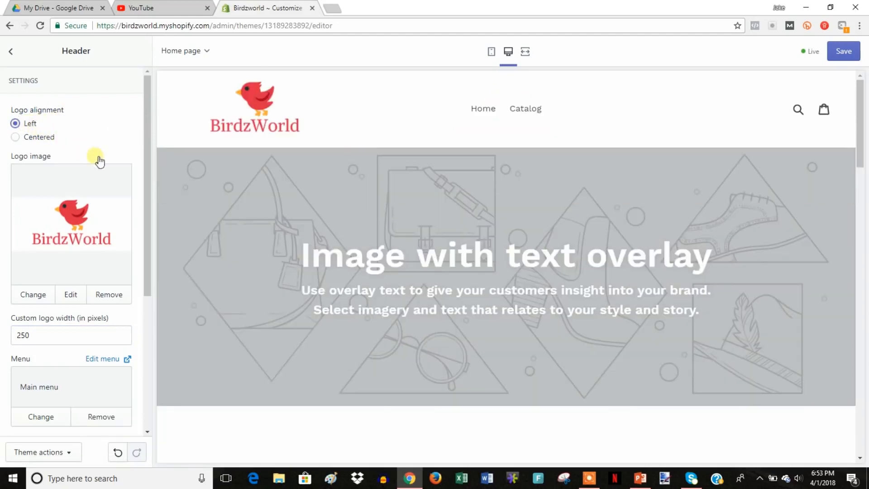
scroll(97, 166, down, 1)
scroll(97, 165, down, 3)
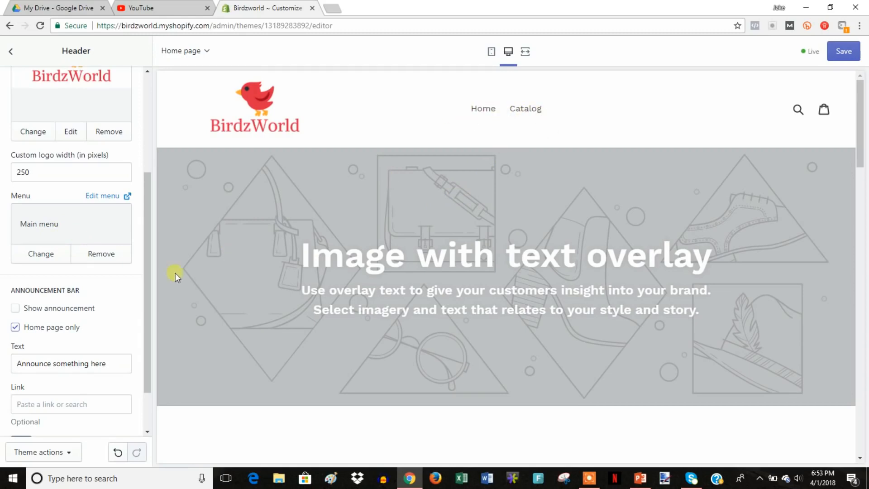
Enable the announcement bar with text 'Free Shipping On All Orders' and a reddish #a87777 colour.
scroll(96, 272, down, 1)
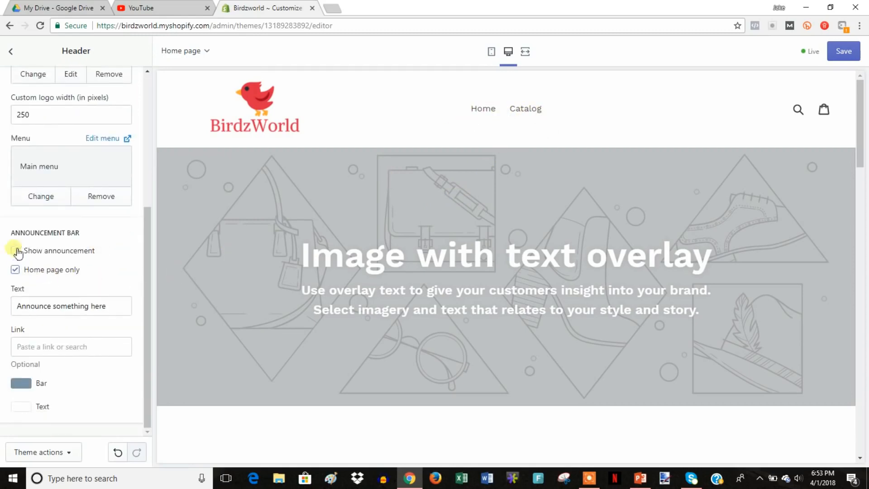
click(44, 257)
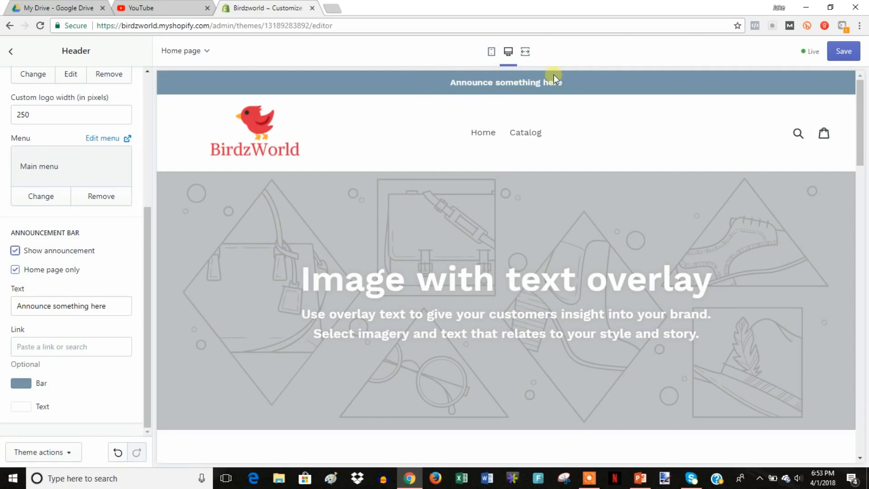
triple_click(121, 305)
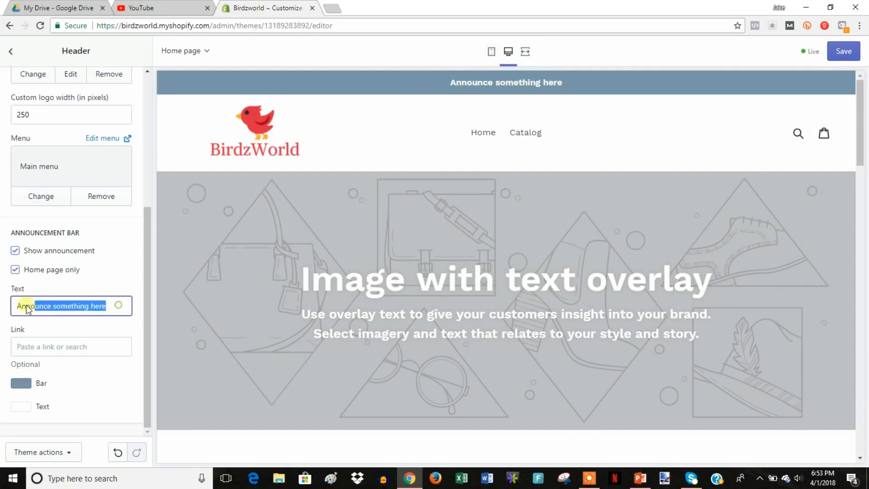
text(Free Shipping On A)
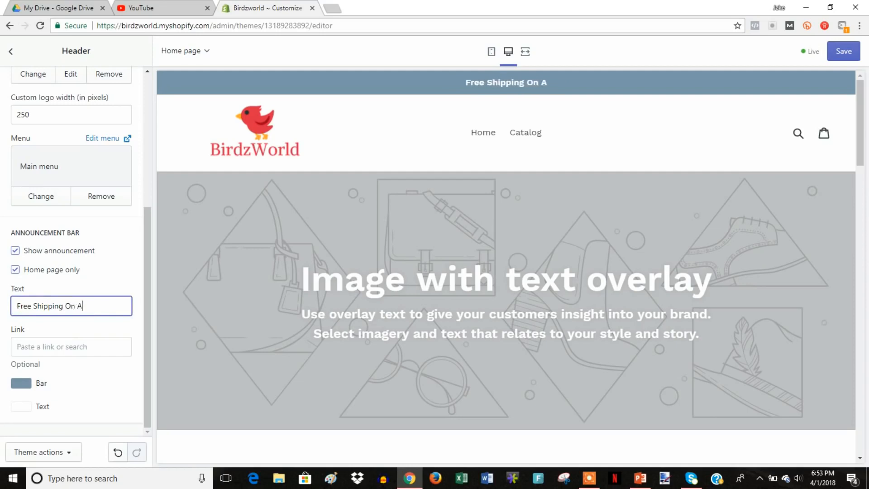
text(ll Orders)
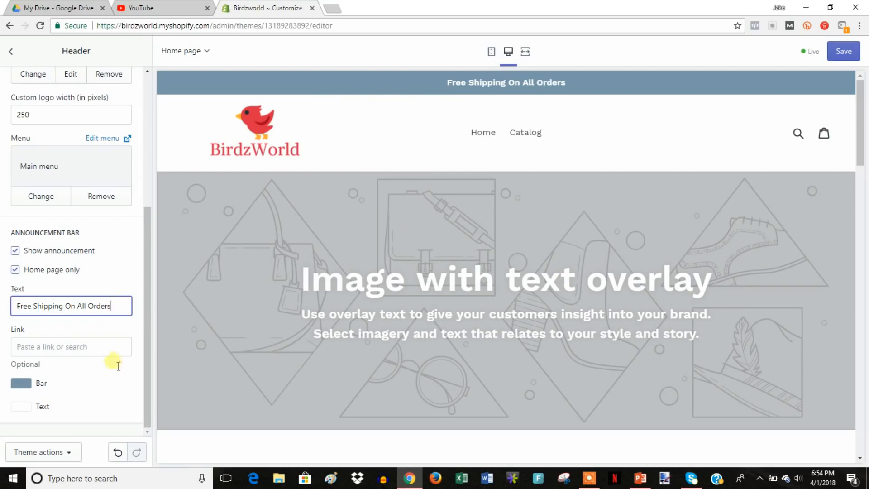
click(22, 383)
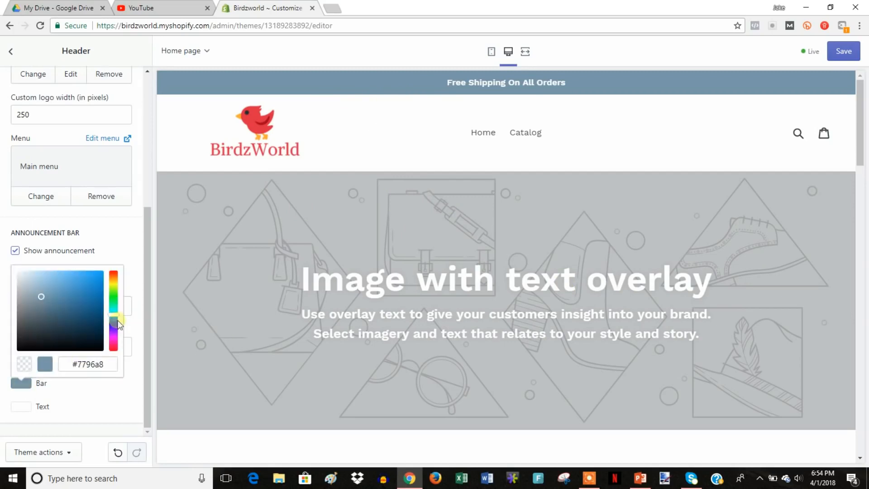
drag(116, 318, 117, 263)
Change the announcement bar colour to the saturated red #c41c1c.
click(21, 383)
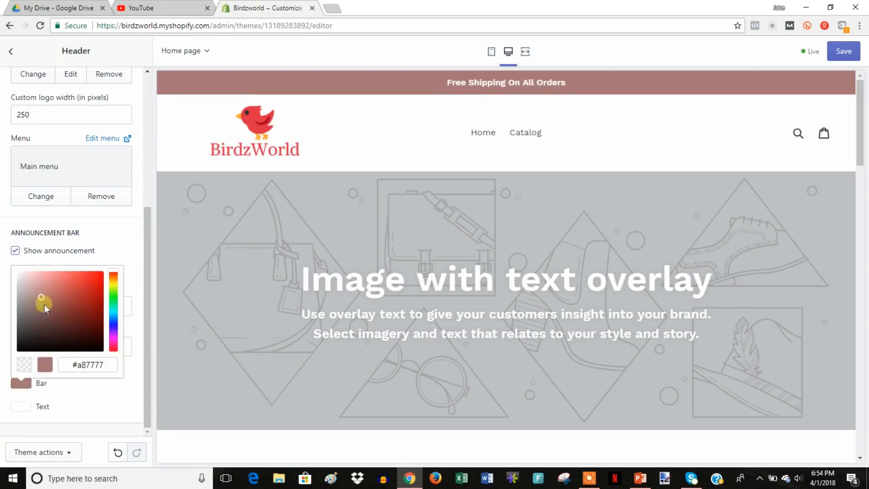
drag(43, 302, 93, 294)
click(84, 367)
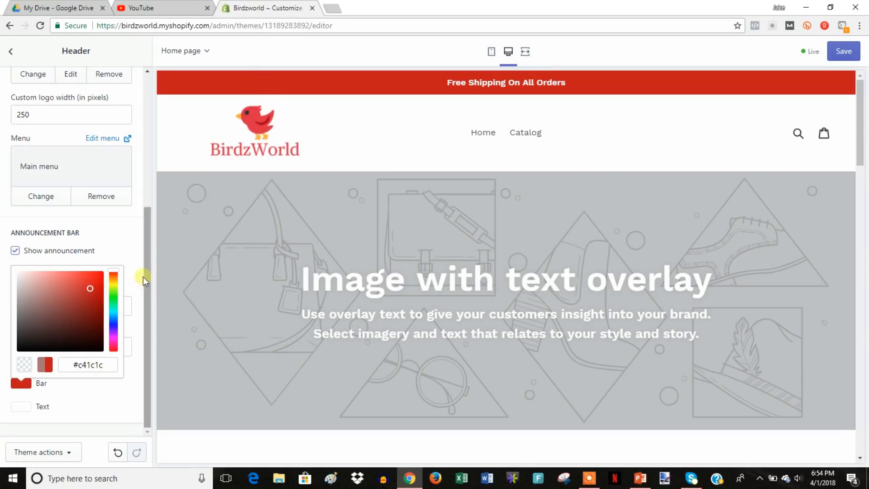
click(118, 381)
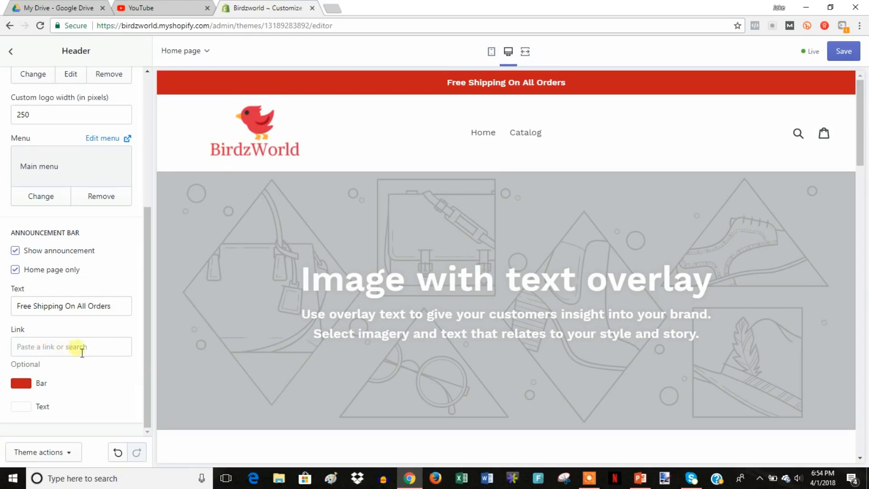
Set the announcement link to the copied Catalog collections page URL.
right_click(527, 134)
click(561, 195)
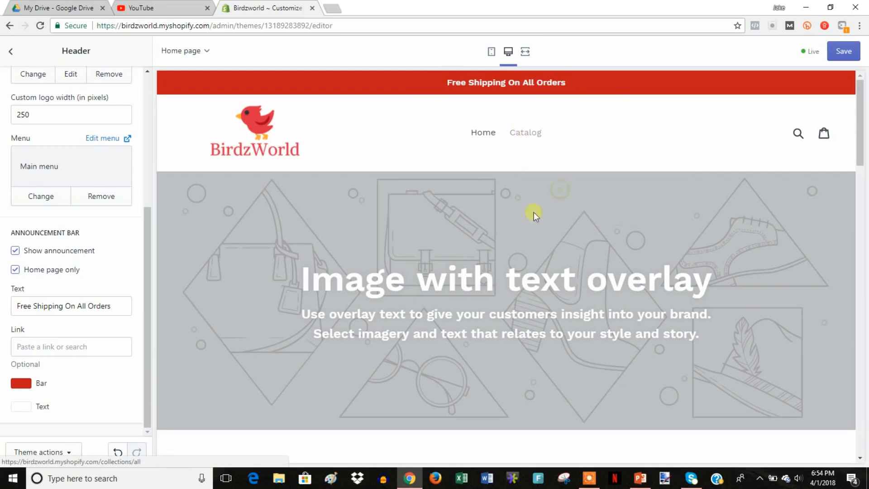
right_click(60, 347)
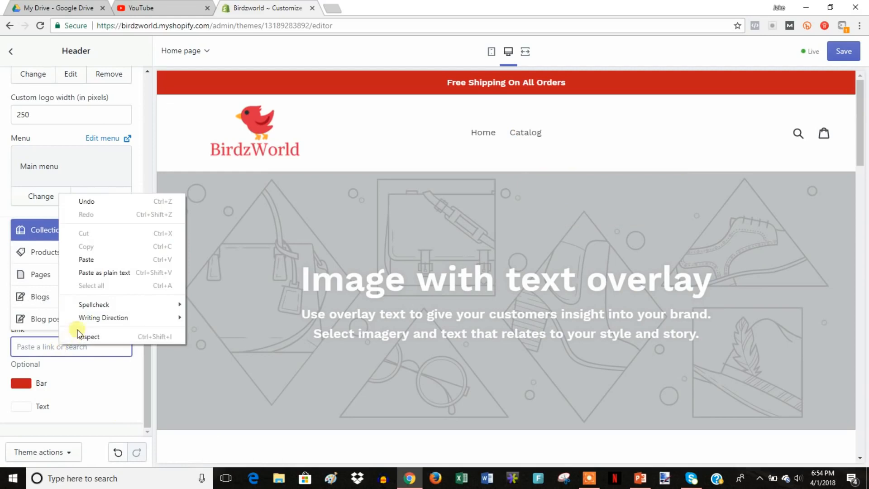
click(102, 260)
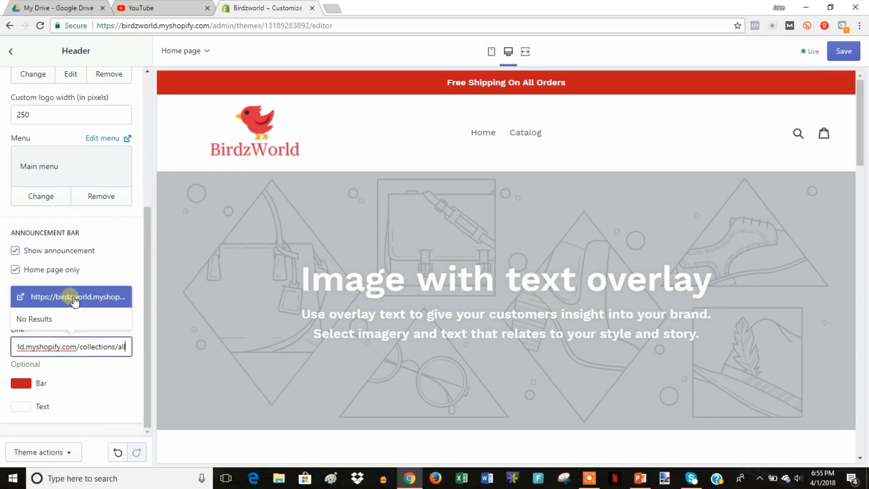
click(75, 297)
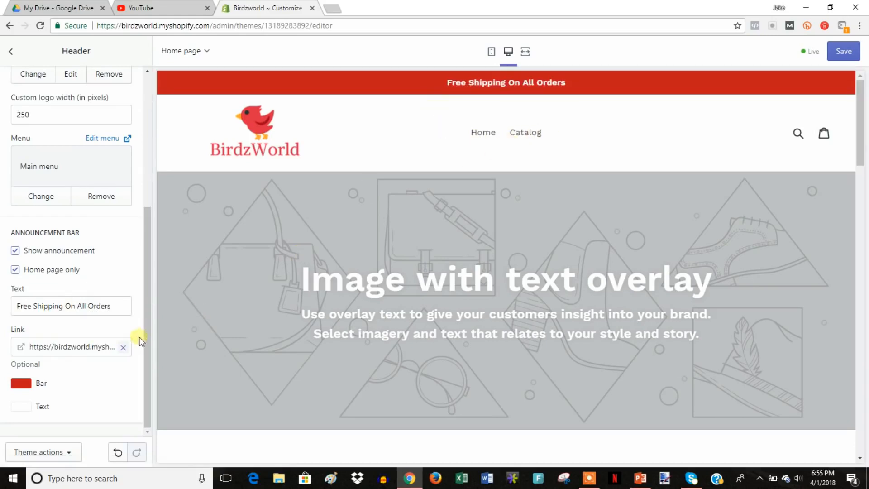
Save the header and announcement bar changes to the Debut theme.
scroll(97, 379, up, 1)
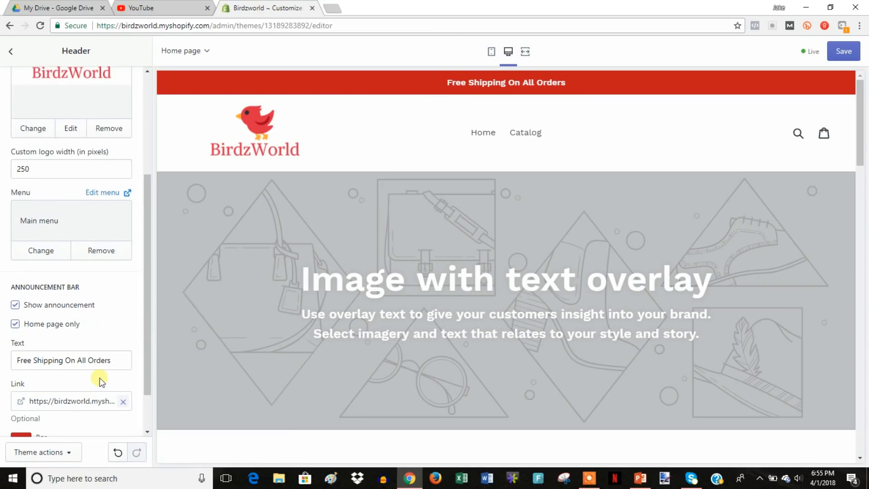
scroll(99, 382, down, 1)
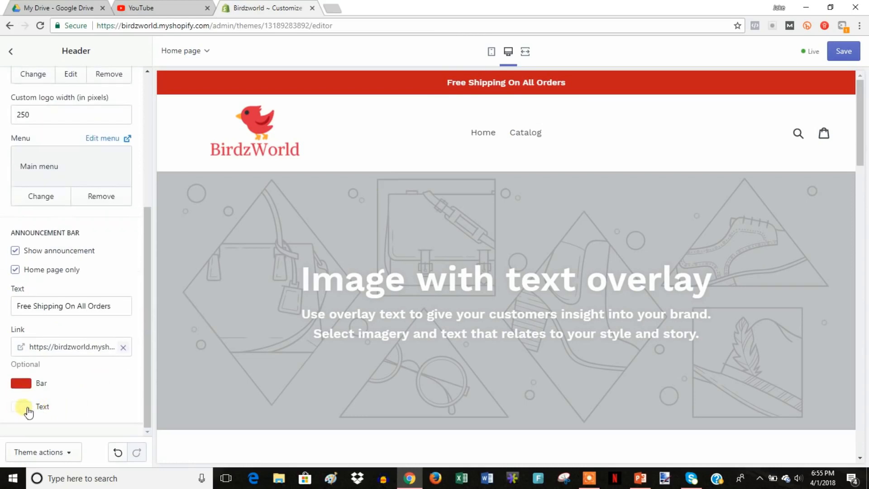
scroll(87, 337, up, 5)
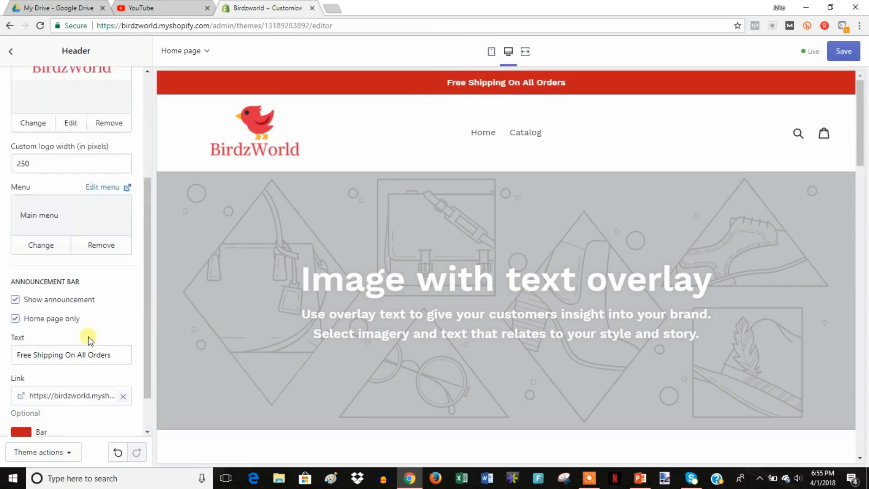
click(843, 51)
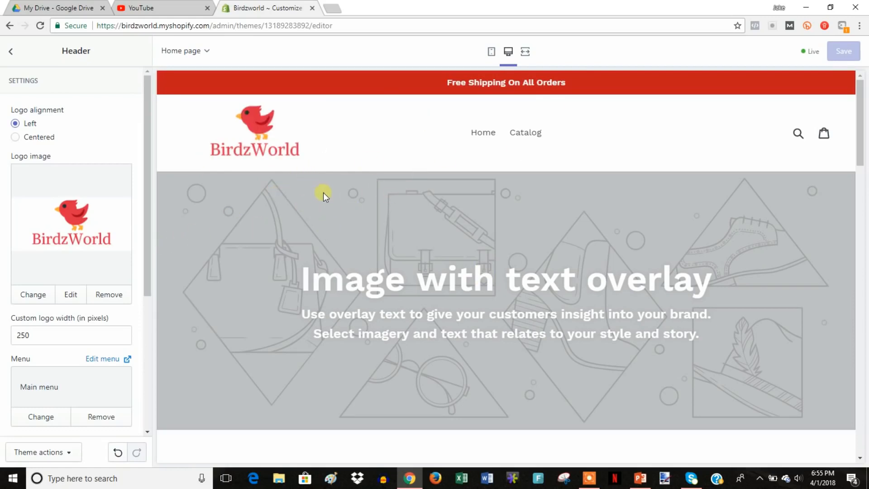
Upload the bg3 parrot photo as the Image with text overlay banner's background.
click(15, 54)
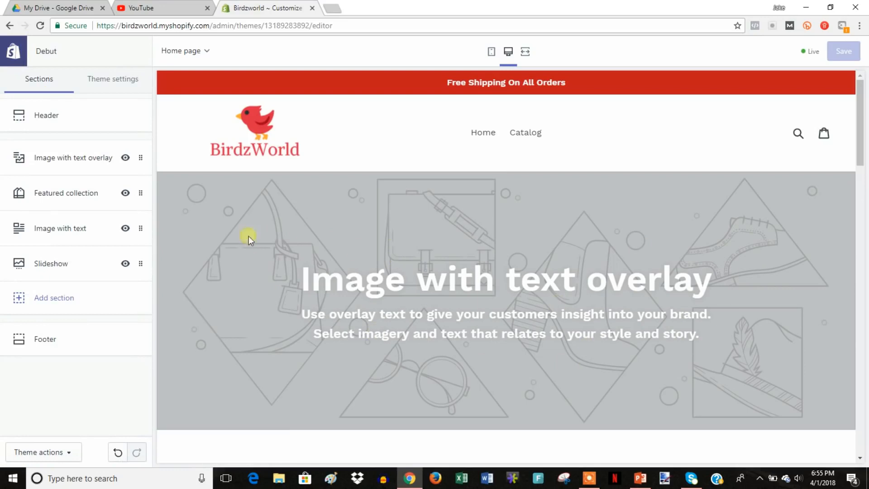
click(73, 163)
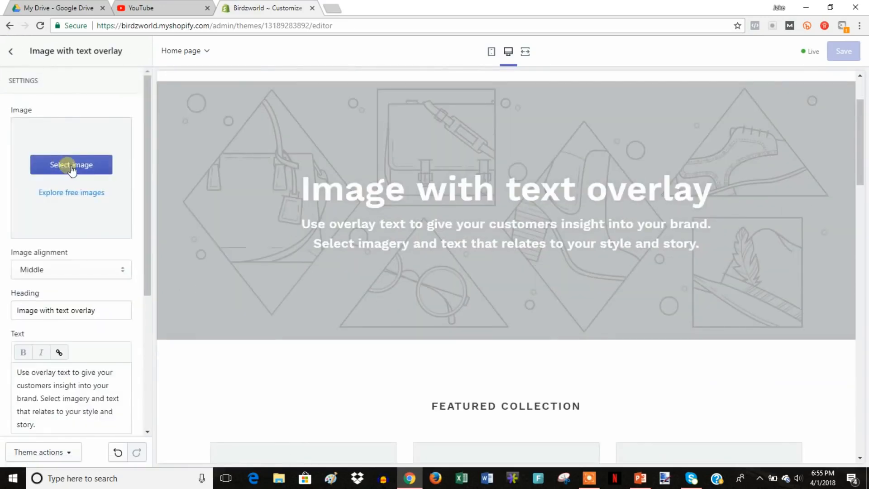
click(72, 166)
click(44, 138)
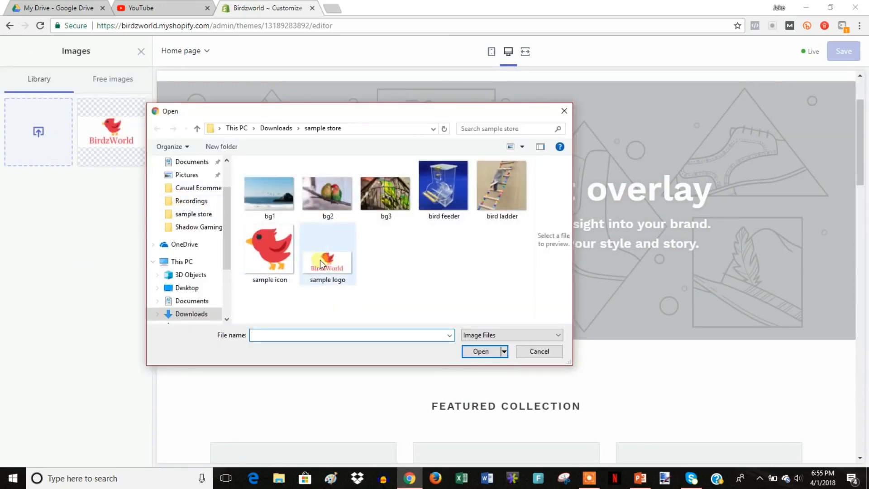
double_click(376, 203)
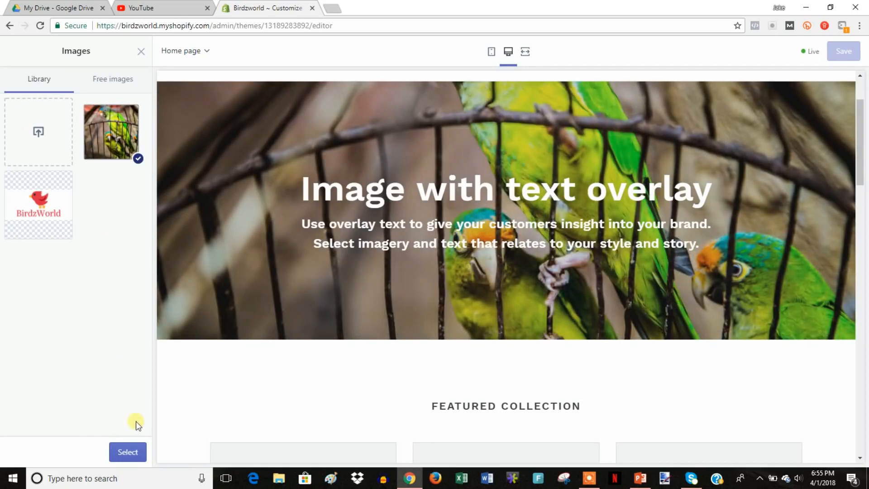
Use the uploaded parrot photo for the banner and set its image alignment to Bottom.
click(134, 452)
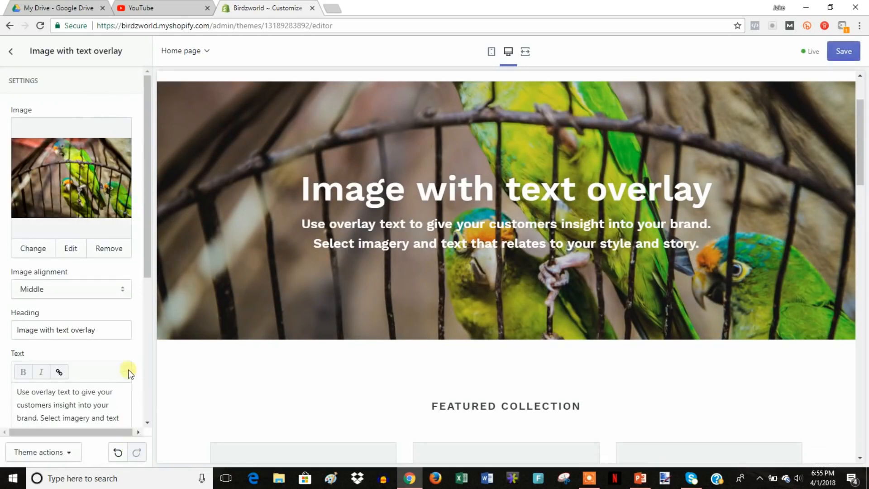
click(29, 288)
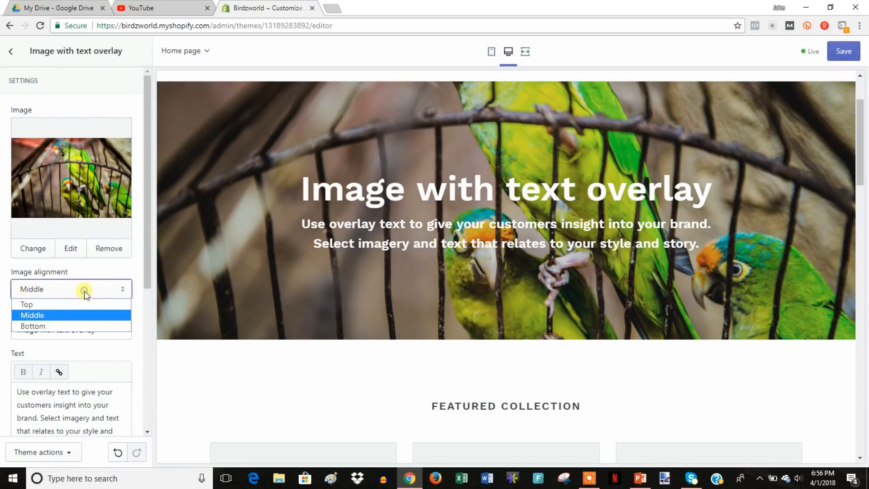
click(70, 303)
click(94, 291)
click(75, 313)
click(95, 291)
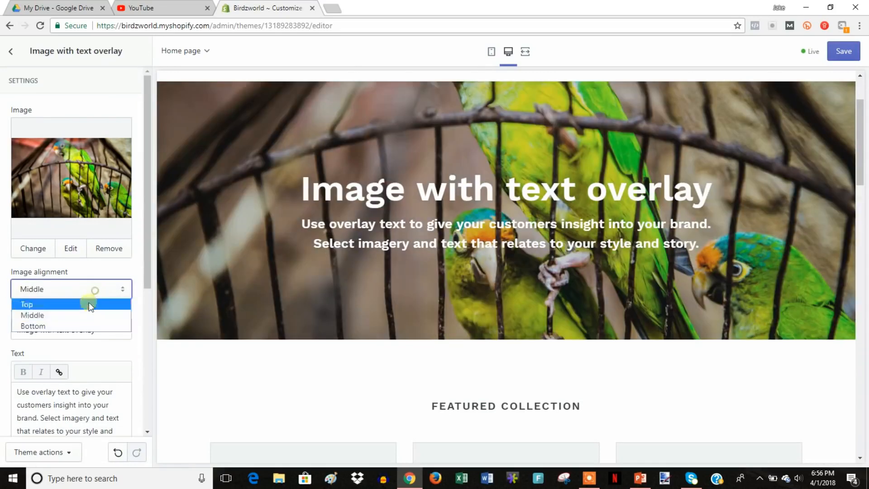
click(70, 324)
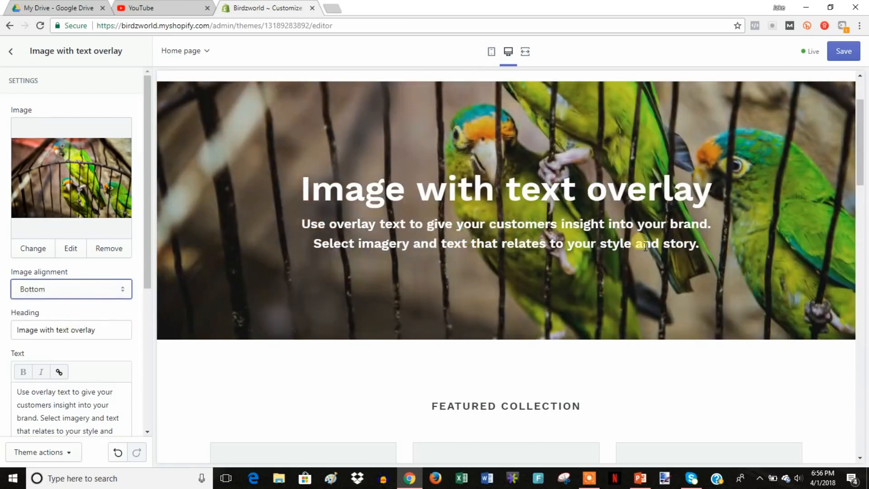
Change the banner heading to 'Welcome to our store' and its text to 'Shop all the best bird products'.
triple_click(115, 330)
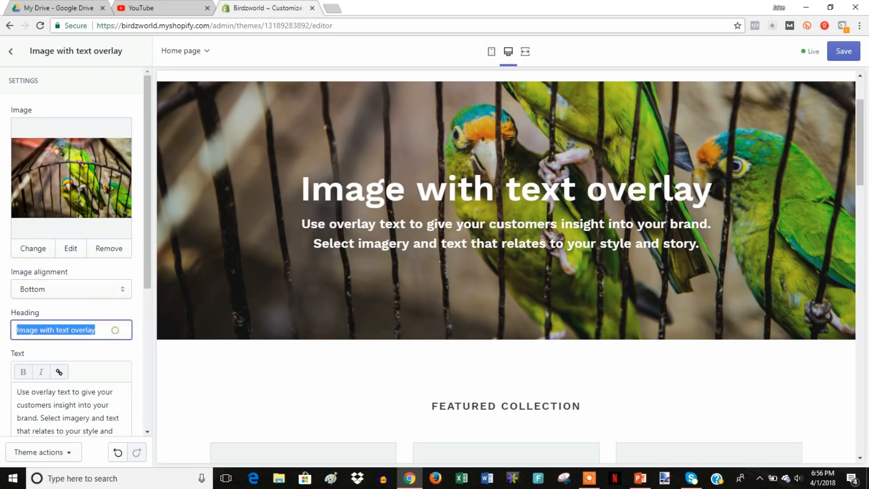
text(Welcome t)
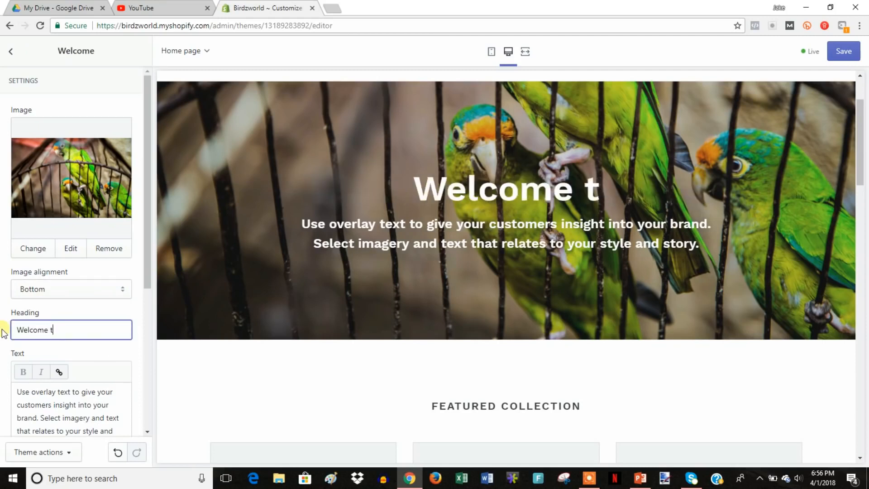
text(o our store)
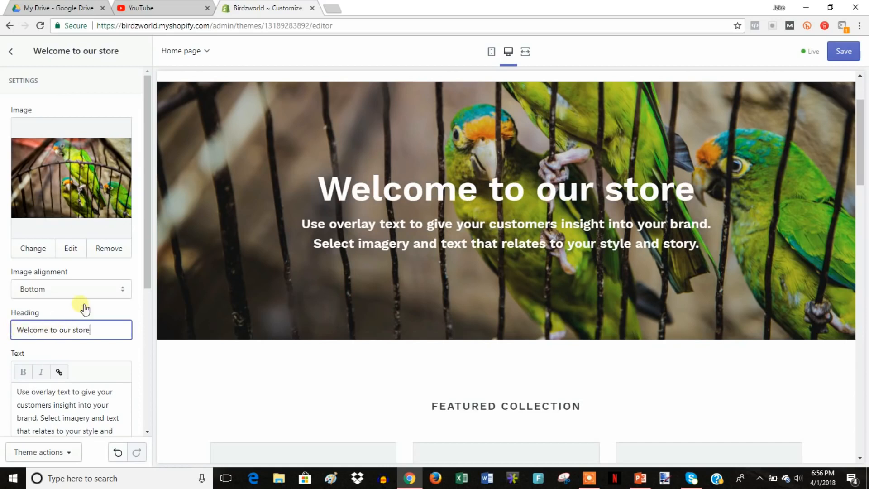
scroll(83, 306, down, 2)
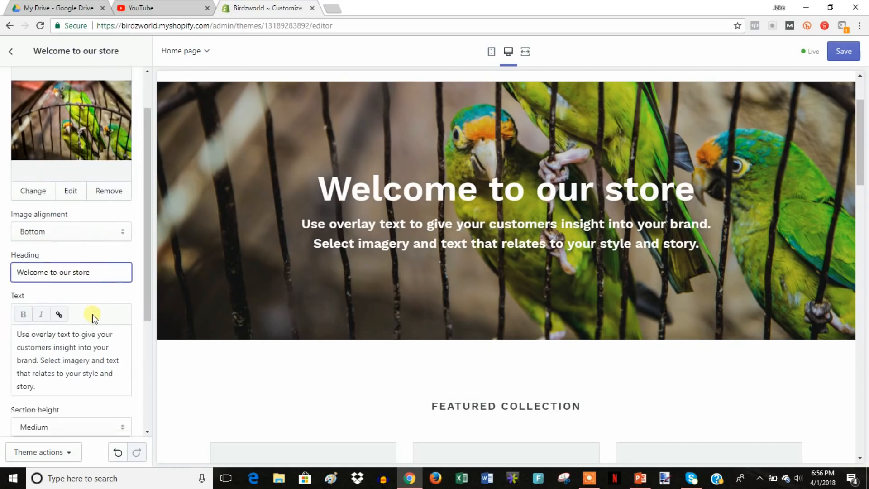
drag(43, 334, 19, 284)
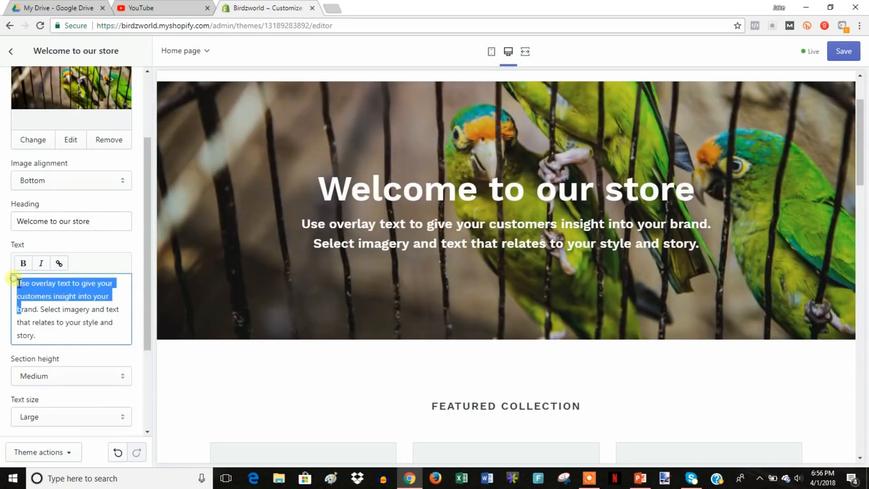
click(19, 283)
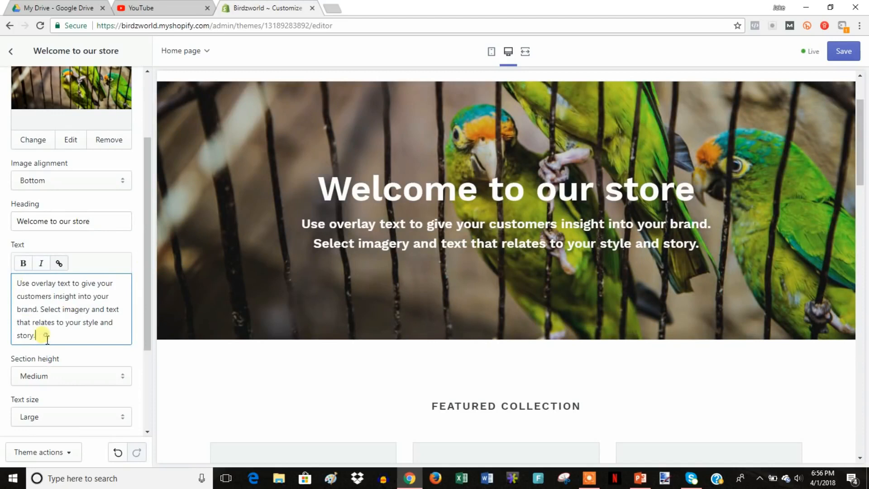
drag(47, 337, 19, 283)
text(Shop all the best bird products)
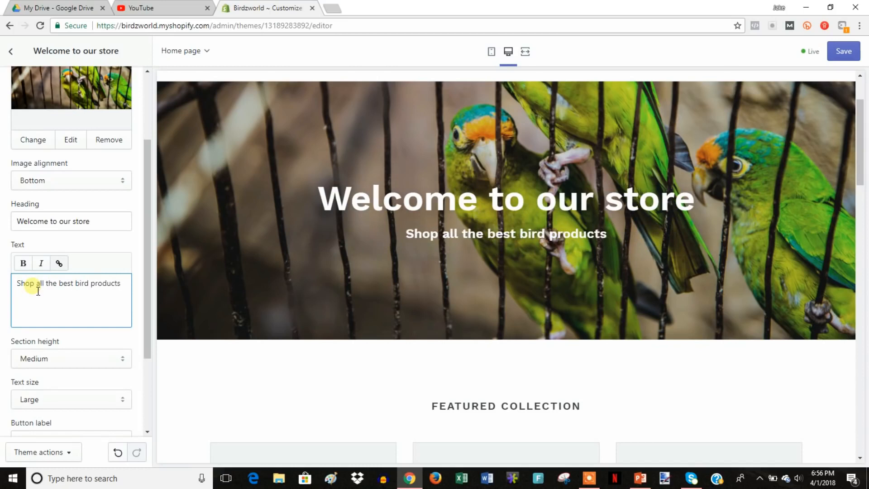
drag(145, 321, 146, 365)
Try banner height and text size options, ending with Medium height and Large text.
click(121, 306)
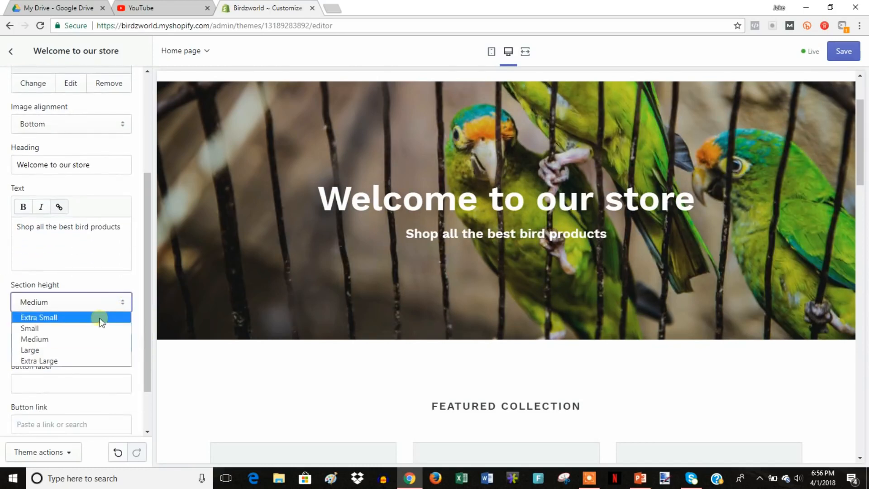
click(79, 351)
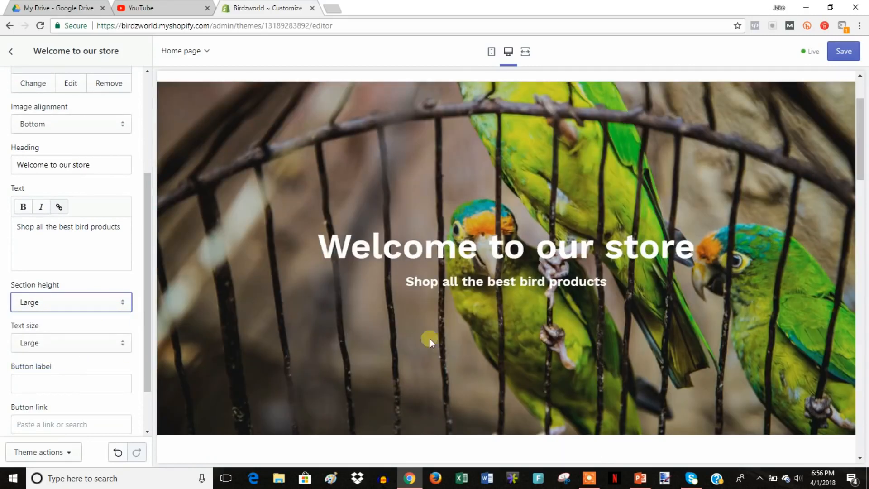
click(106, 345)
click(125, 342)
click(119, 311)
click(97, 329)
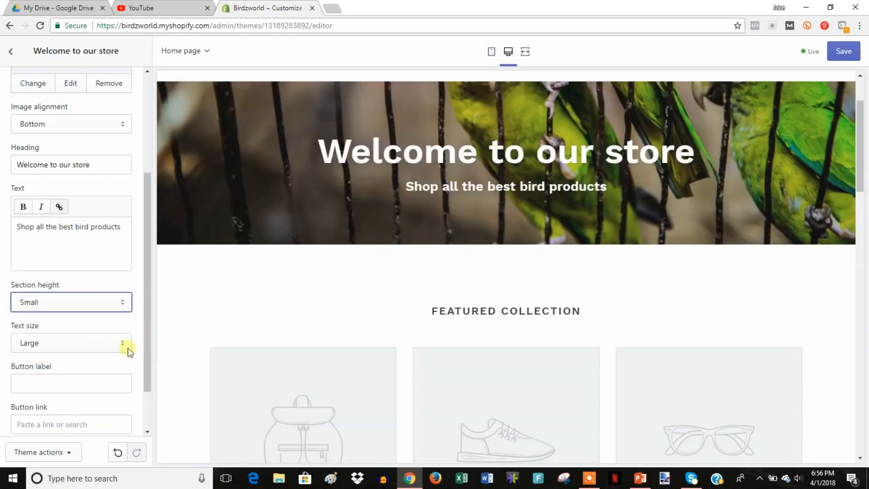
click(117, 302)
click(86, 338)
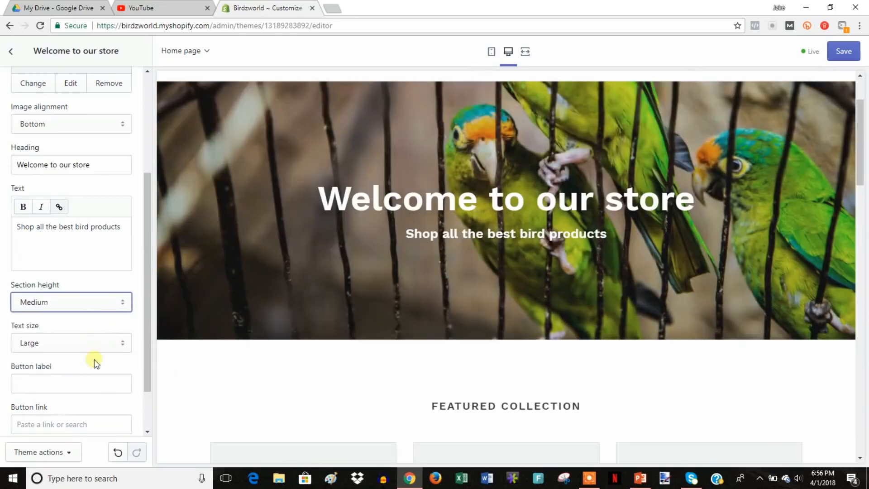
click(123, 344)
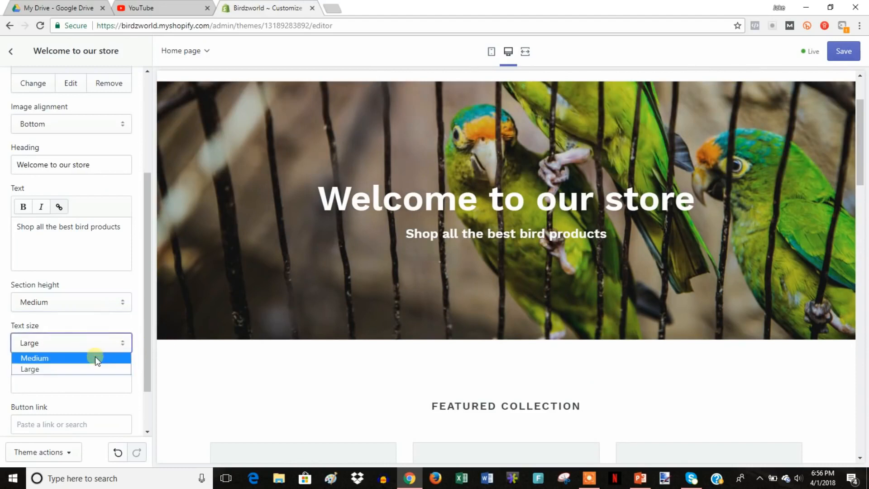
click(95, 357)
click(103, 349)
click(88, 366)
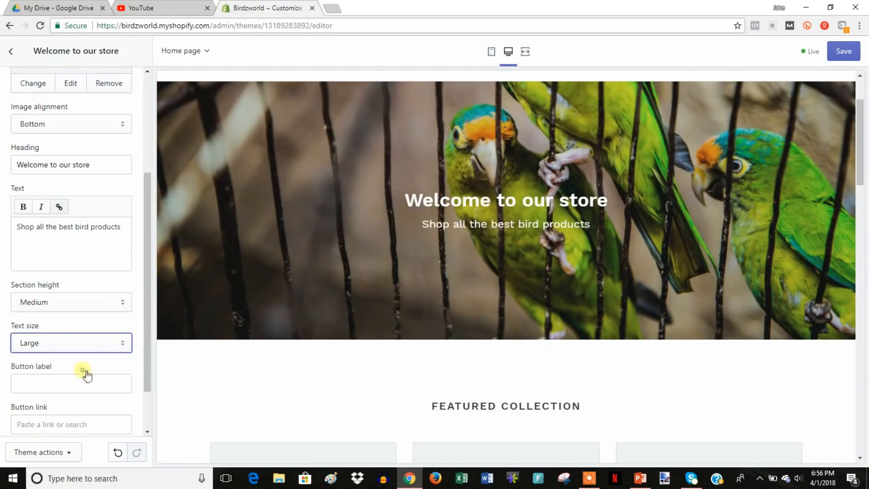
Add a 'Shop Now' button linked to the store's collections/all page.
scroll(144, 356, down, 1)
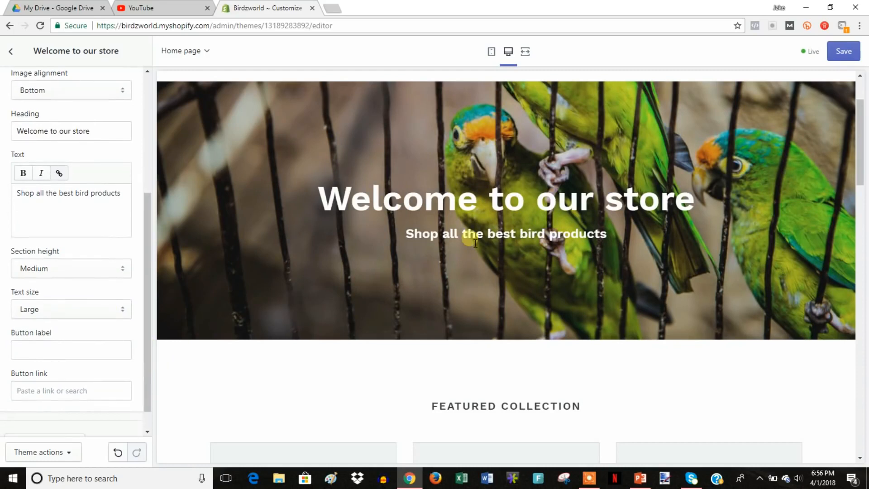
click(90, 356)
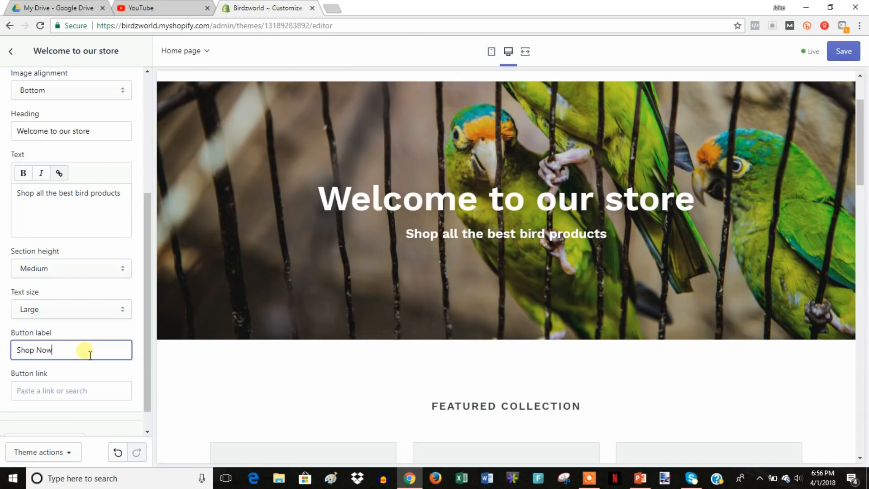
scroll(149, 355, down, 1)
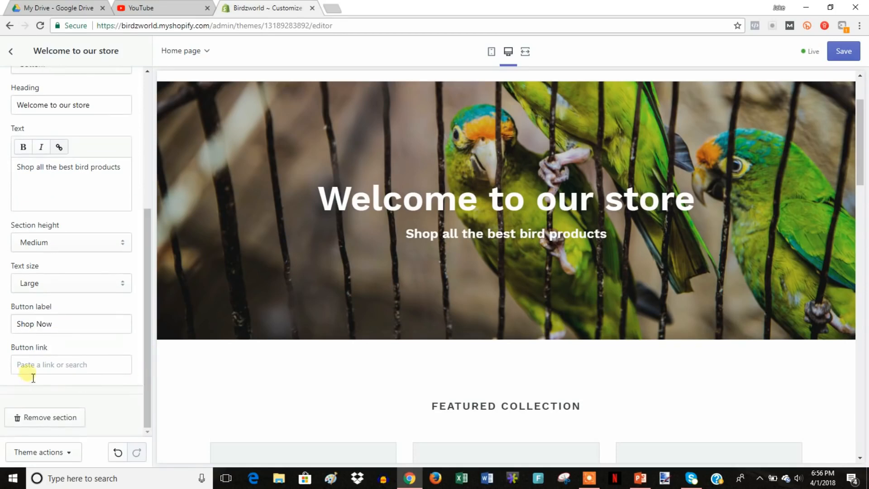
right_click(54, 367)
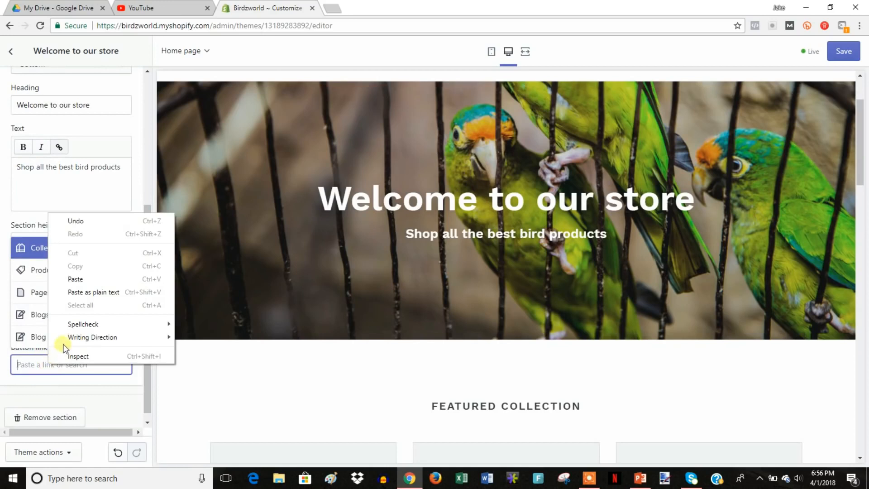
mouse_move(52, 319)
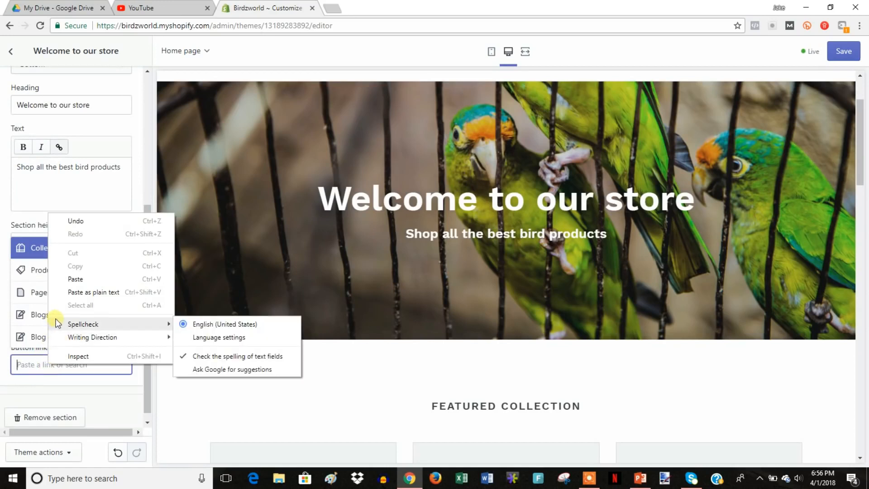
click(86, 279)
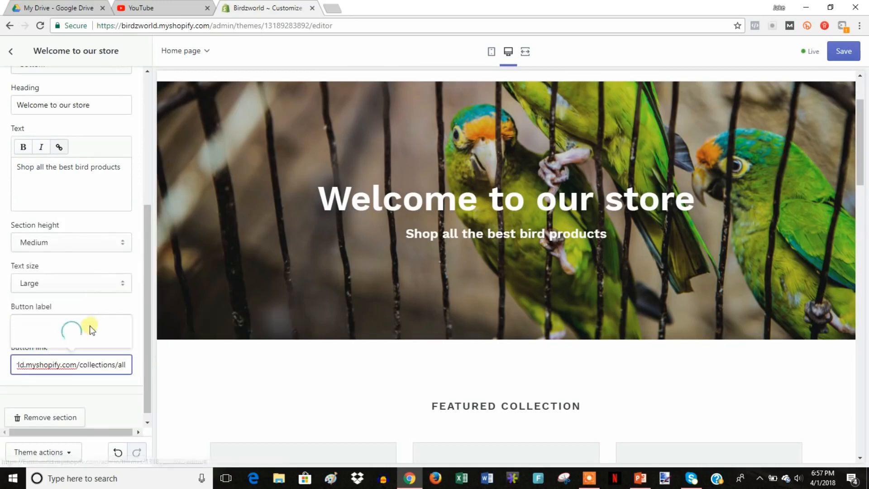
click(71, 319)
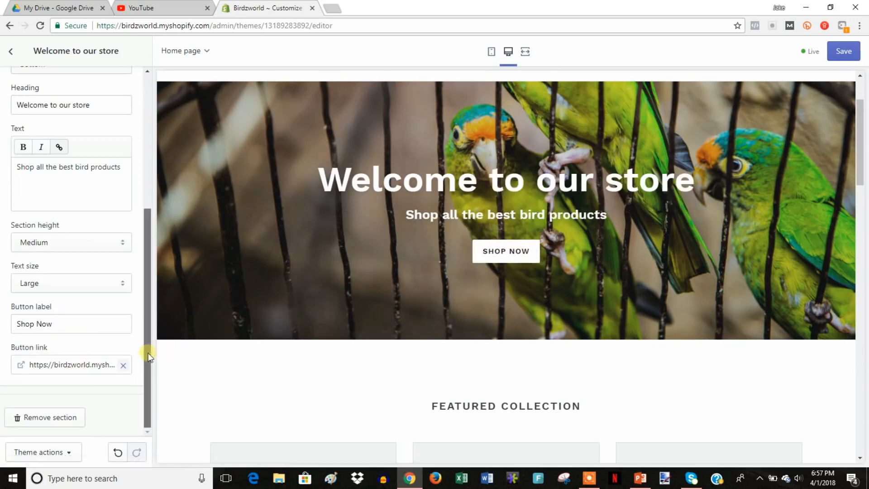
drag(143, 357, 156, 211)
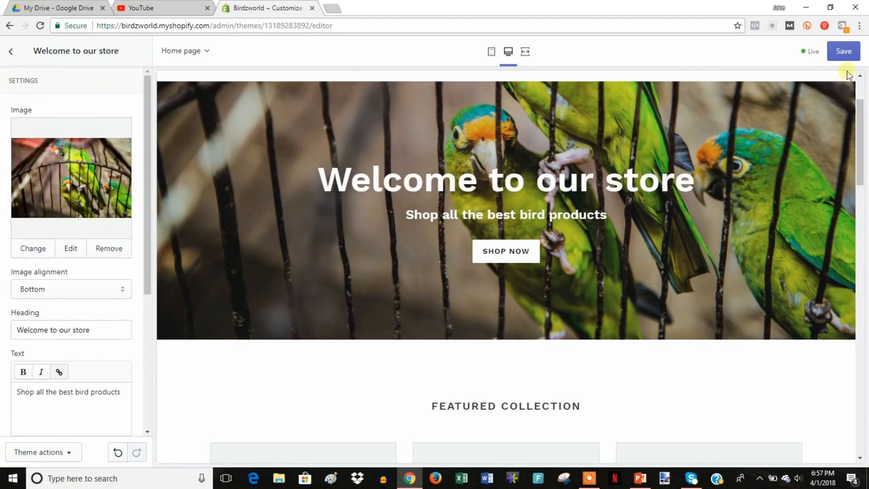
Save the banner changes, return to the homepage sections, and scroll down to Image with text.
click(843, 53)
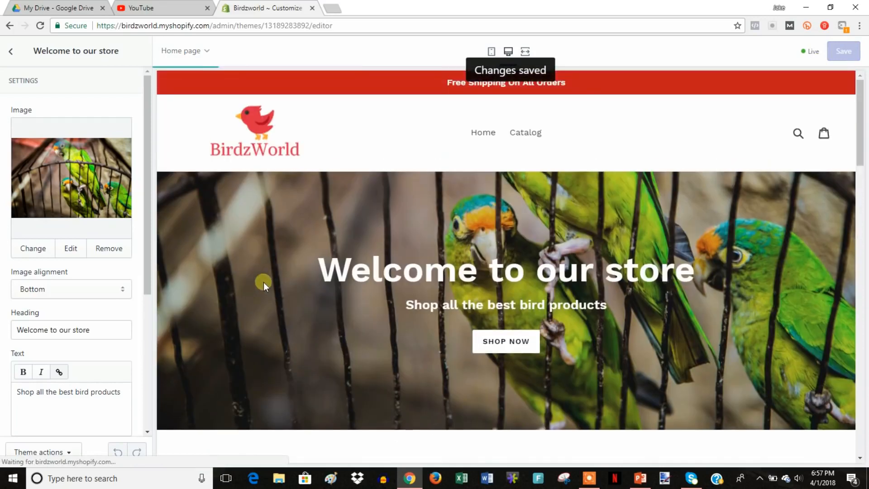
scroll(519, 322, up, 2)
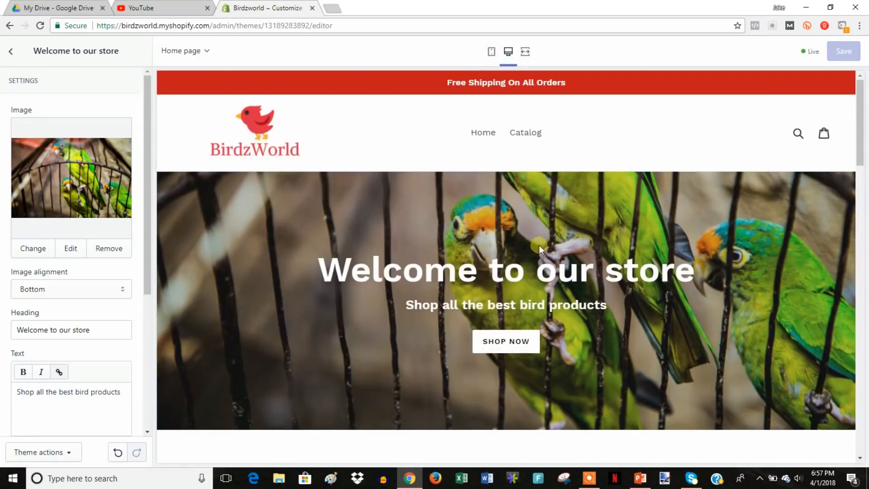
click(10, 56)
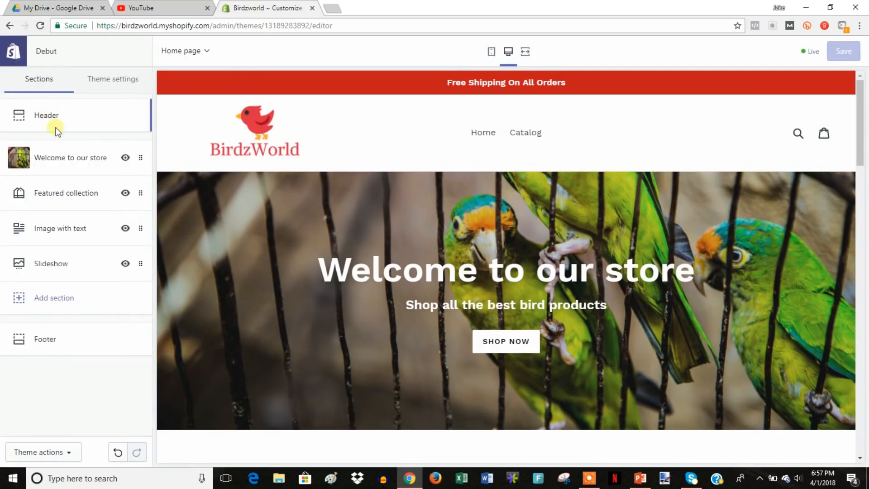
scroll(290, 218, down, 1)
scroll(298, 222, down, 8)
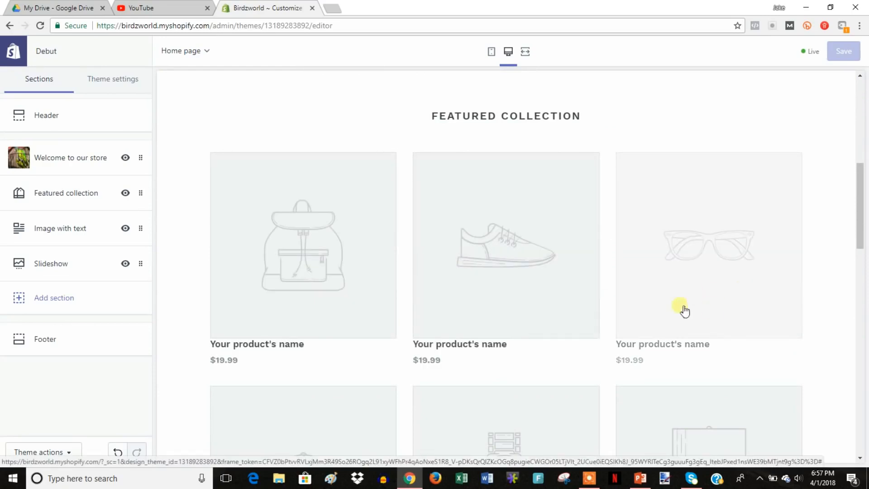
scroll(683, 308, down, 9)
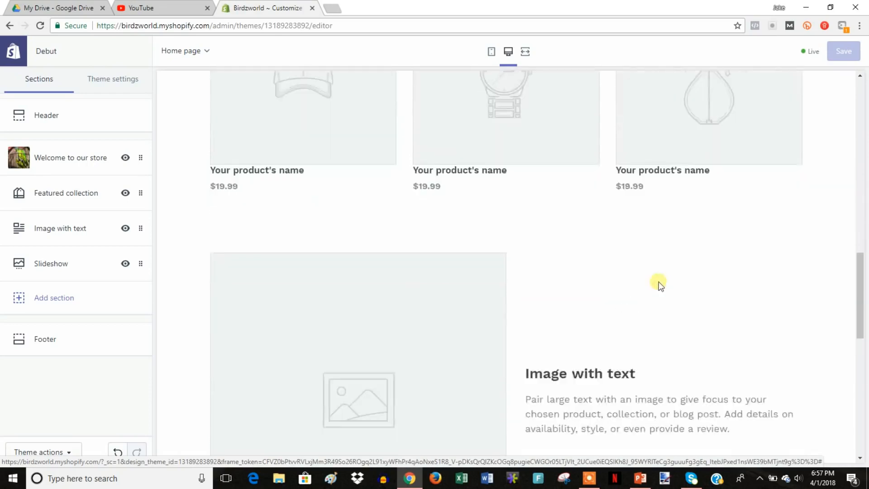
scroll(661, 285, down, 3)
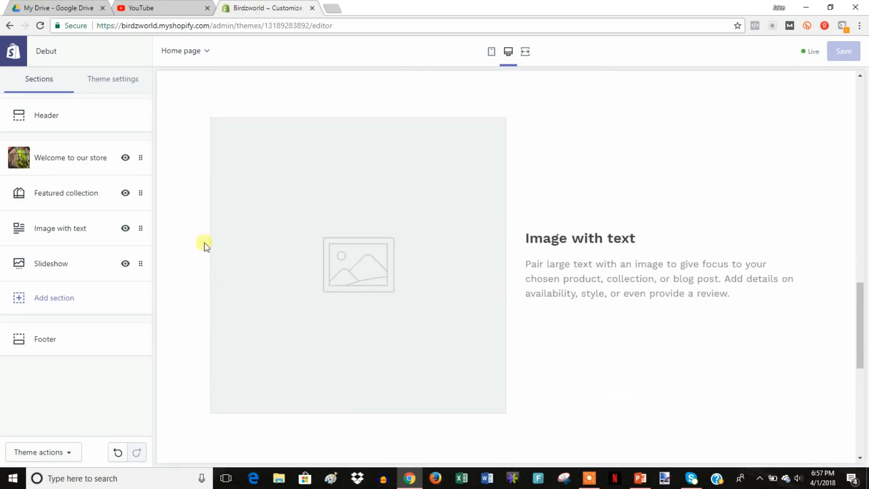
Upload the bg2 lovebirds photo and use it as the Image with text section's picture.
click(72, 228)
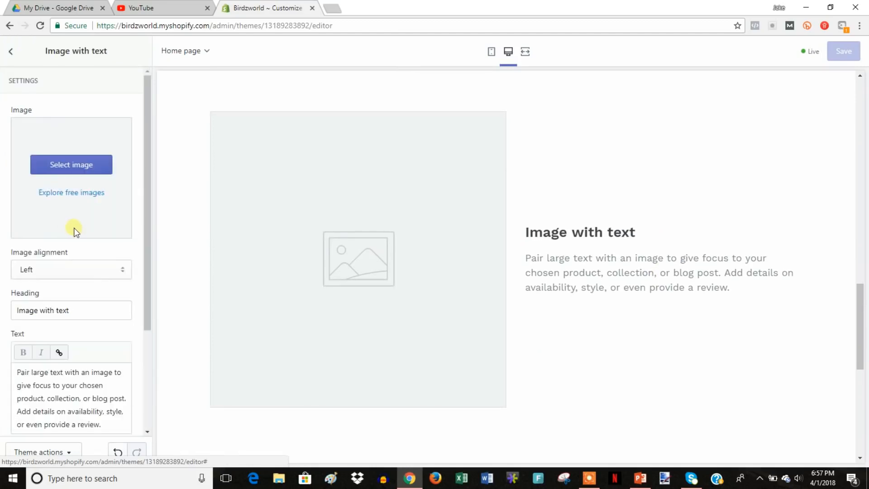
click(60, 162)
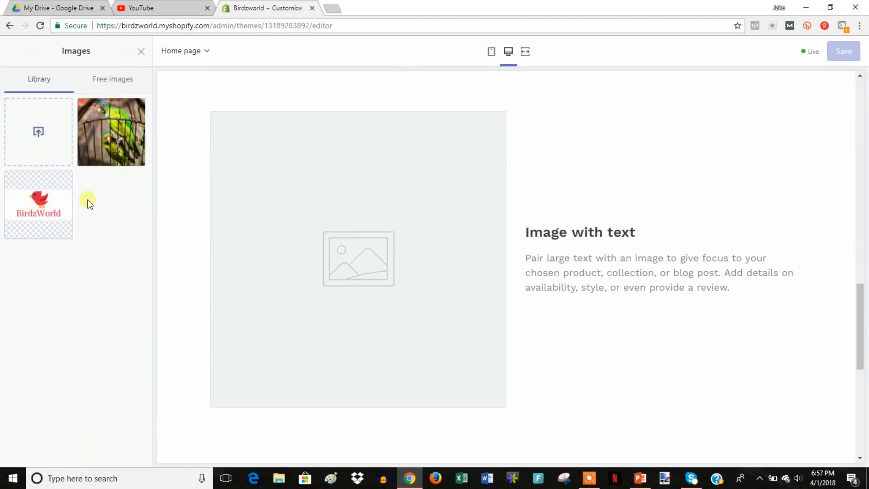
click(38, 131)
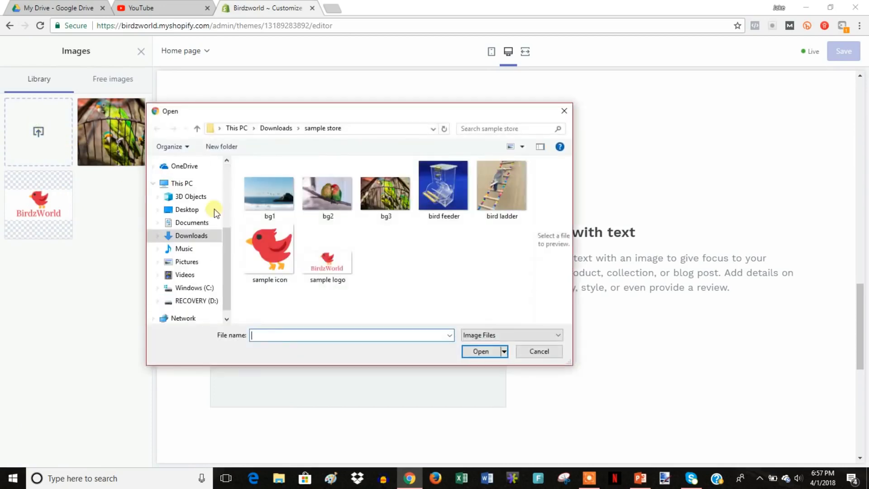
double_click(337, 199)
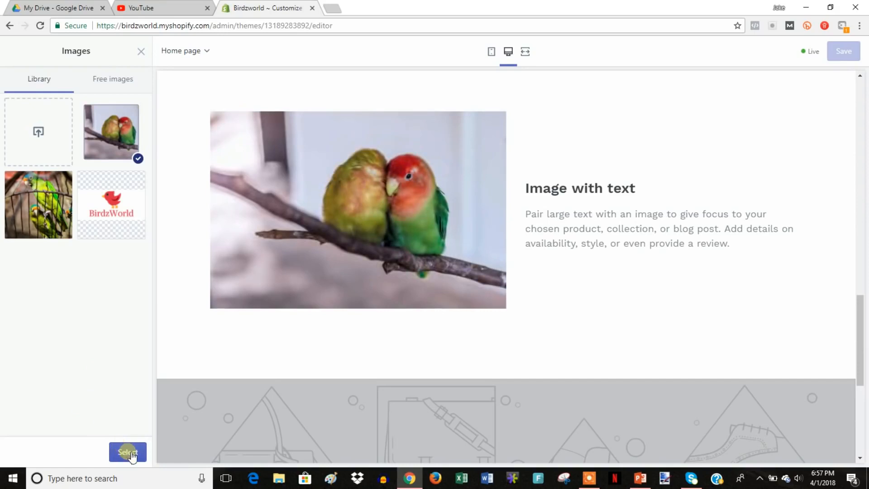
click(131, 453)
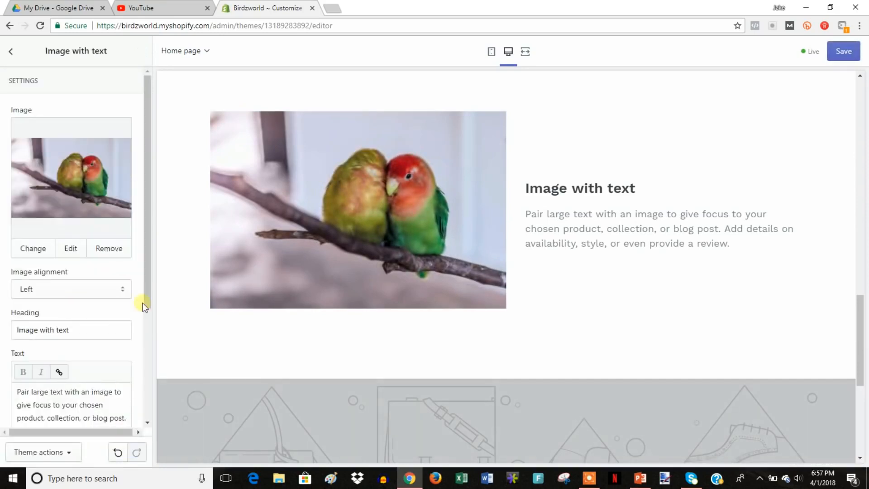
Keep the image on the left, with heading 'birds are cool' and text 'those are two birds'.
click(116, 295)
click(107, 314)
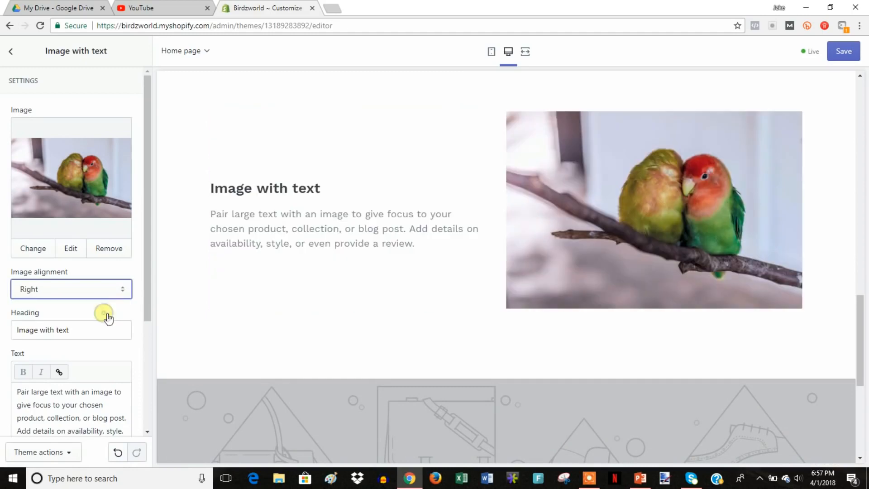
click(120, 289)
click(101, 302)
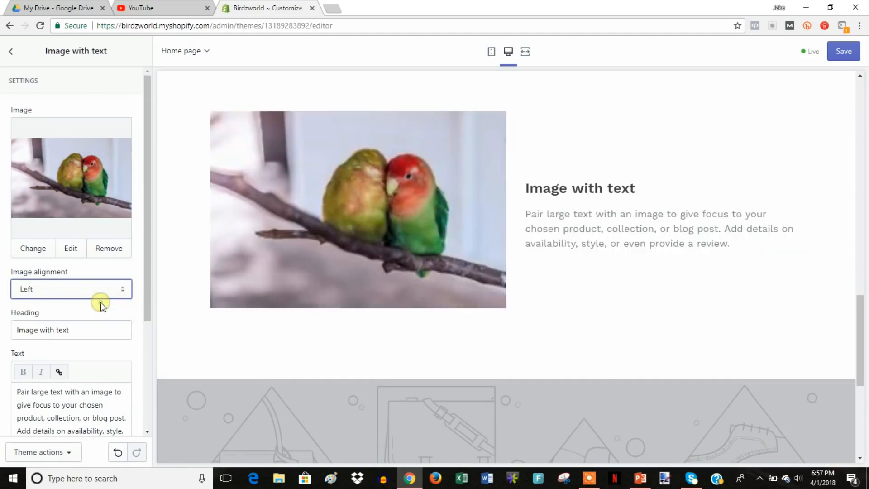
drag(89, 335, 5, 321)
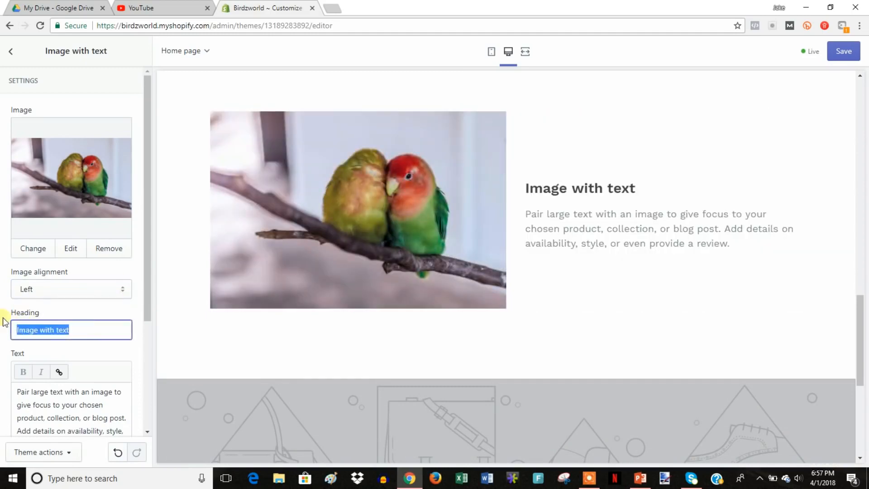
text(birds are cool)
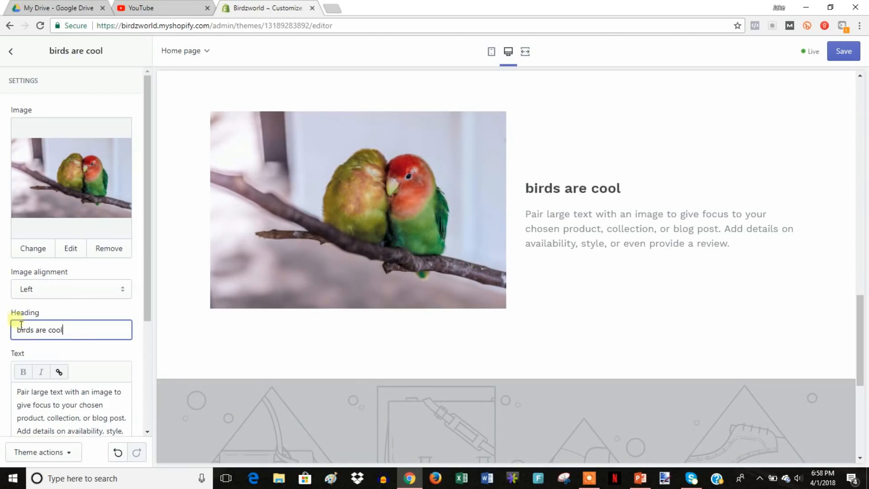
scroll(13, 331, down, 3)
drag(18, 281, 127, 340)
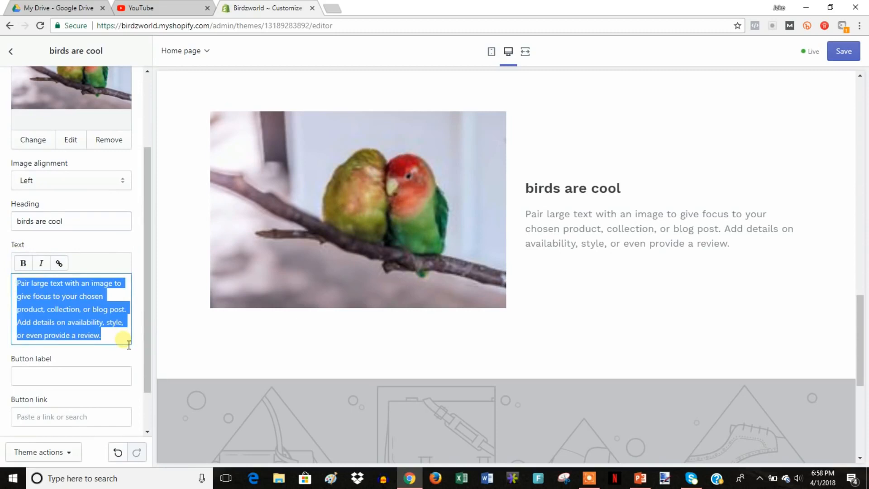
text(those are two birds)
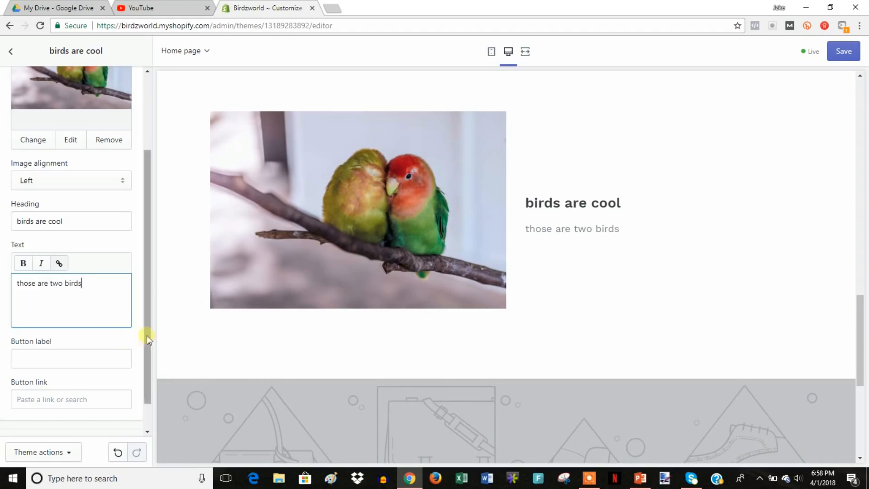
Add a button linked to the collections URL and save the homepage.
scroll(126, 342, down, 1)
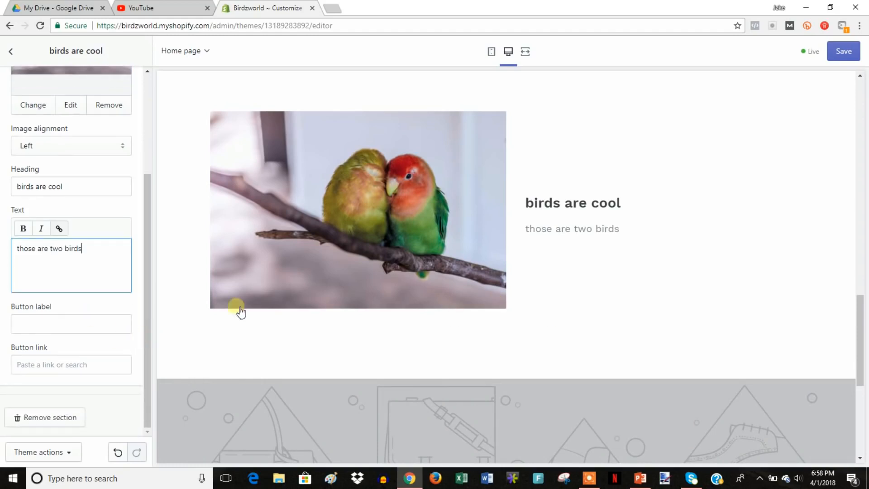
click(83, 323)
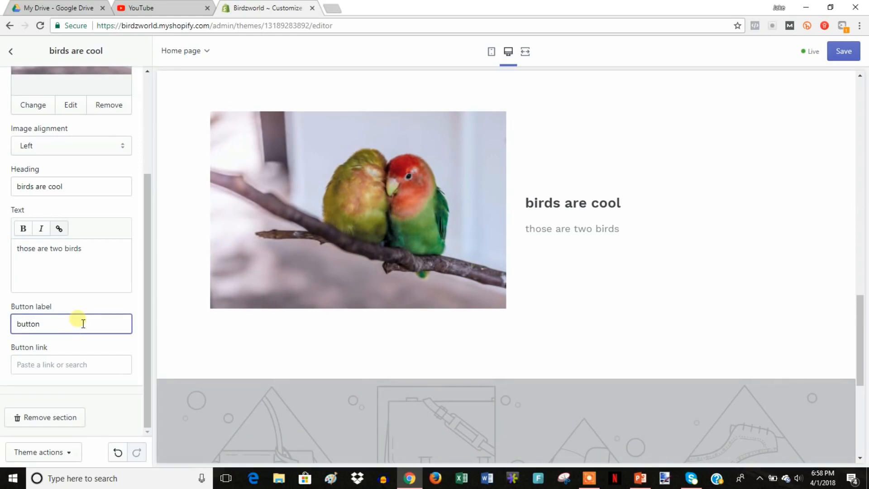
right_click(72, 362)
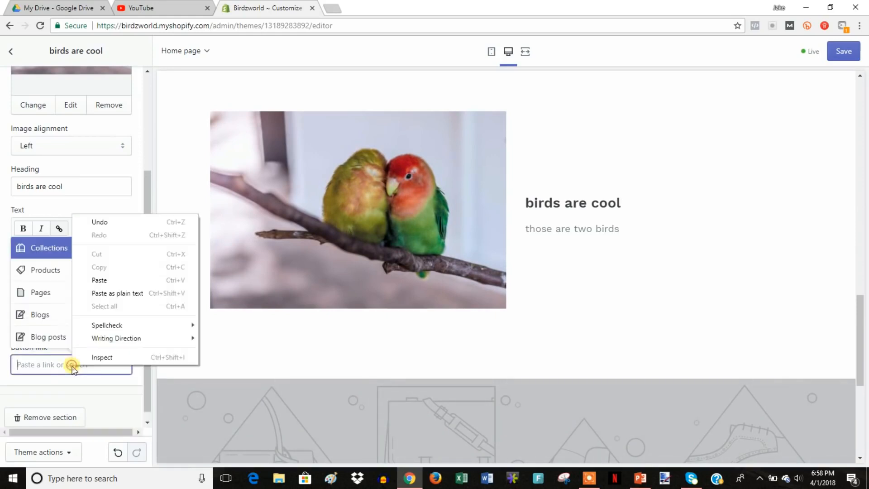
click(128, 287)
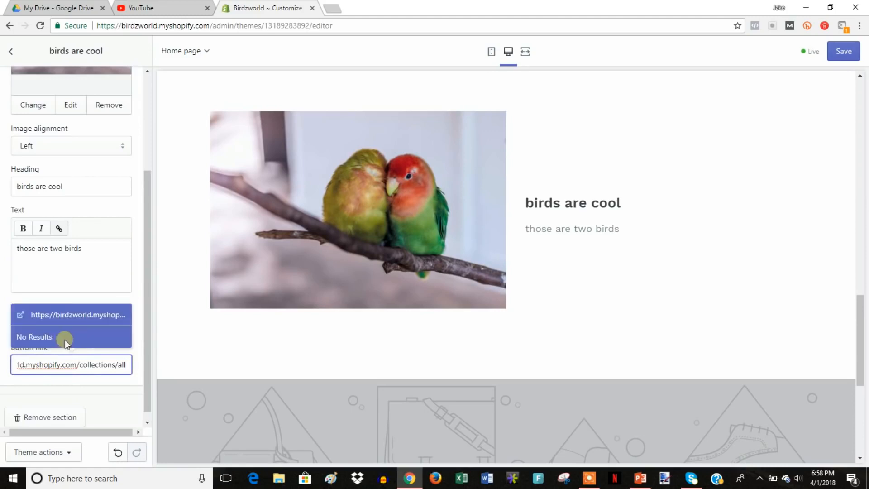
click(72, 314)
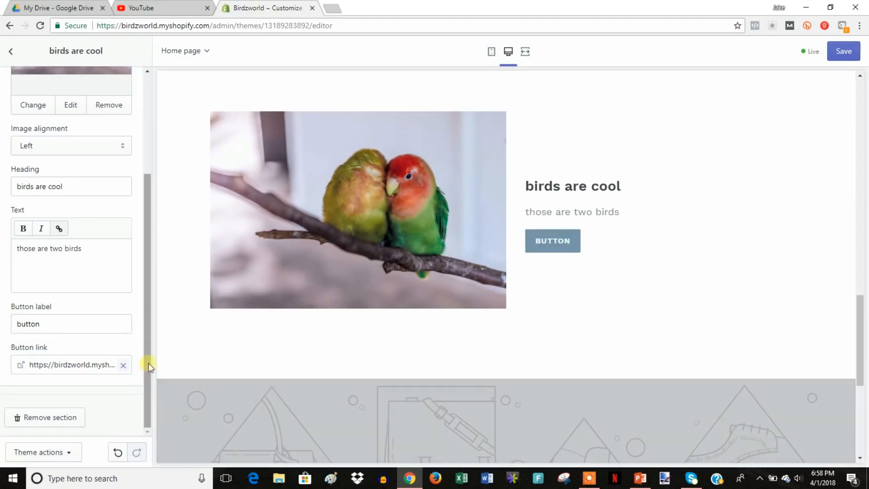
click(844, 51)
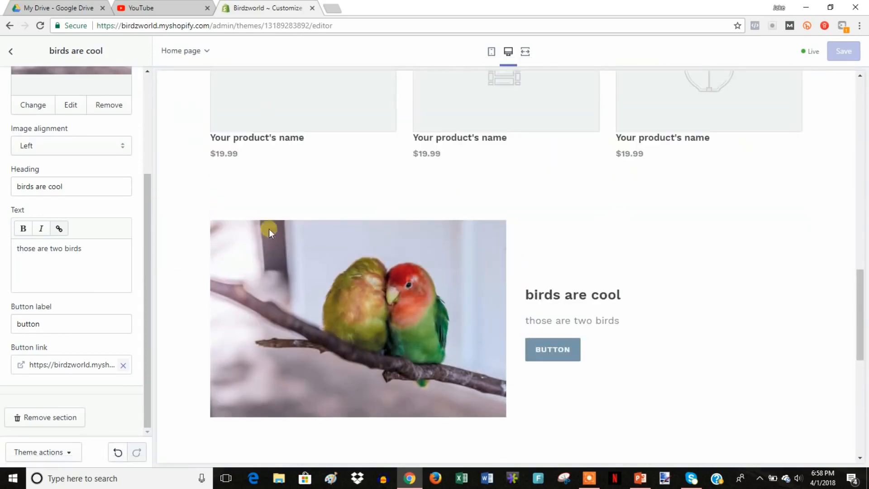
Open the Slideshow section, keeping the 7-second slide interval and Small height.
click(11, 53)
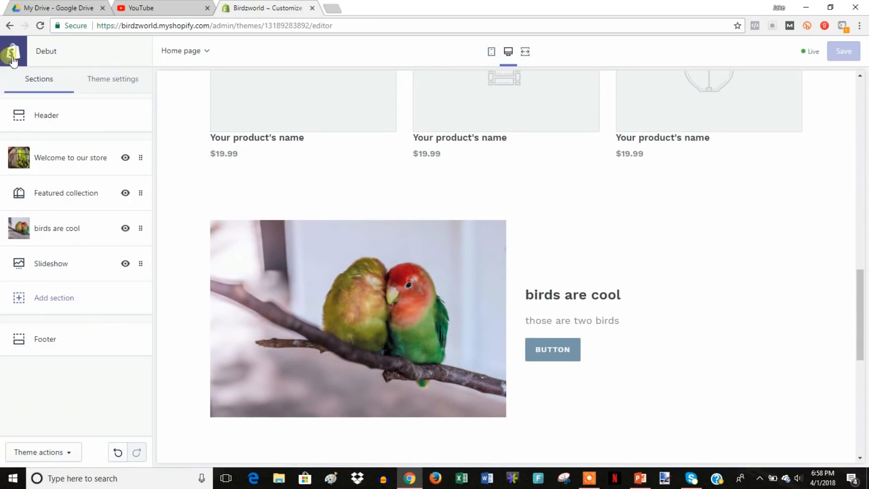
scroll(357, 264, down, 8)
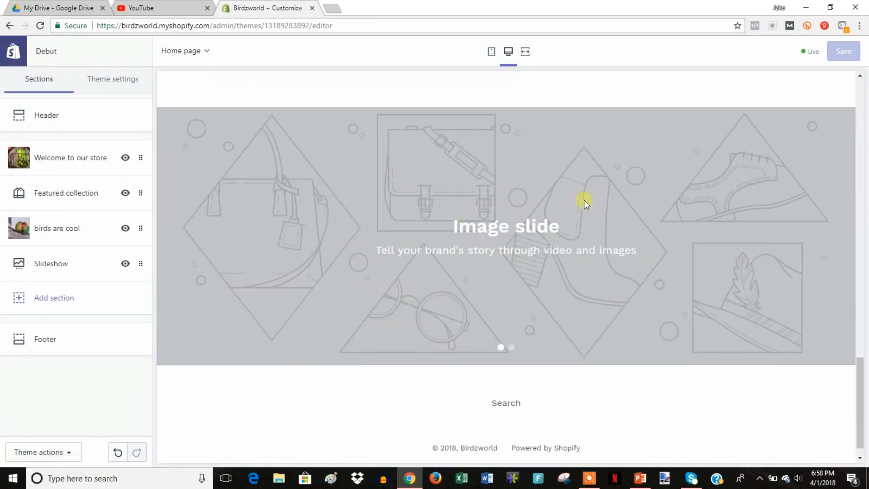
click(63, 265)
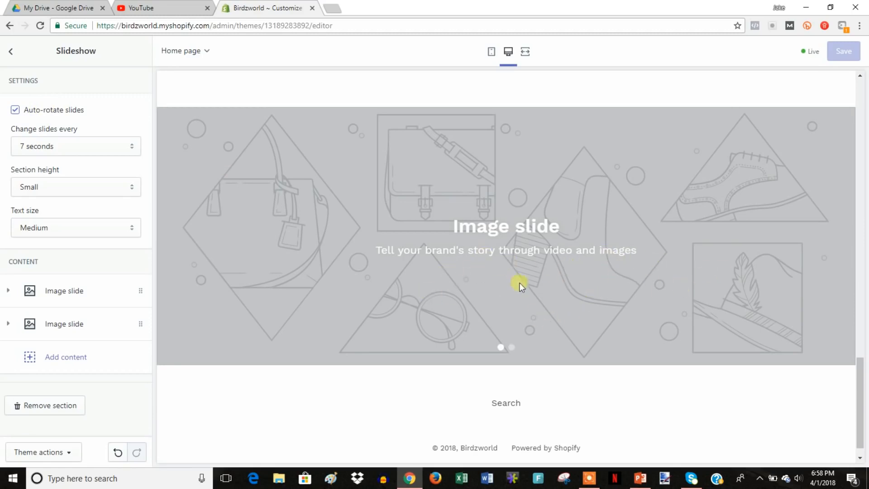
click(59, 151)
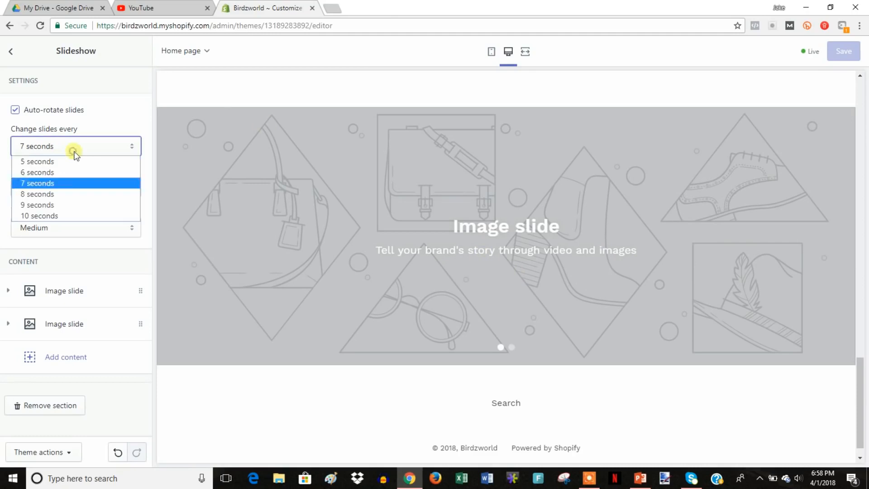
click(81, 185)
click(119, 191)
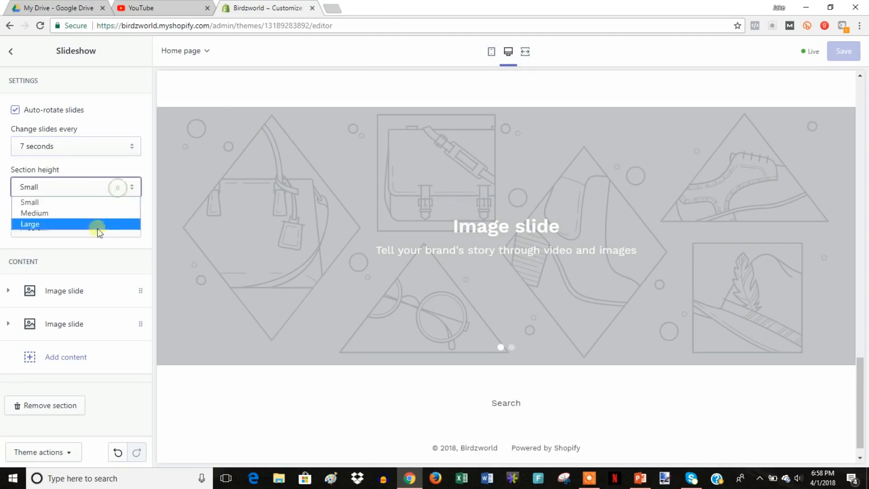
click(132, 188)
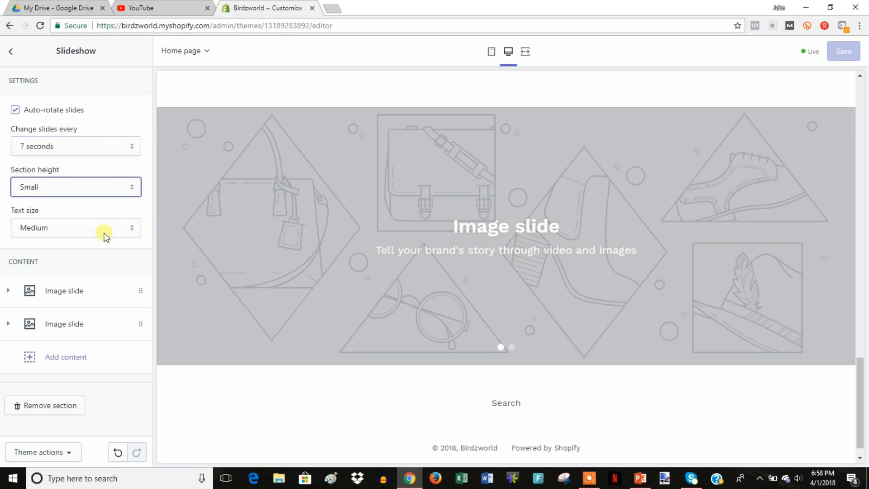
Set the first slide's image to the parrot-in-cage photo.
click(70, 290)
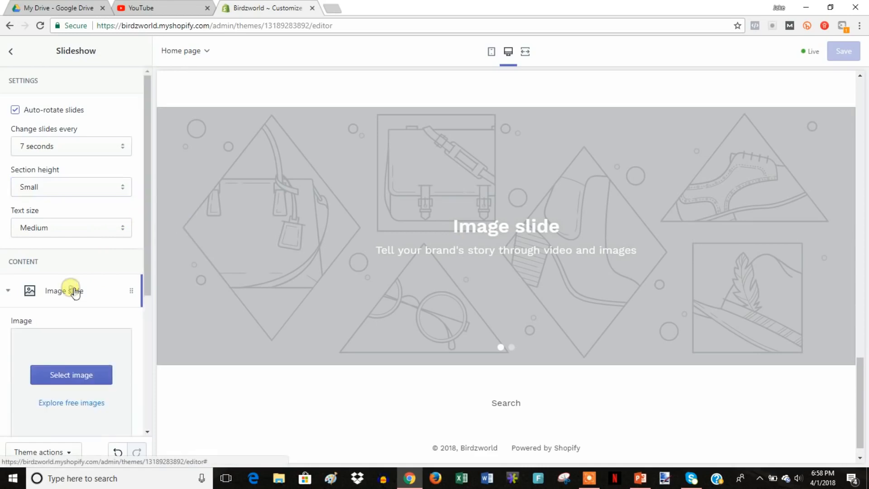
click(70, 381)
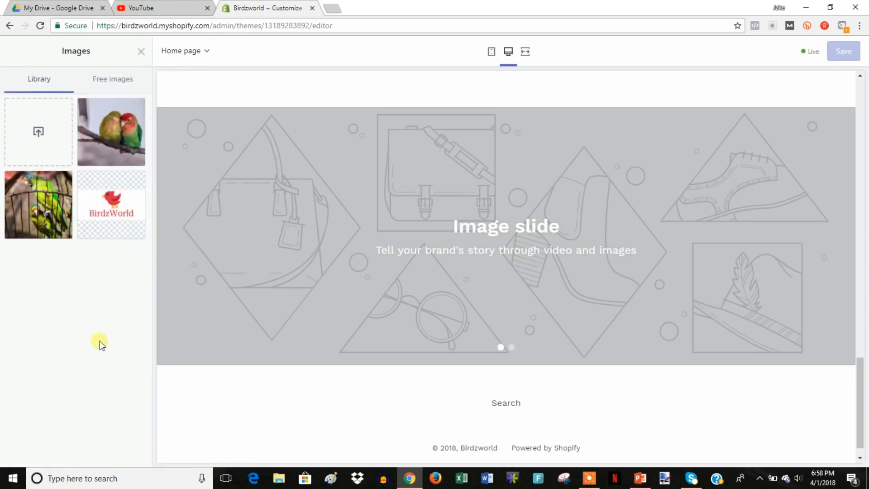
click(67, 234)
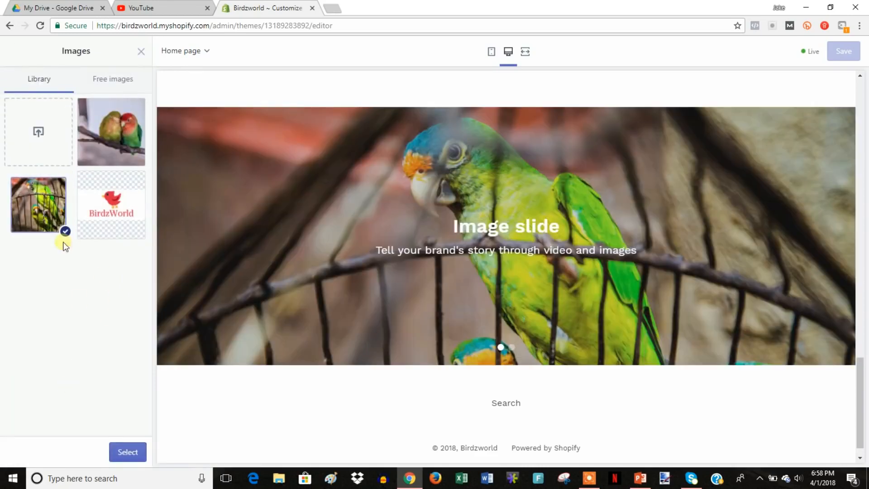
click(136, 452)
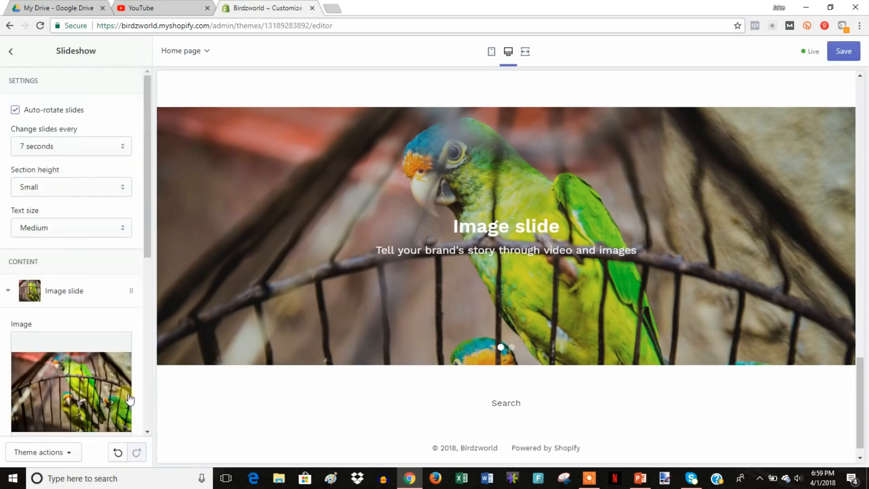
scroll(114, 290, down, 3)
scroll(113, 290, down, 1)
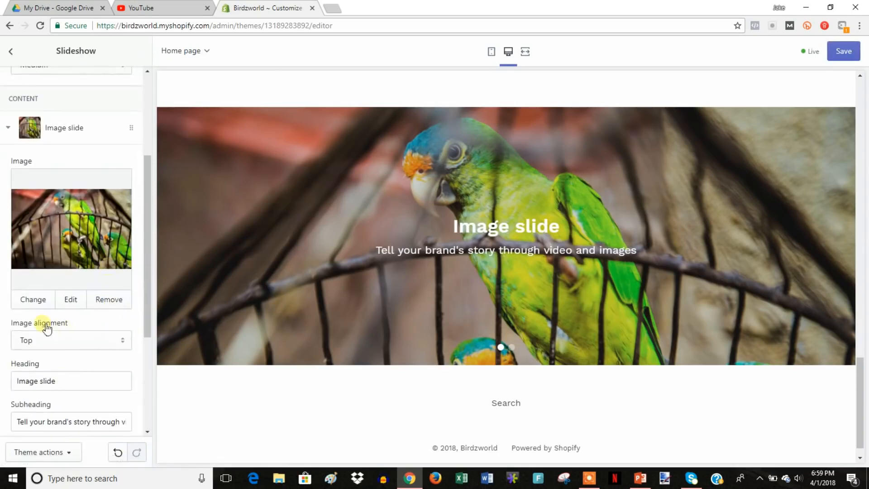
mouse_move(863, 381)
mouse_down()
mouse_move(860, 105)
mouse_move(861, 392)
mouse_up()
scroll(101, 332, down, 2)
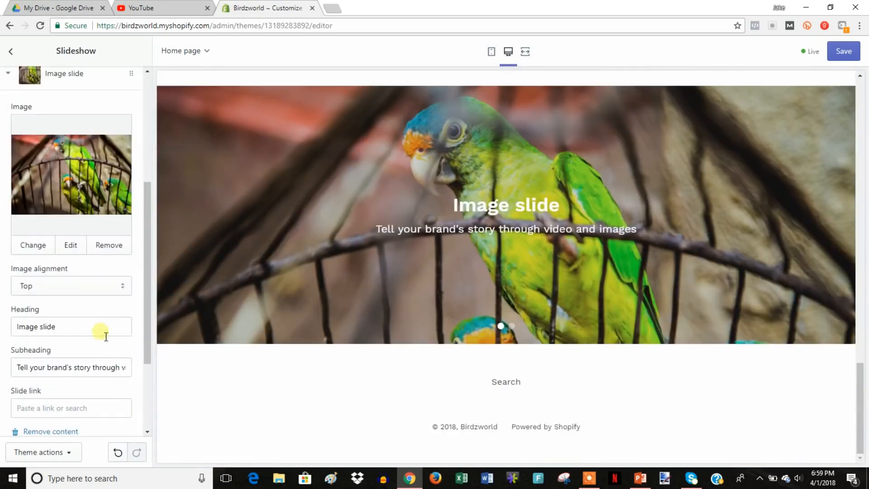
Retitle the first slide 'Hello world' with subheading 'like the video below'.
triple_click(70, 272)
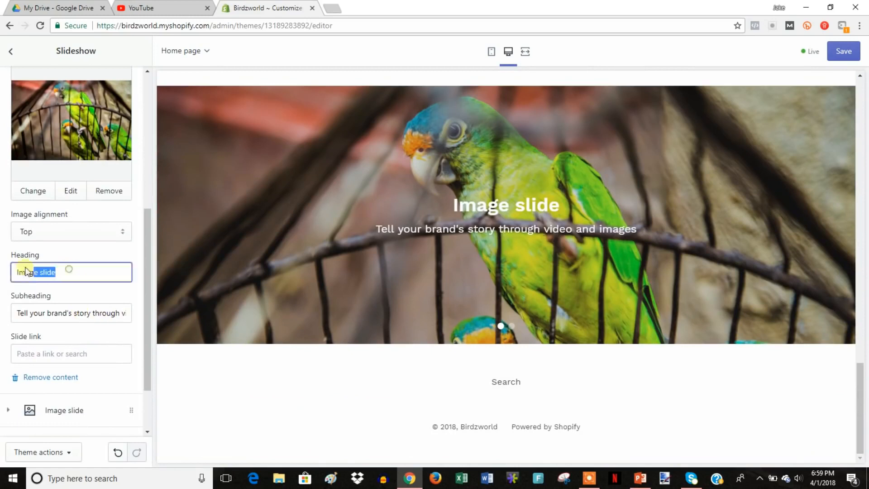
text(Hell)
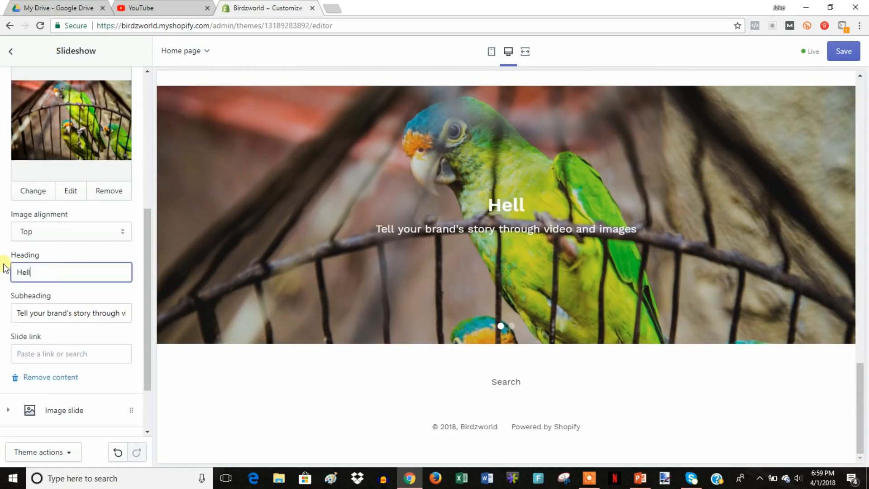
text(o world)
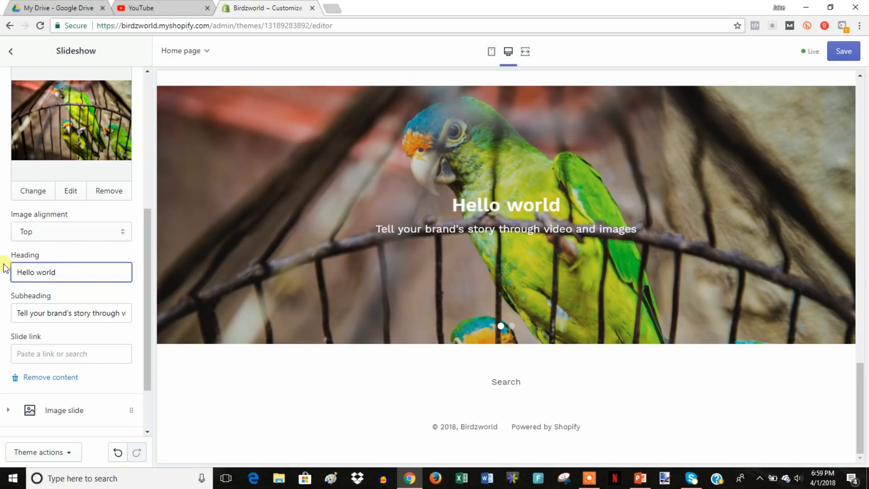
drag(13, 313, 219, 315)
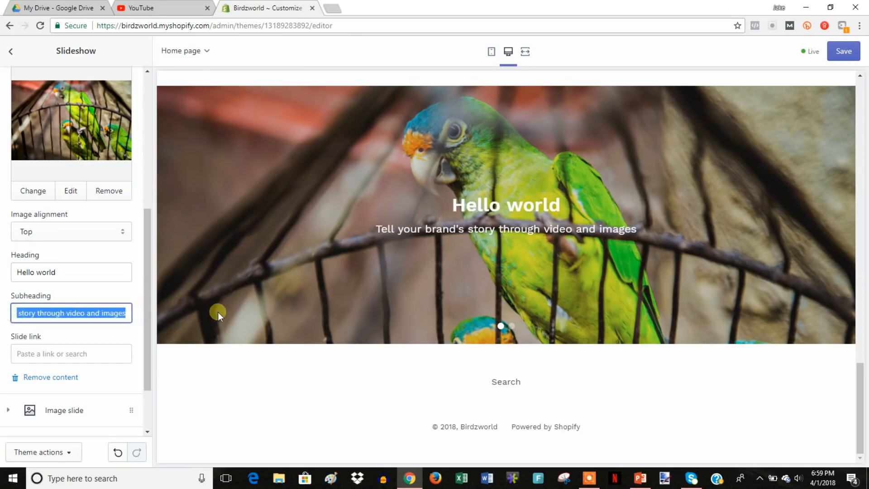
key(BackSpace)
text(like the video below)
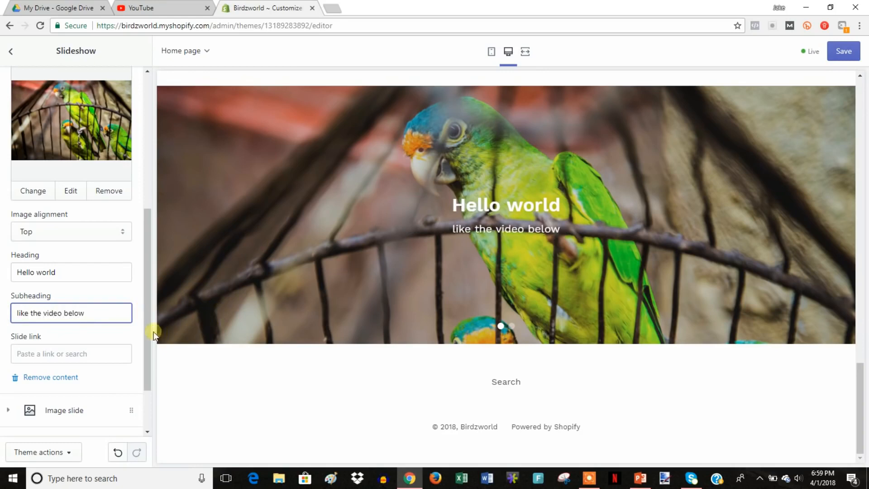
drag(148, 329, 145, 360)
drag(145, 303, 152, 324)
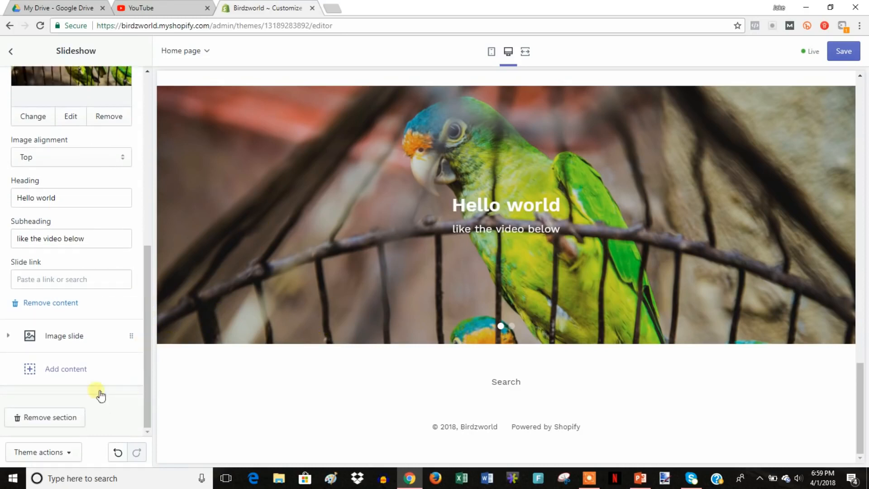
Upload bg1 as the second slide's image and set its alignment to Middle.
click(68, 342)
click(59, 84)
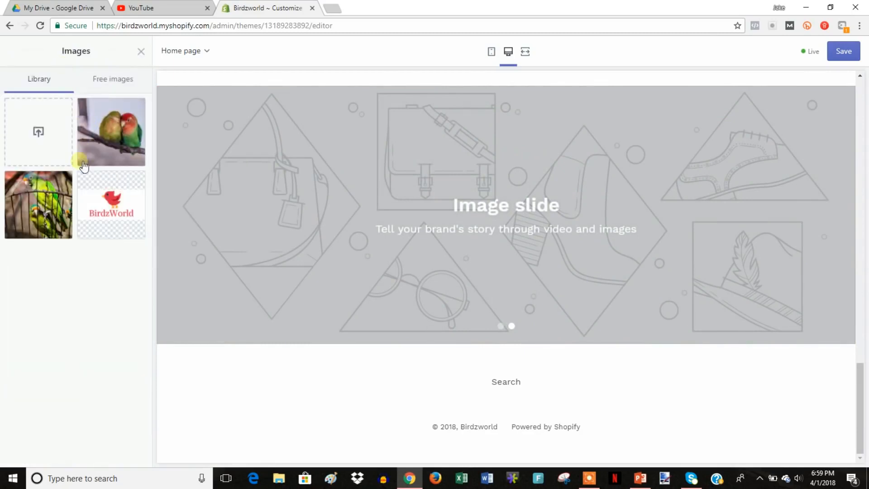
click(41, 131)
click(288, 198)
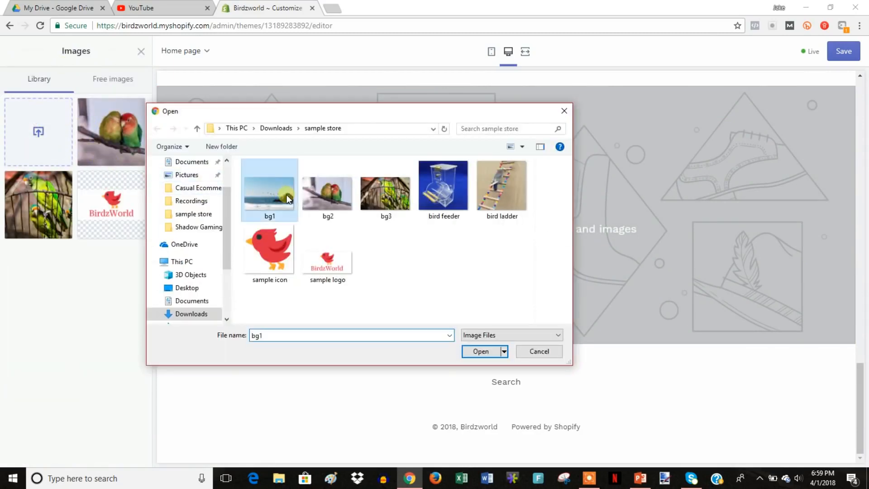
double_click(288, 197)
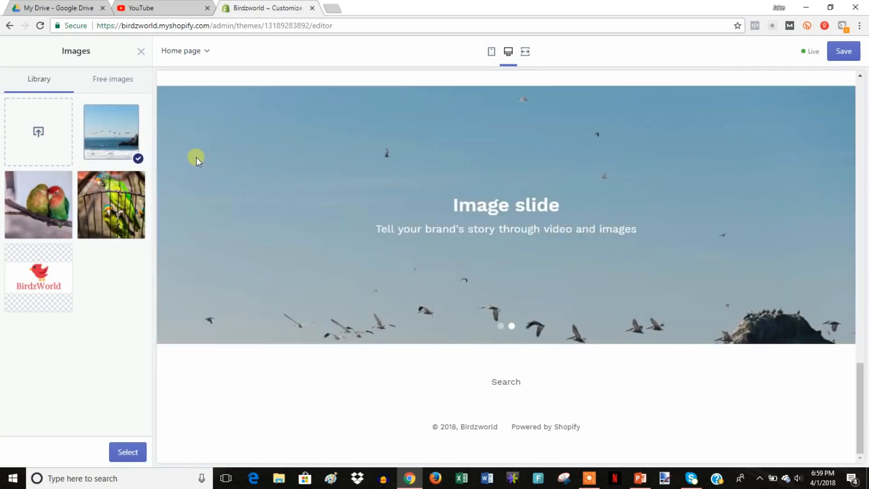
click(136, 452)
click(120, 215)
click(67, 236)
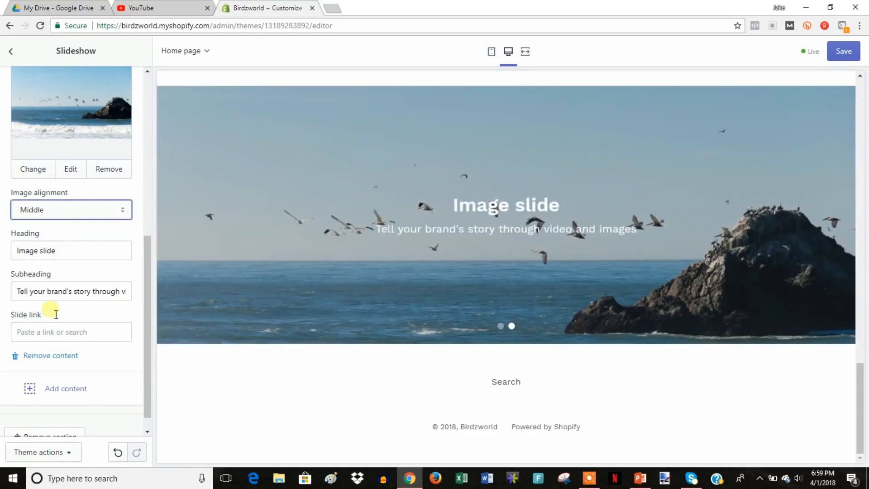
Set the second slide's heading to 'Subscribe' and subheading to 'birds are neat'.
triple_click(72, 251)
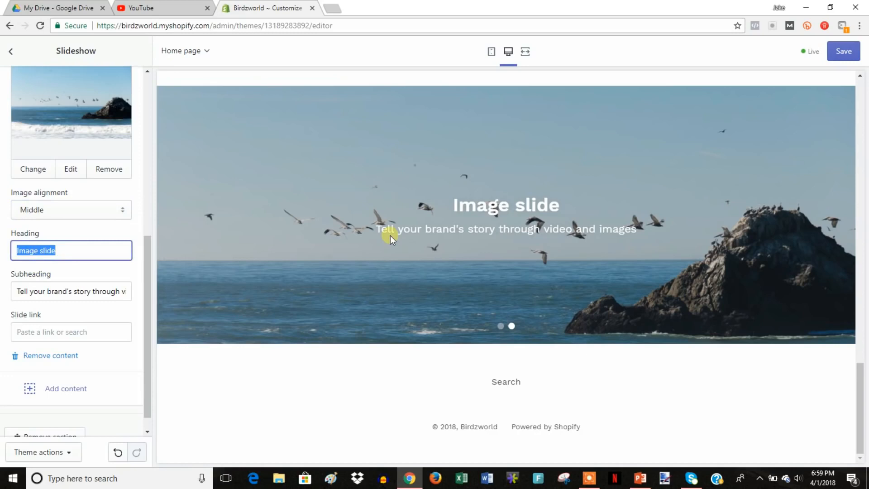
text(Subscribe)
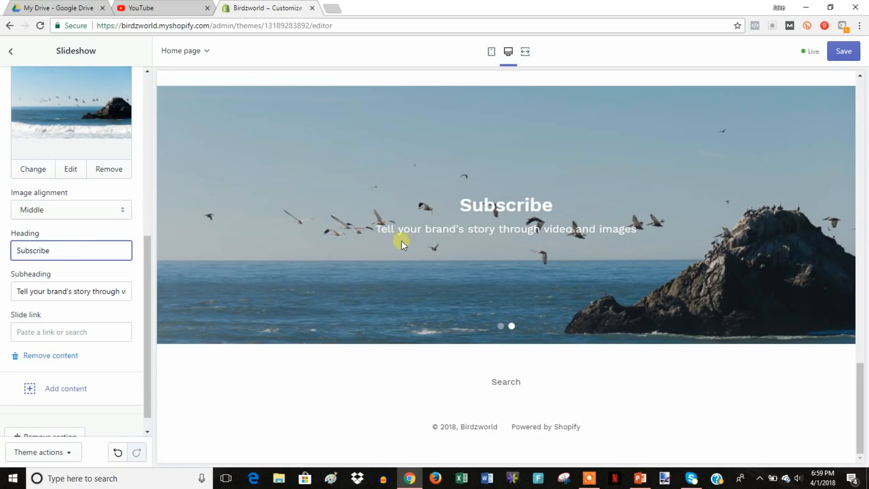
triple_click(23, 294)
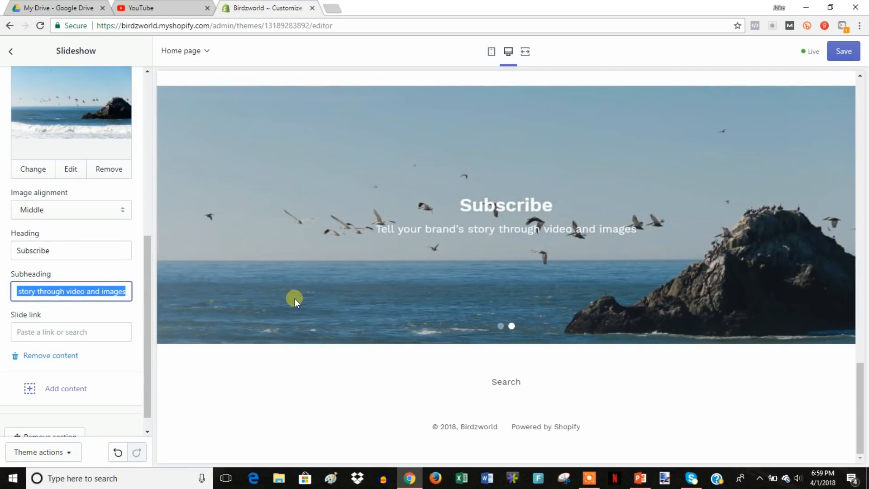
text(birds are net)
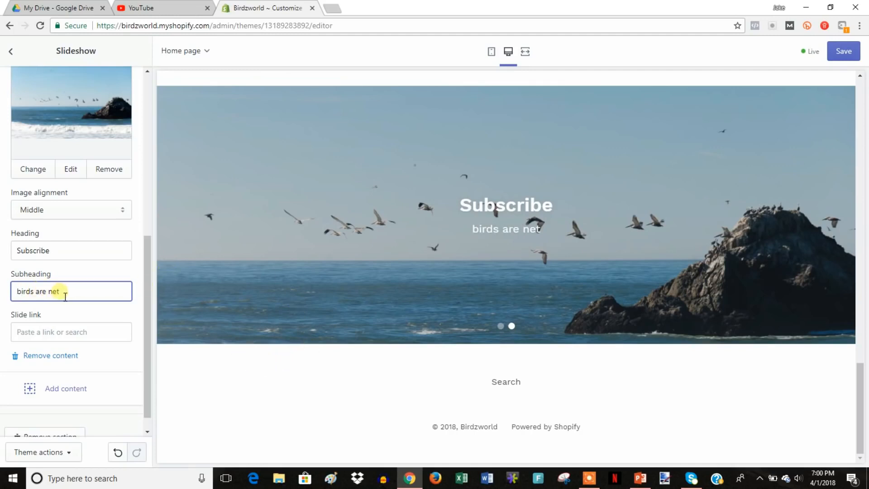
text(a)
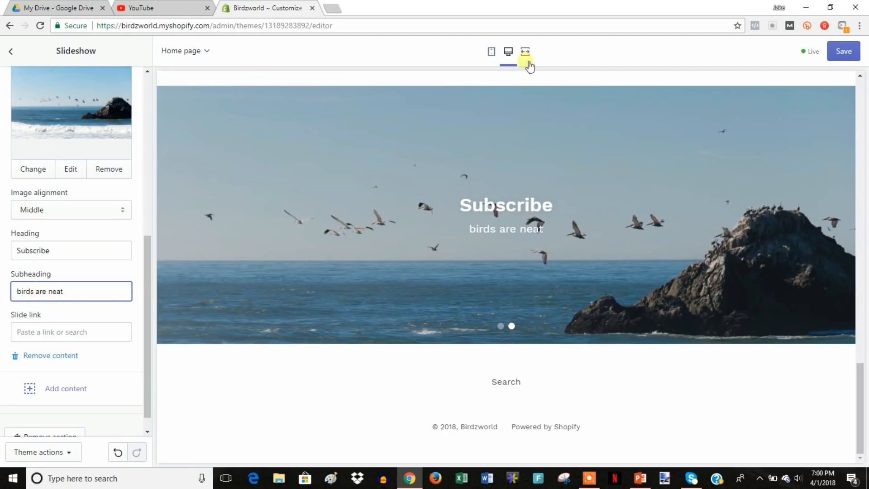
Save the slideshow edits and scroll through the preview to check the slides.
click(845, 52)
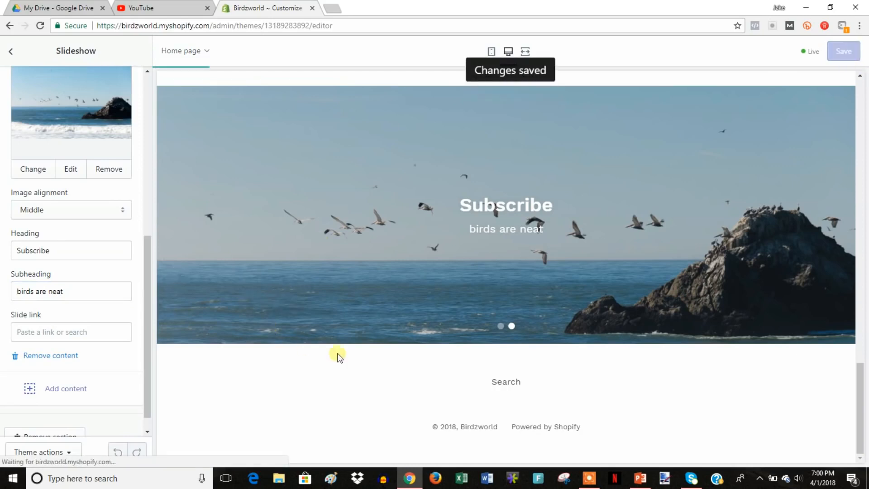
drag(146, 351, 148, 338)
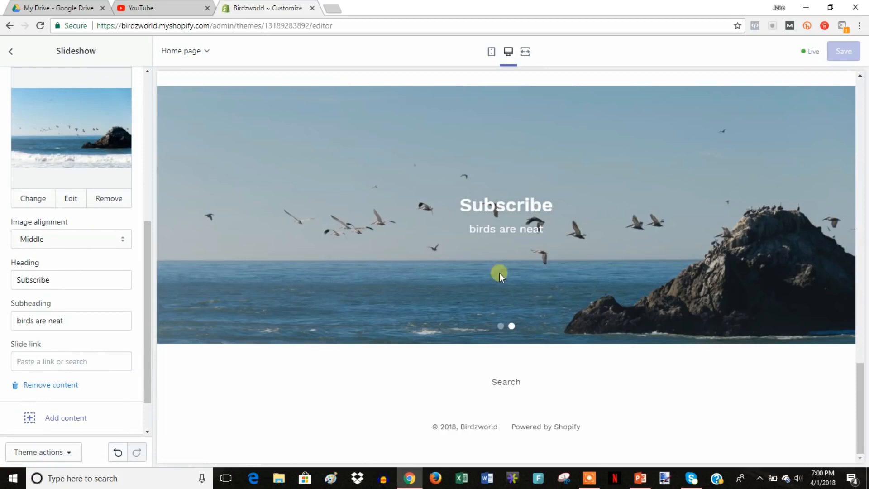
scroll(545, 222, up, 1)
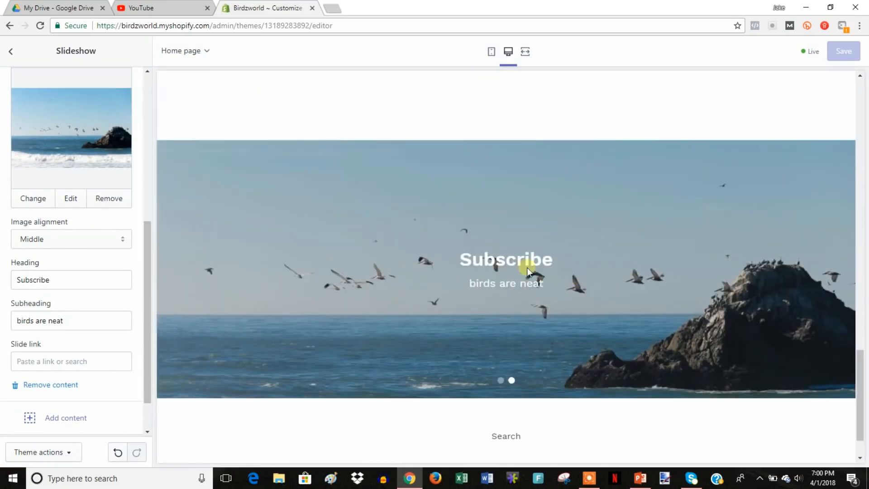
scroll(503, 299, up, 2)
scroll(517, 351, down, 1)
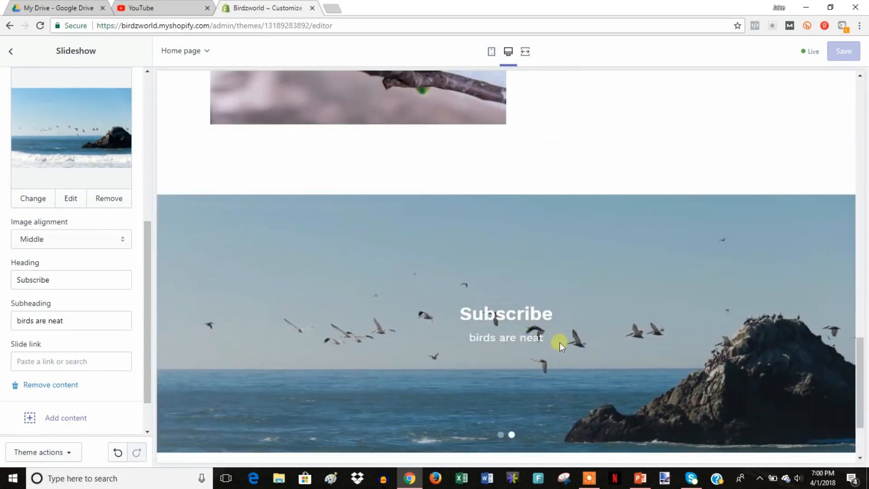
scroll(621, 354, down, 1)
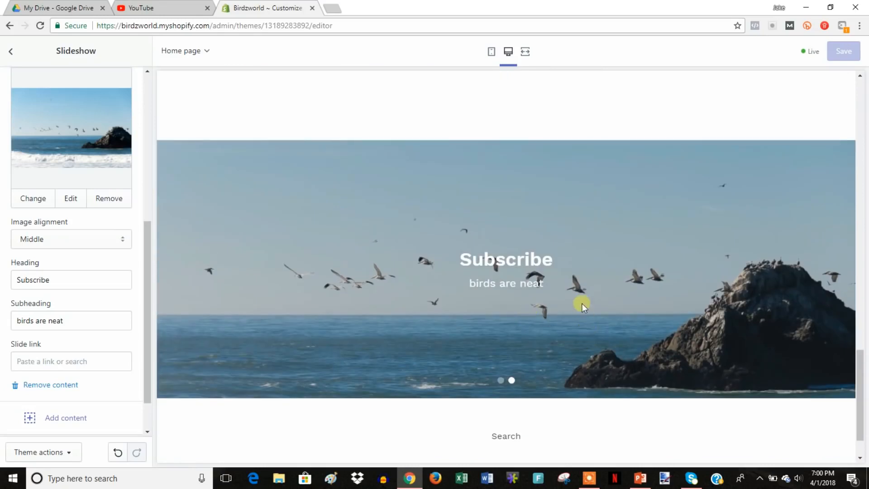
scroll(582, 304, up, 2)
scroll(584, 303, down, 3)
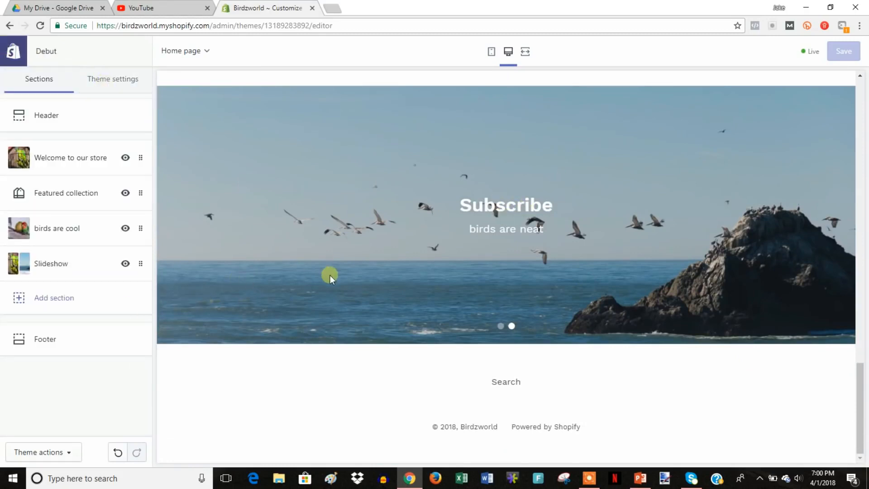
In the footer settings, turn on the newsletter signup and expand the social link settings.
click(67, 340)
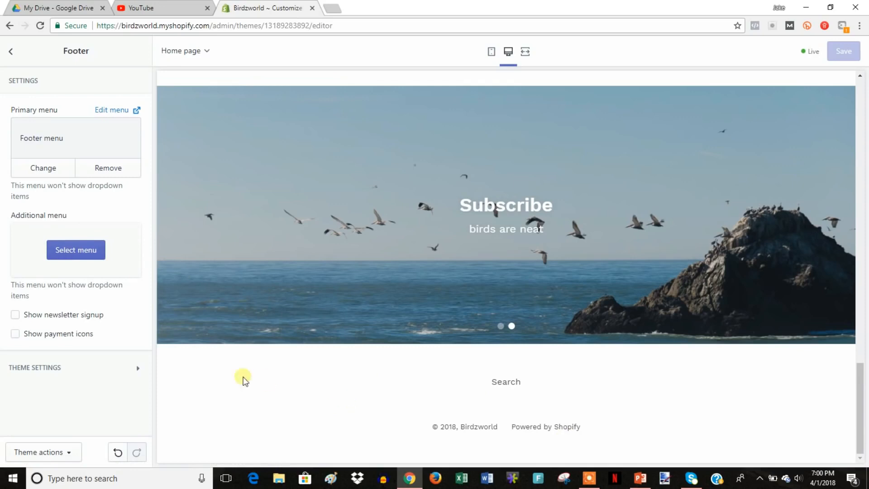
click(66, 322)
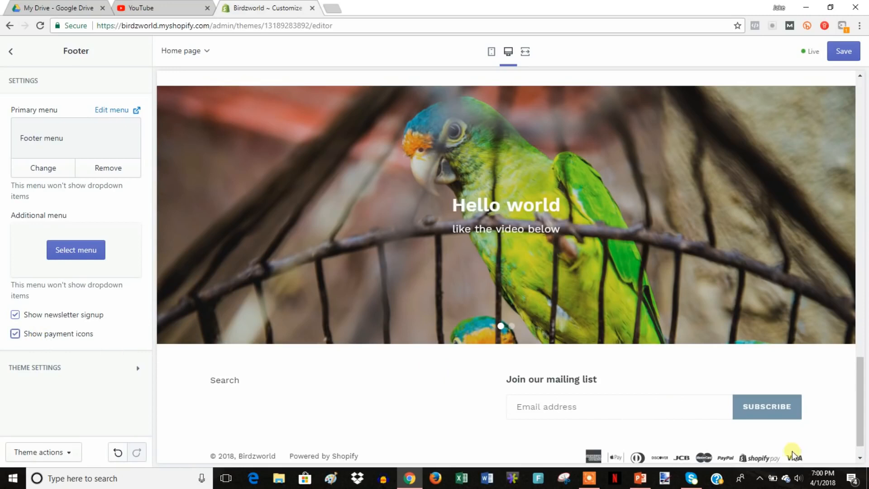
scroll(792, 453, down, 1)
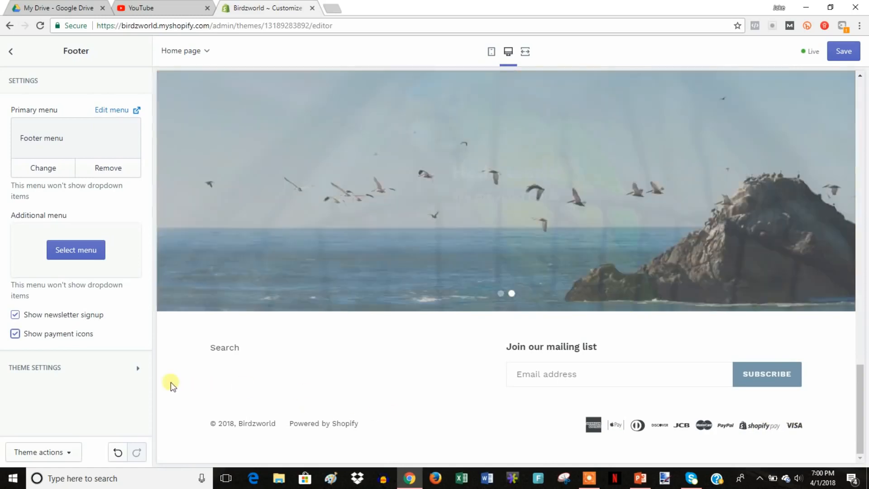
click(137, 368)
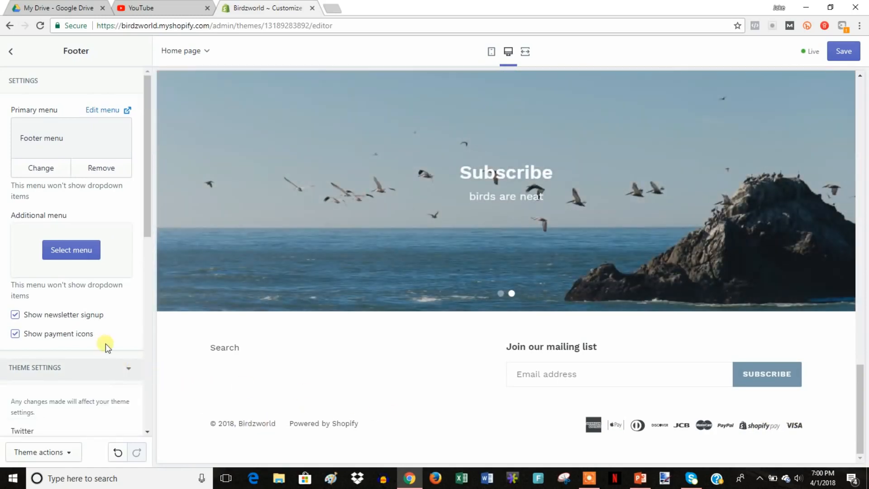
scroll(105, 344, down, 4)
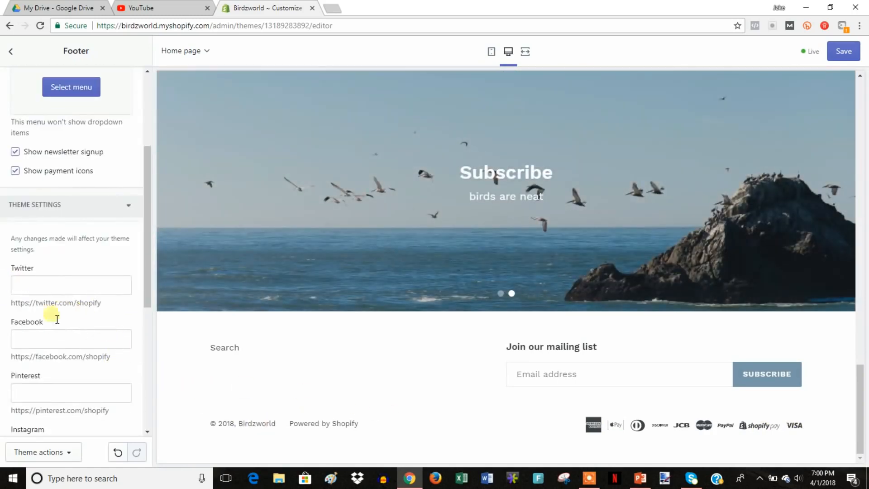
Copy the sample Twitter URL into the Twitter link field.
drag(103, 303, 20, 308)
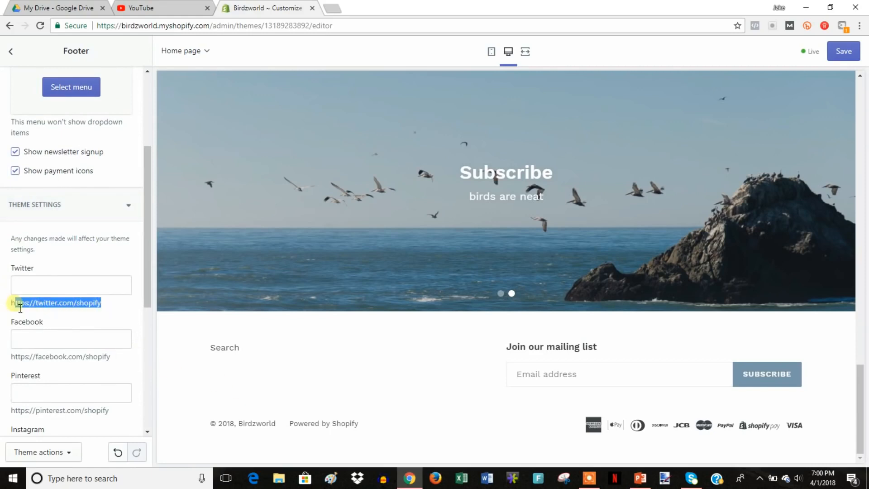
right_click(31, 306)
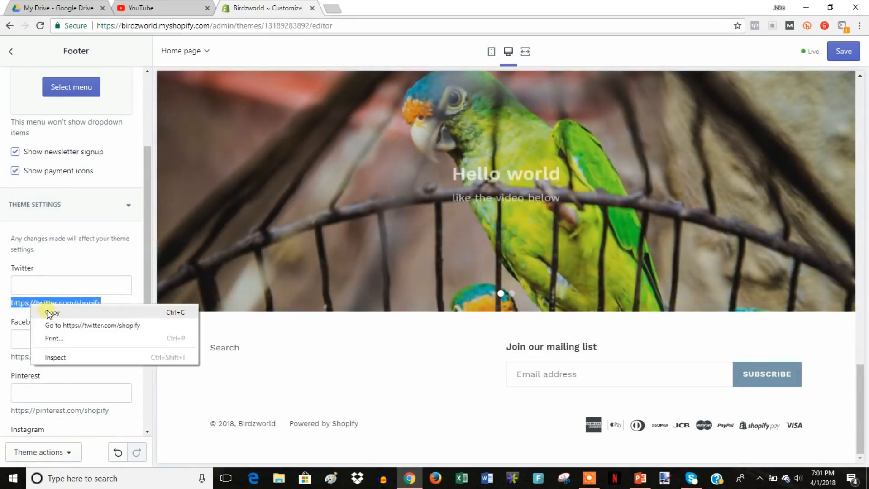
click(49, 313)
right_click(43, 286)
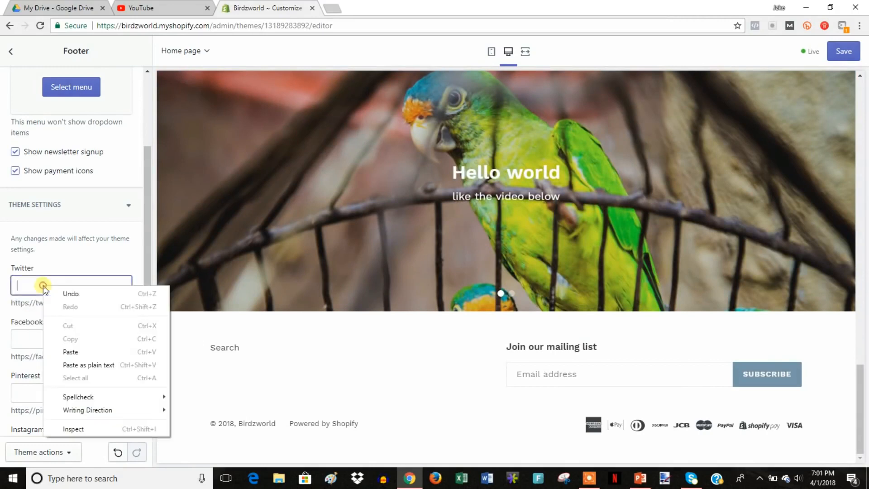
click(70, 352)
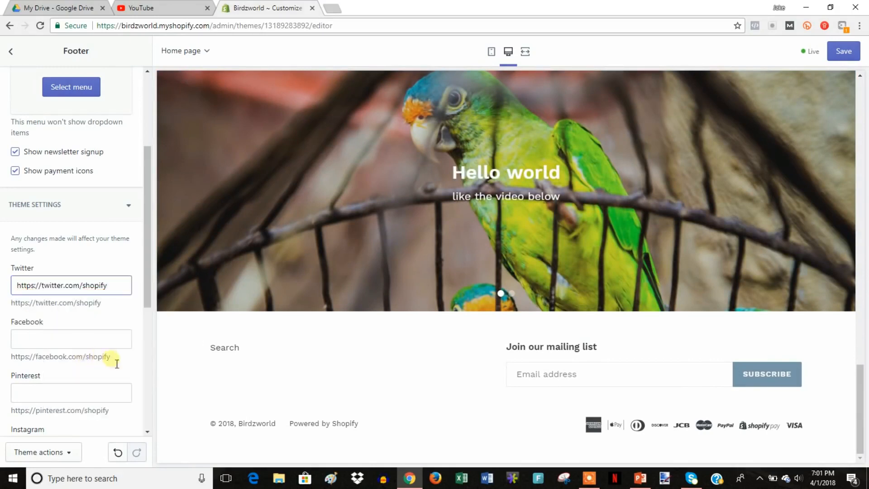
Copy the sample Facebook URL into the Facebook link field.
drag(112, 356, 13, 357)
right_click(18, 360)
click(38, 363)
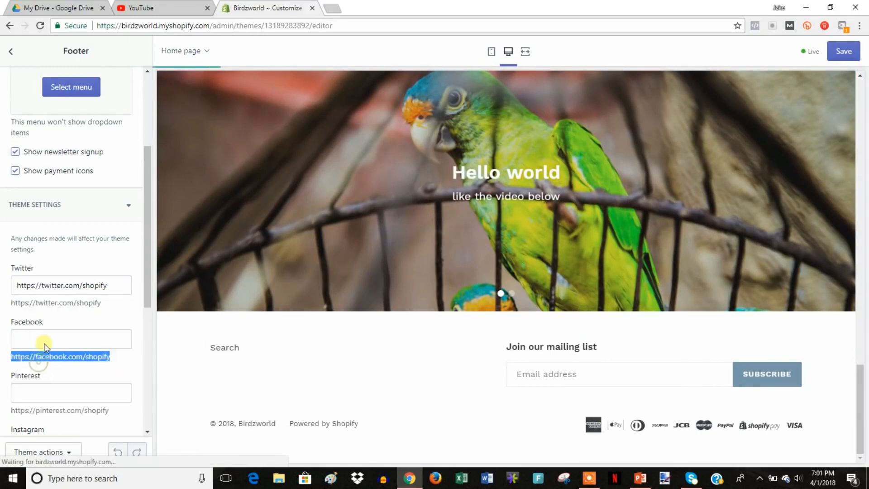
click(47, 338)
right_click(47, 341)
click(97, 255)
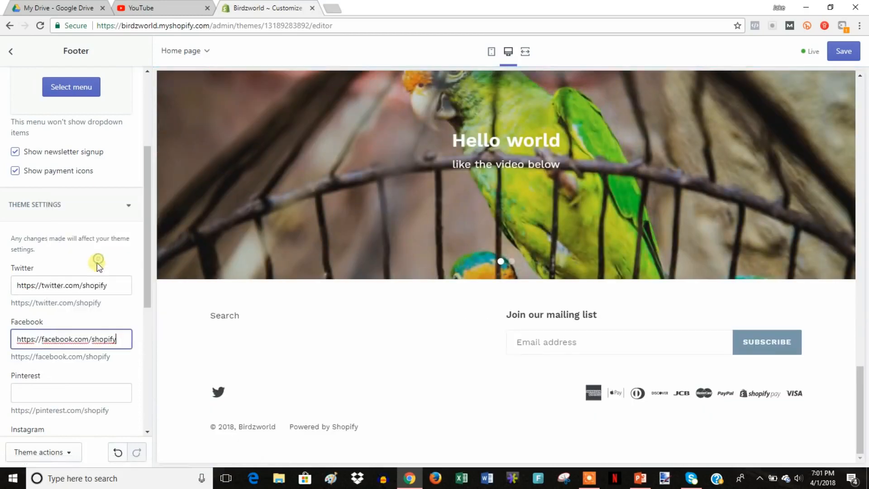
Copy the sample Pinterest URL into the Pinterest field and save the footer links.
drag(113, 411, 12, 410)
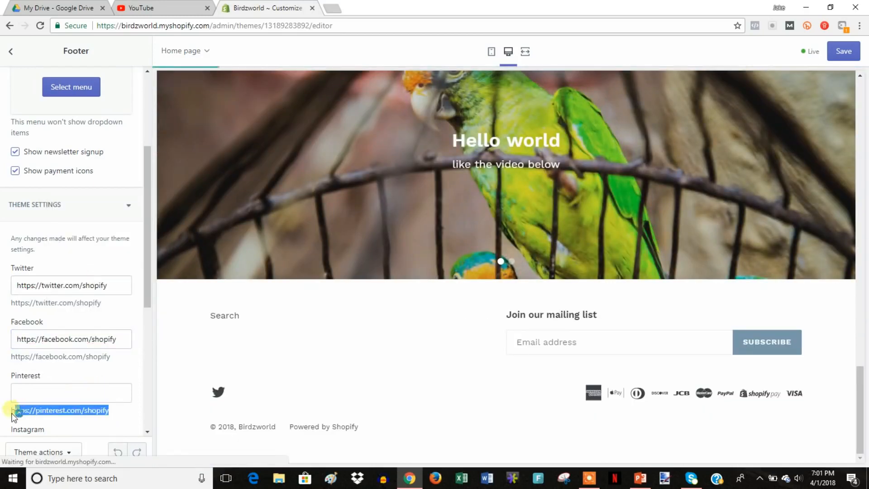
right_click(37, 412)
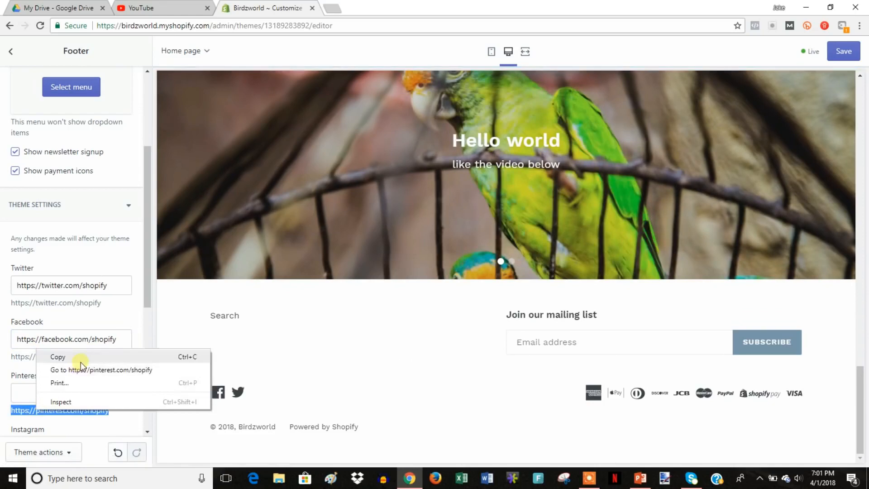
click(80, 358)
click(49, 392)
right_click(49, 392)
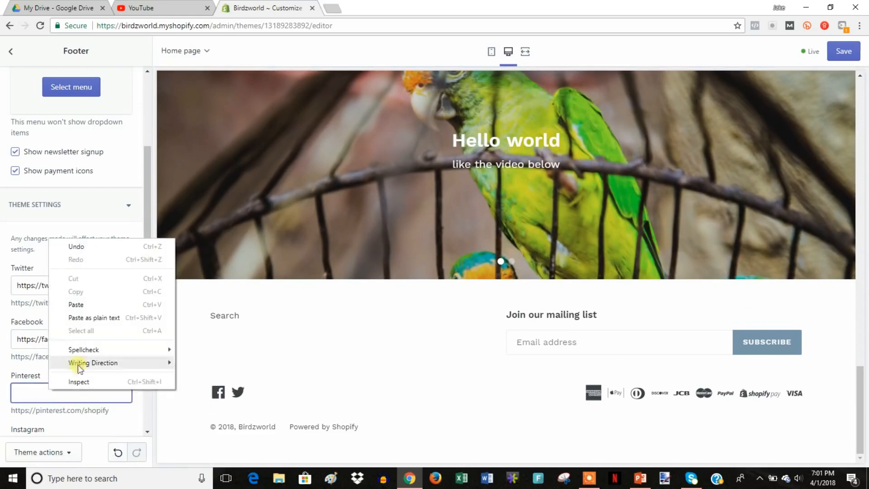
click(100, 307)
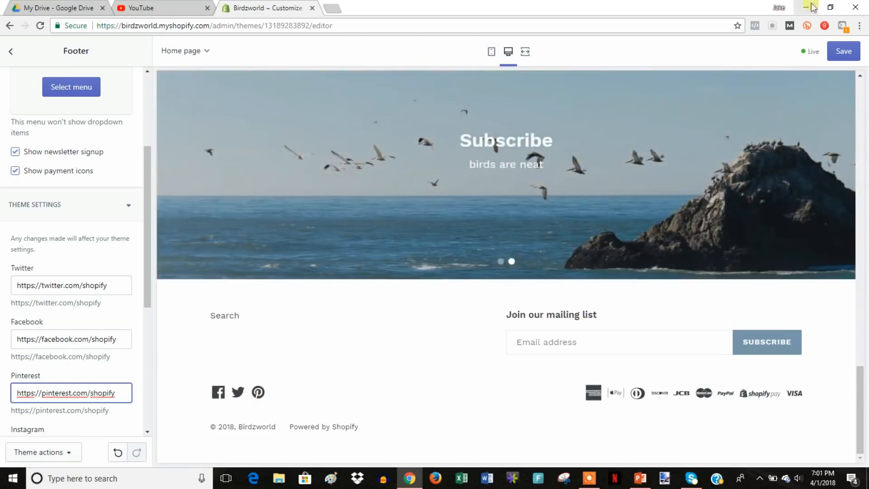
click(844, 51)
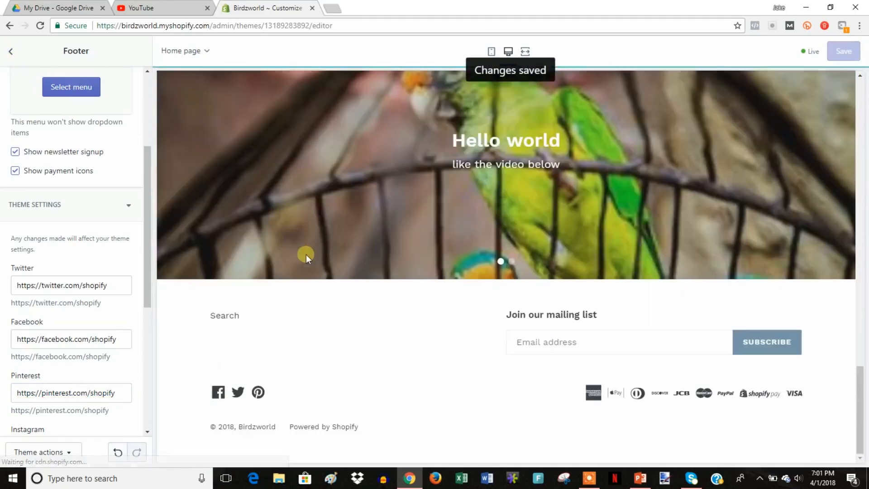
Go back to the Sections list, scroll the preview to the top, and open Theme settings.
click(12, 51)
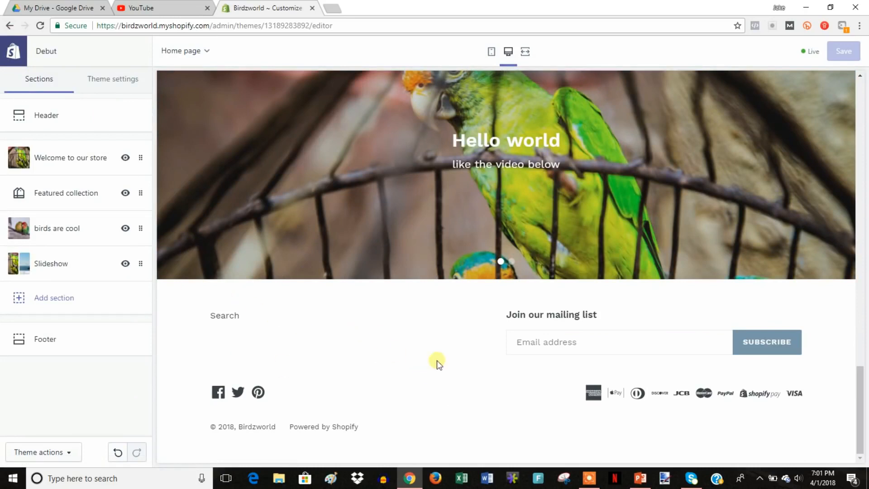
scroll(439, 366, up, 10)
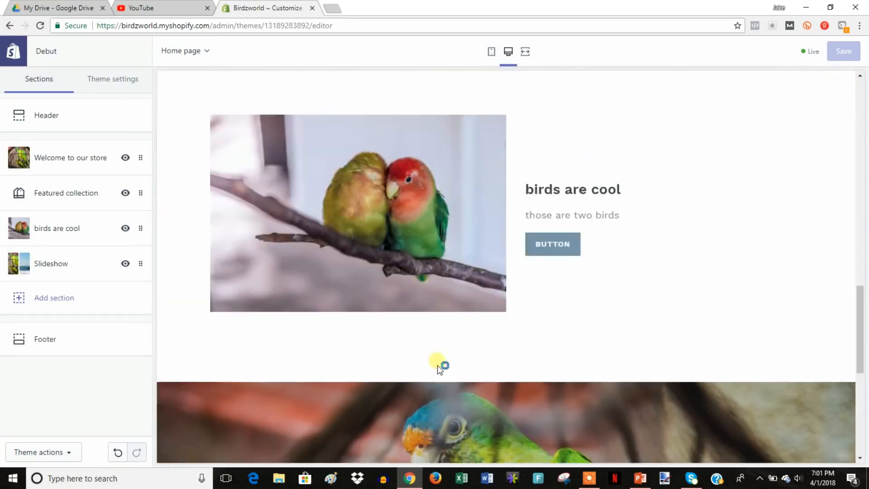
scroll(440, 365, up, 9)
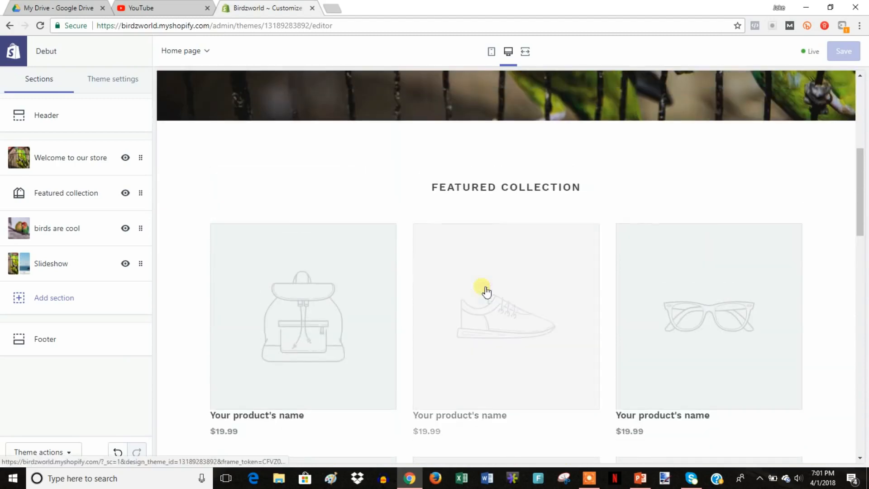
scroll(471, 324, up, 7)
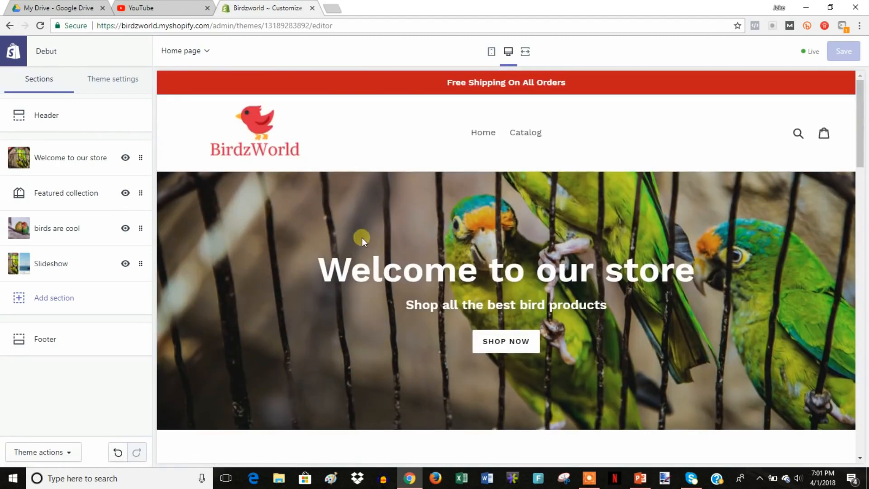
click(113, 86)
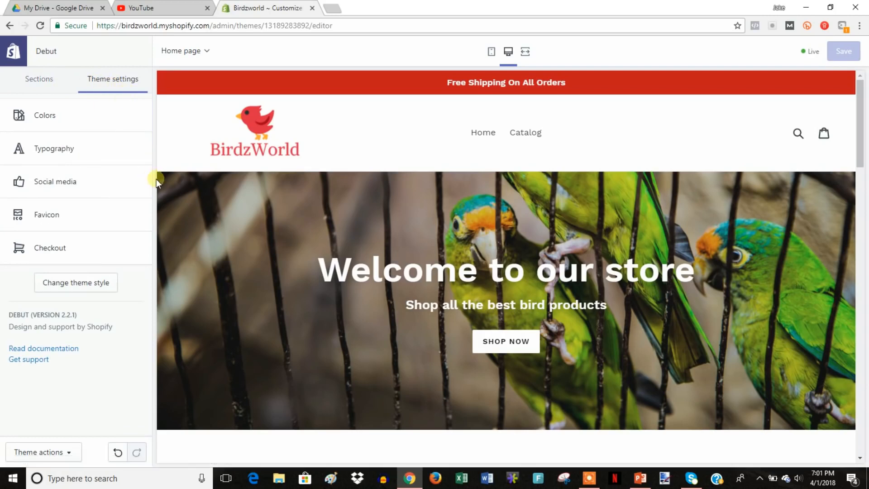
In Colors, set Headings and links to black #000000.
click(97, 125)
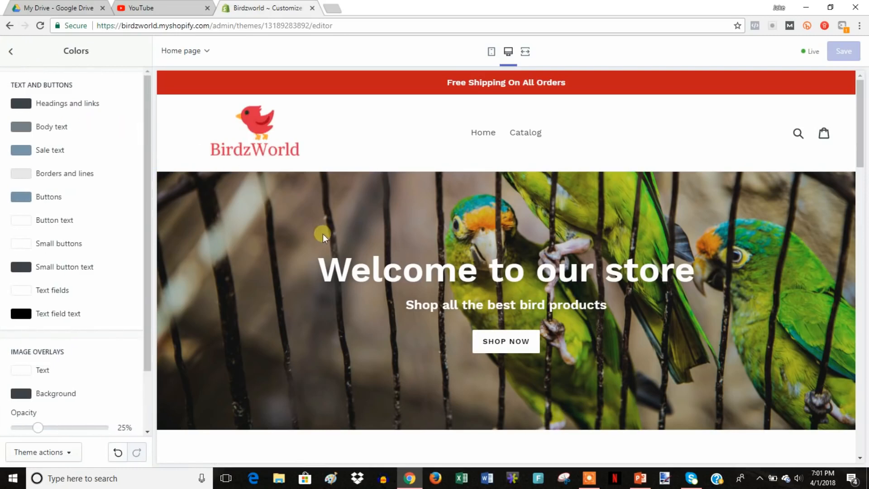
click(84, 105)
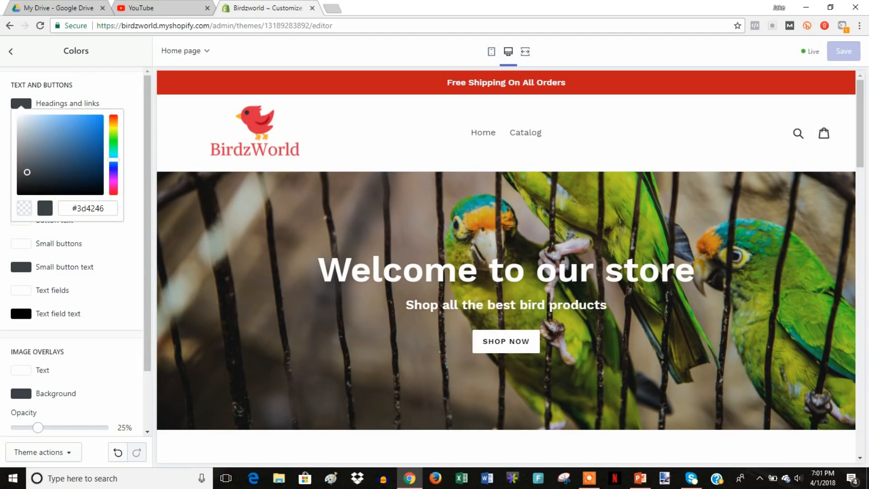
drag(33, 176, 100, 132)
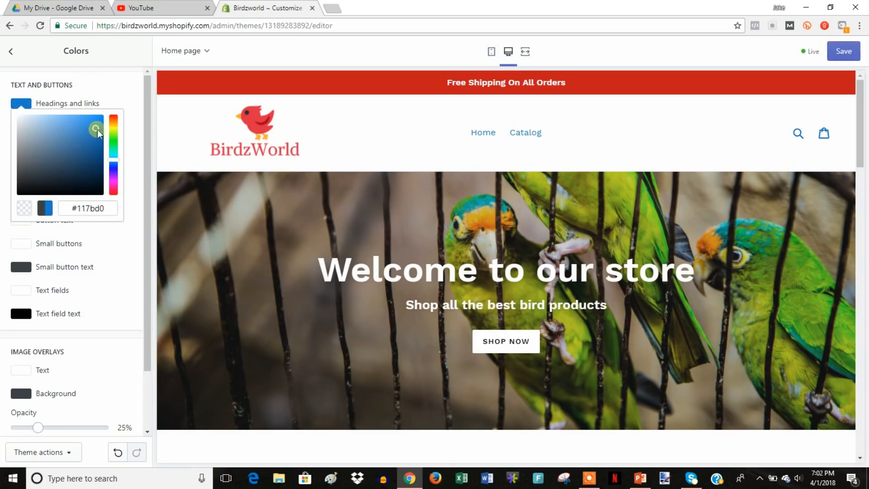
drag(92, 129, 10, 203)
click(114, 232)
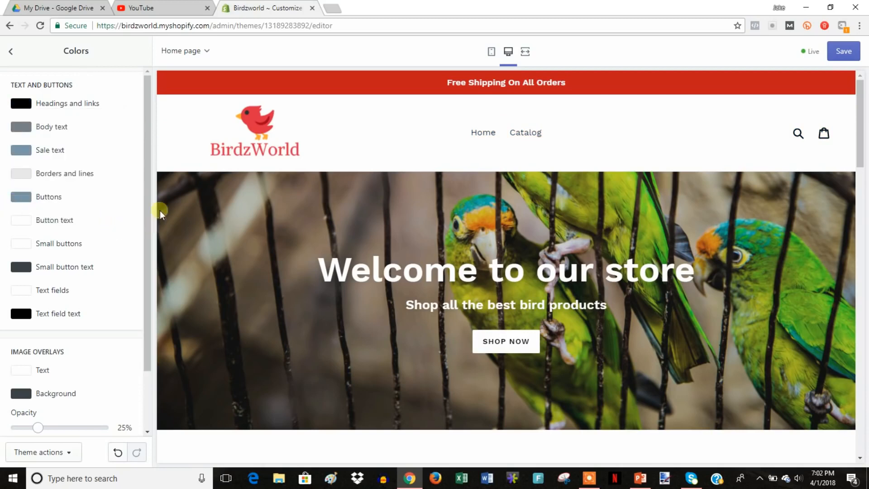
Set the Buttons colour to pure red.
scroll(384, 211, down, 3)
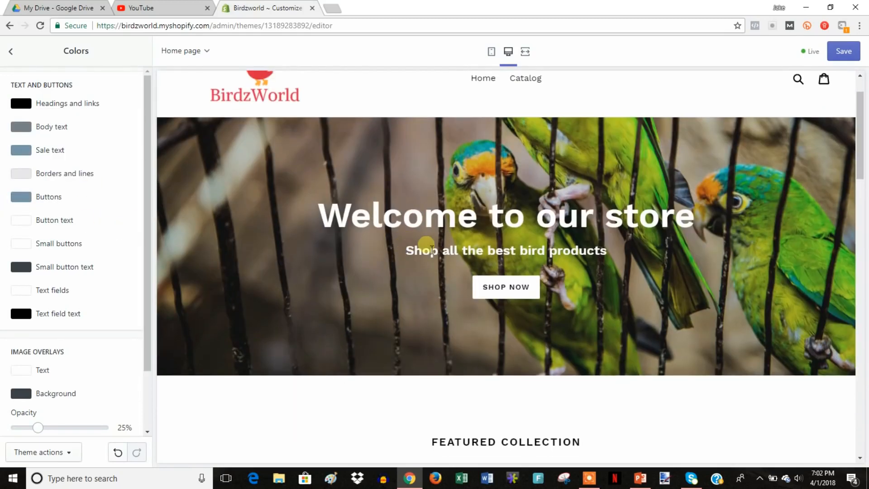
scroll(404, 244, down, 5)
scroll(425, 249, down, 12)
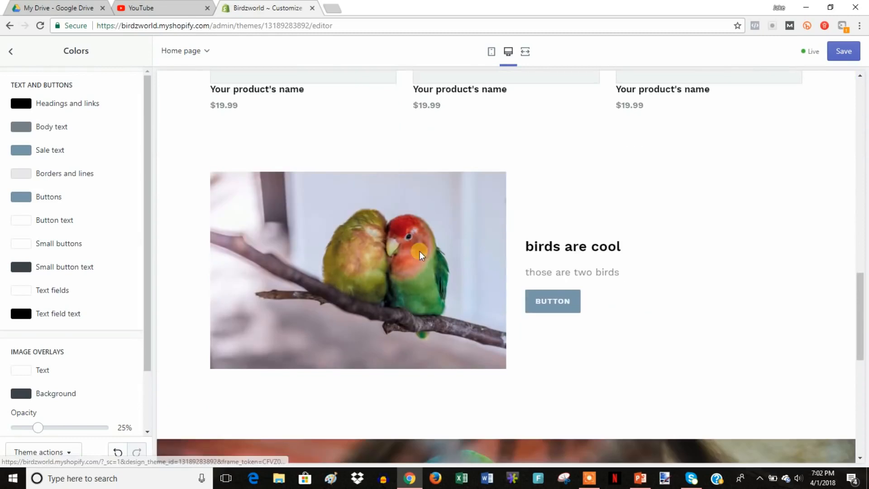
click(21, 197)
drag(116, 254, 113, 203)
drag(47, 232, 105, 206)
click(122, 181)
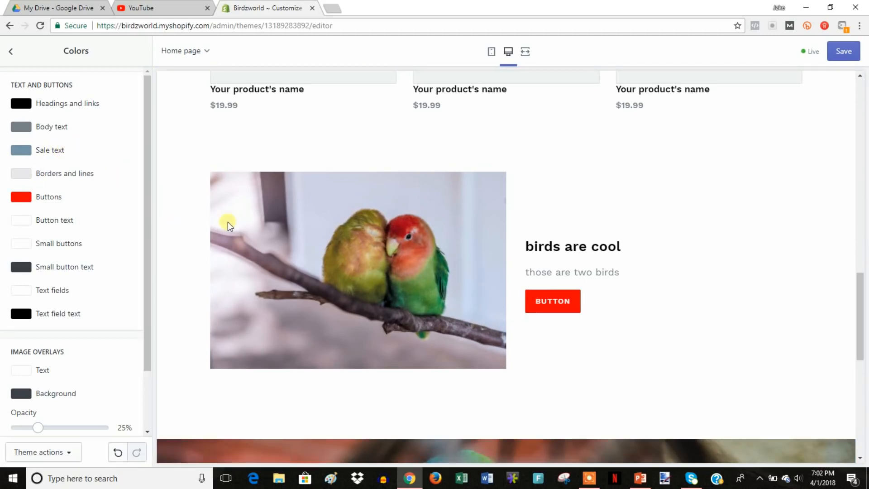
Set the Sale text colour to bright red.
scroll(227, 224, up, 1)
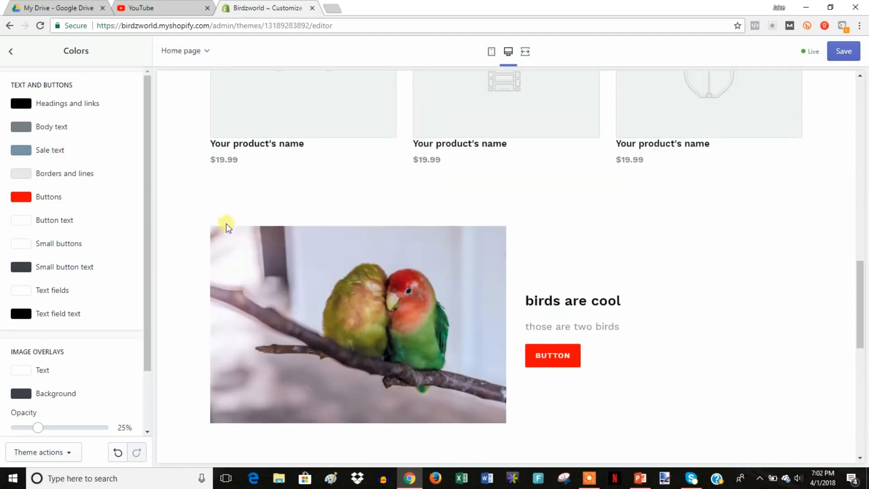
click(54, 154)
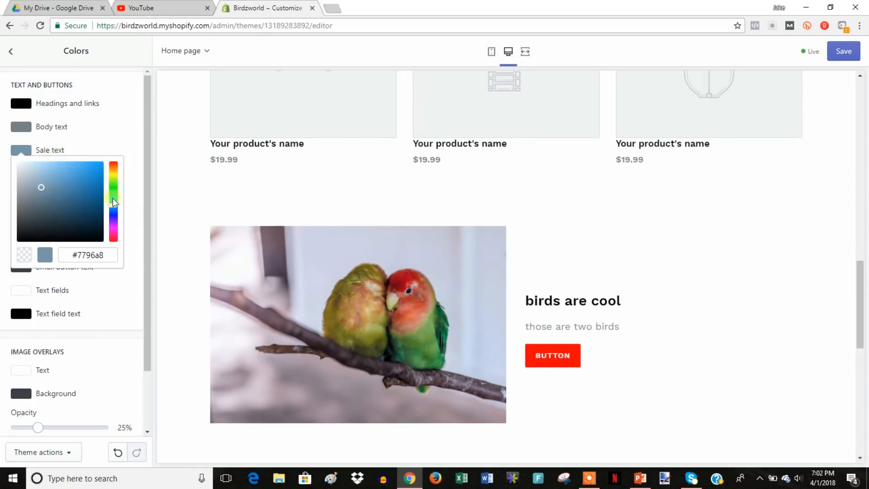
drag(117, 209, 114, 162)
mouse_move(46, 188)
mouse_down()
mouse_move(97, 171)
mouse_move(148, 169)
mouse_move(139, 212)
mouse_move(146, 142)
mouse_up()
click(130, 158)
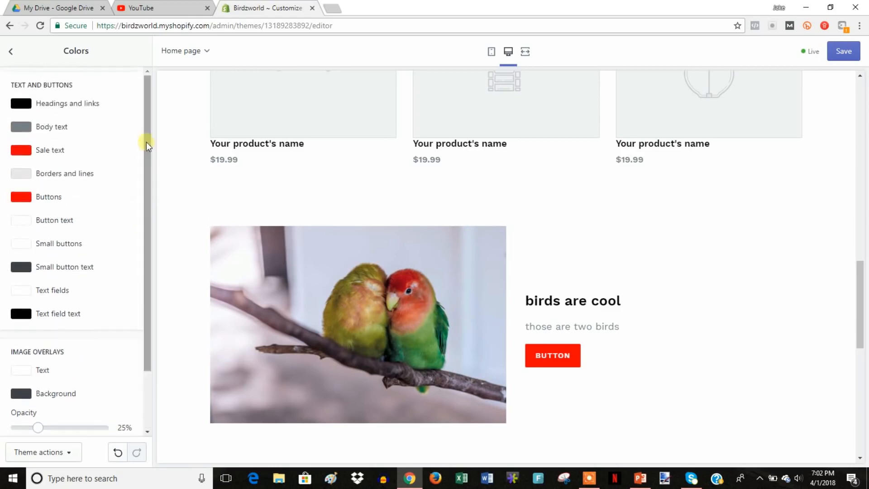
Try red for small buttons, then restore them to near-white #f9f9f9.
scroll(217, 207, up, 13)
scroll(215, 207, up, 5)
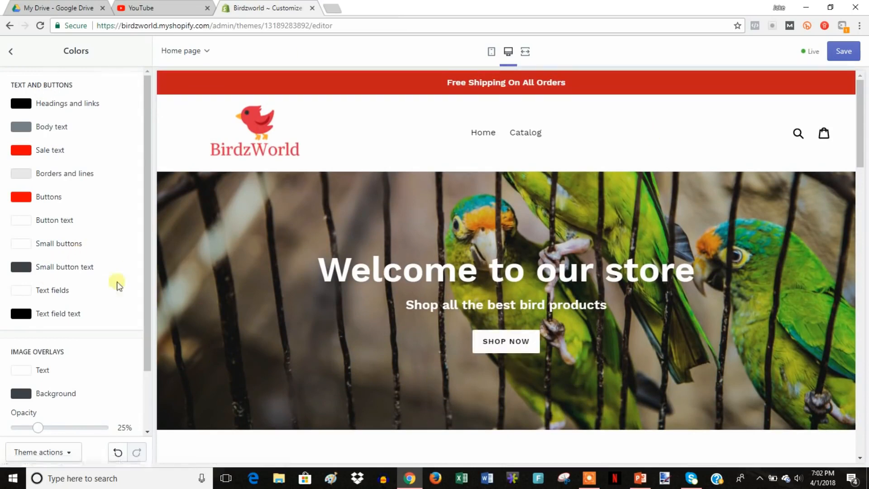
click(71, 244)
drag(96, 265, 5, 258)
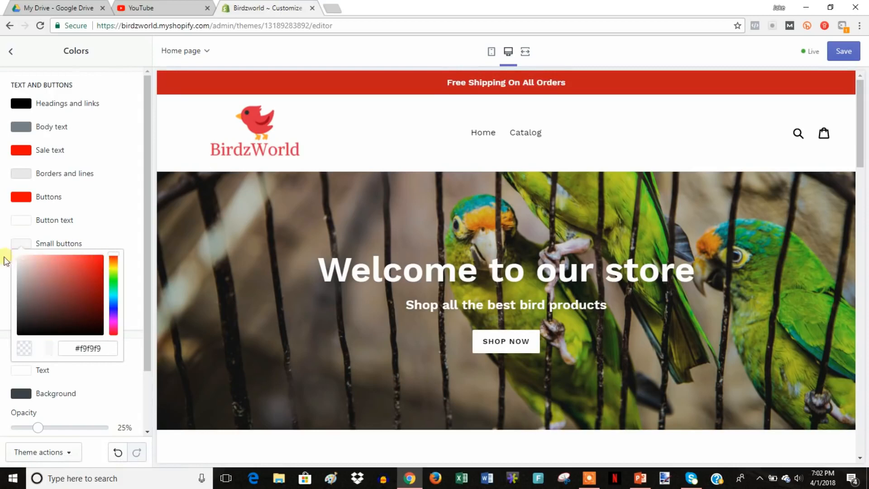
click(135, 204)
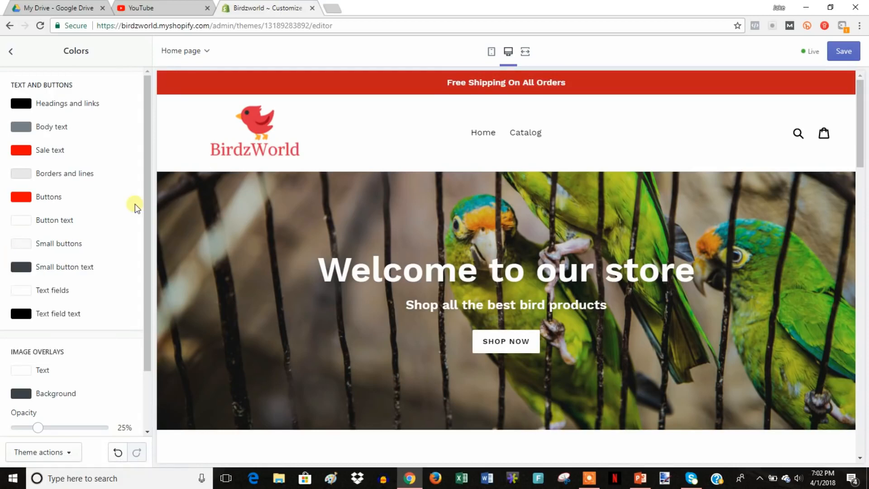
click(10, 53)
In Typography, change the headings and buttons font to Work Sans Semi-Bold.
click(104, 146)
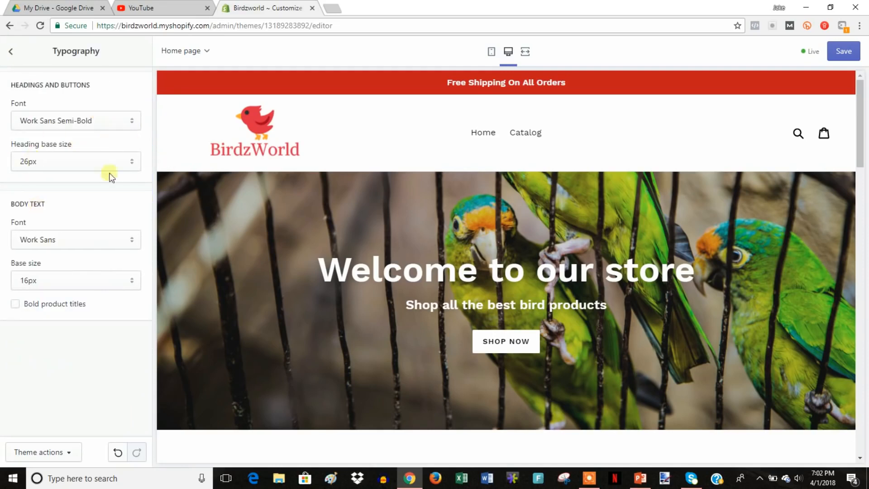
click(121, 121)
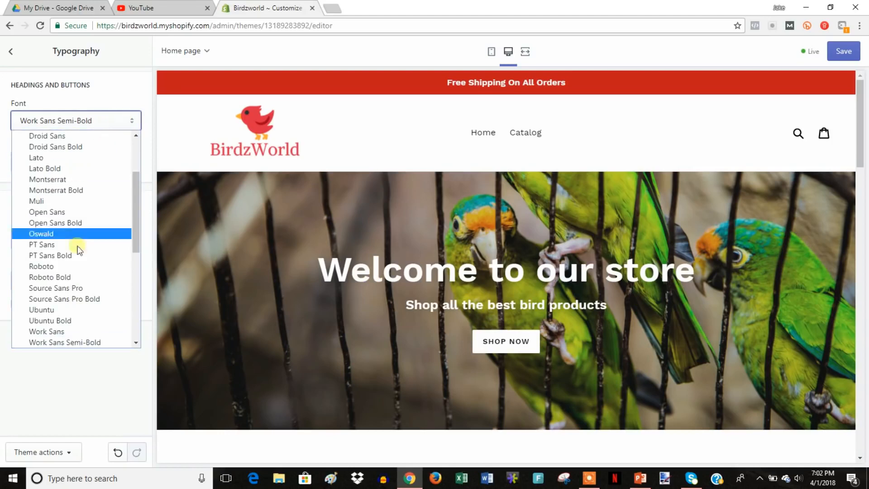
click(100, 331)
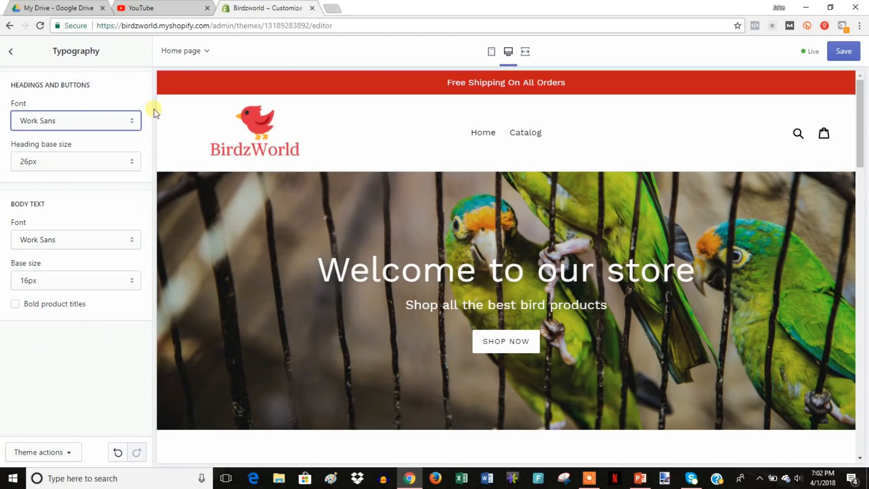
click(122, 122)
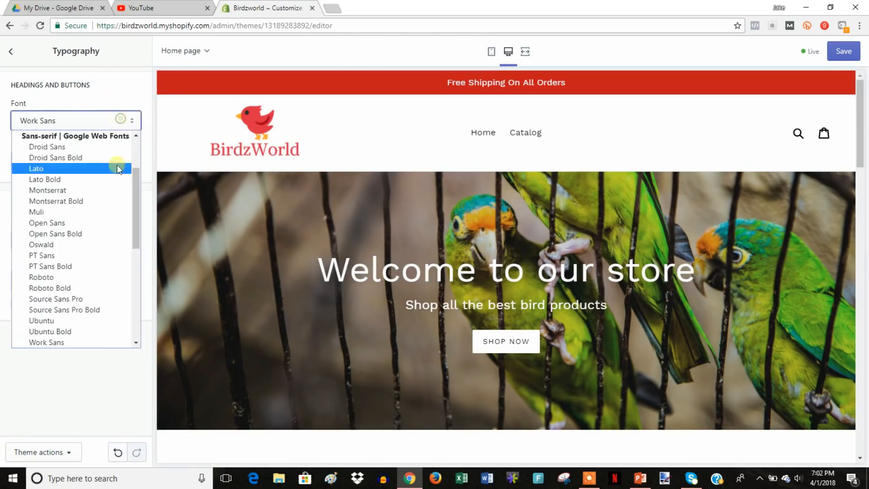
click(135, 343)
click(101, 331)
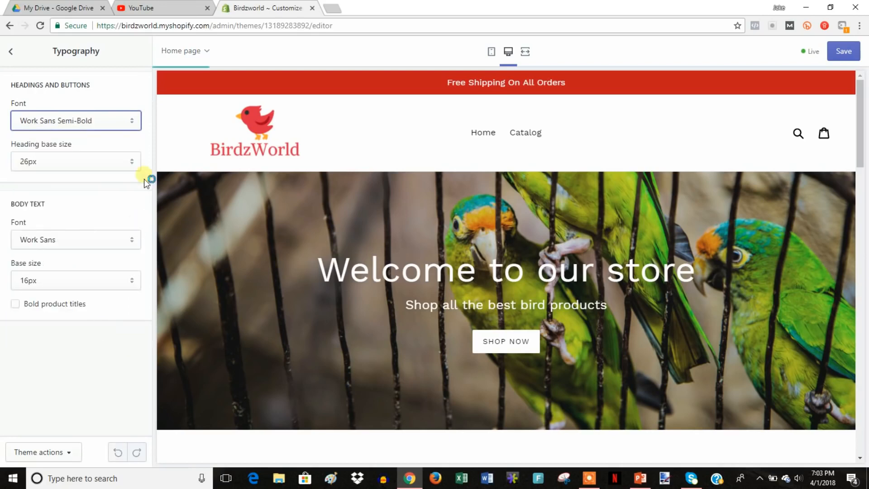
click(12, 51)
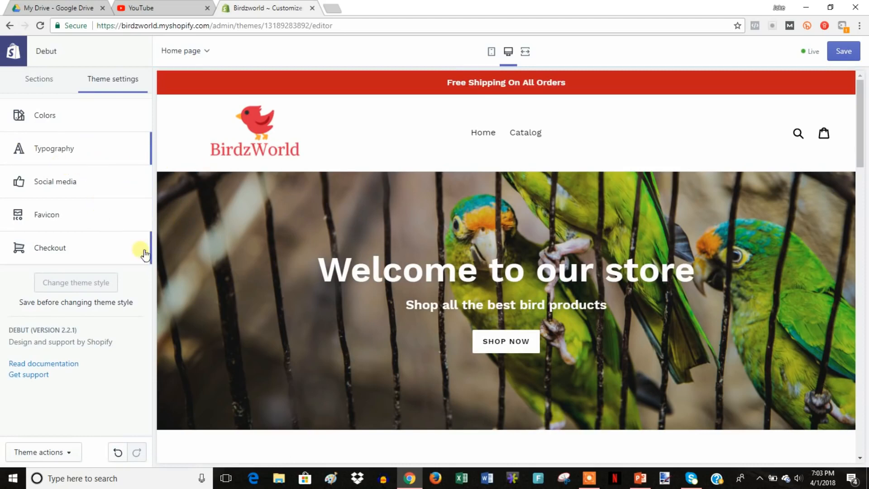
click(98, 130)
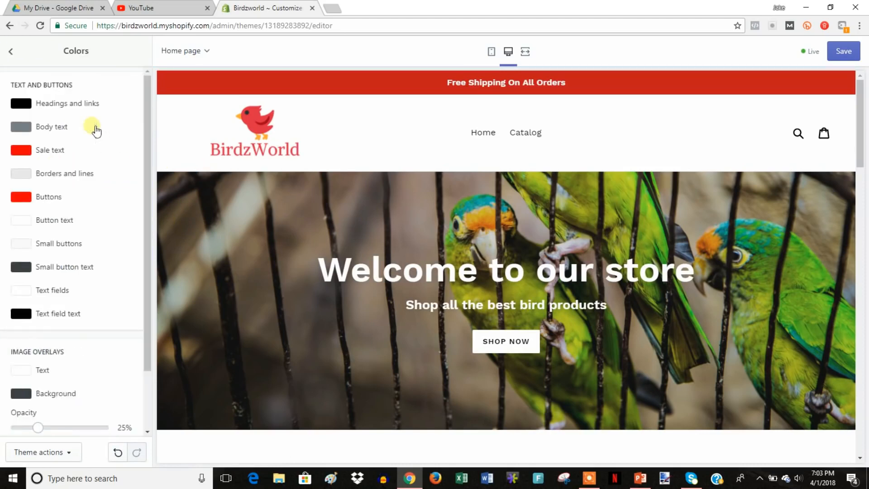
scroll(404, 188, down, 15)
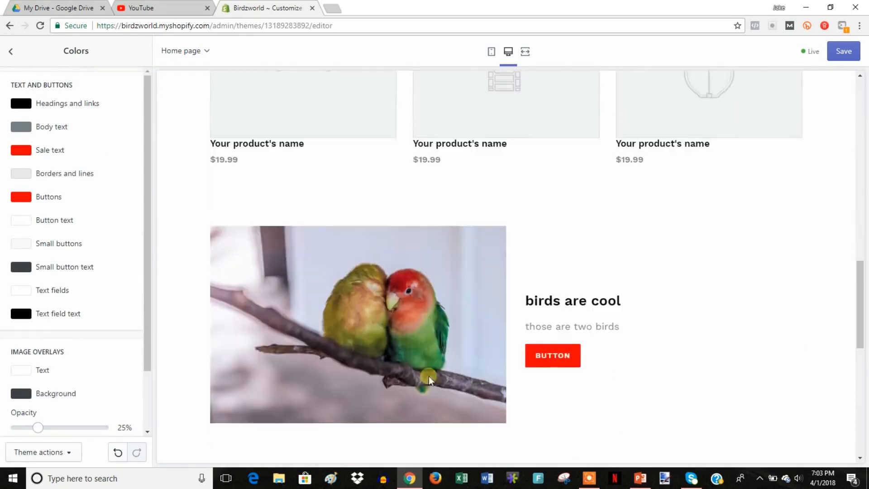
scroll(483, 189, up, 15)
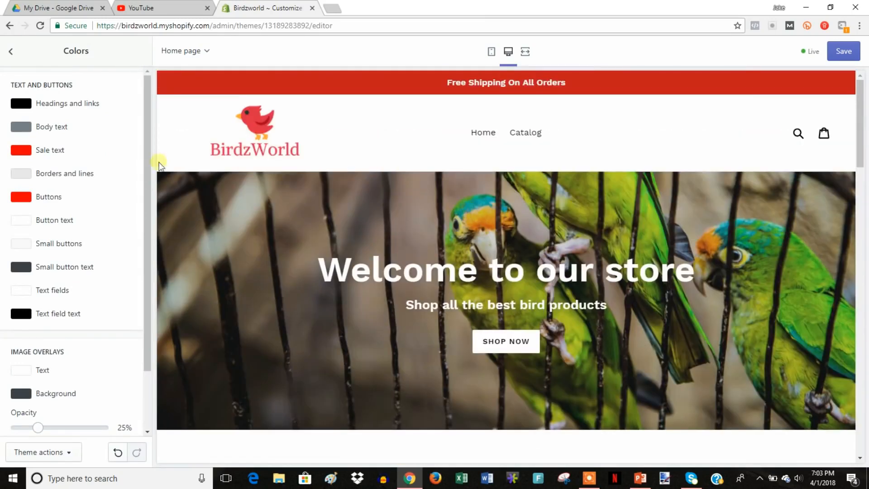
click(20, 65)
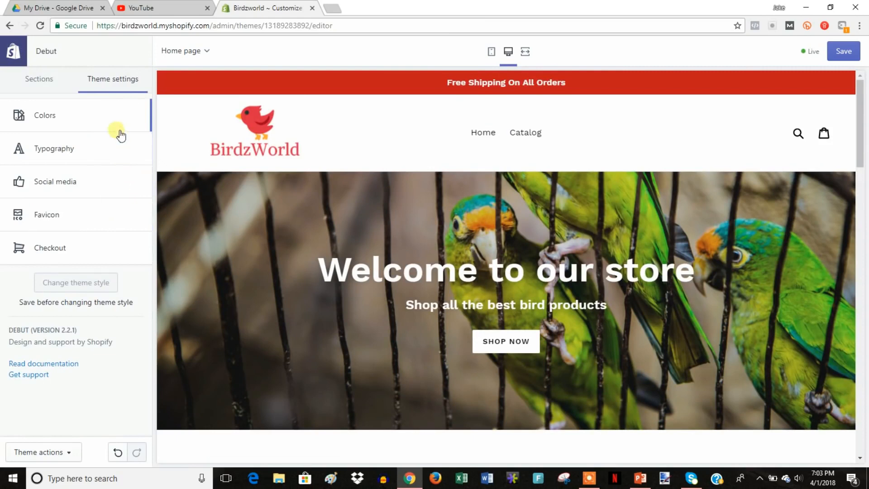
click(90, 189)
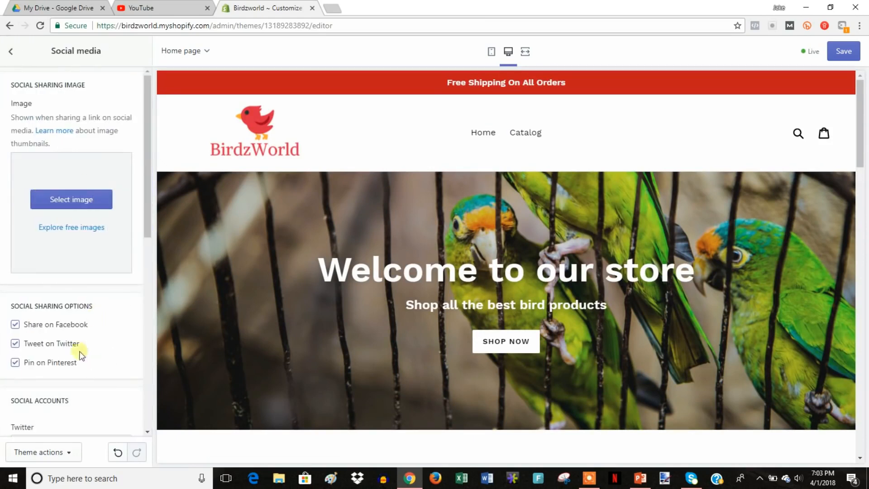
scroll(103, 271, down, 8)
scroll(117, 278, up, 8)
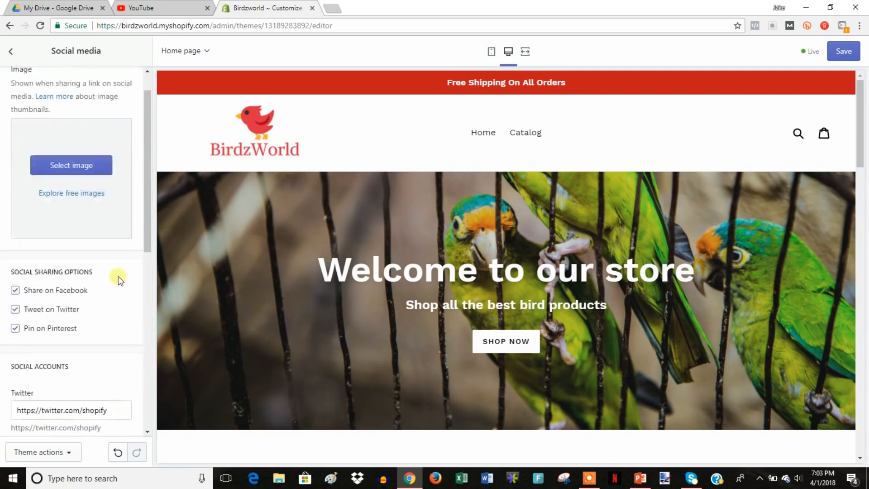
click(11, 50)
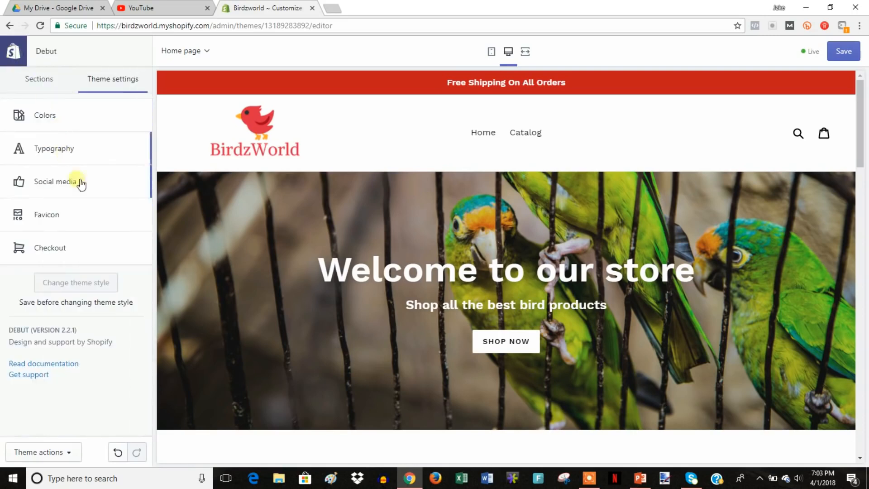
Upload 'sample icon' from Downloads as the favicon and save the theme.
click(93, 222)
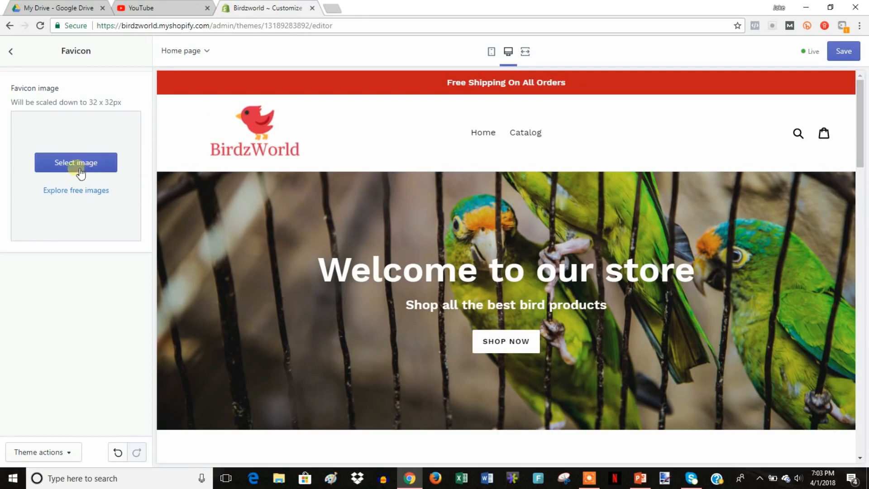
click(101, 166)
click(39, 133)
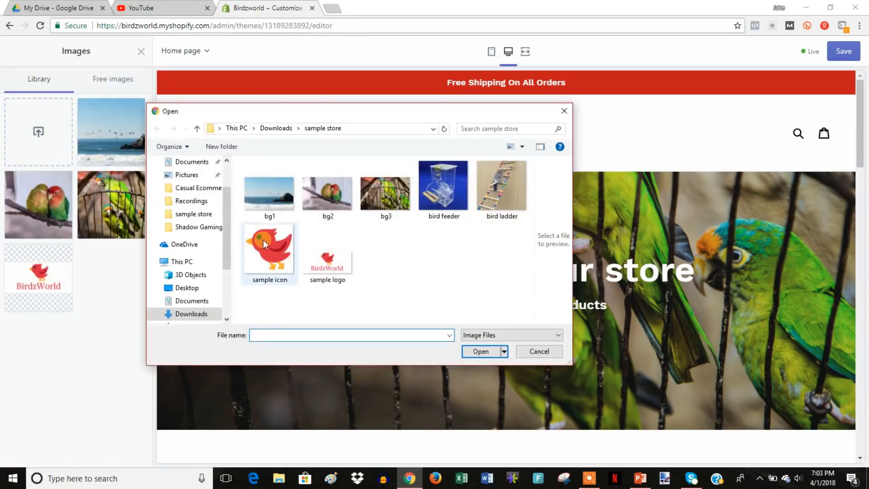
double_click(265, 252)
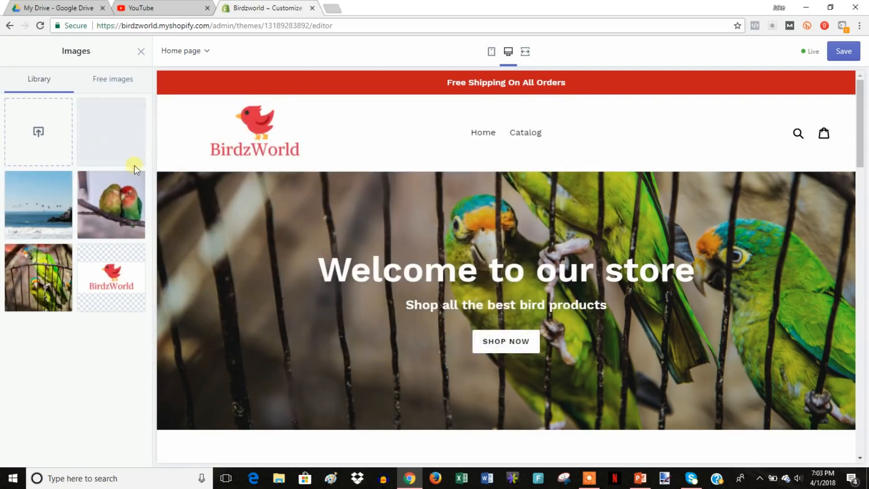
click(102, 142)
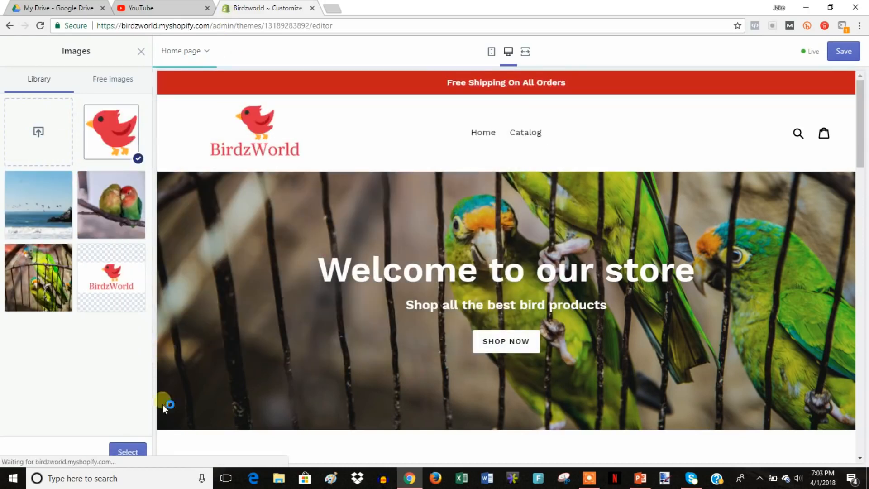
click(128, 451)
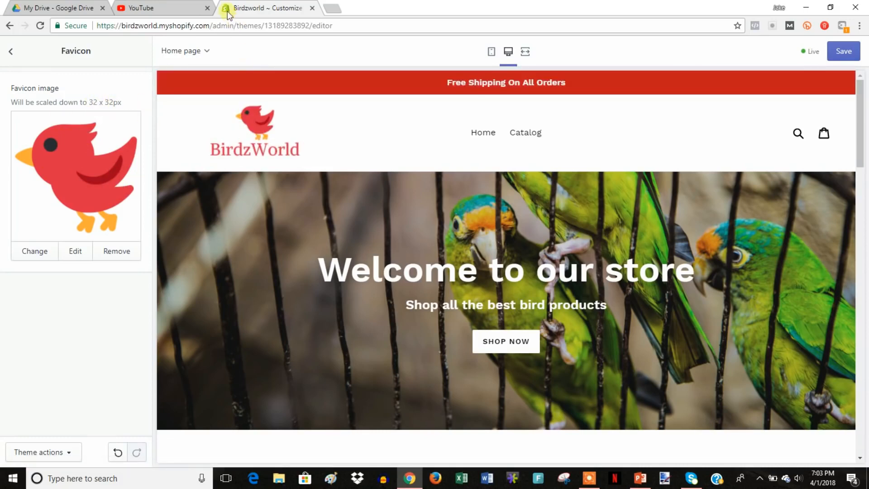
click(842, 51)
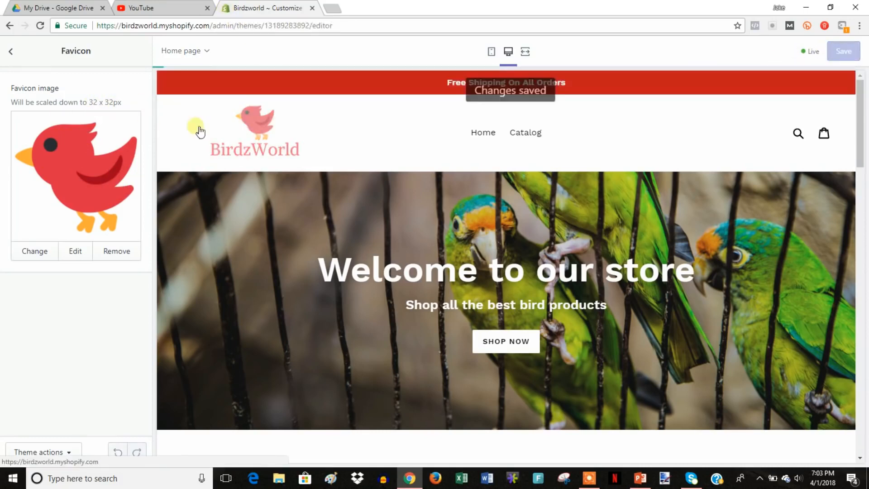
Look over the Checkout settings, then exit the theme editor to the admin Themes page.
click(15, 56)
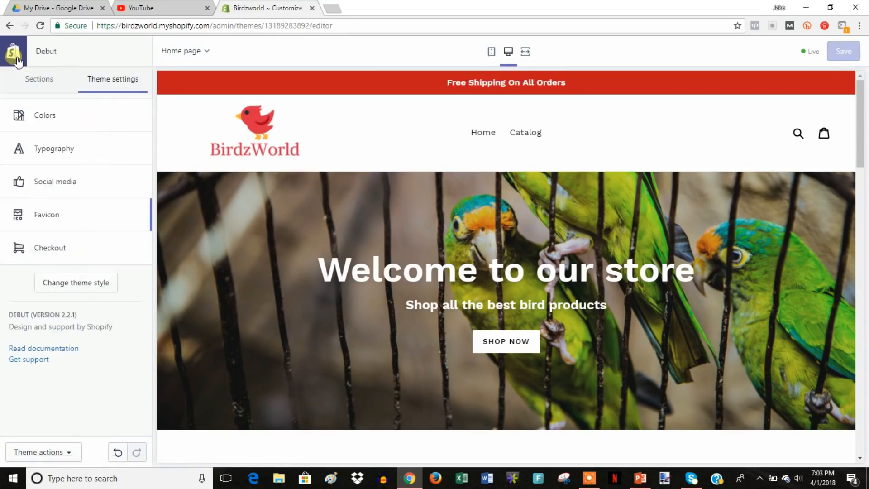
click(107, 246)
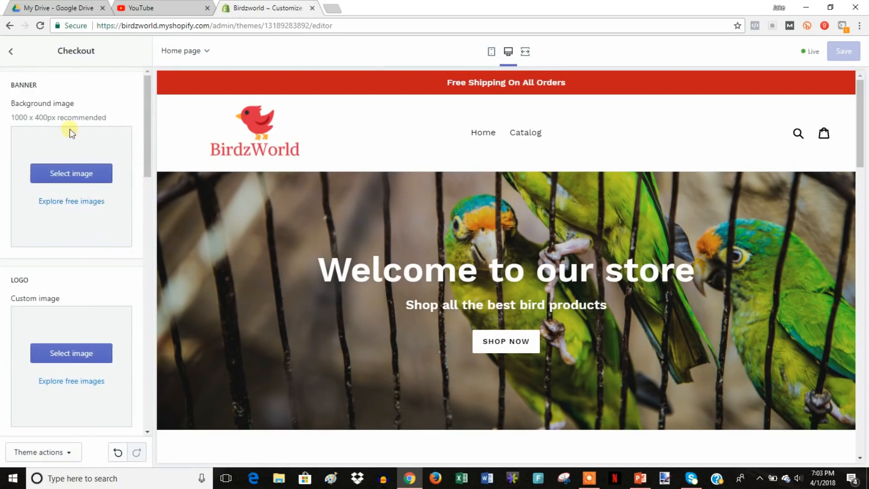
scroll(103, 245, down, 10)
scroll(102, 246, down, 5)
scroll(101, 246, up, 8)
click(11, 50)
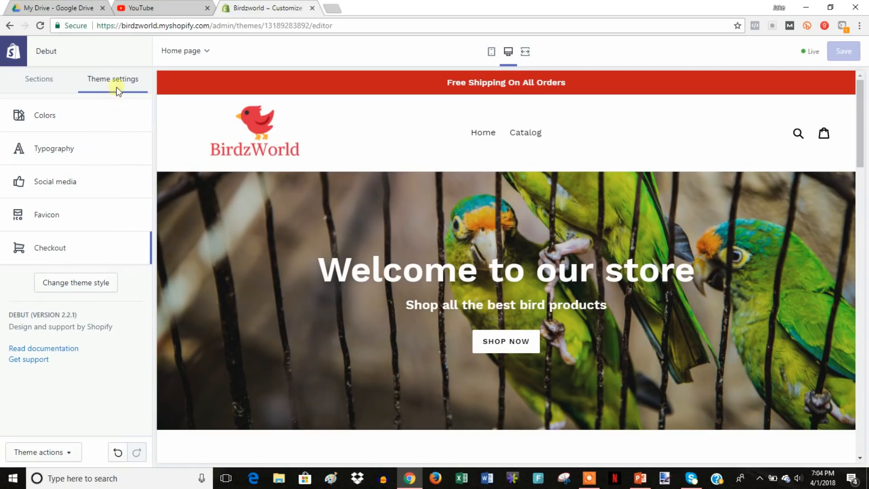
click(16, 56)
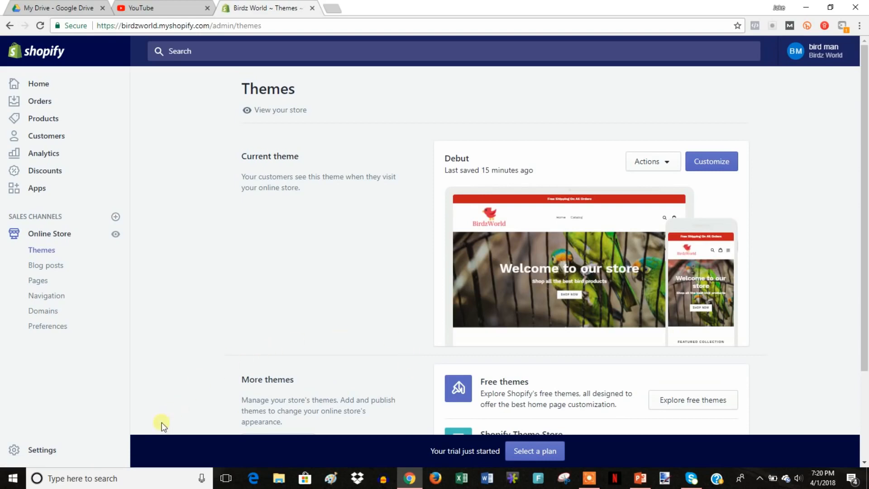
Open Settings > General and leave the store name Birdz World unchanged.
click(50, 450)
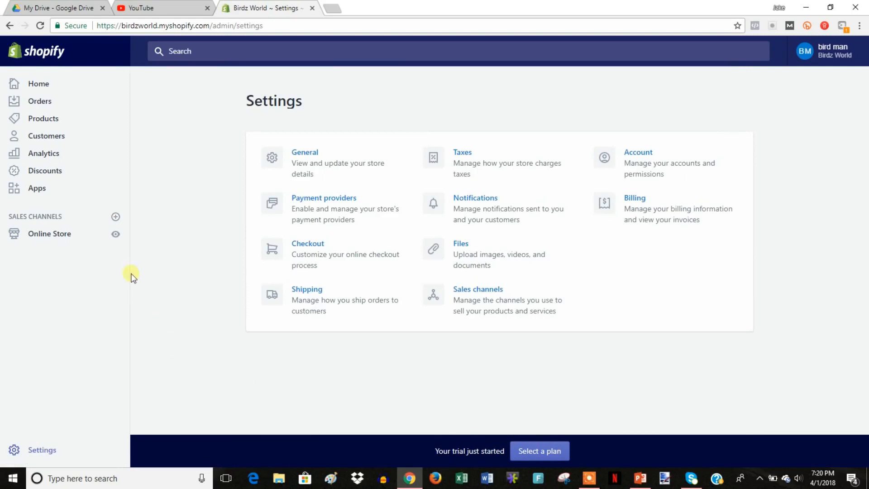
click(328, 176)
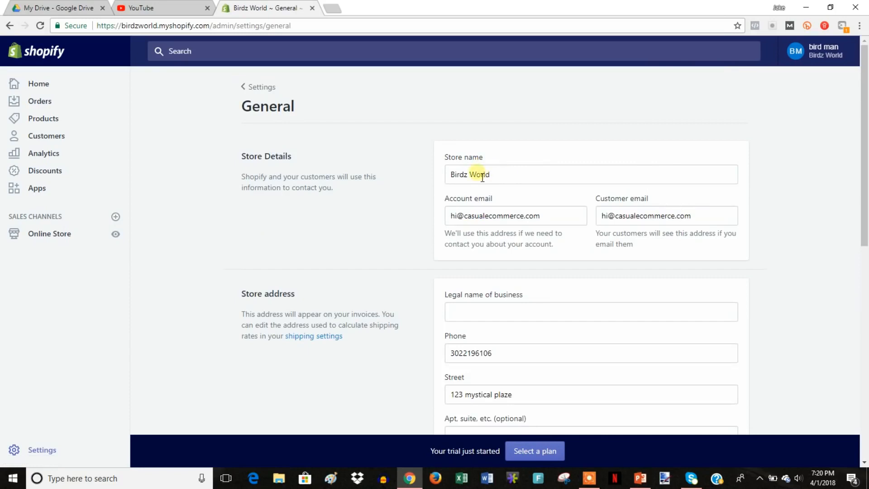
click(467, 179)
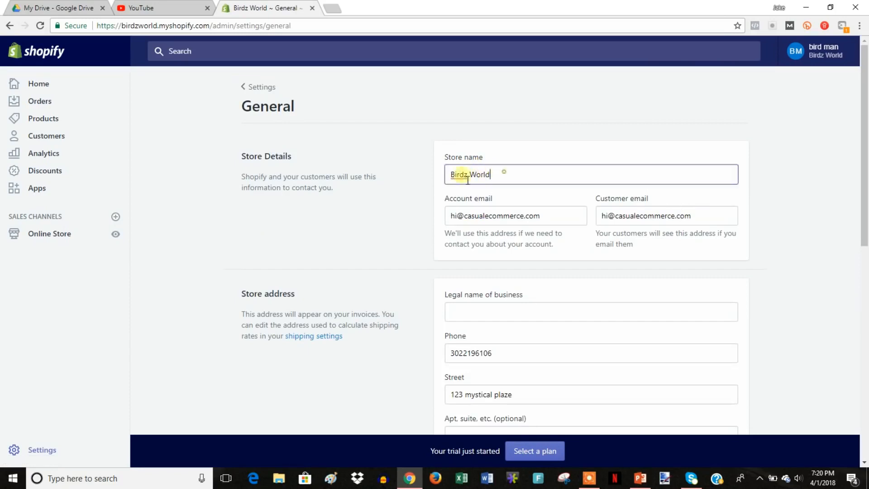
click(439, 198)
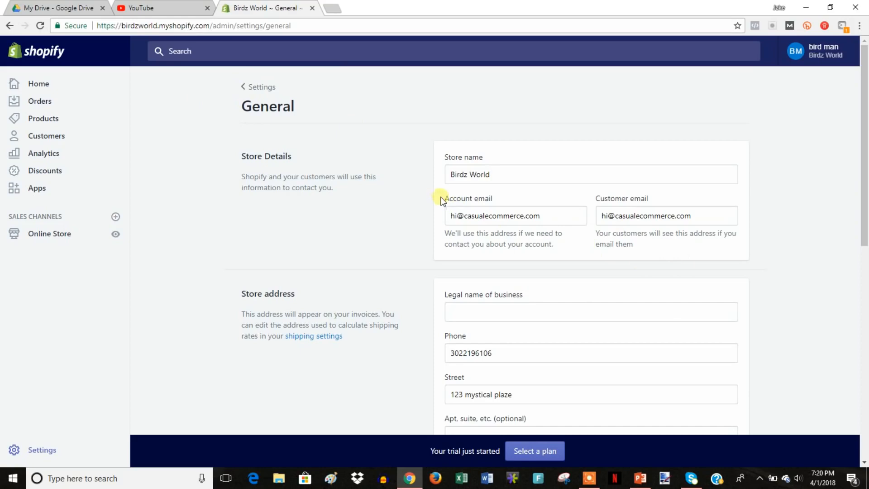
Read the account email explanation and scroll down to the order ID format section.
drag(441, 200, 578, 250)
click(578, 251)
drag(566, 247, 444, 198)
click(444, 198)
scroll(793, 280, down, 4)
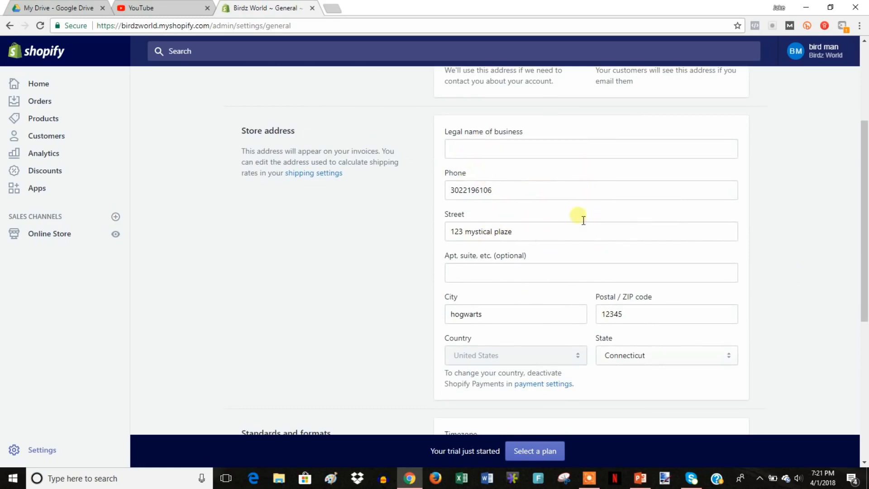
scroll(575, 218, down, 3)
scroll(564, 218, down, 3)
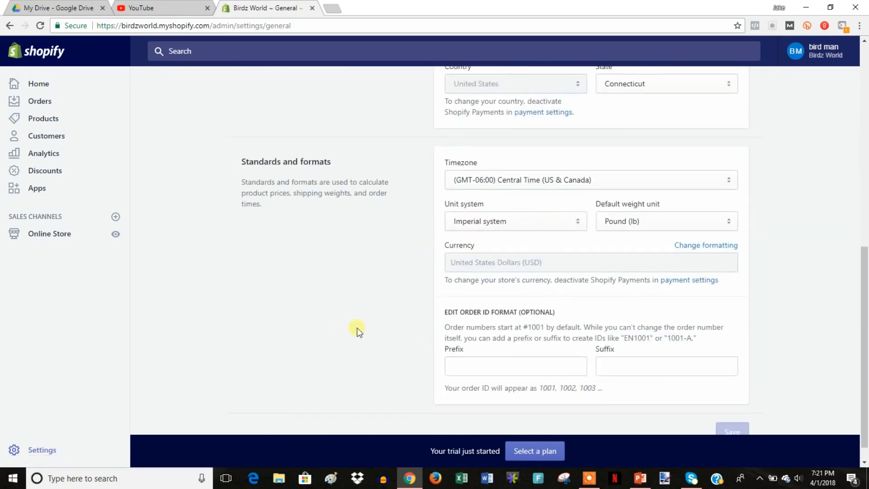
Enter the order ID prefix BW and save, so orders read BW1001, BW1002.
click(501, 374)
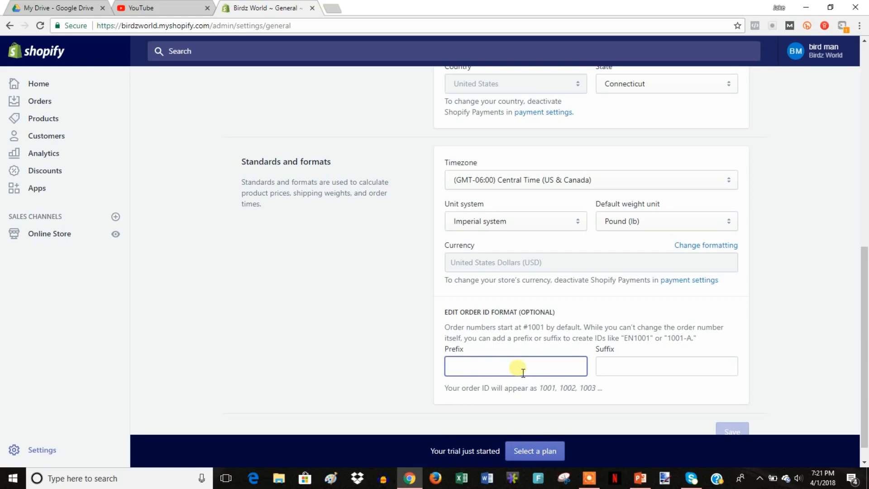
text(BW)
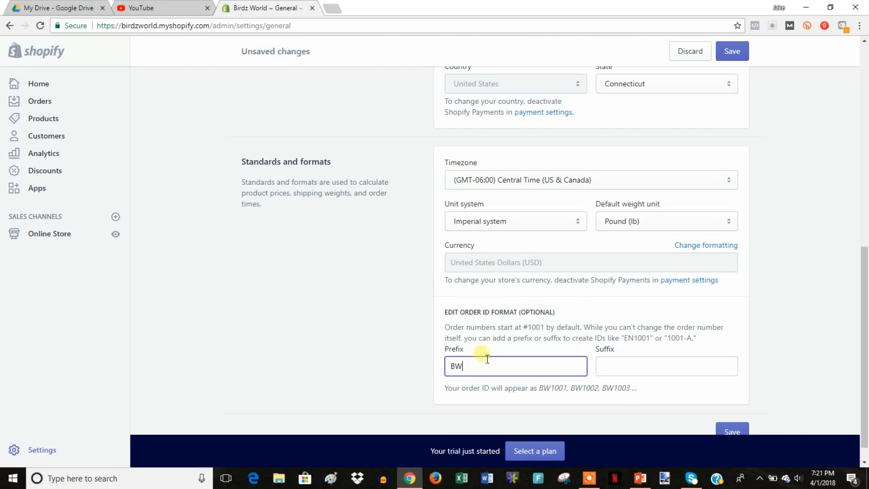
click(736, 50)
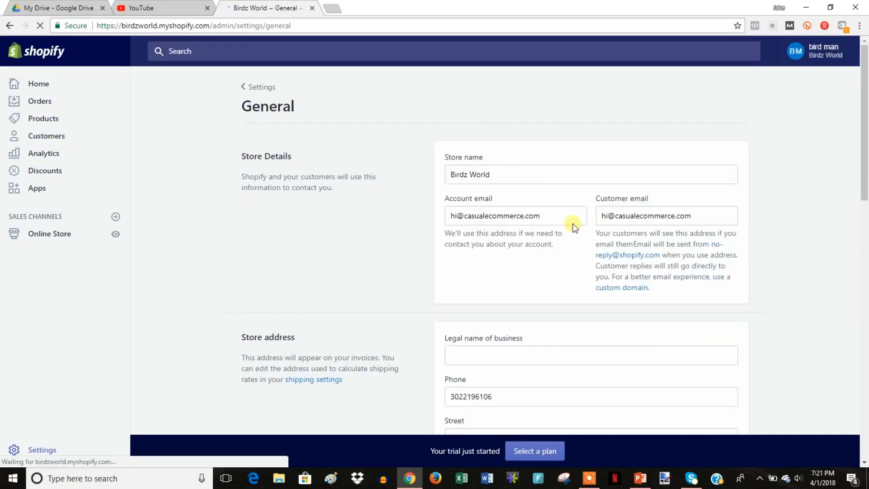
click(269, 89)
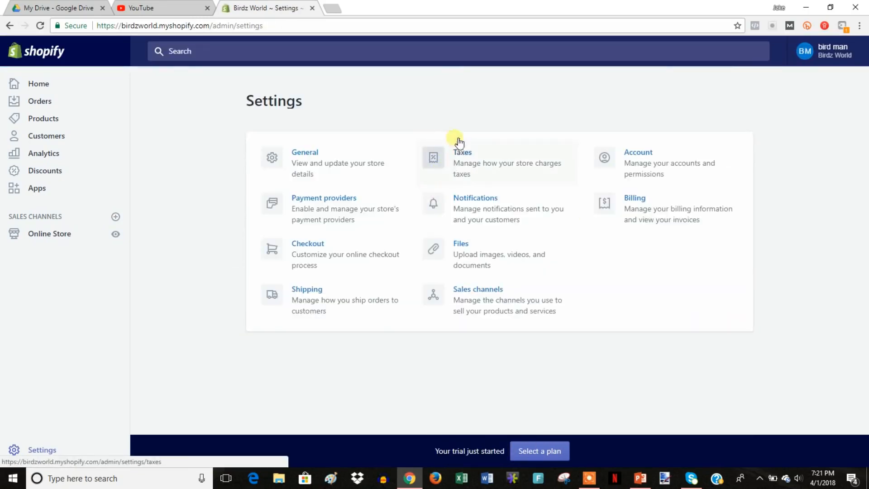
click(336, 209)
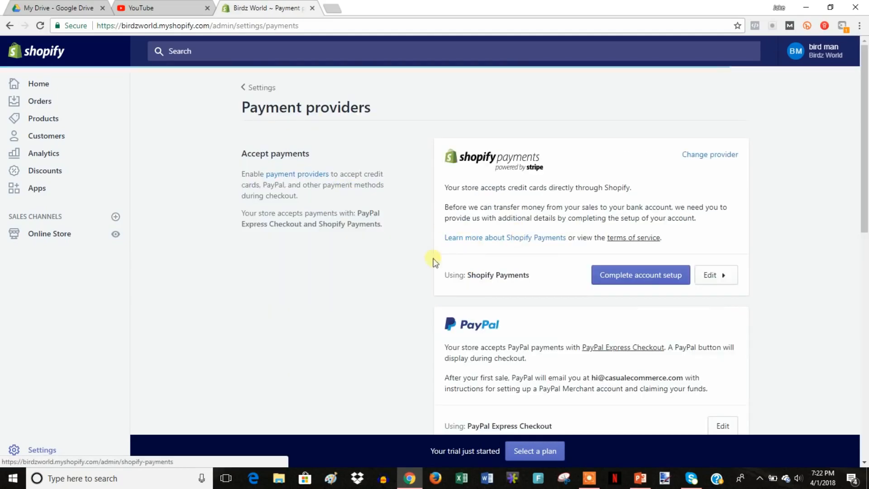
scroll(804, 340, down, 1)
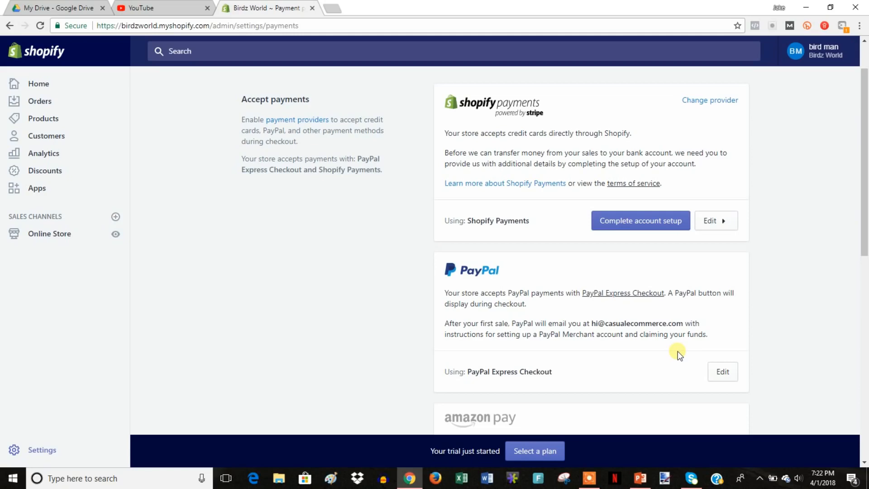
drag(414, 260, 793, 335)
click(791, 335)
click(652, 226)
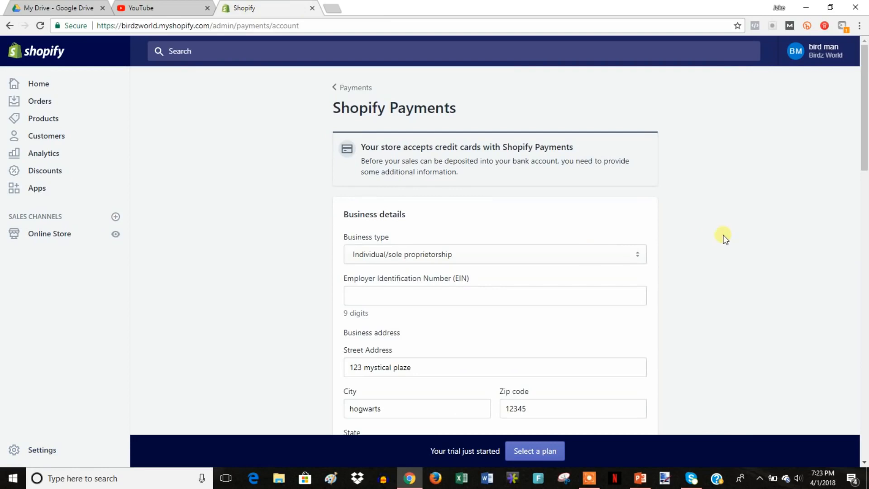
scroll(469, 260, down, 1)
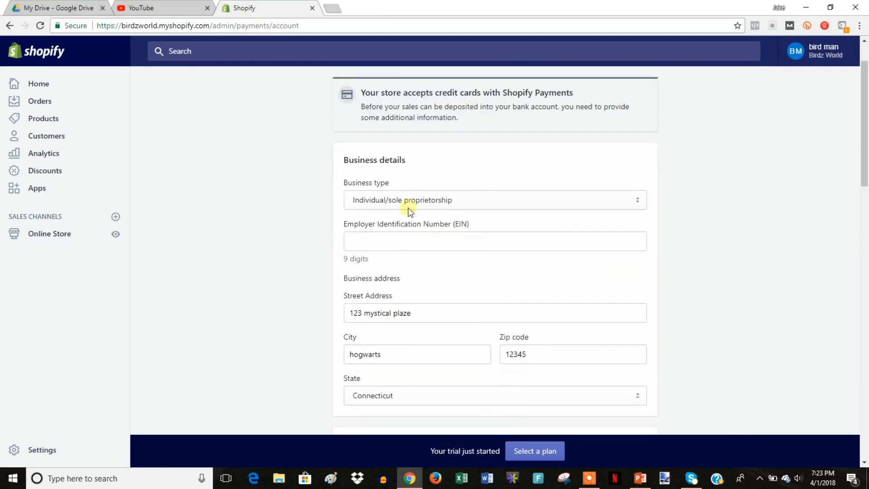
scroll(471, 249, down, 5)
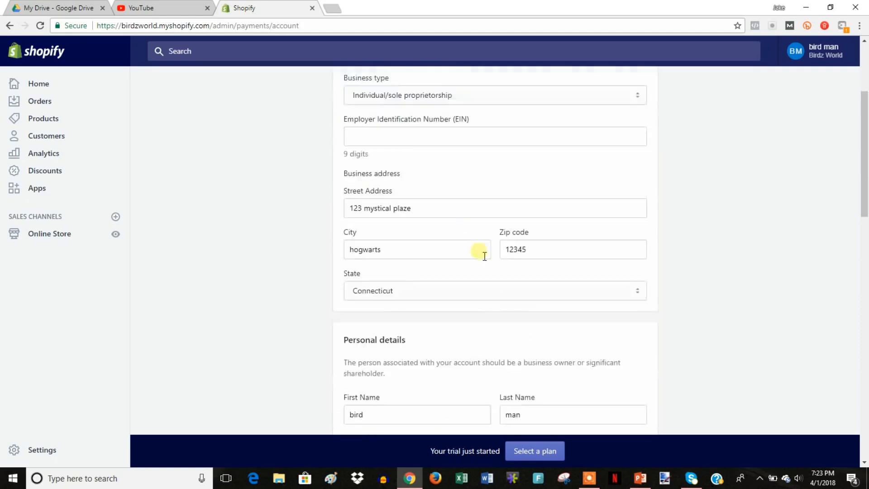
scroll(471, 258, down, 4)
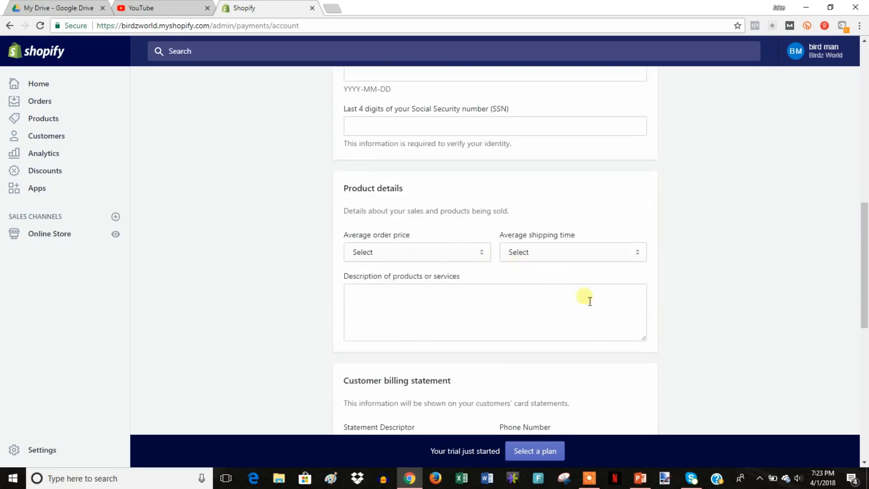
scroll(492, 286, down, 5)
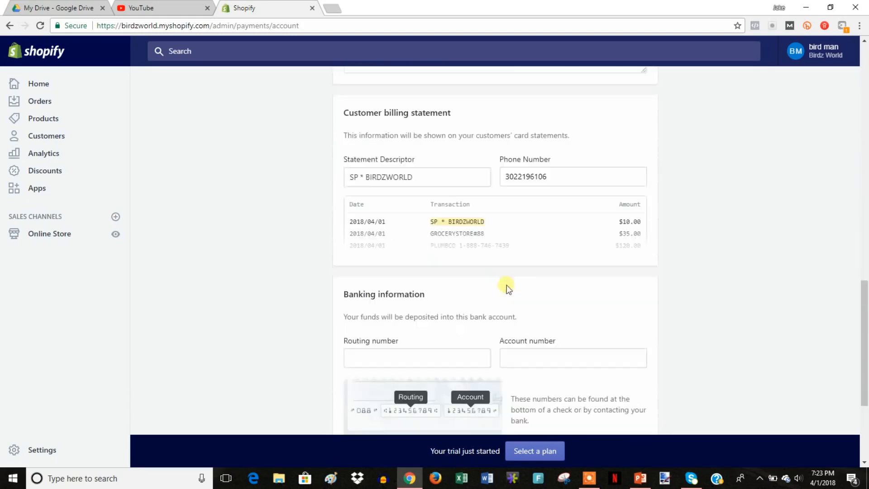
drag(367, 175, 442, 179)
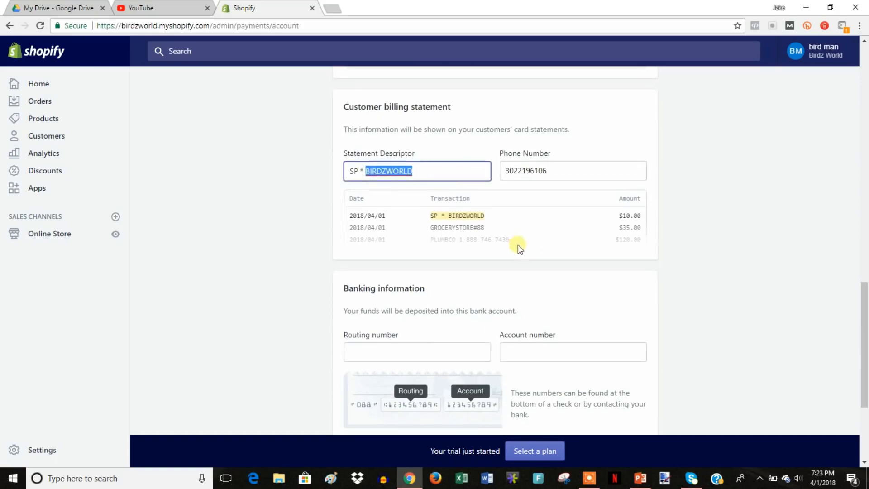
scroll(518, 245, down, 1)
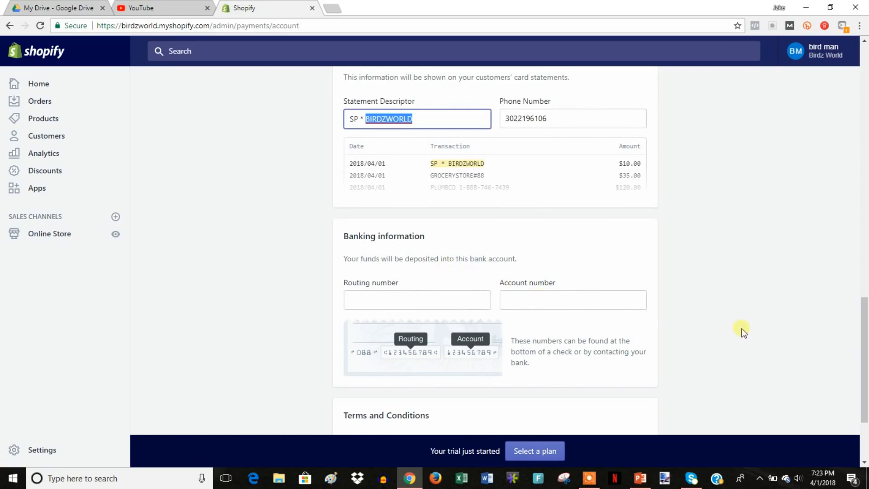
scroll(569, 320, down, 2)
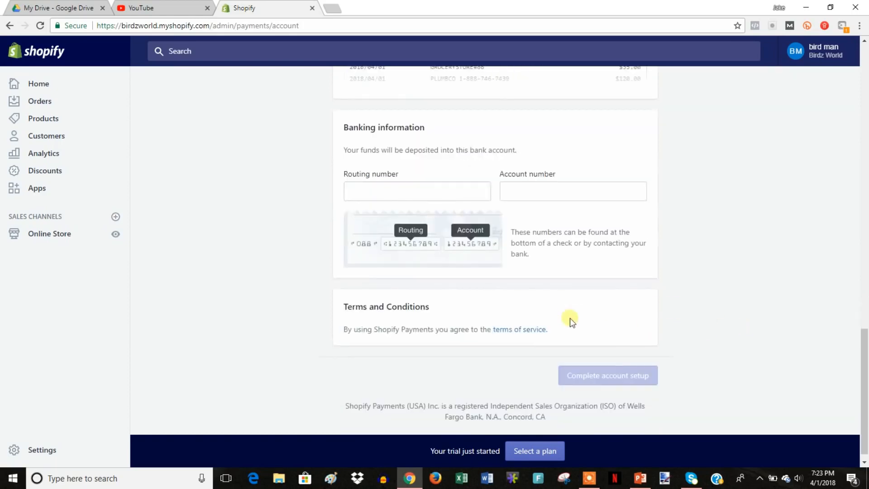
scroll(535, 308, up, 1)
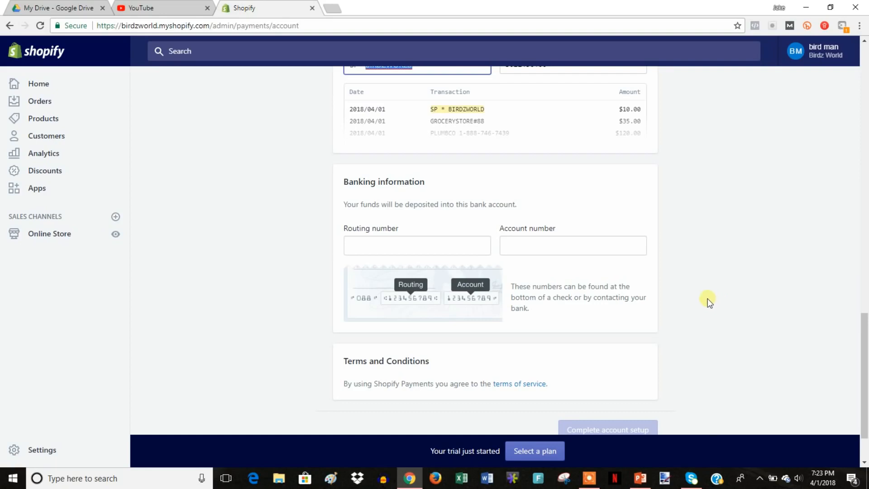
scroll(708, 298, up, 15)
scroll(716, 245, up, 4)
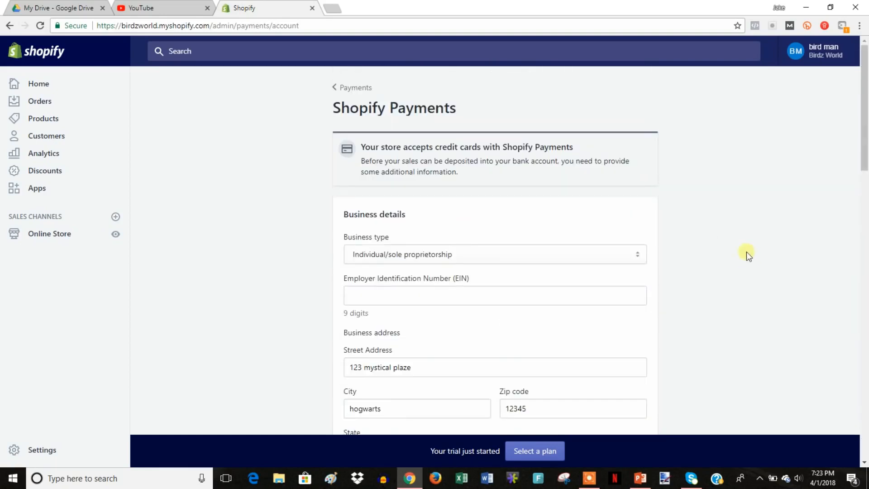
click(352, 88)
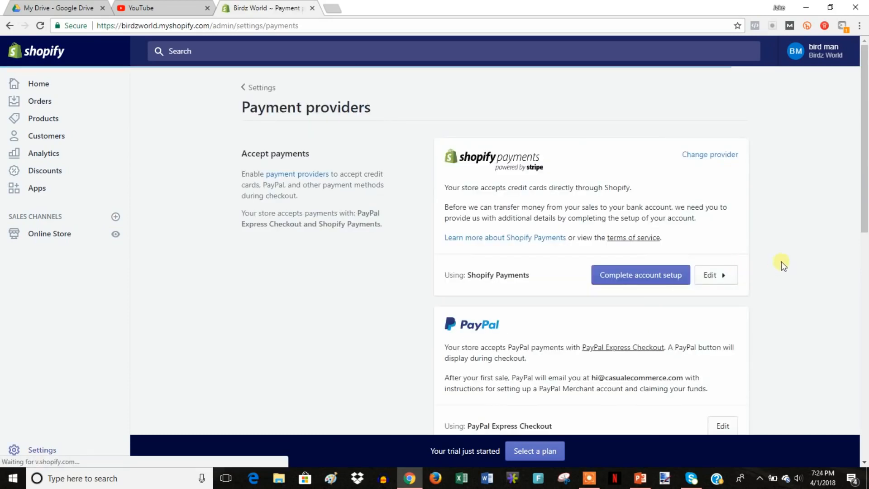
scroll(762, 265, down, 1)
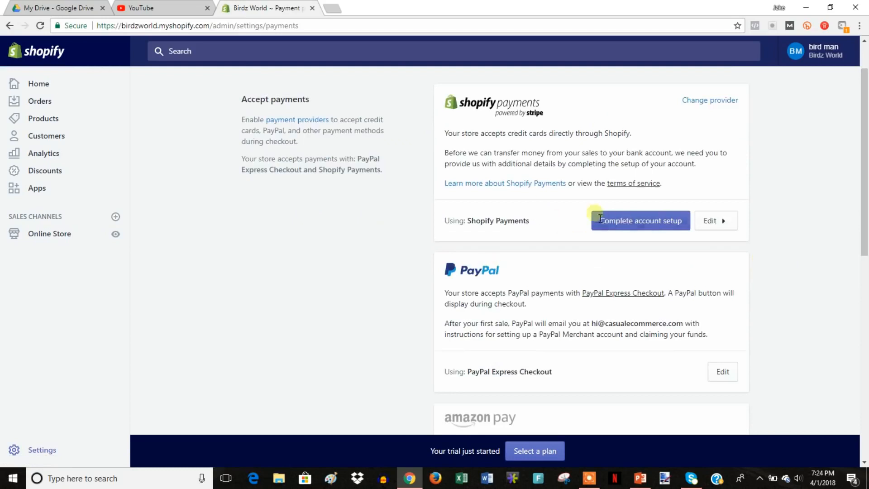
scroll(752, 268, down, 2)
scroll(524, 340, down, 4)
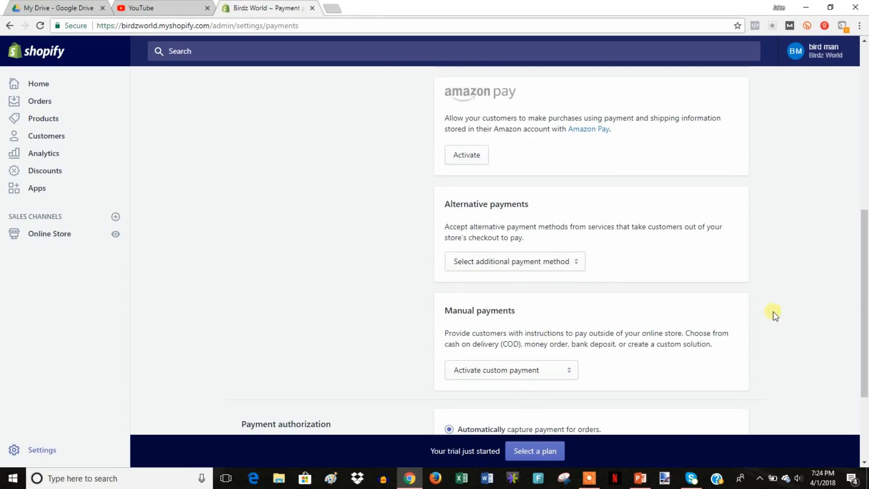
scroll(773, 313, up, 5)
scroll(773, 318, up, 3)
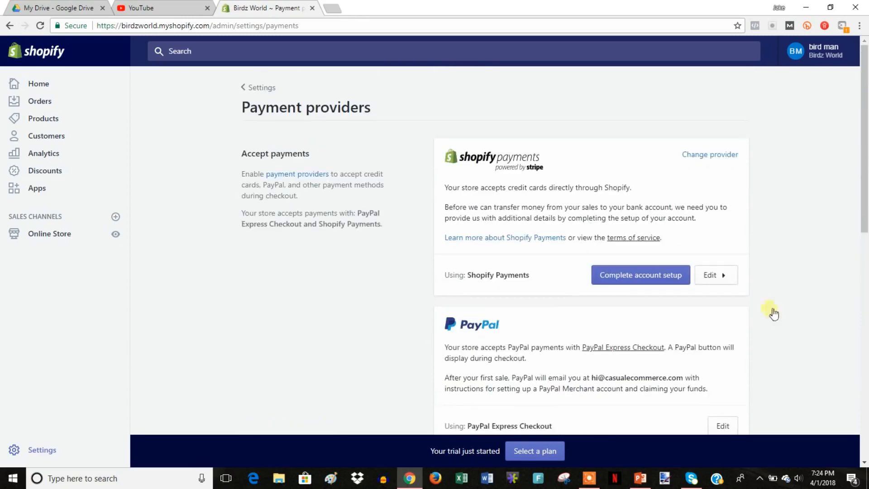
Preview an Add staff account form with full permissions off and Products on, without sending it.
click(266, 90)
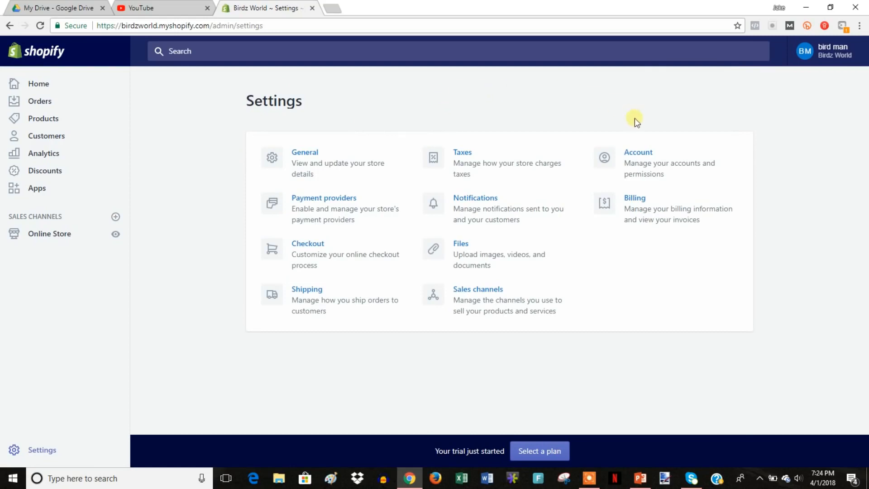
click(647, 160)
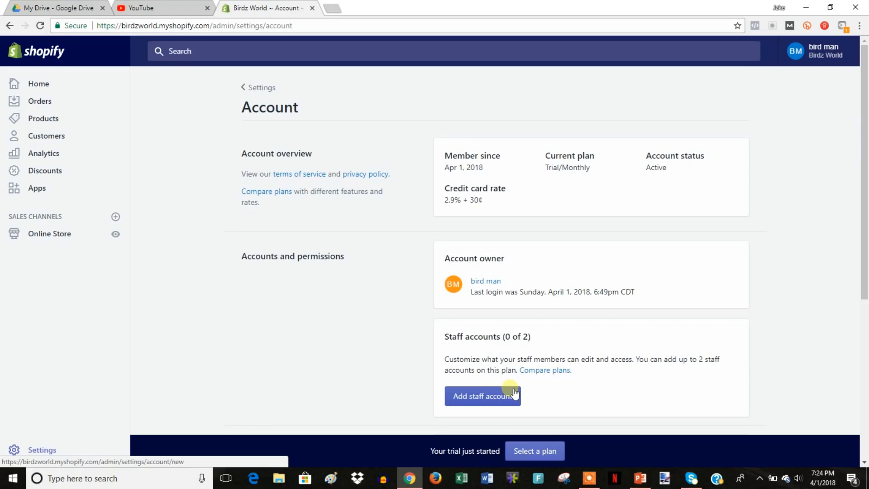
click(488, 398)
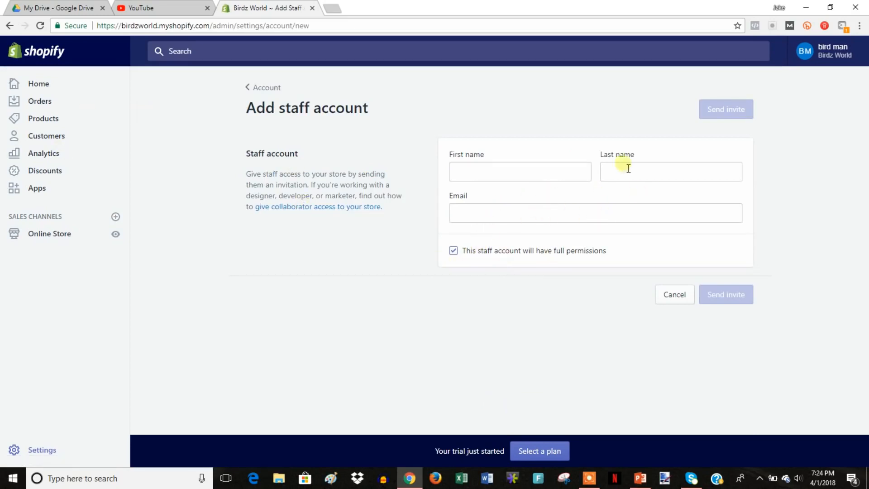
click(516, 250)
scroll(551, 370, down, 2)
scroll(551, 371, down, 1)
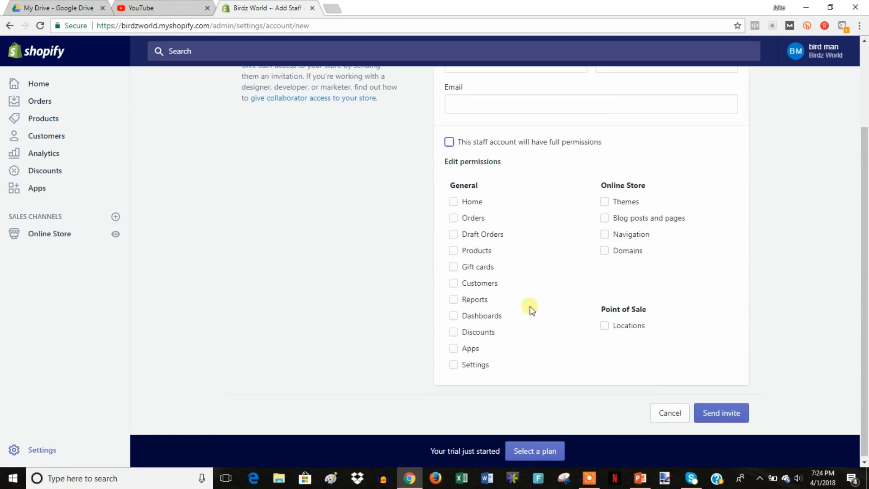
click(476, 251)
scroll(708, 328, up, 3)
click(258, 87)
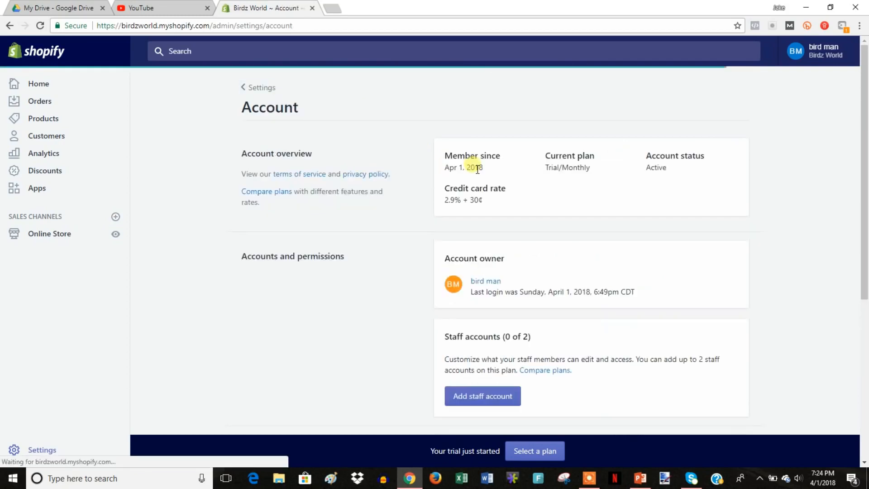
click(252, 89)
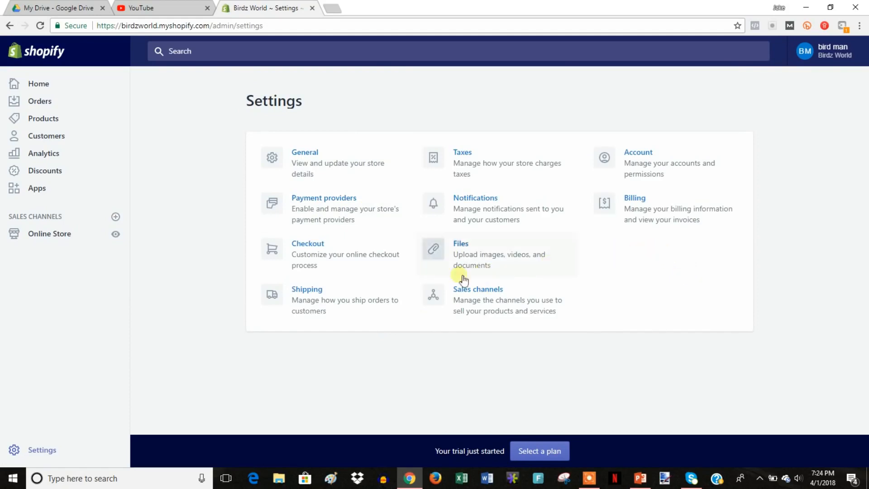
Edit the DOMESTIC shipping zone to review its $10.00 Standard and $20.00 Heavy Goods rates.
click(327, 303)
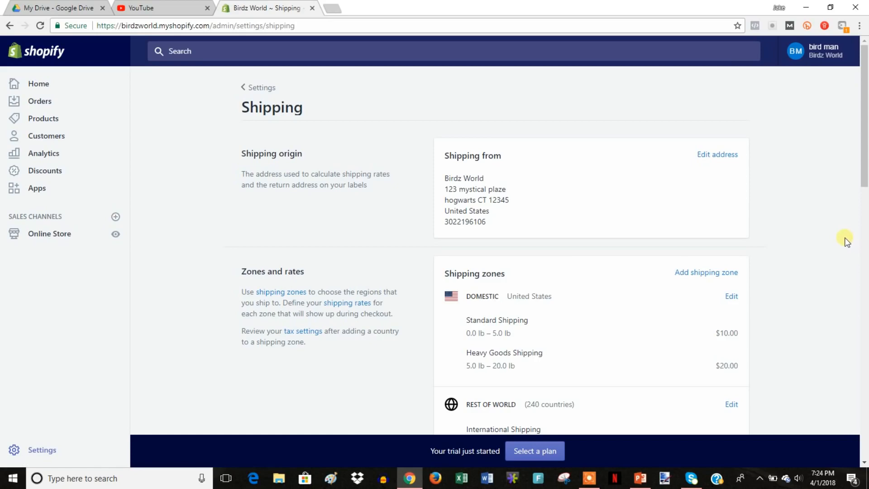
scroll(812, 265, down, 2)
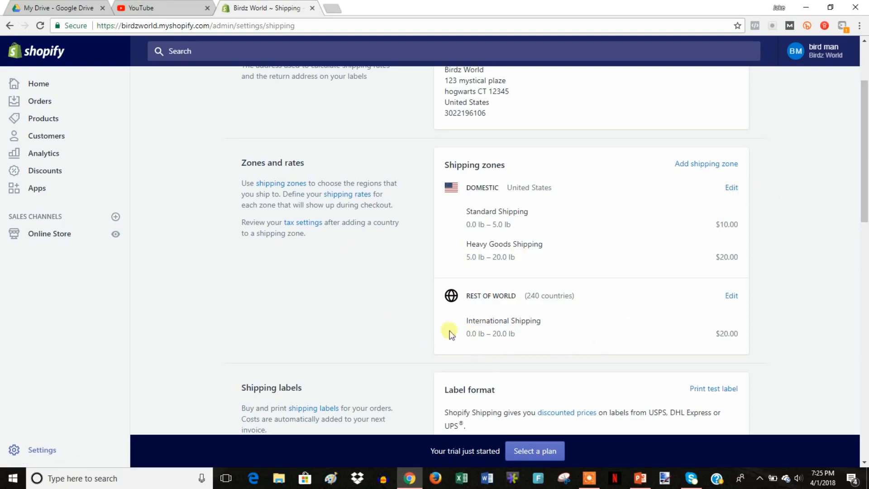
click(731, 187)
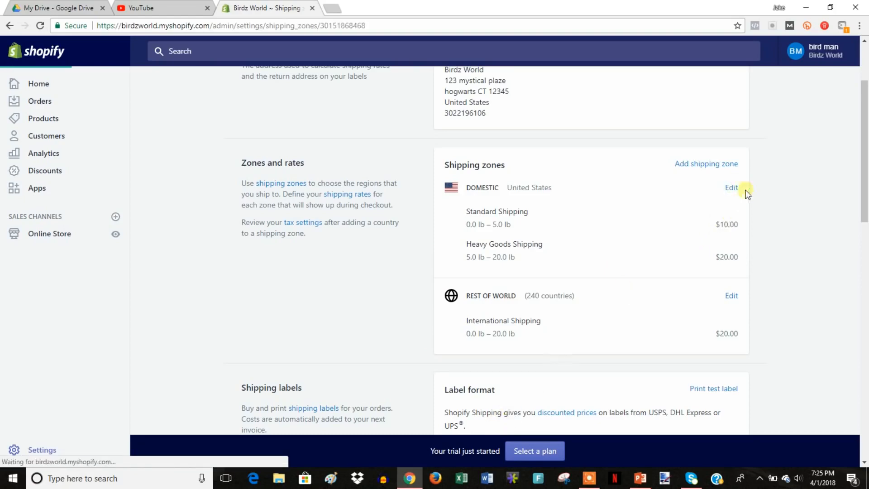
scroll(689, 317, down, 4)
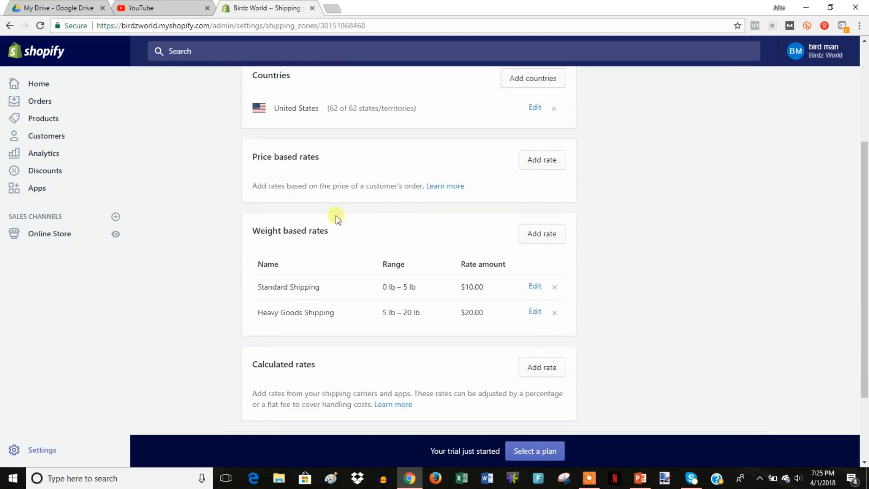
scroll(407, 284, down, 1)
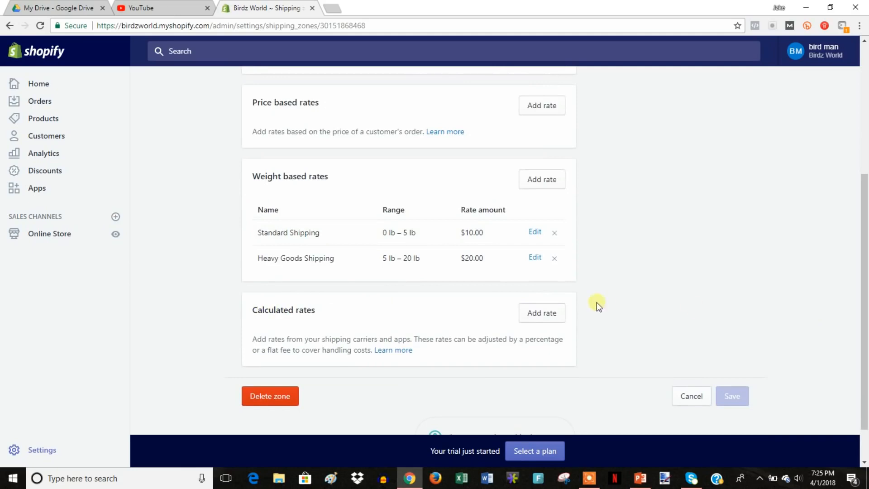
scroll(602, 303, up, 2)
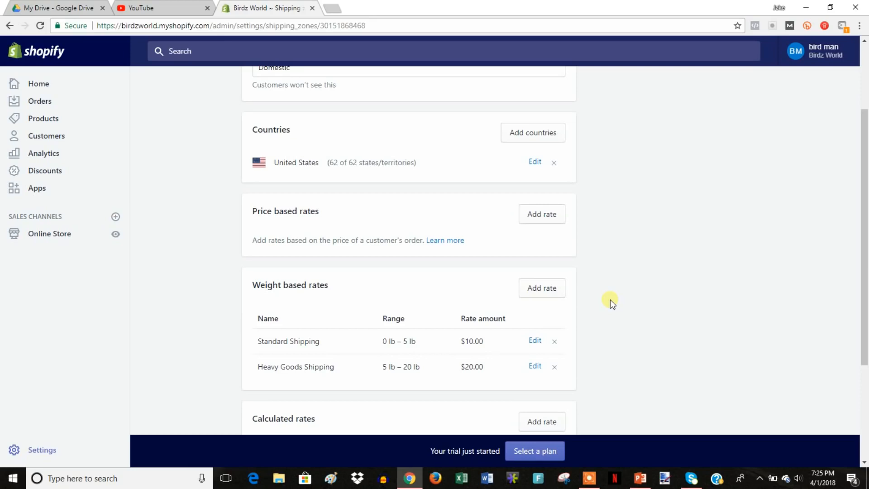
scroll(615, 343, down, 2)
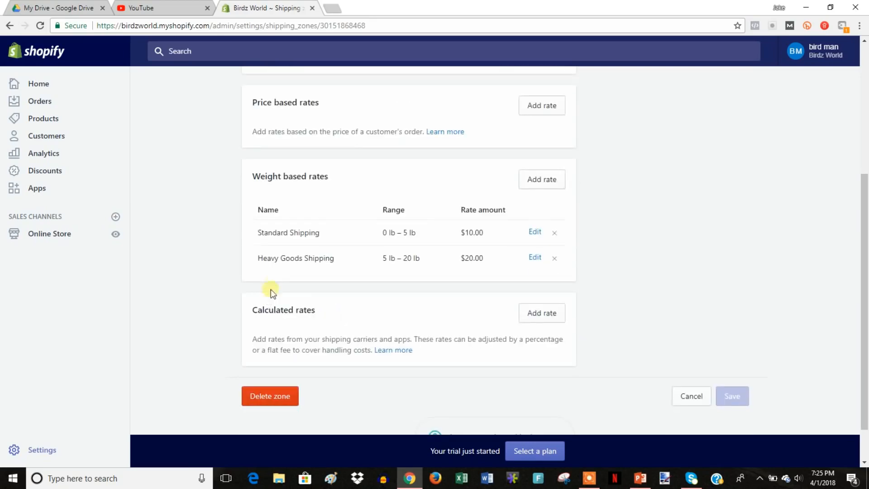
scroll(439, 317, up, 1)
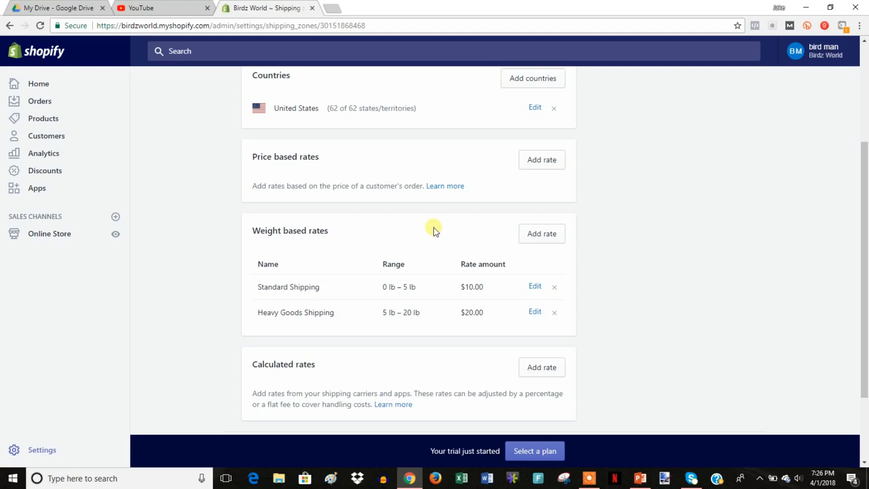
Draft a new price-based Domestic rate, entering a name, marking it free and setting minimum price 5.
scroll(638, 281, up, 1)
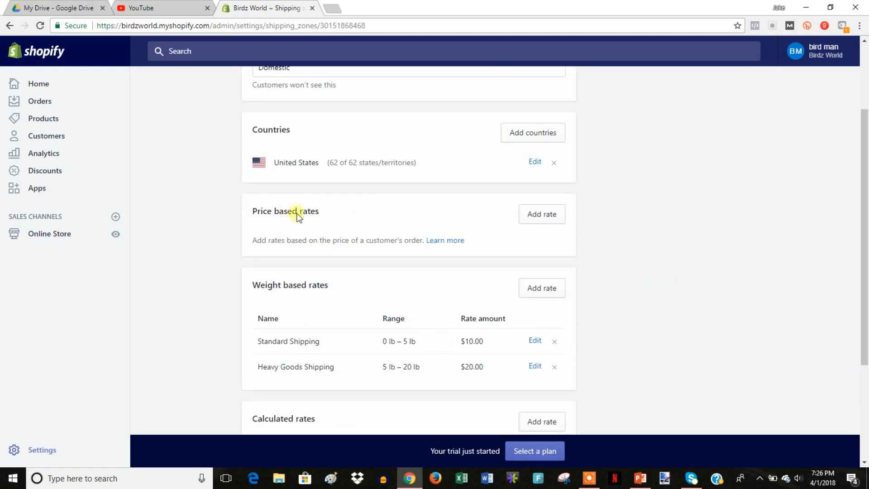
click(556, 218)
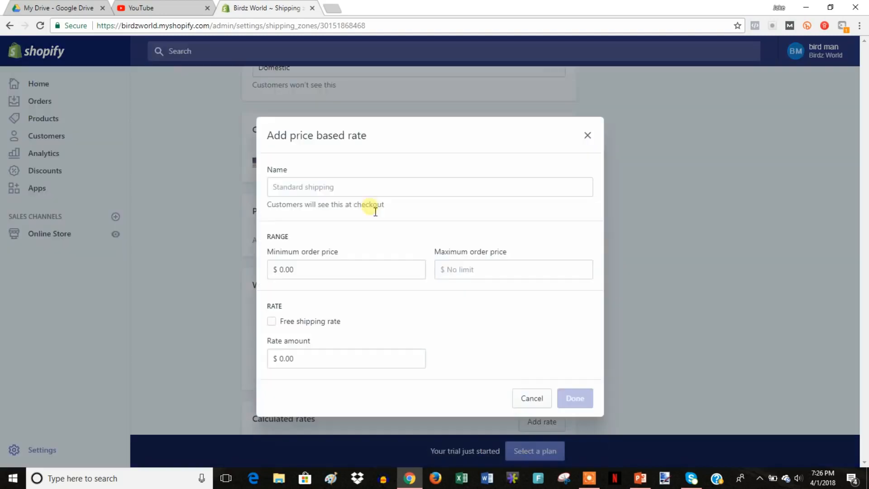
click(399, 187)
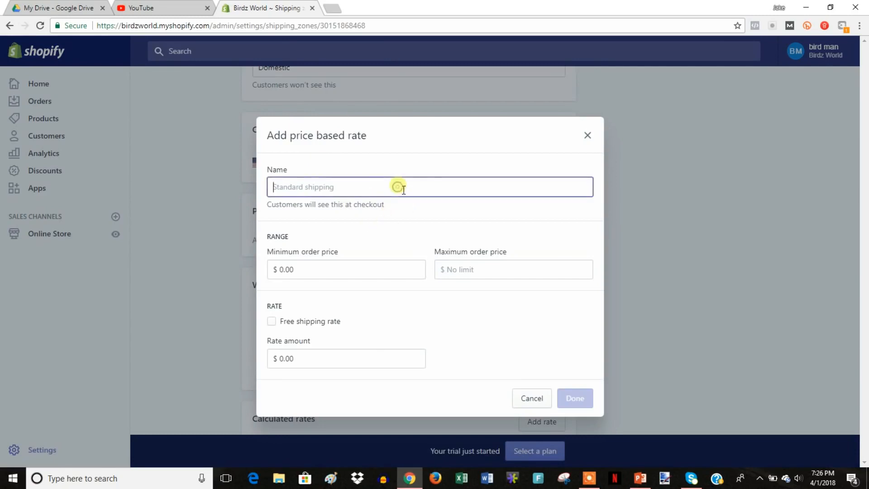
text(standard)
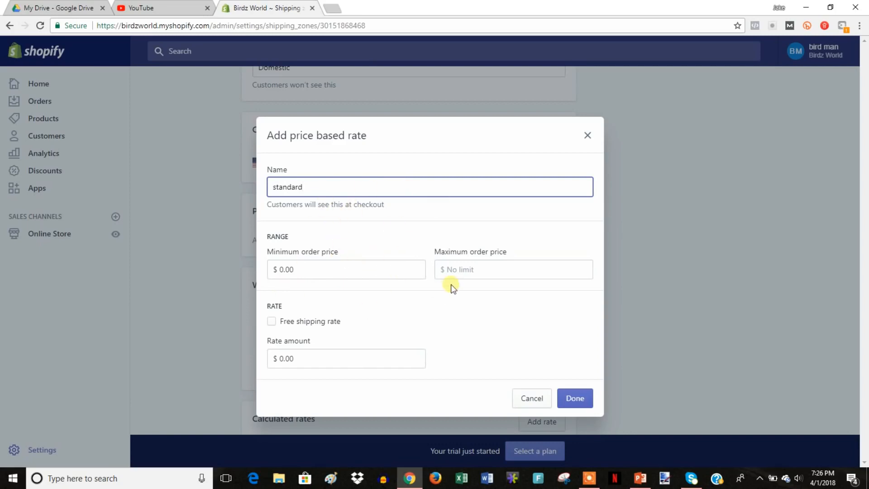
click(272, 321)
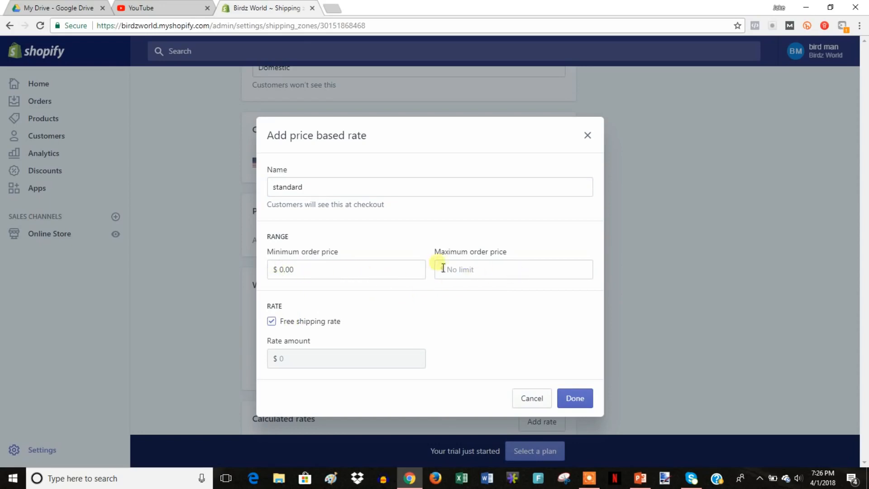
click(303, 270)
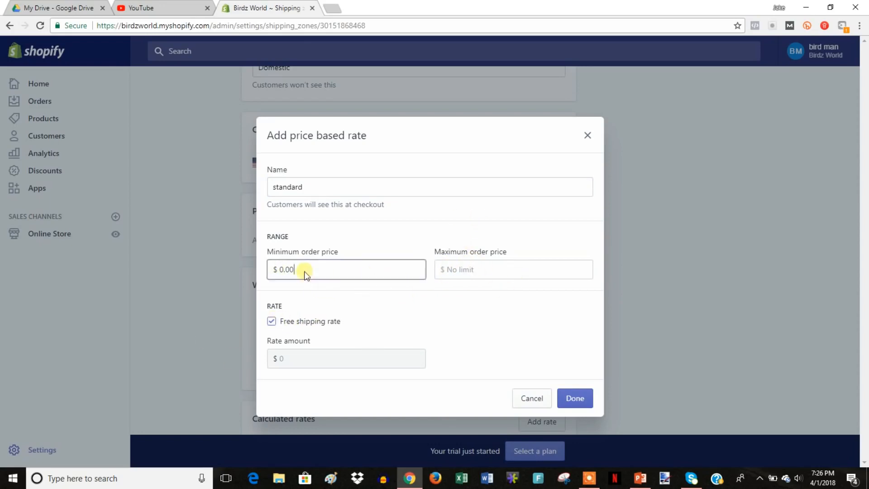
text(5)
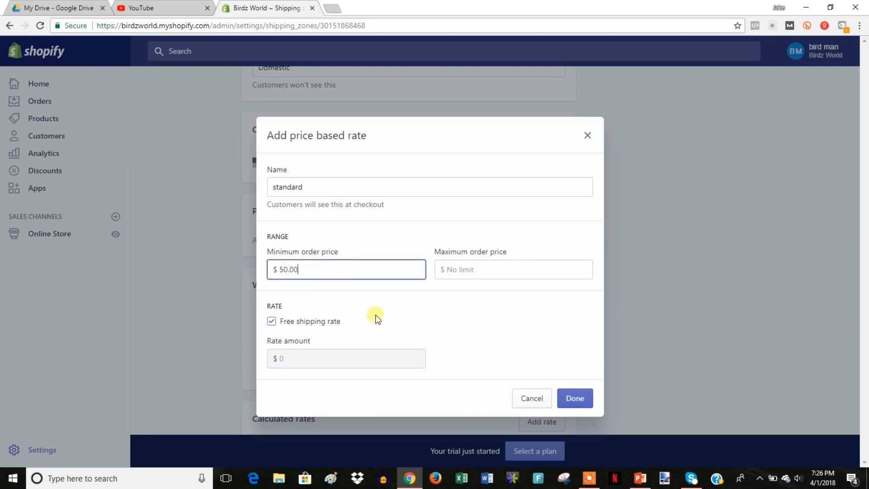
Turn free shipping back off, revise the price and rate, then discard the draft for a weight-based rate.
click(311, 321)
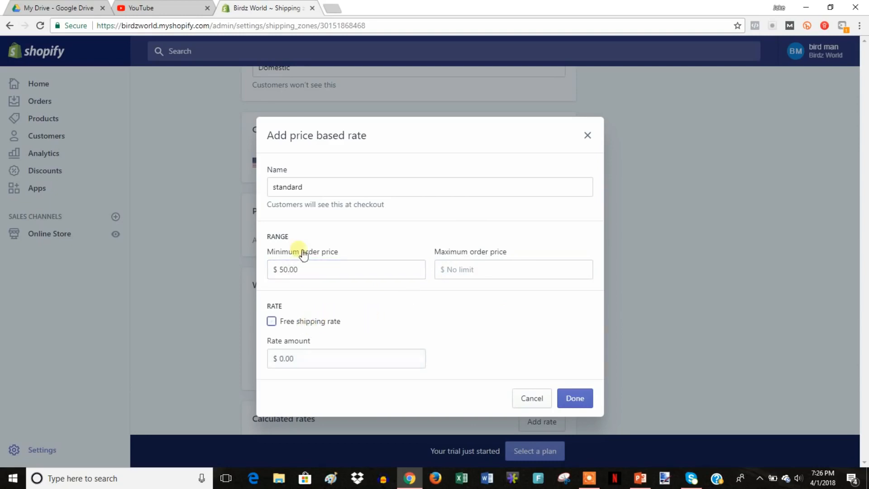
click(311, 270)
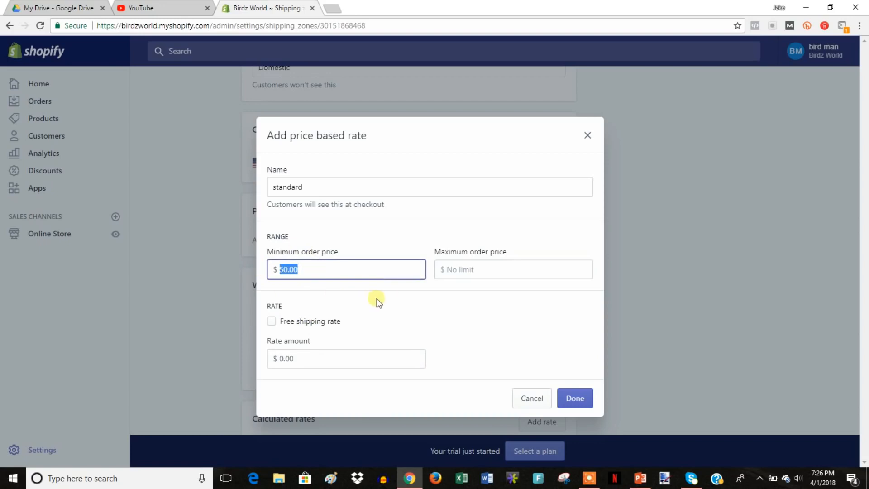
text(0)
drag(300, 358, 257, 360)
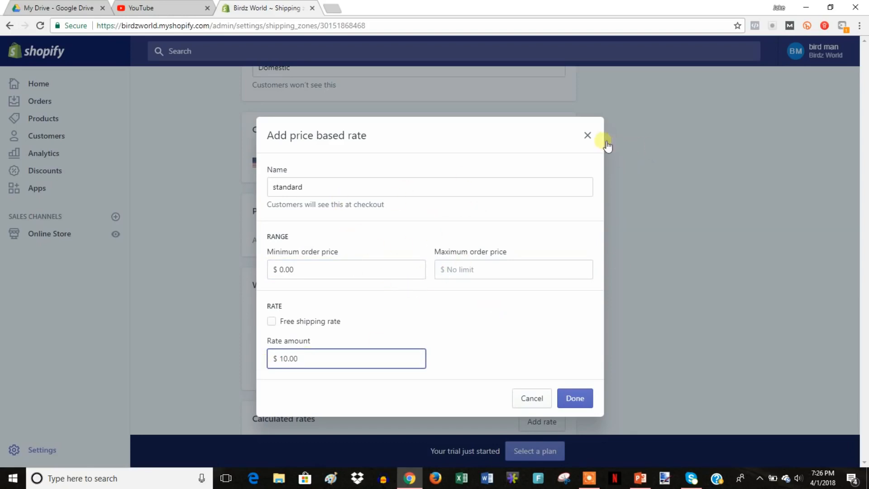
click(589, 136)
click(539, 292)
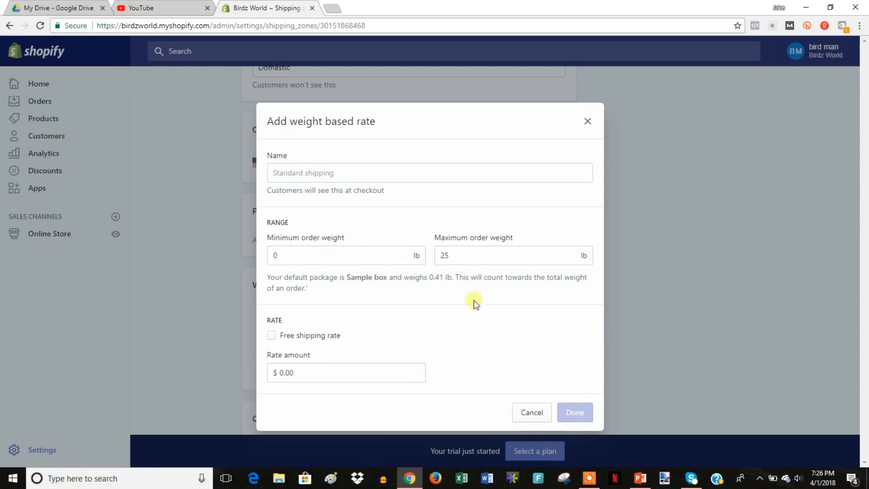
Enter a 25 minimum weight, clear the maximum and set a 10.00 rate, then discard the weight-based draft.
click(290, 258)
text(25)
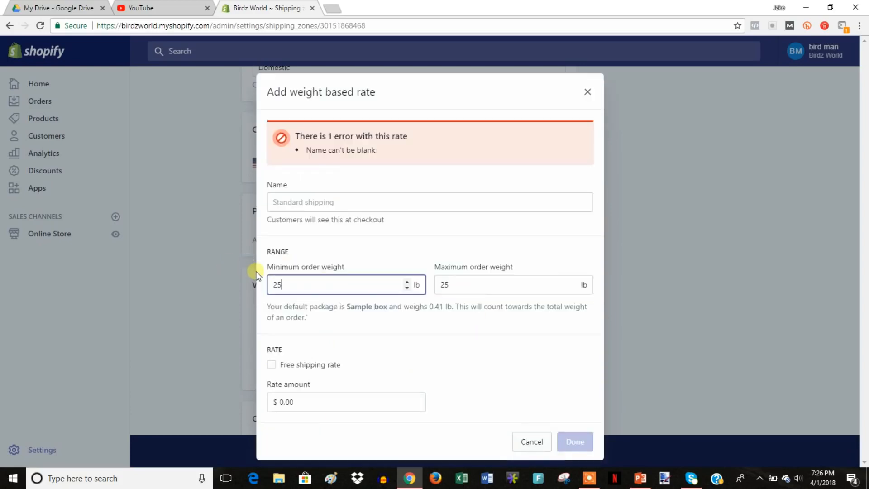
click(458, 285)
key(BackSpace)
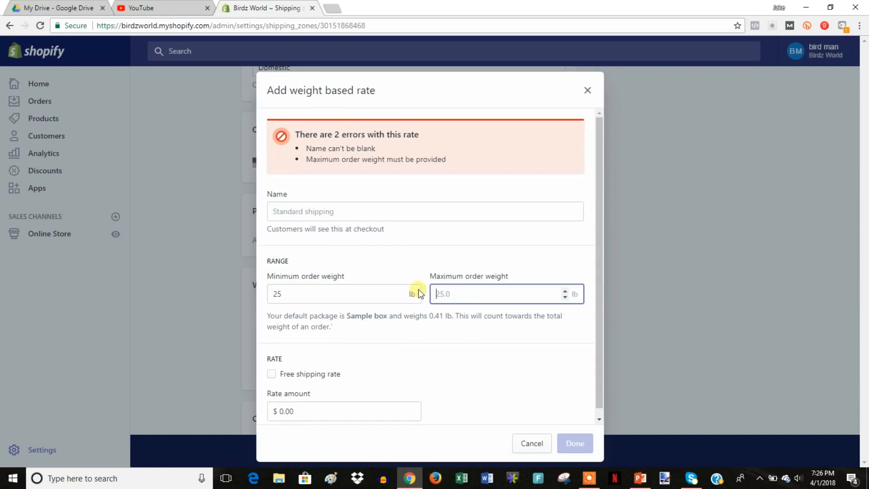
click(304, 412)
text(10.00)
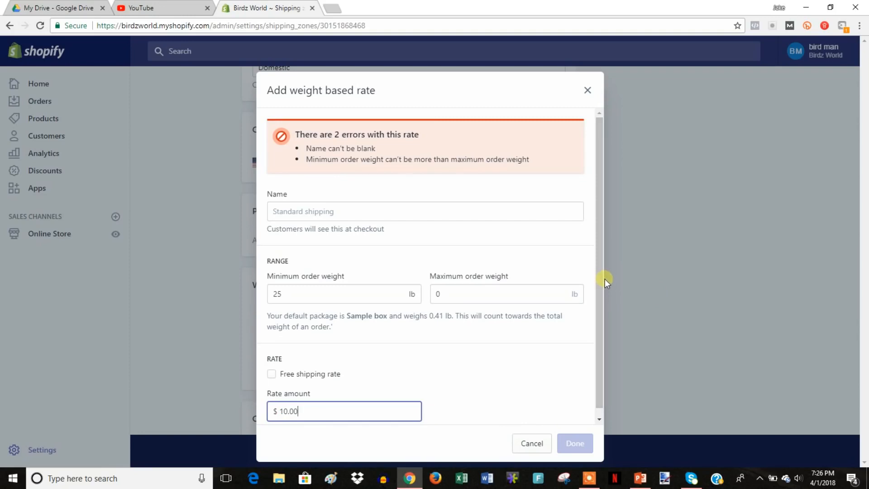
click(588, 90)
scroll(607, 313, up, 3)
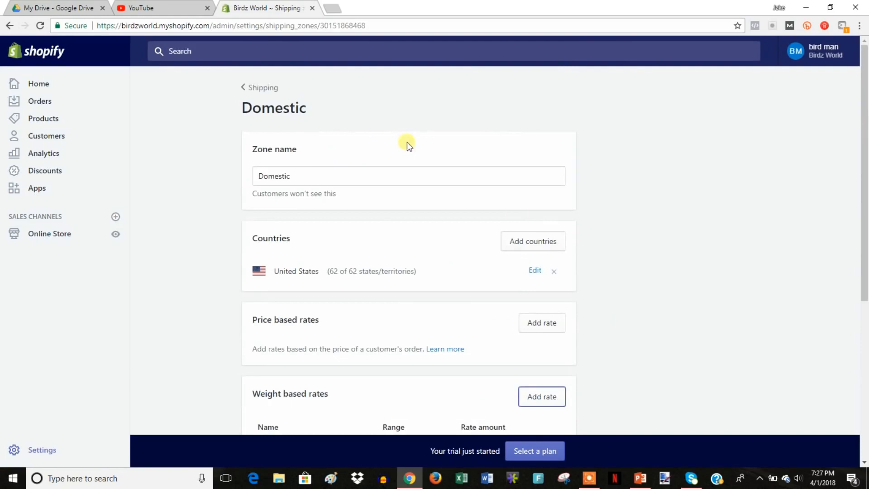
In Checkout settings, make customer accounts optional and require both first and last names.
click(265, 87)
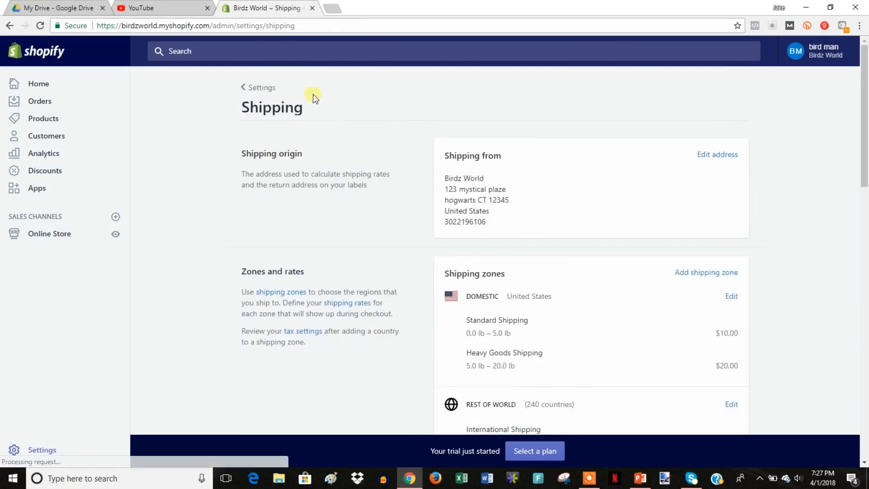
click(268, 88)
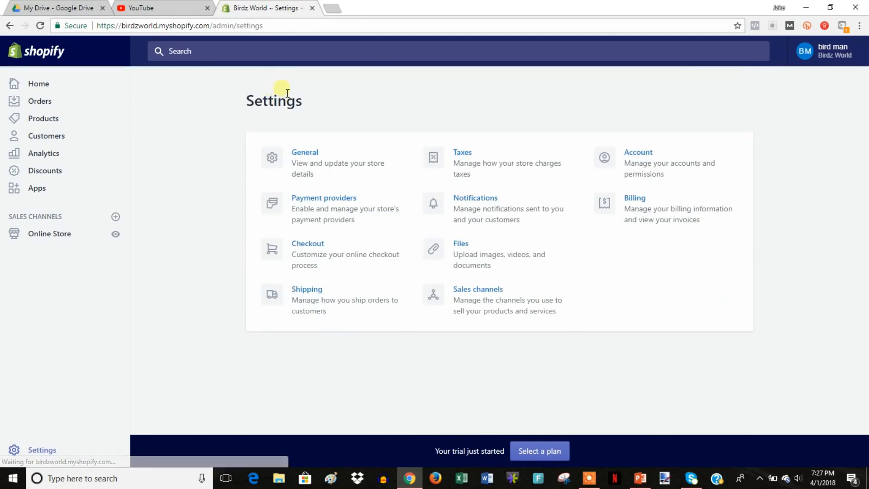
click(308, 250)
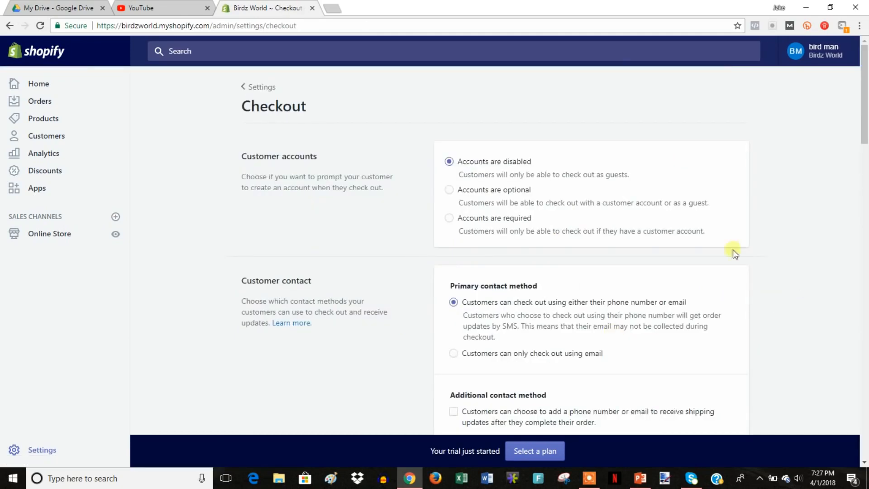
click(498, 190)
scroll(745, 217, down, 7)
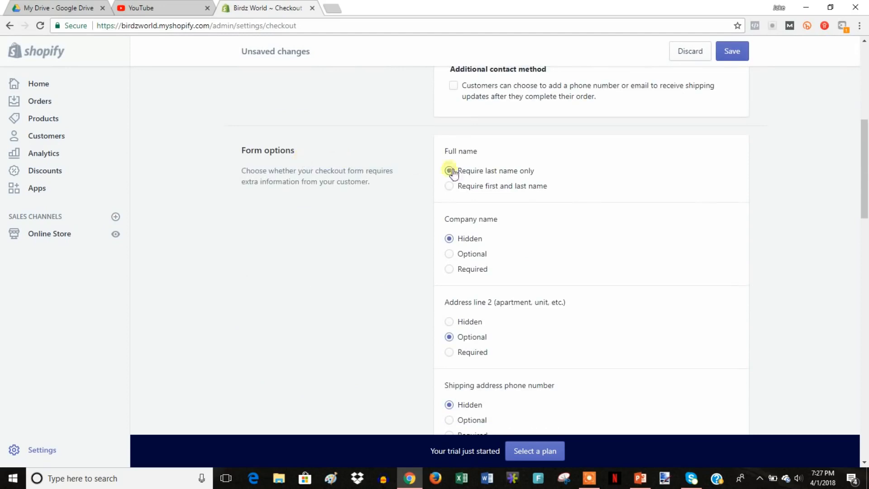
click(489, 189)
scroll(748, 271, down, 9)
scroll(749, 270, down, 8)
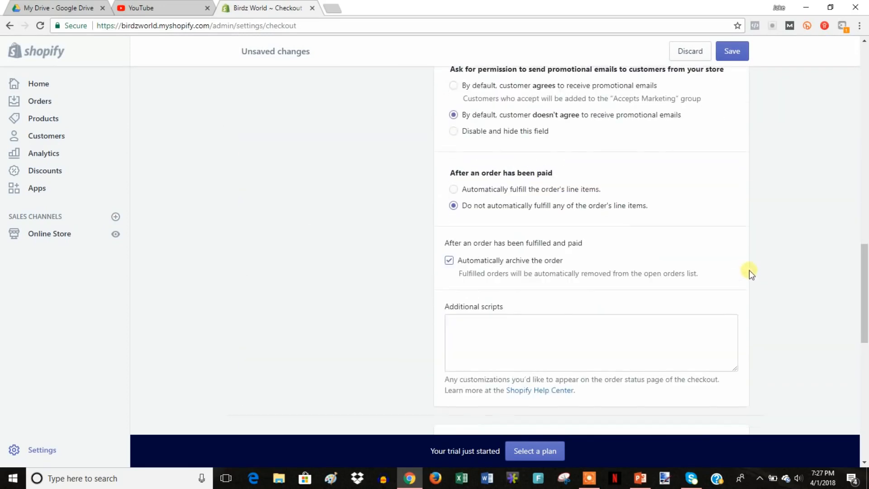
scroll(591, 179, down, 4)
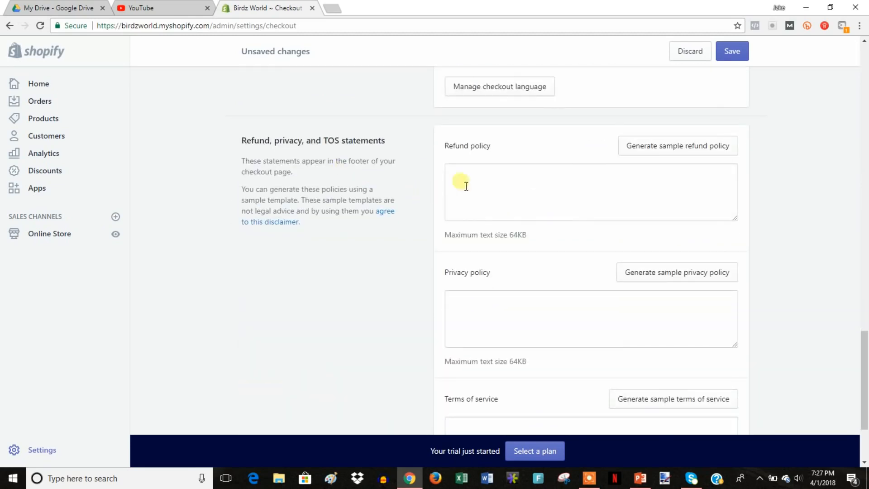
Generate sample refund, privacy and terms-of-service policy text in the checkout legal fields.
click(648, 145)
click(675, 346)
scroll(757, 338, down, 5)
click(698, 335)
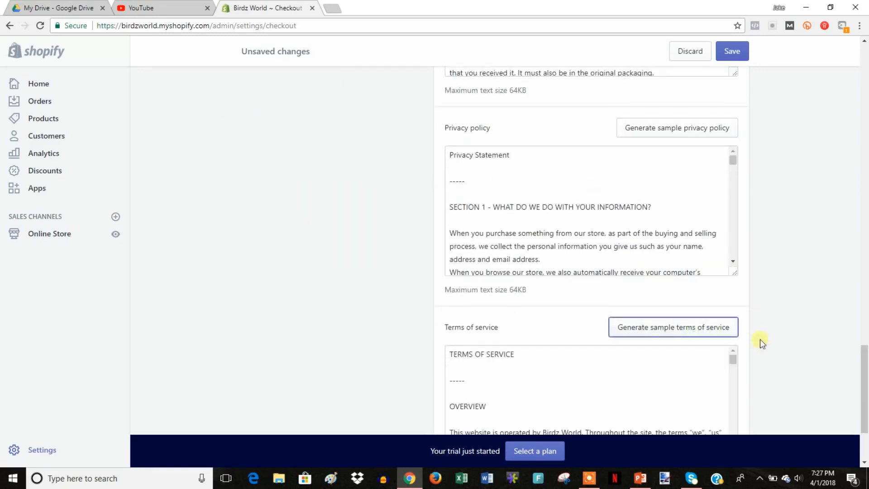
scroll(774, 335, up, 3)
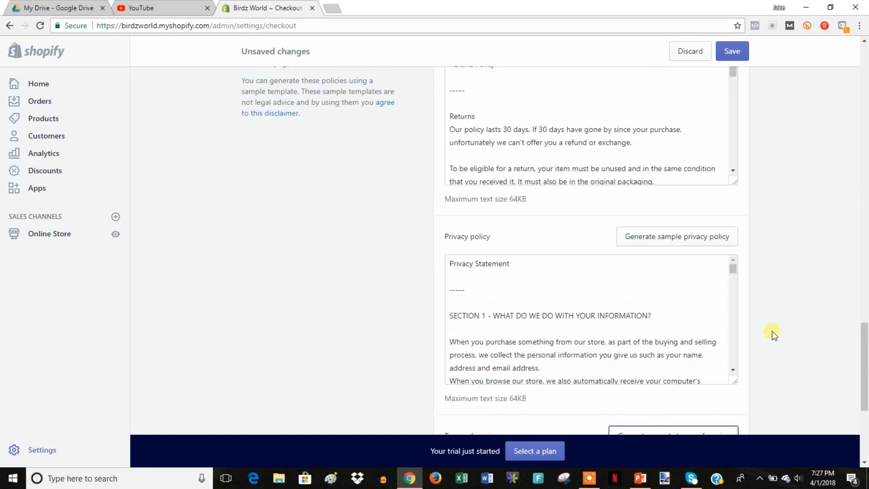
scroll(770, 330, up, 1)
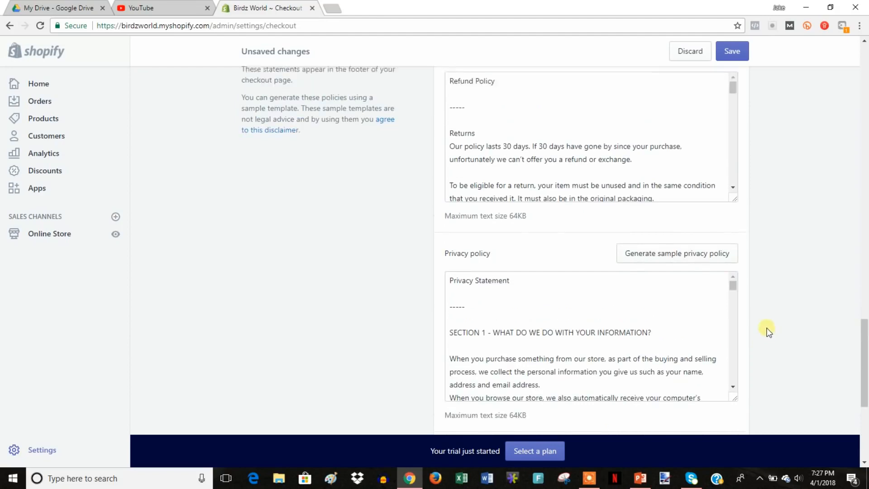
scroll(486, 366, down, 1)
scroll(408, 335, down, 3)
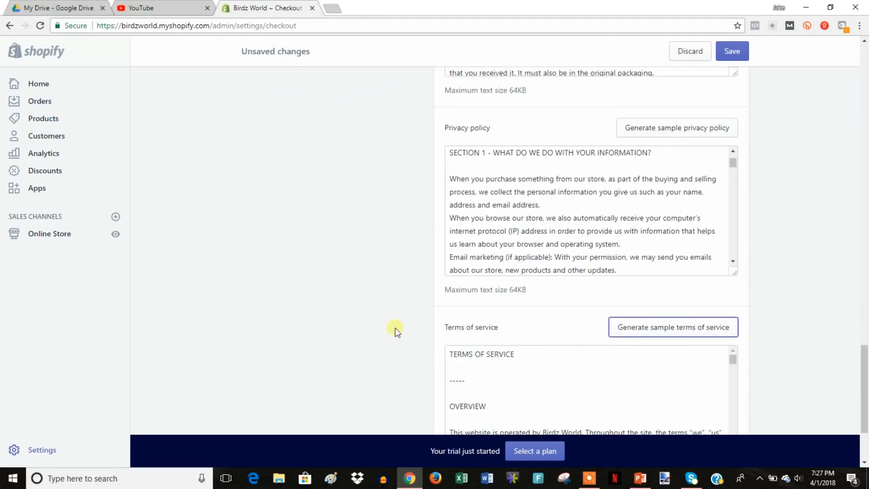
Select the full privacy policy text, from 'Privacy Statement' to the end, for copying.
drag(525, 328, 397, 323)
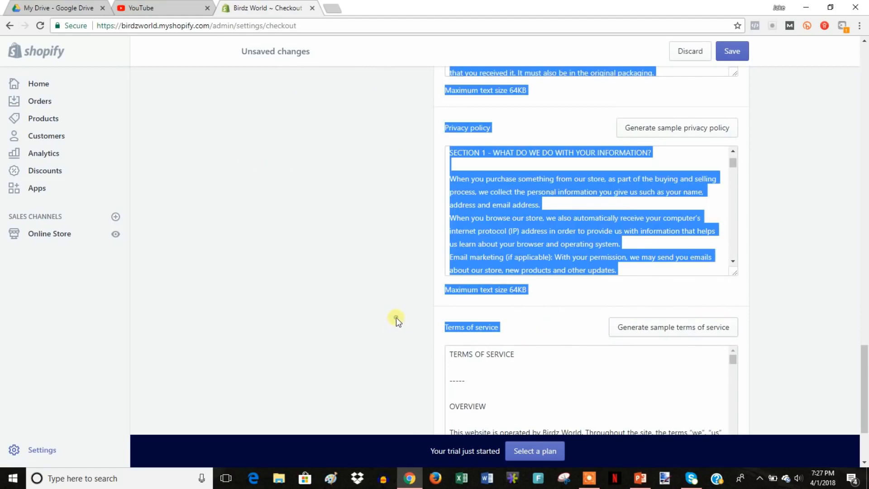
click(396, 317)
scroll(402, 320, up, 3)
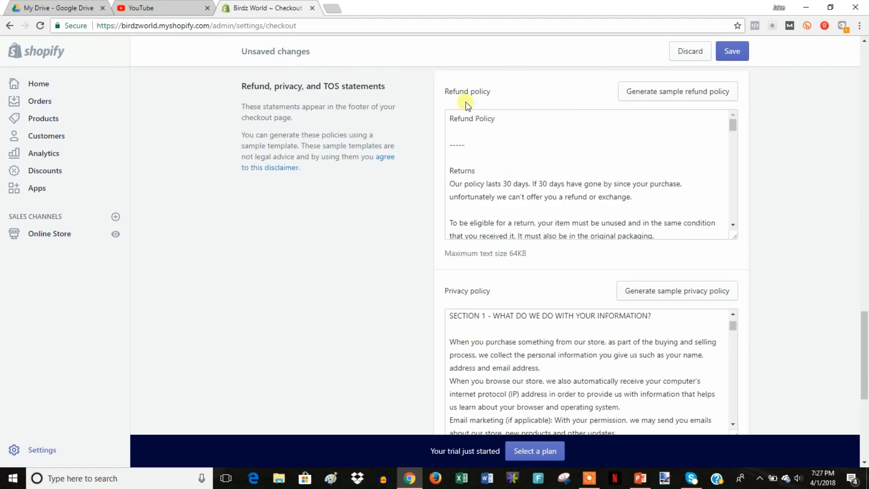
scroll(811, 283, down, 2)
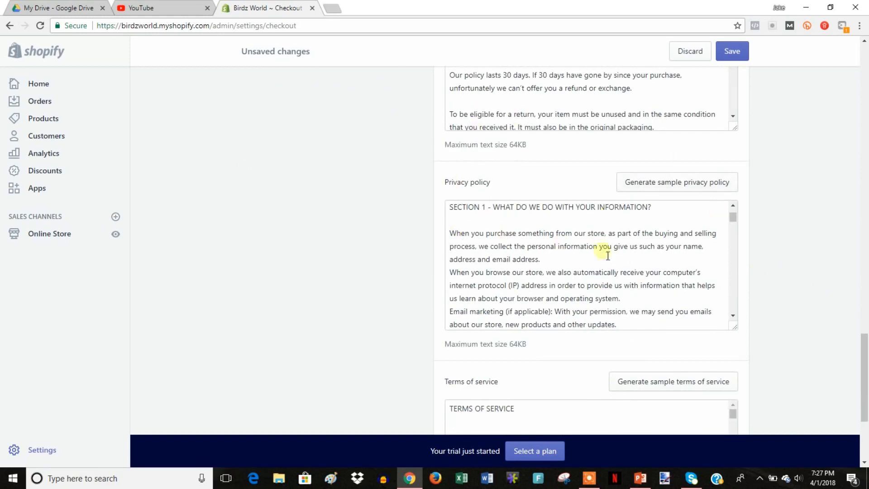
scroll(824, 317, up, 1)
scroll(827, 318, down, 1)
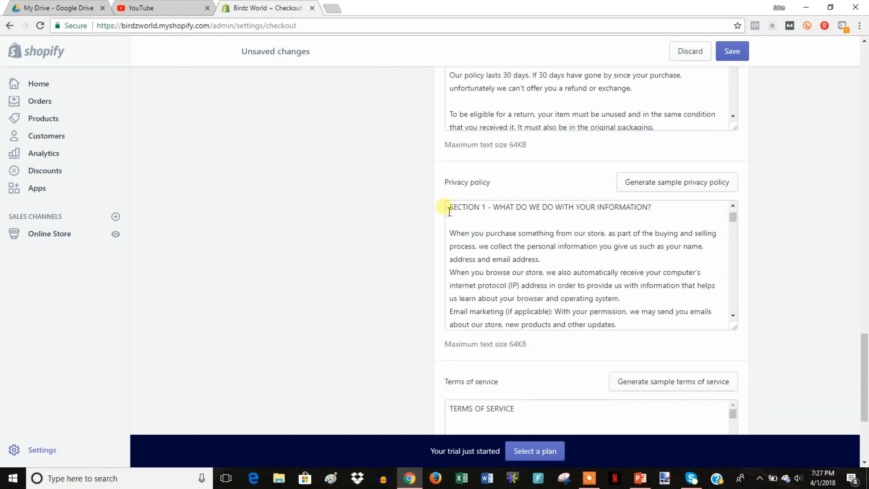
drag(453, 210, 652, 301)
scroll(757, 324, down, 2)
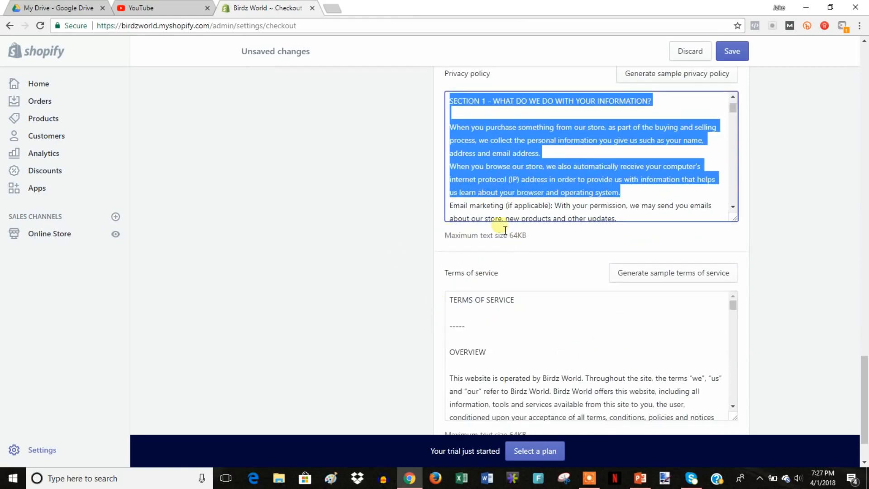
scroll(855, 353, up, 3)
scroll(854, 356, up, 1)
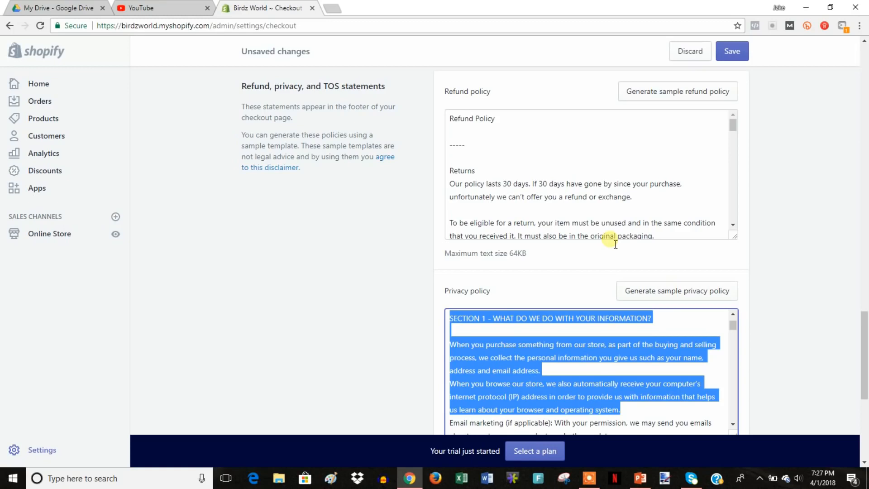
scroll(616, 233, down, 1)
scroll(588, 199, up, 1)
scroll(848, 313, down, 2)
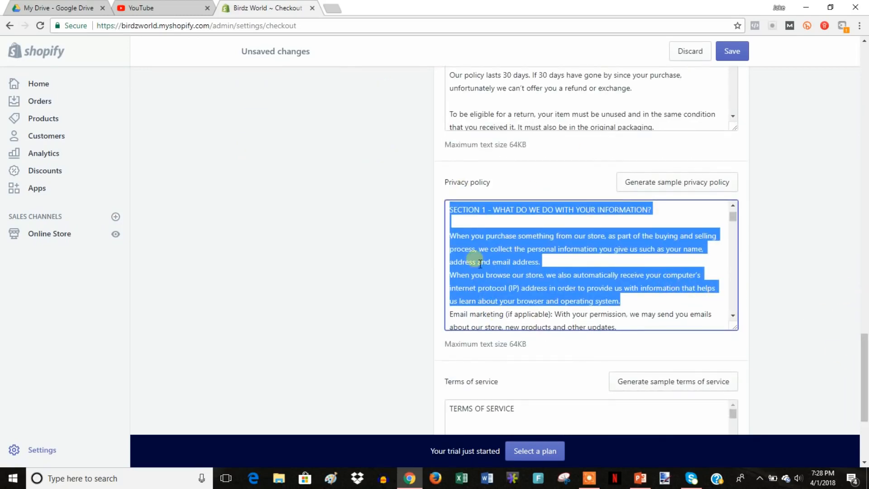
click(569, 263)
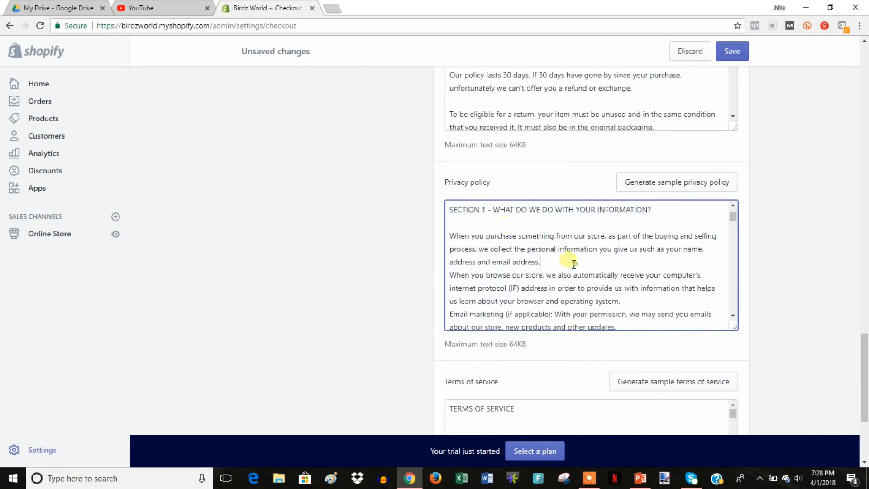
scroll(554, 257, up, 2)
scroll(625, 277, up, 4)
scroll(825, 315, down, 4)
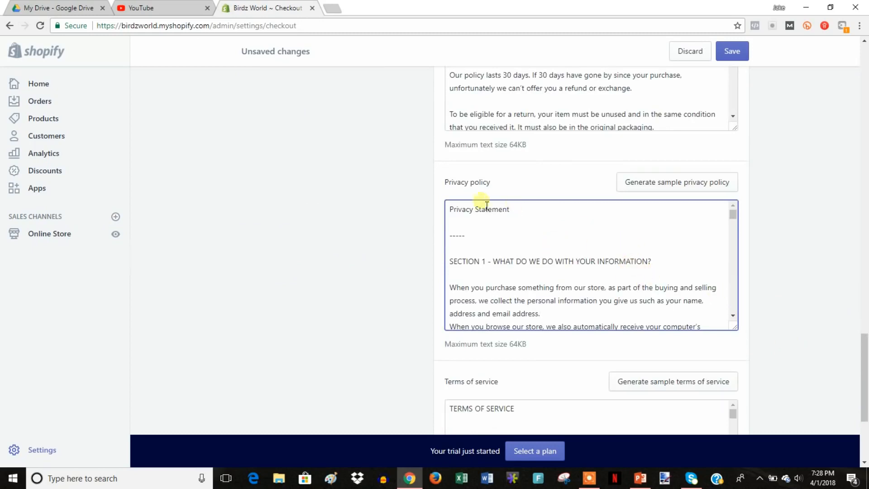
drag(453, 212, 720, 361)
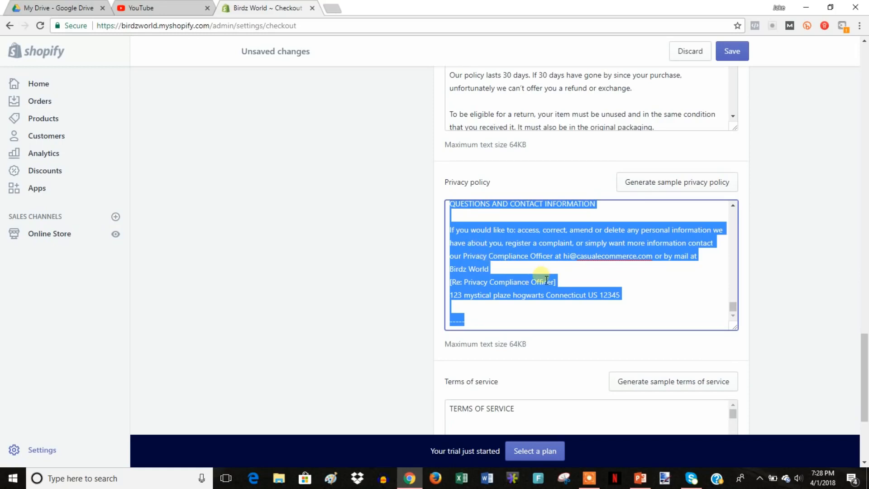
scroll(546, 280, down, 1)
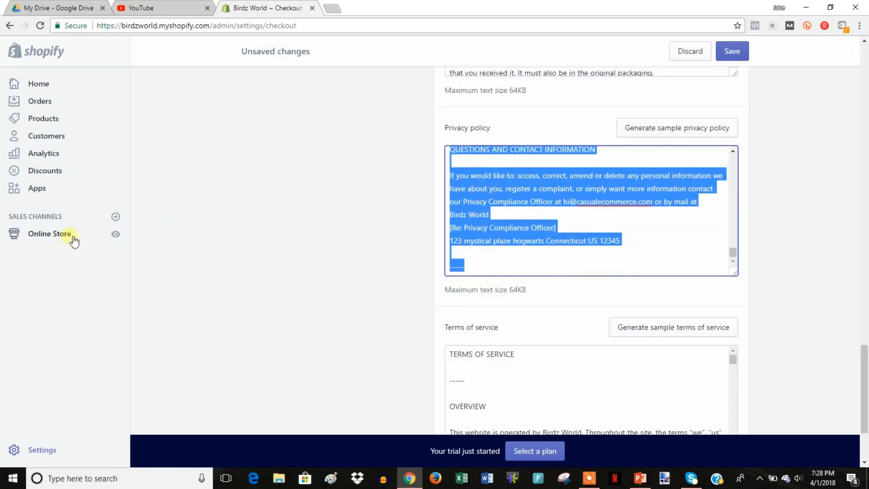
Add a new store page titled 'Privacy Policy' and paste the copied policy text as its content.
click(51, 240)
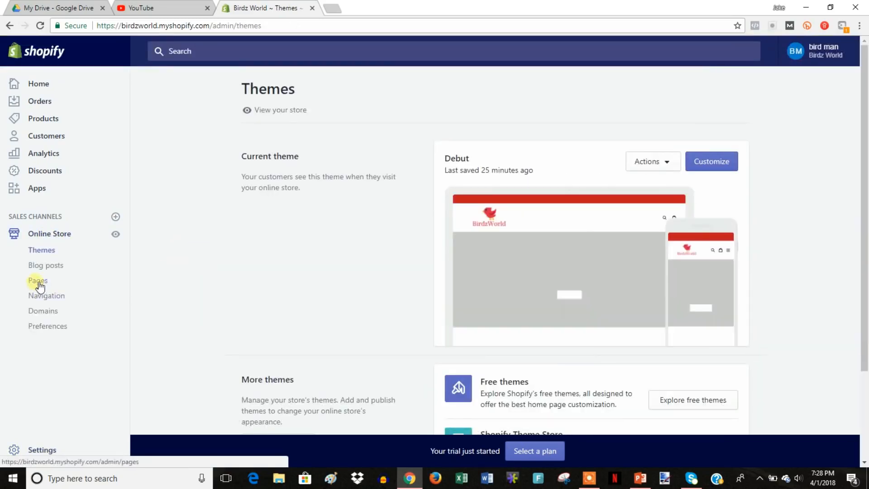
click(38, 281)
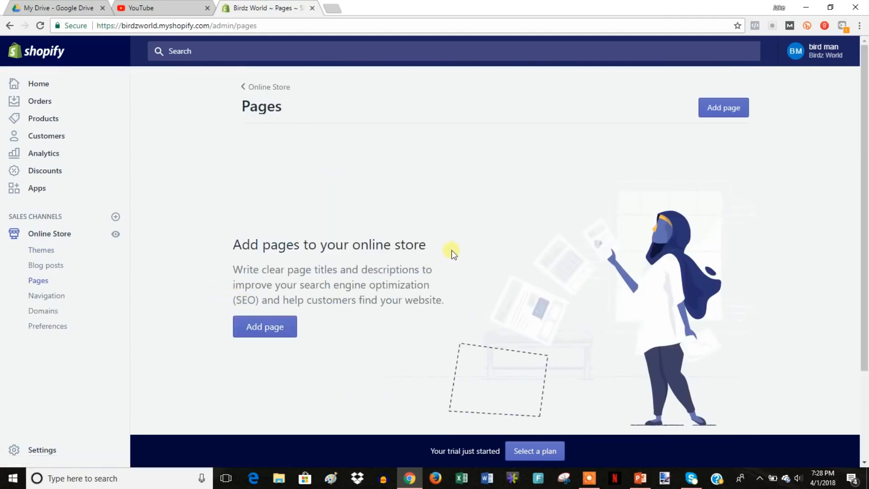
click(274, 329)
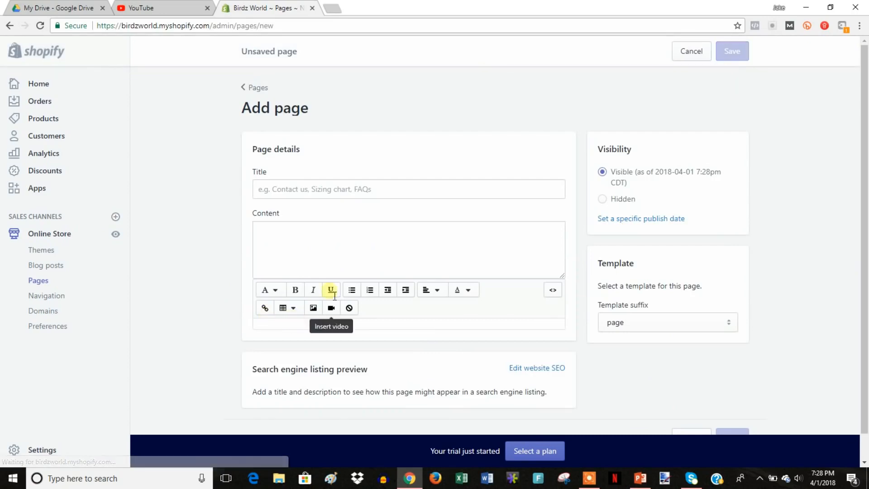
click(345, 197)
text(P)
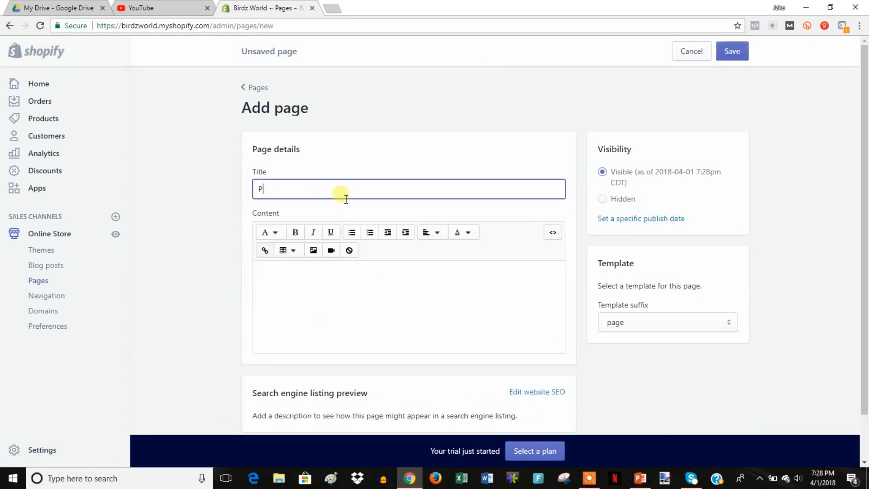
text(rivacy Policy)
key(Tab)
key(Return)
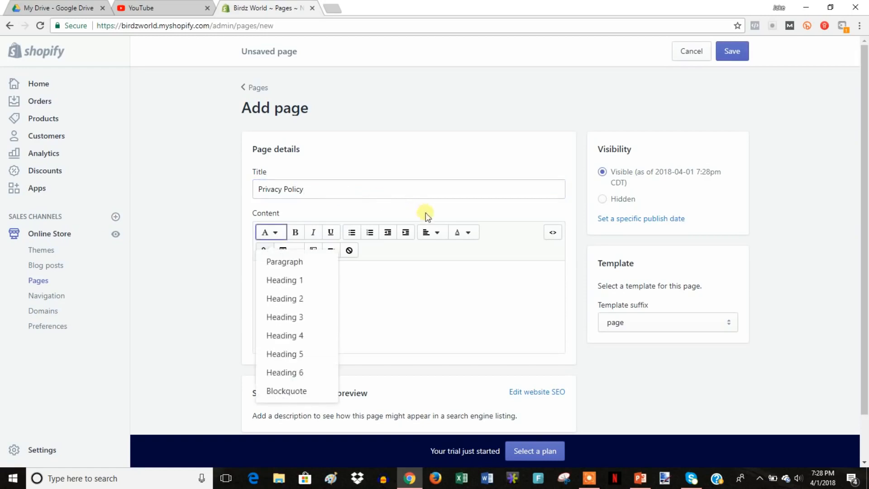
click(390, 273)
right_click(390, 273)
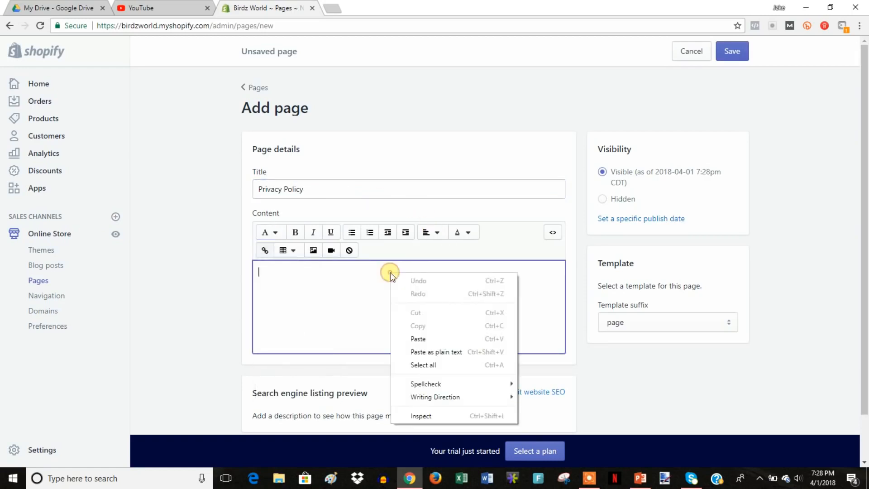
click(428, 339)
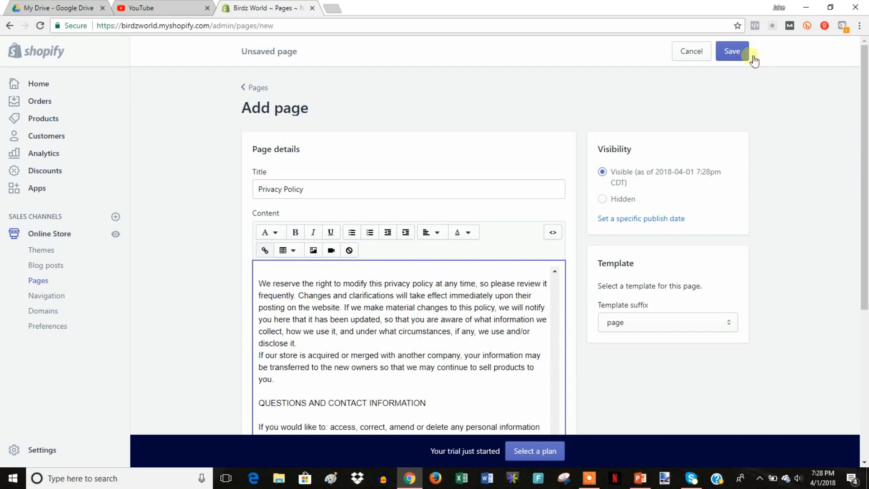
Save the Privacy Policy page, check it on the storefront, and return to the pages list.
click(735, 51)
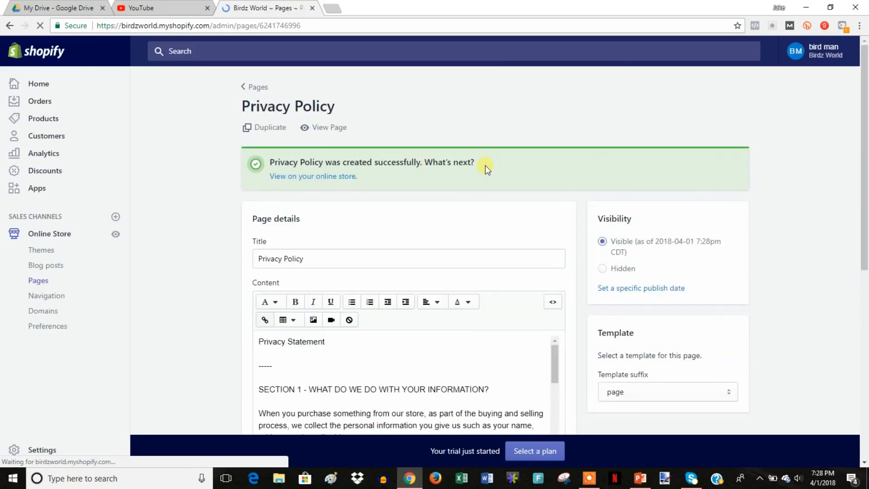
click(332, 128)
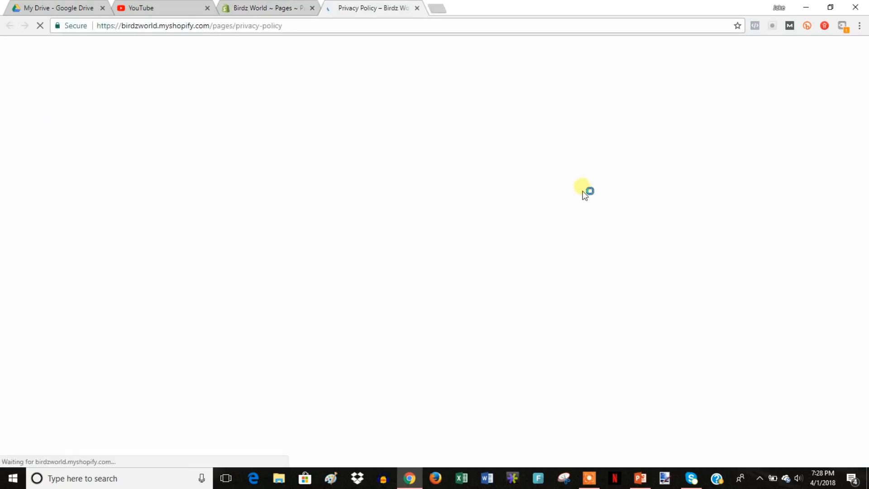
scroll(620, 235, down, 15)
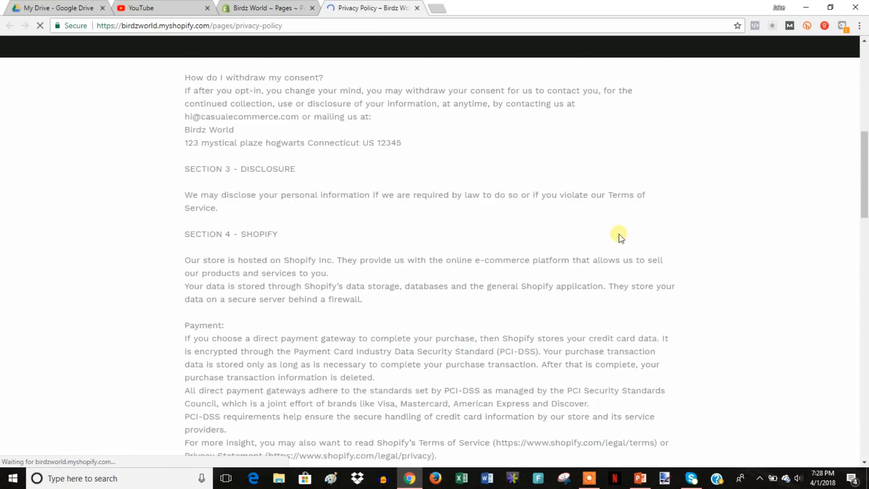
scroll(612, 240, up, 12)
scroll(609, 238, up, 10)
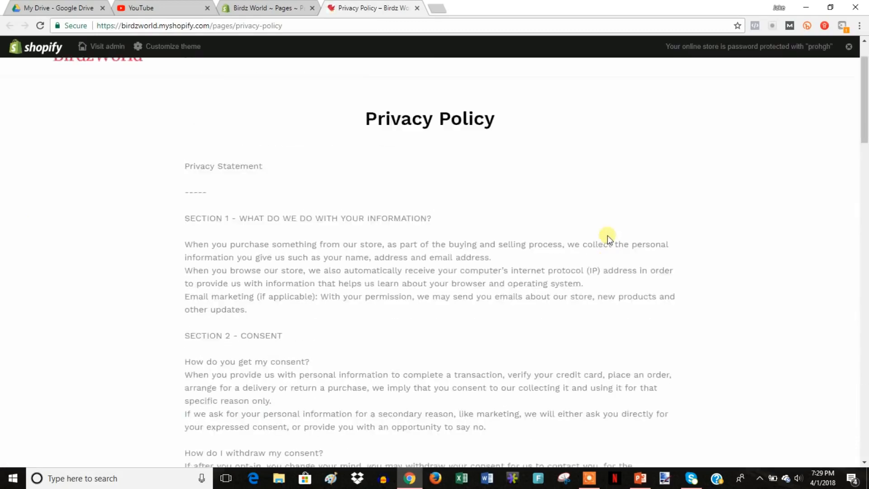
click(417, 8)
click(261, 87)
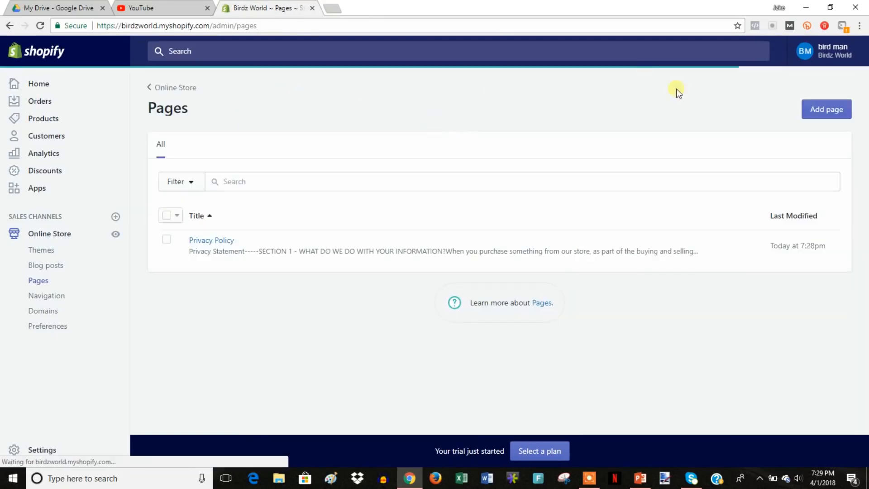
Create a page titled 'Contact' using the page.contact template and save it.
click(824, 109)
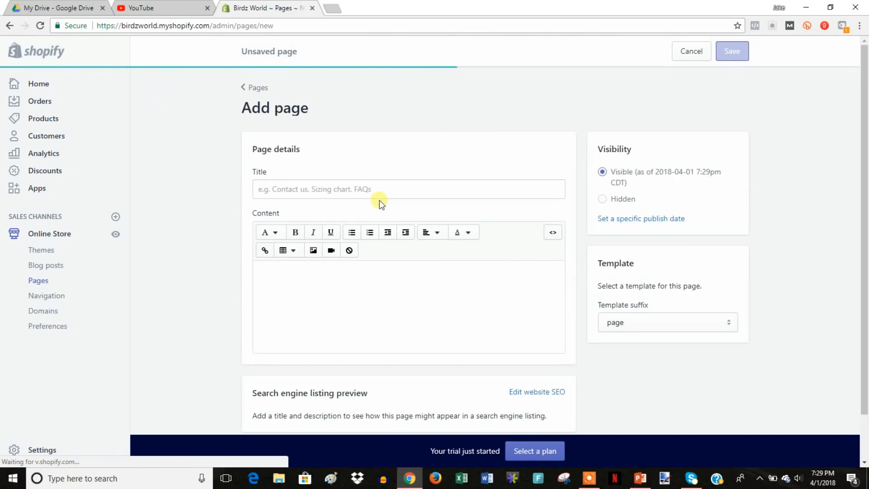
click(386, 191)
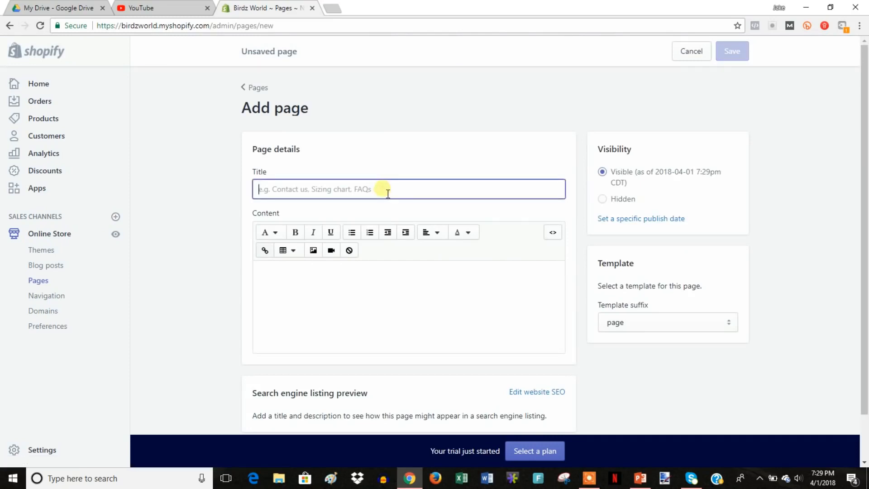
text(Contact)
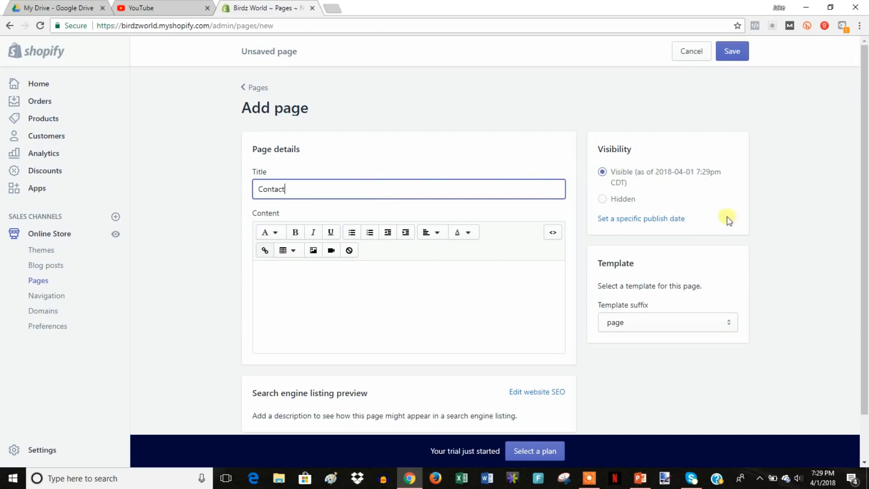
click(725, 328)
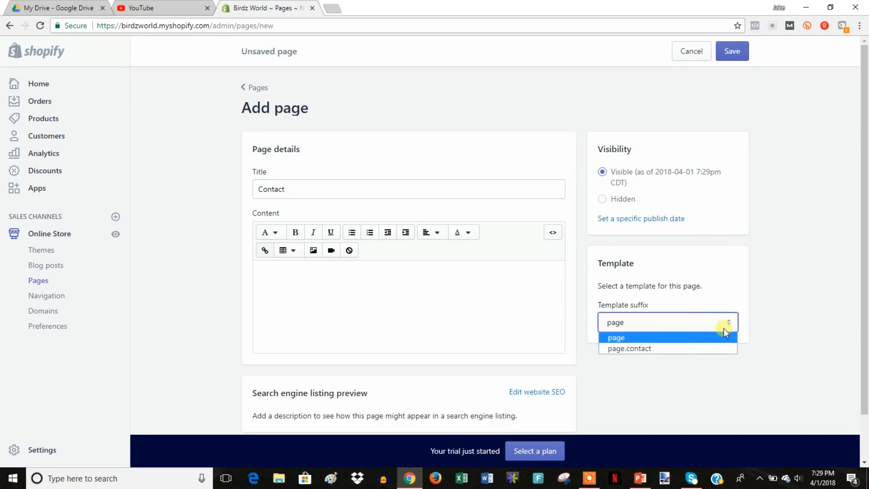
click(651, 348)
click(743, 52)
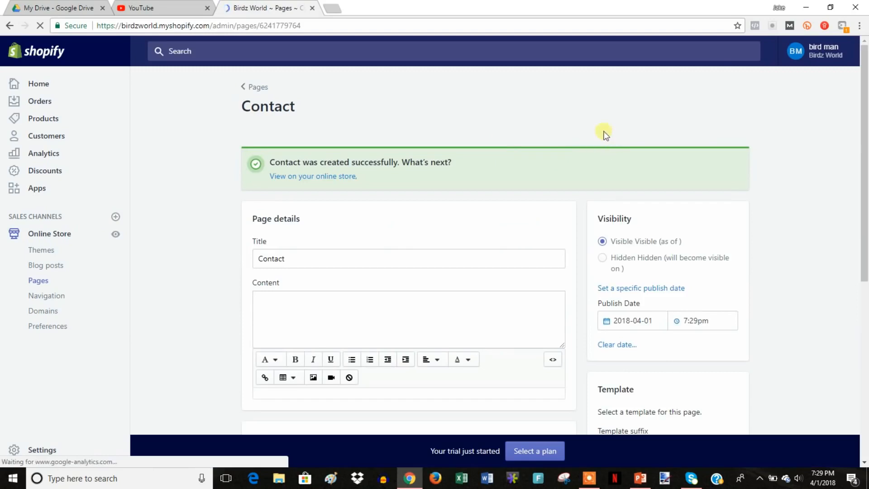
View the Contact page's form on the storefront, comparing it with the admin editor.
click(329, 127)
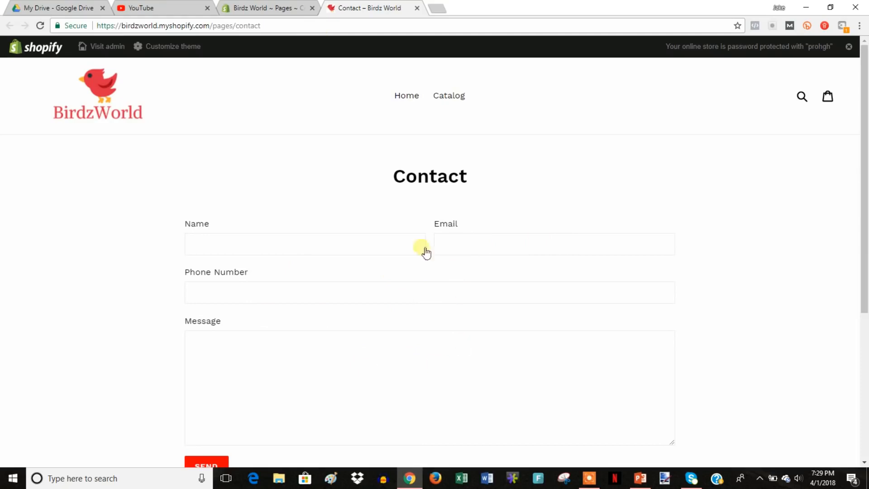
key(ctrl+shift+Tab)
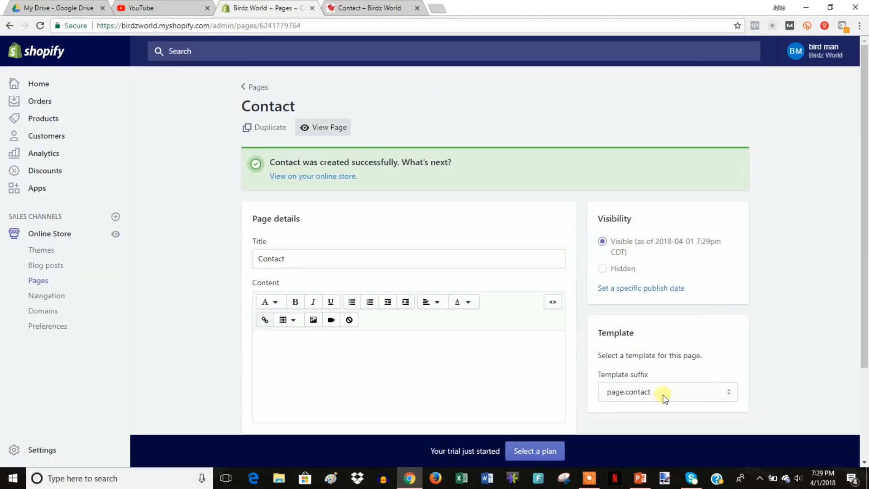
key(ctrl+Tab)
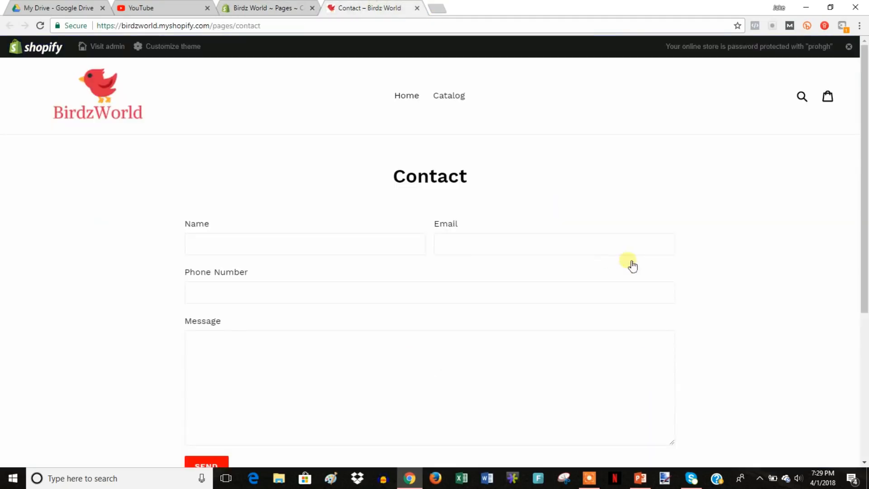
scroll(656, 276, down, 2)
scroll(672, 285, up, 1)
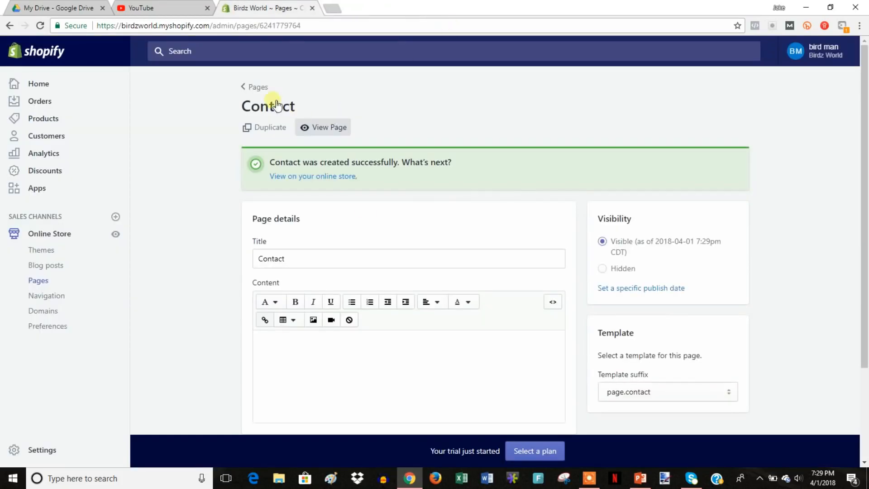
Create and save an 'About' page whose content reads 'we are cool'.
click(254, 87)
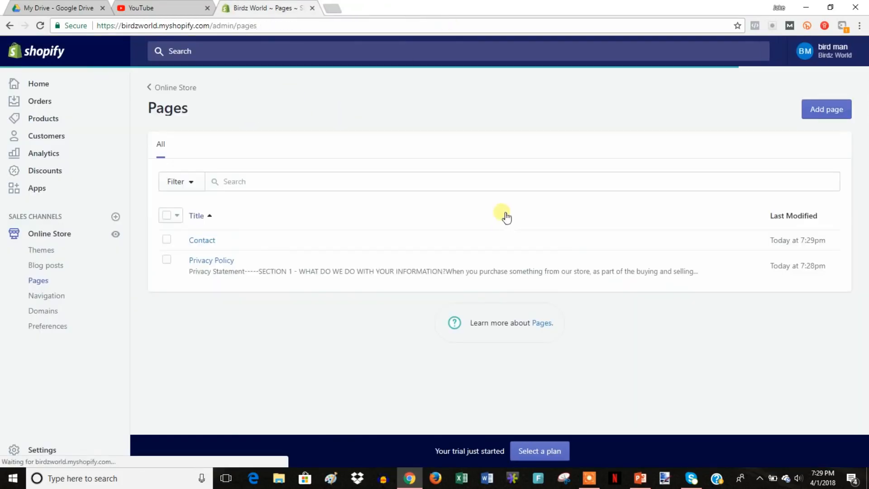
click(814, 117)
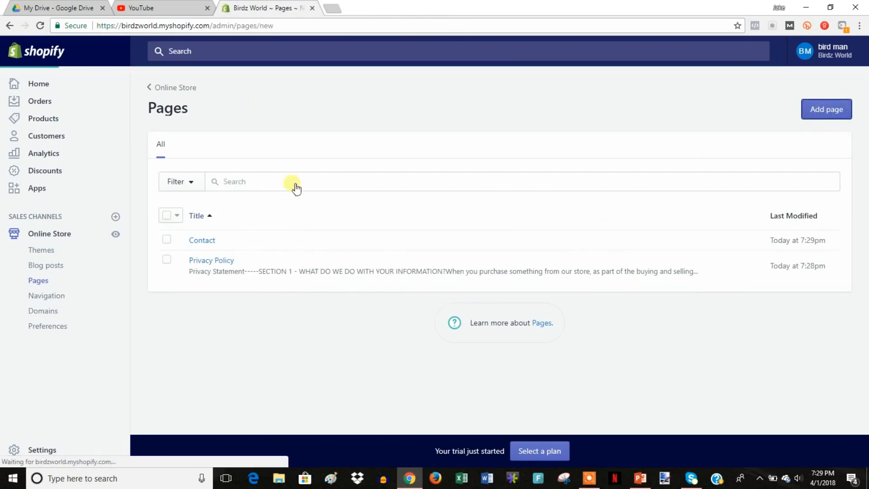
click(353, 189)
text(About)
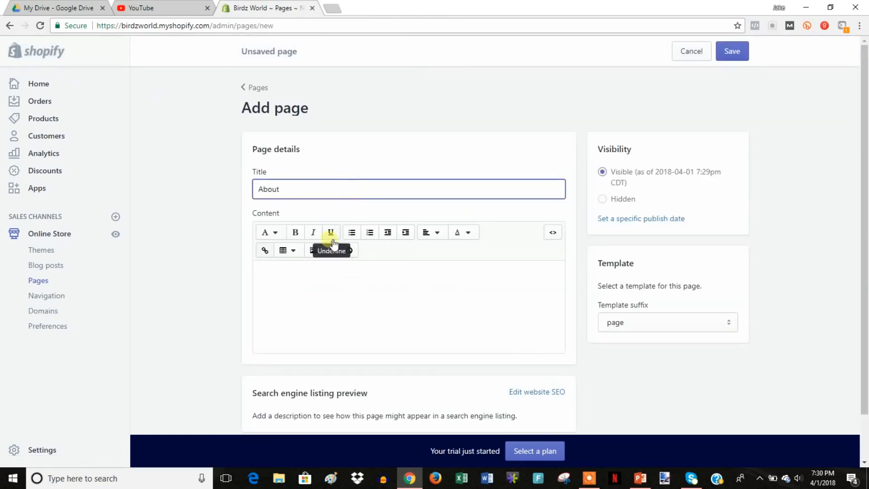
click(384, 302)
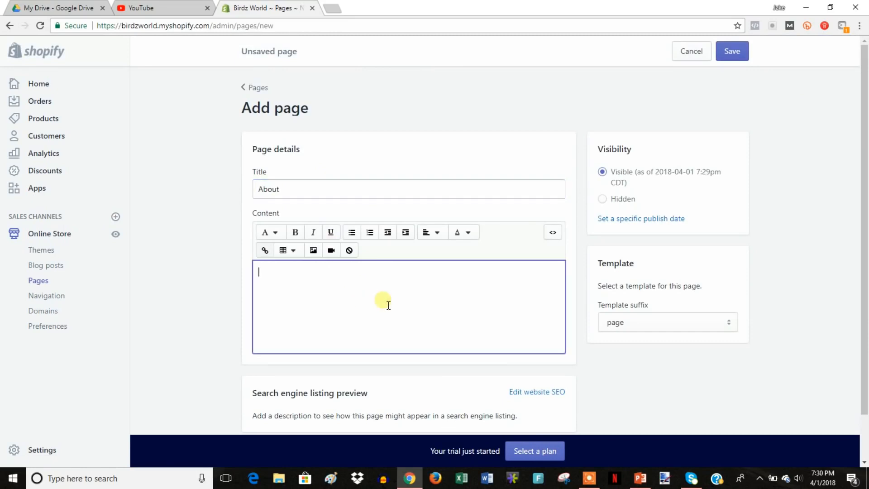
text(we are cool)
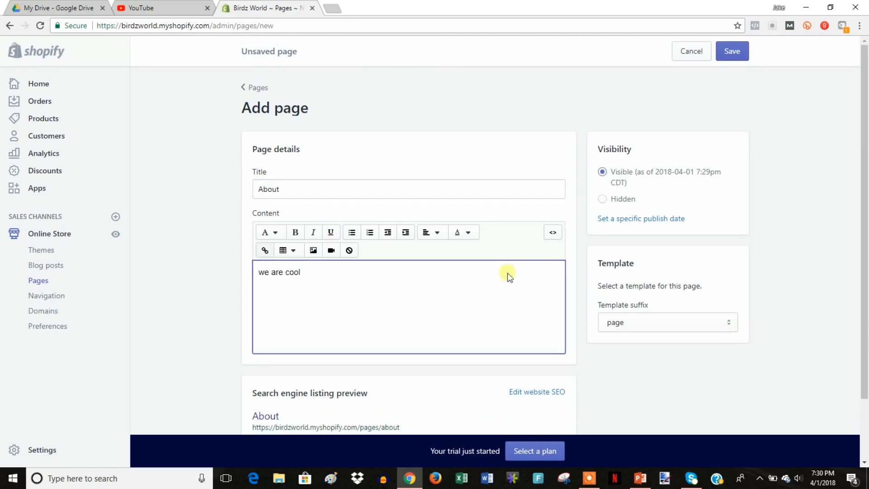
click(731, 50)
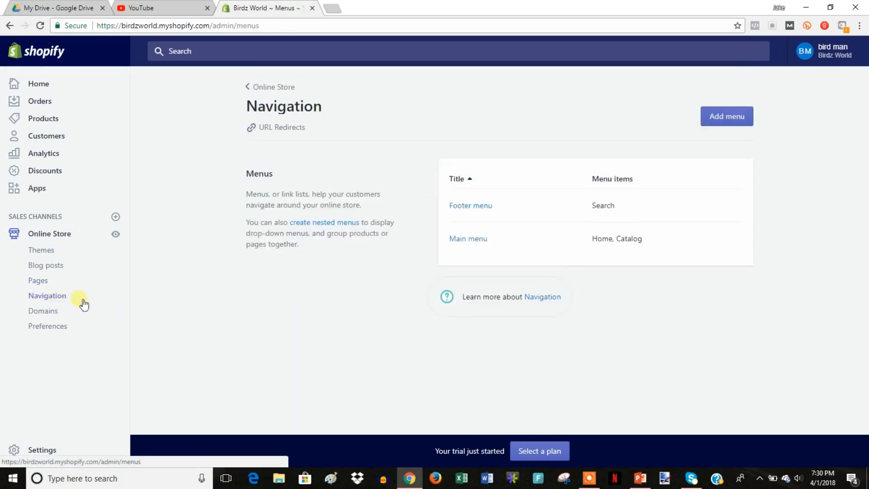
Add a menu item linking to the About page in the Main menu.
click(486, 244)
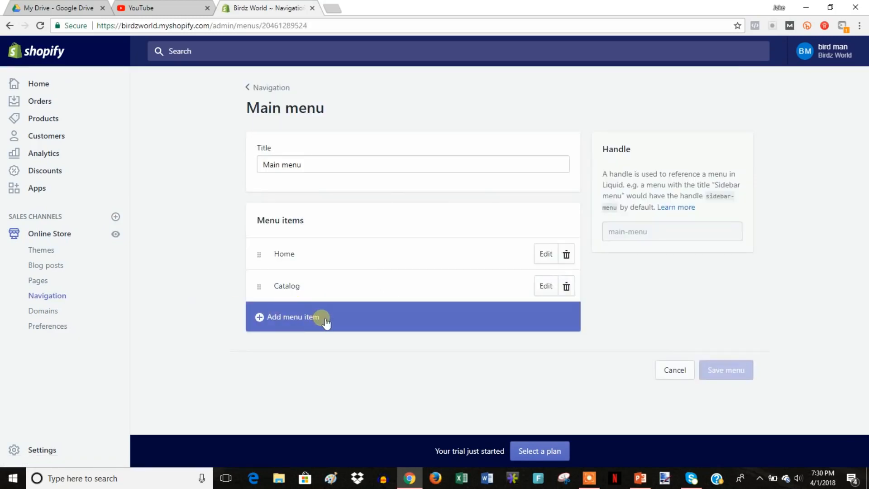
click(325, 320)
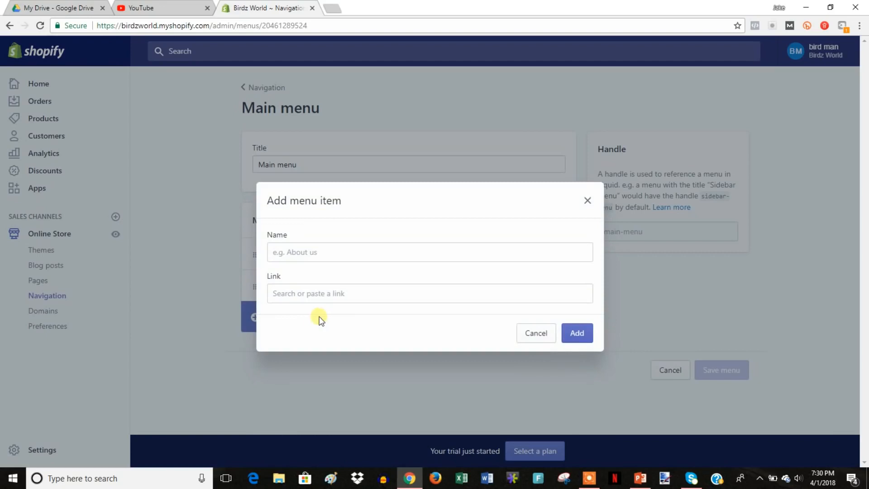
click(338, 294)
click(338, 239)
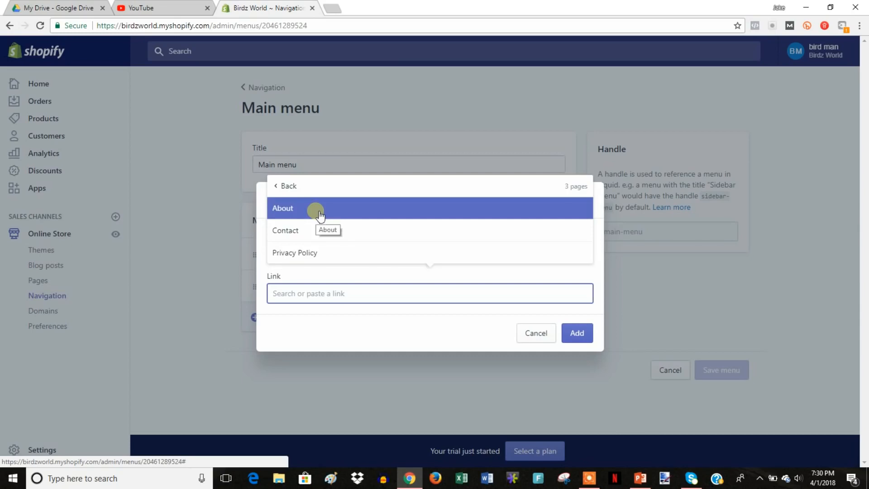
click(318, 213)
click(581, 333)
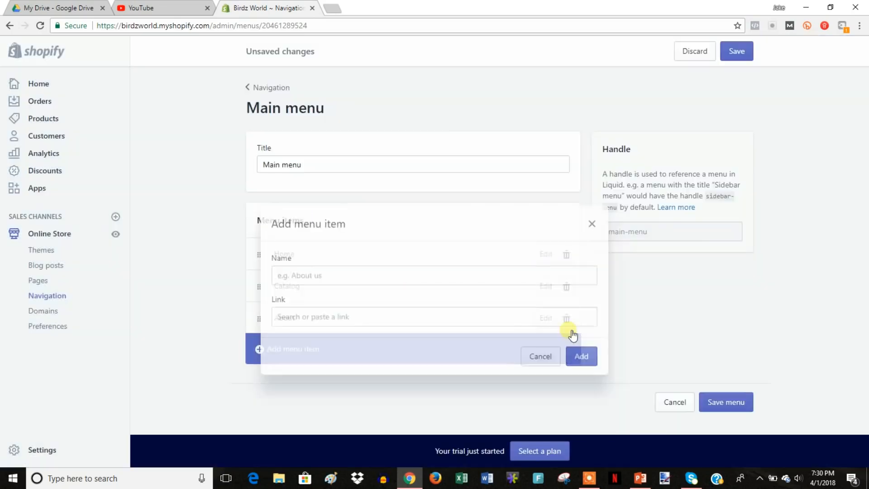
Add a Contact page item, save the Main menu, and view the storefront header.
click(290, 349)
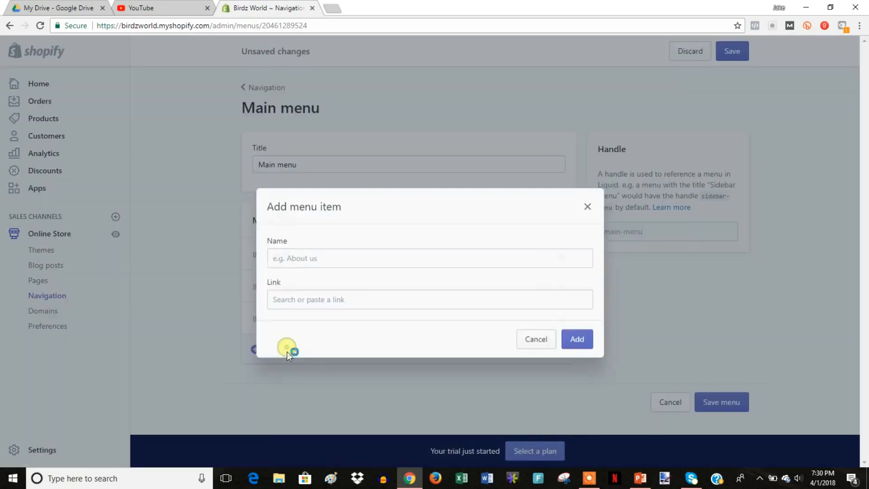
click(333, 299)
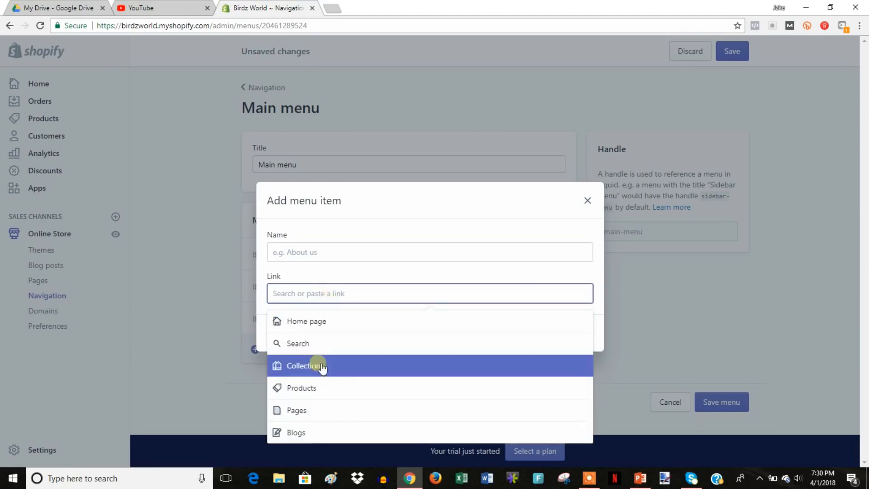
click(324, 400)
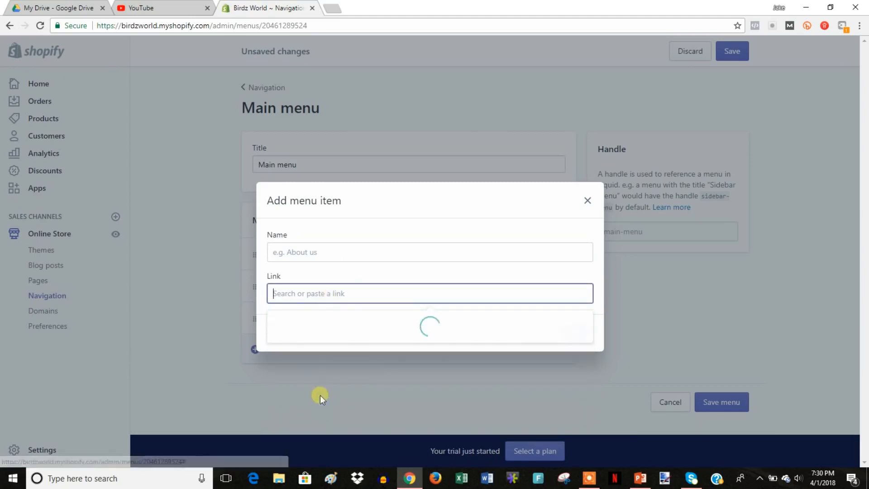
click(369, 254)
click(368, 294)
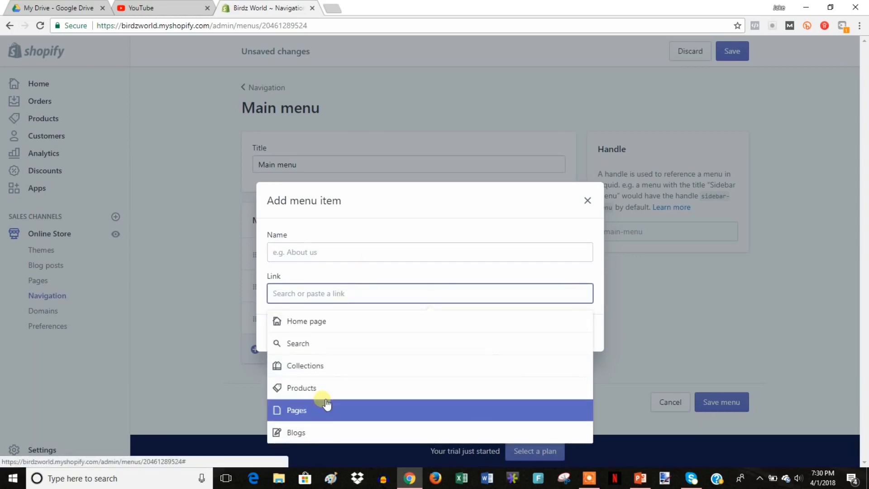
click(327, 403)
click(330, 365)
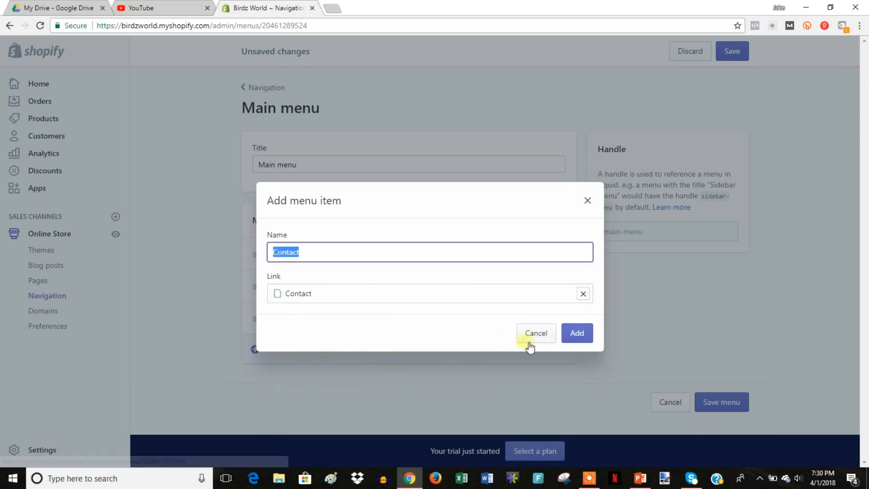
click(573, 334)
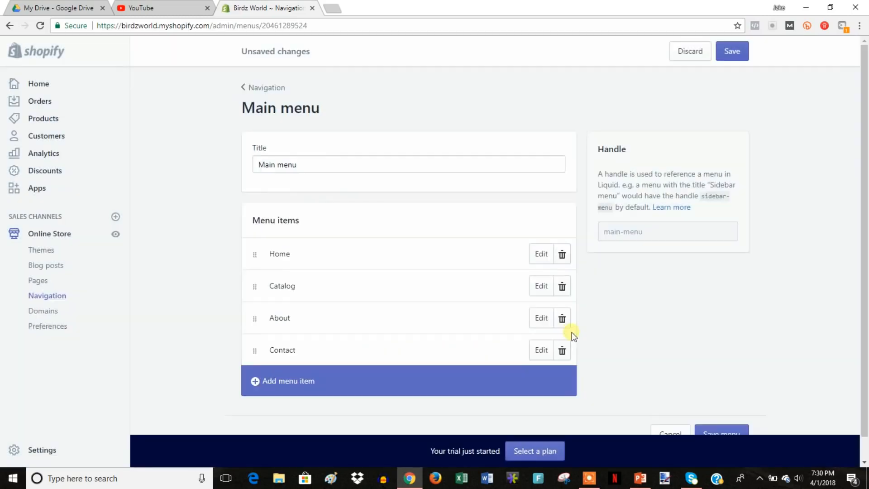
click(724, 430)
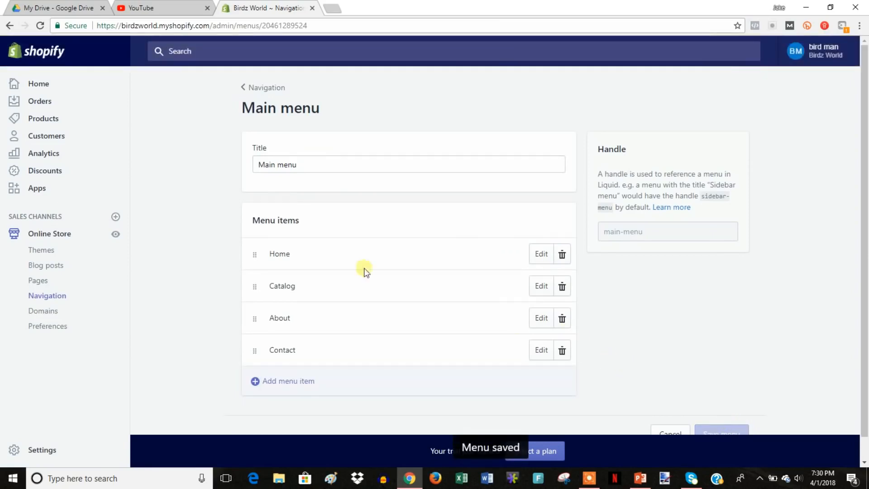
click(116, 235)
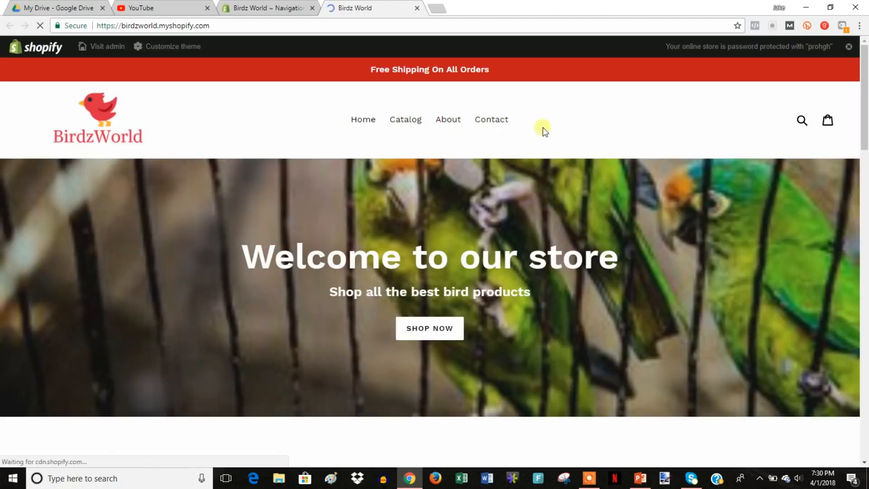
Nest Contact under About in the Main menu, save, and check the result on the storefront.
click(287, 6)
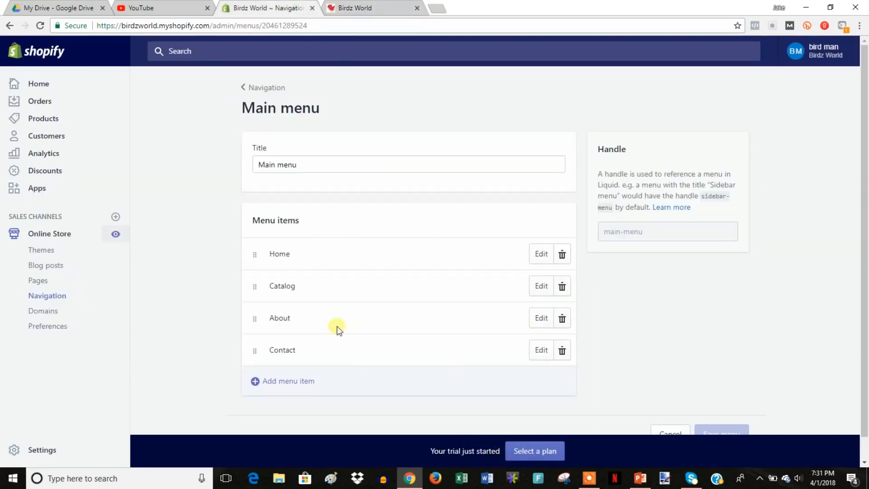
drag(254, 352, 289, 331)
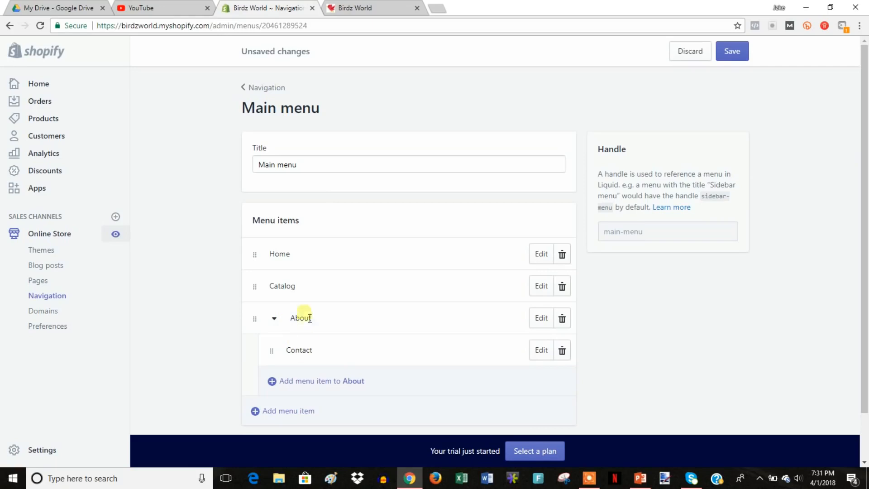
click(738, 52)
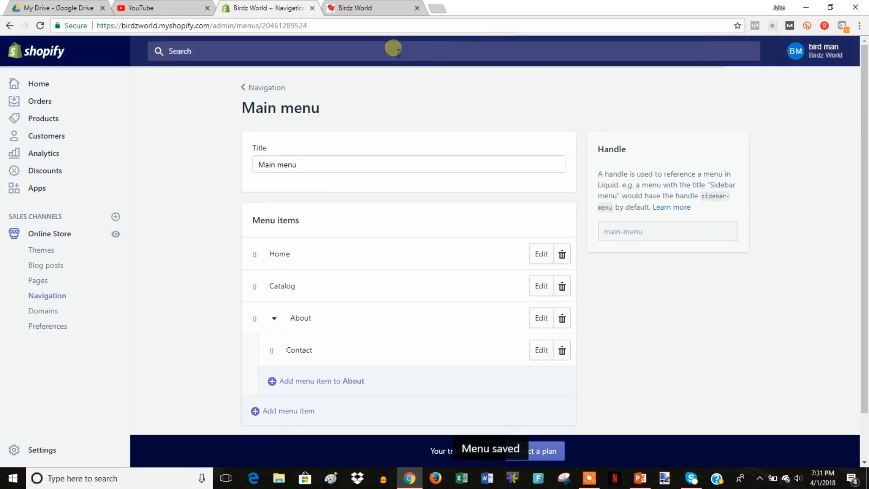
click(382, 6)
click(40, 26)
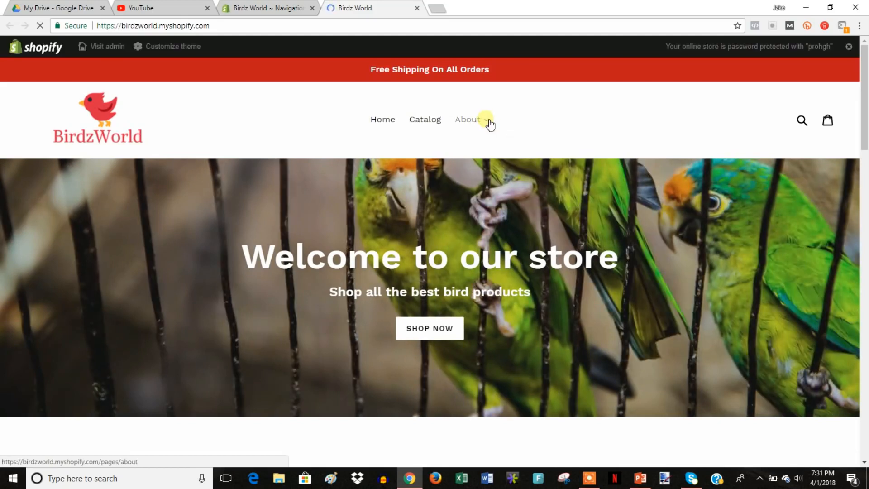
mouse_move(490, 125)
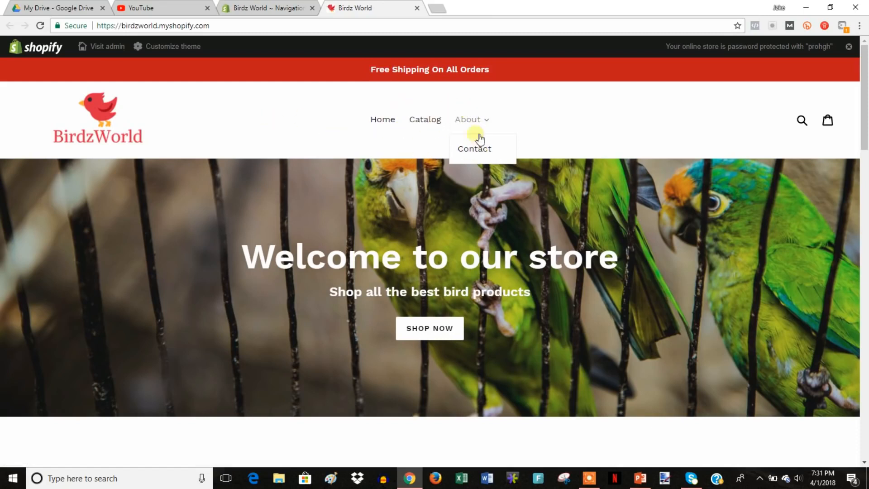
click(417, 8)
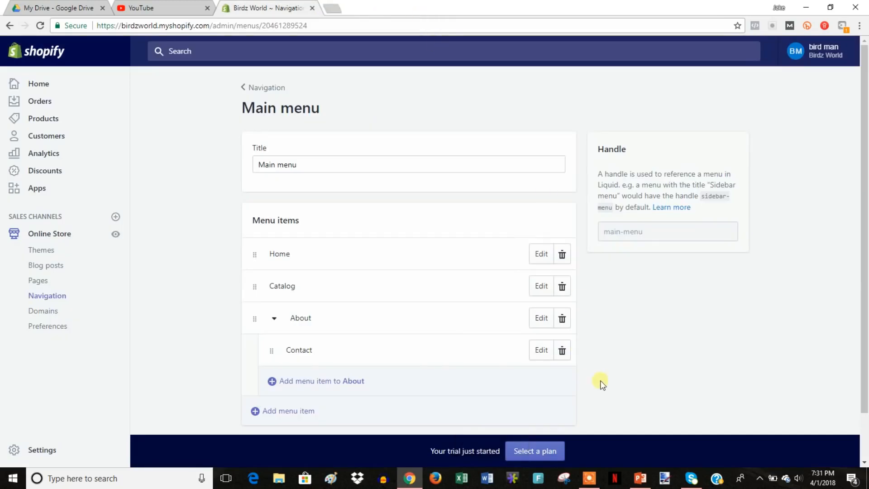
Move Contact back between Catalog and About, save, and return to the menus list.
drag(273, 351, 246, 303)
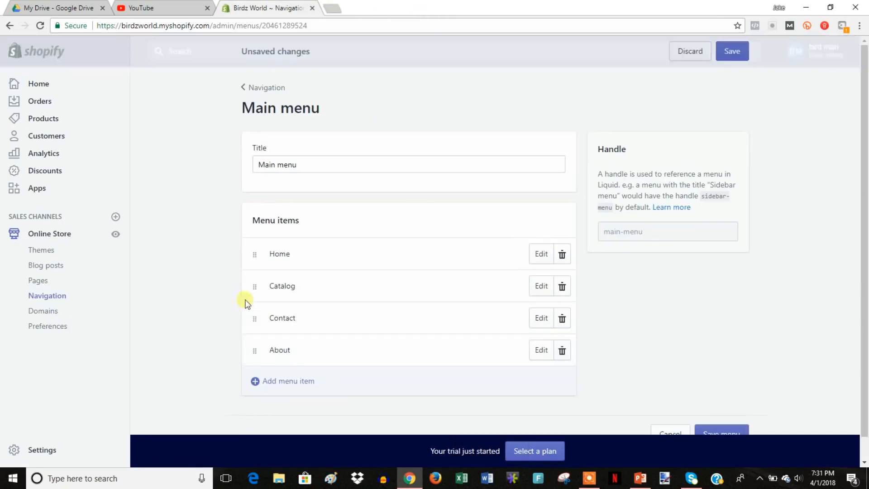
click(732, 51)
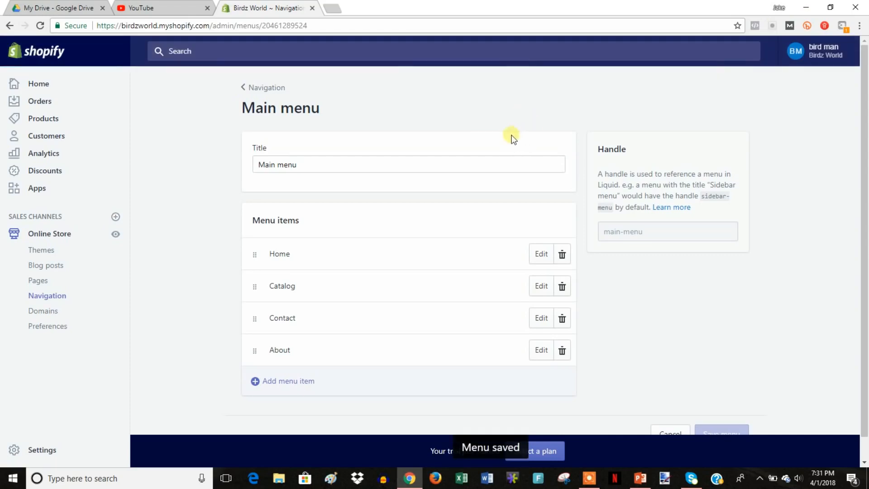
click(267, 88)
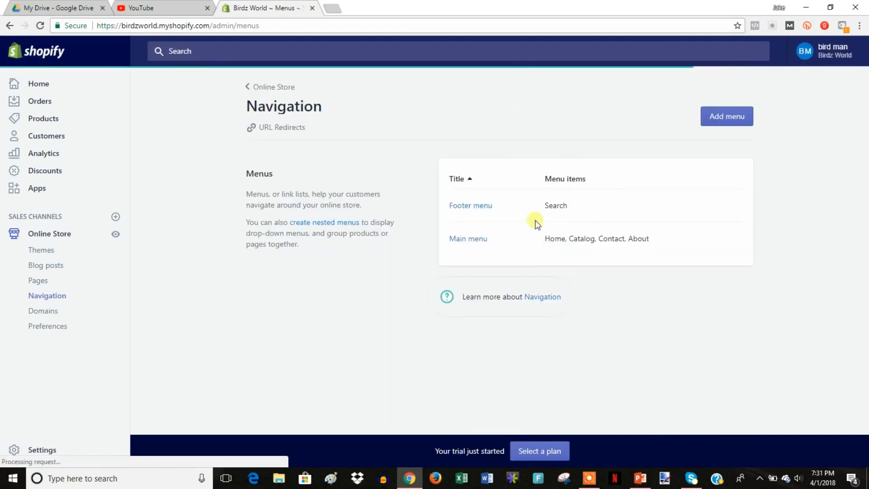
Add a Privacy Policy page link to the Footer menu, save it, and view the storefront.
click(477, 206)
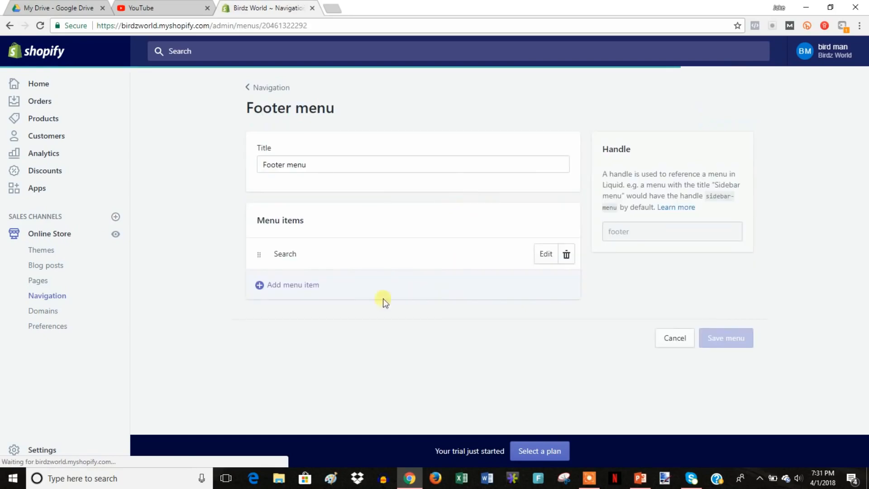
click(310, 283)
click(309, 285)
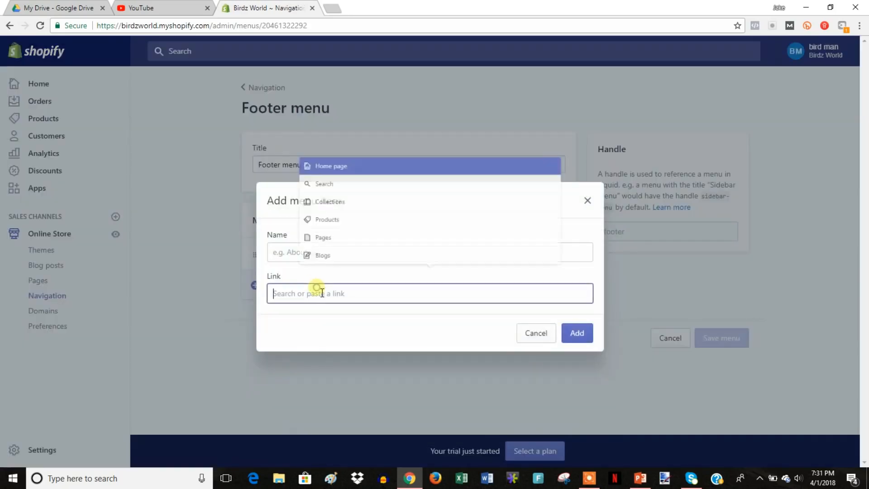
click(323, 235)
click(324, 252)
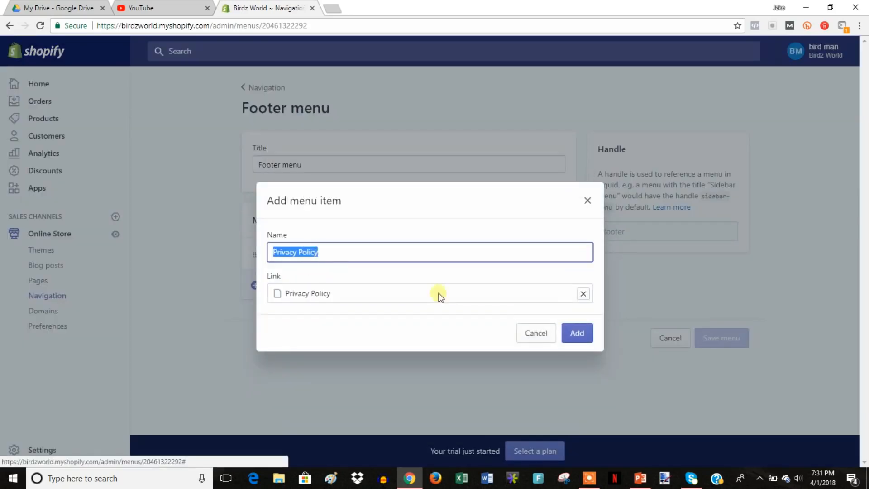
click(577, 333)
click(731, 368)
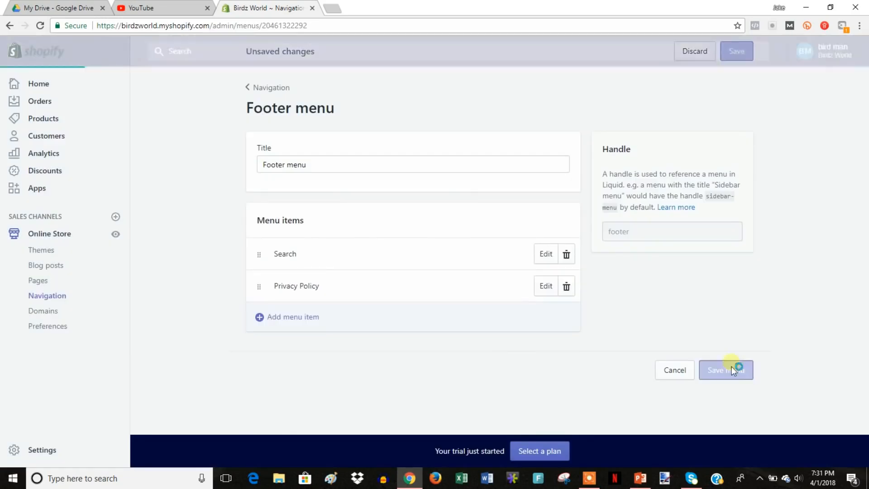
click(116, 235)
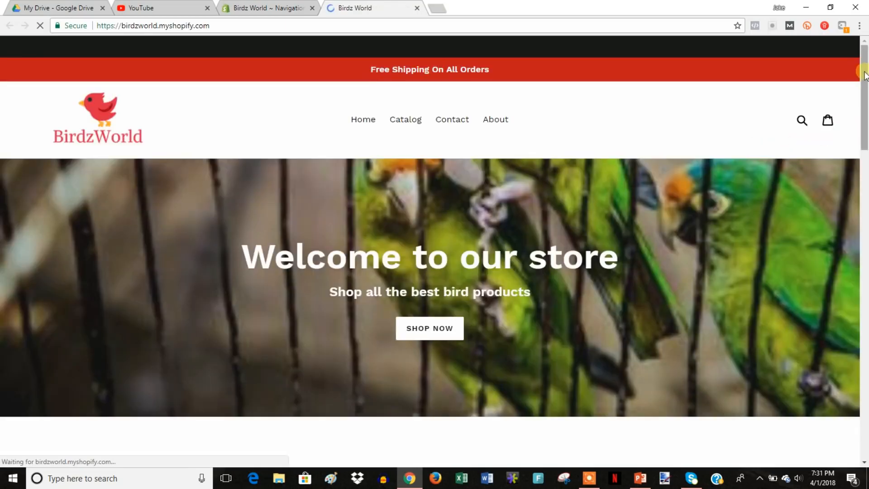
Check the live storefront's footer links, then close it and go to Online Store Preferences.
drag(865, 74, 865, 381)
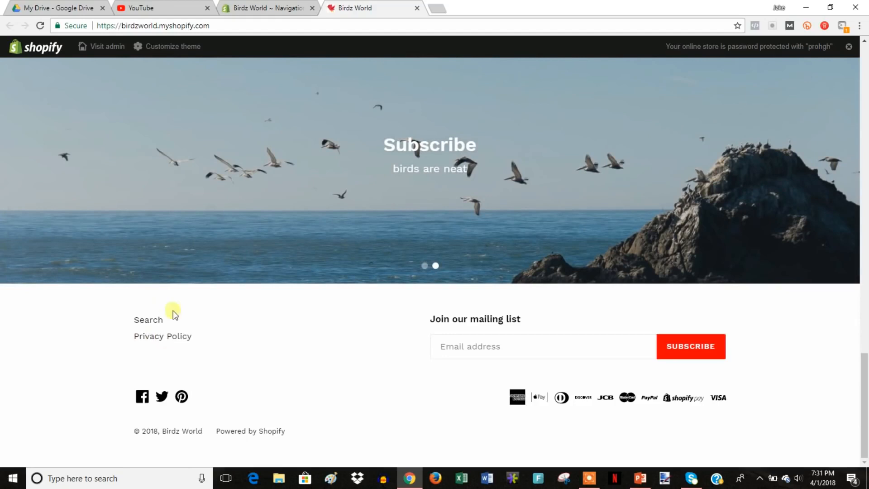
click(417, 8)
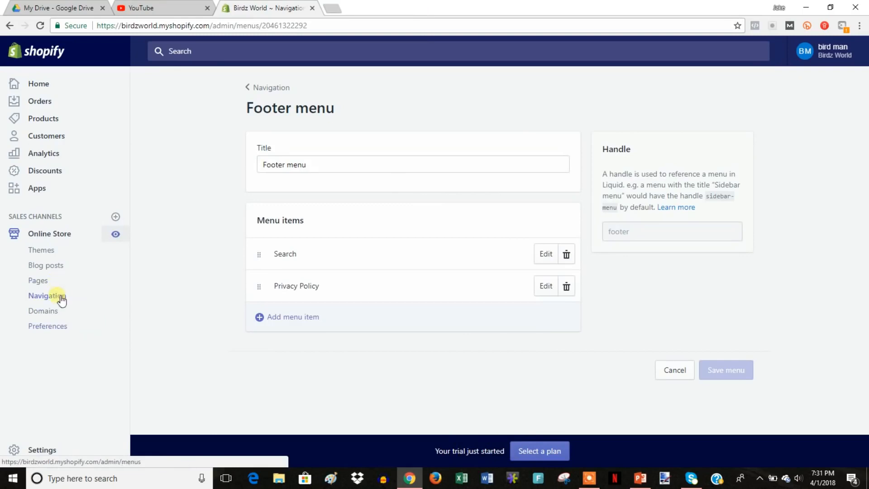
click(58, 327)
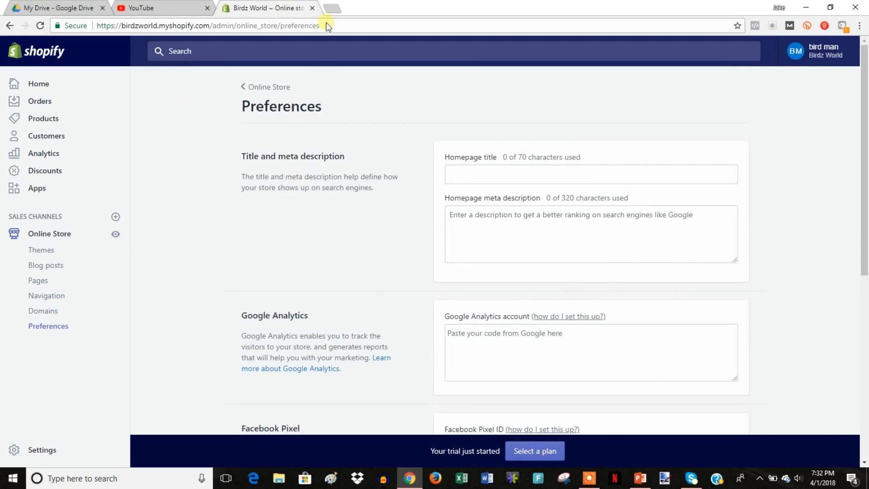
Search Google for 'bird' in a new tab.
click(337, 8)
text(g)
key(Return)
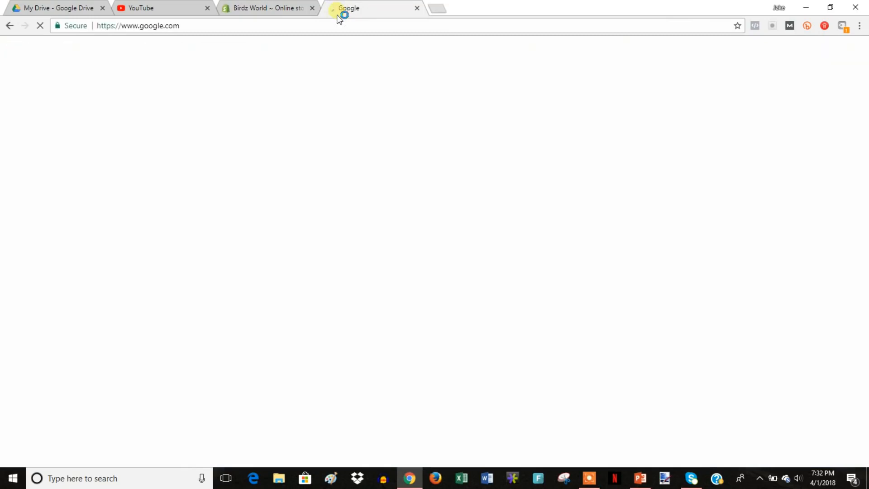
text(bird)
key(Return)
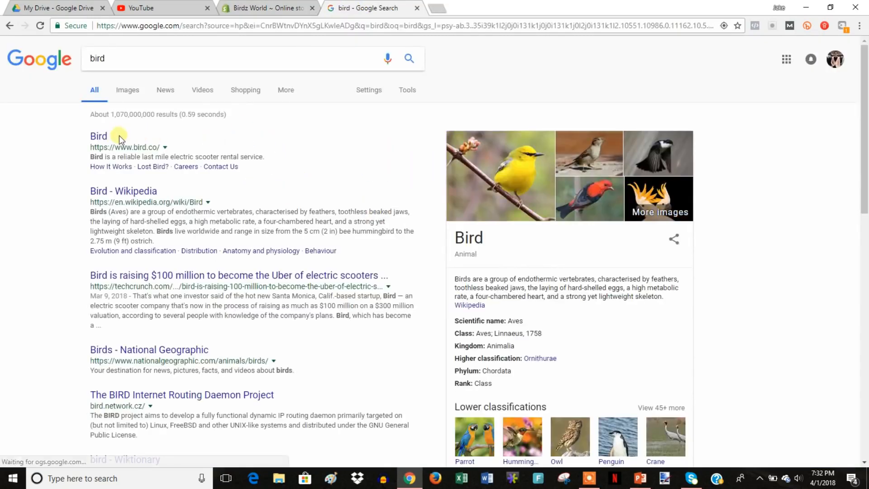
Highlight the first result's title and description, then return to the store Preferences page.
drag(126, 135, 93, 132)
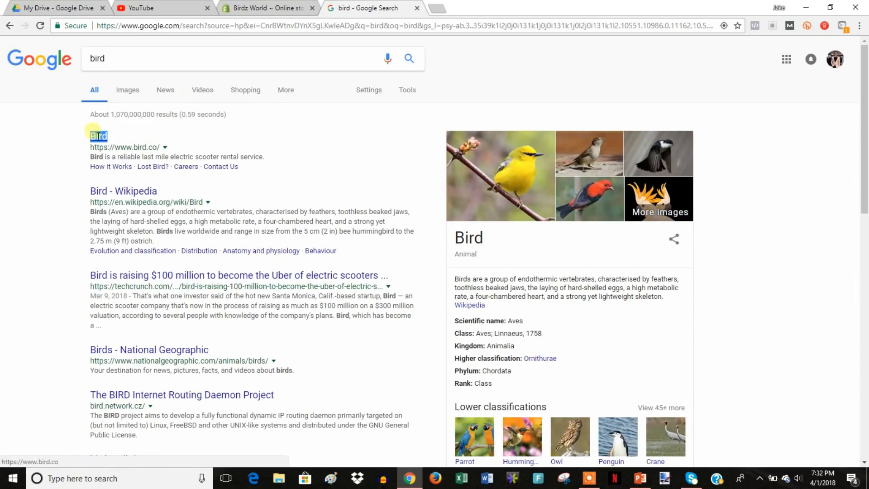
drag(266, 157, 88, 159)
click(335, 166)
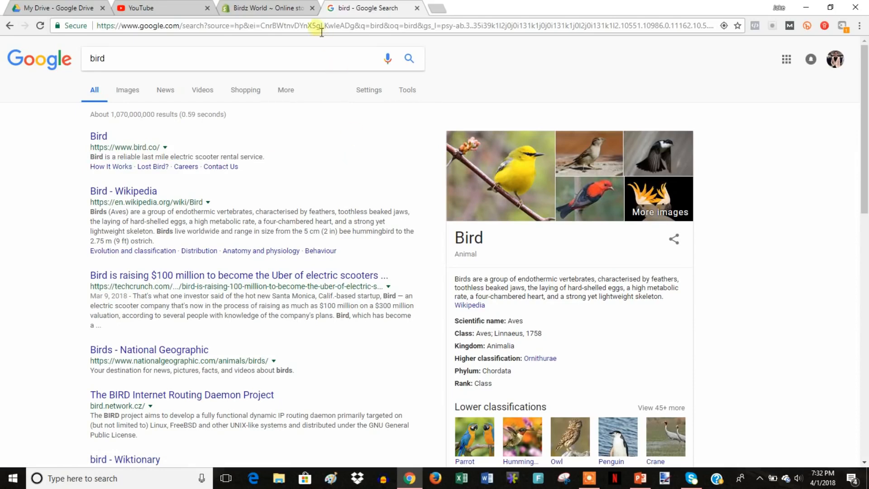
click(282, 7)
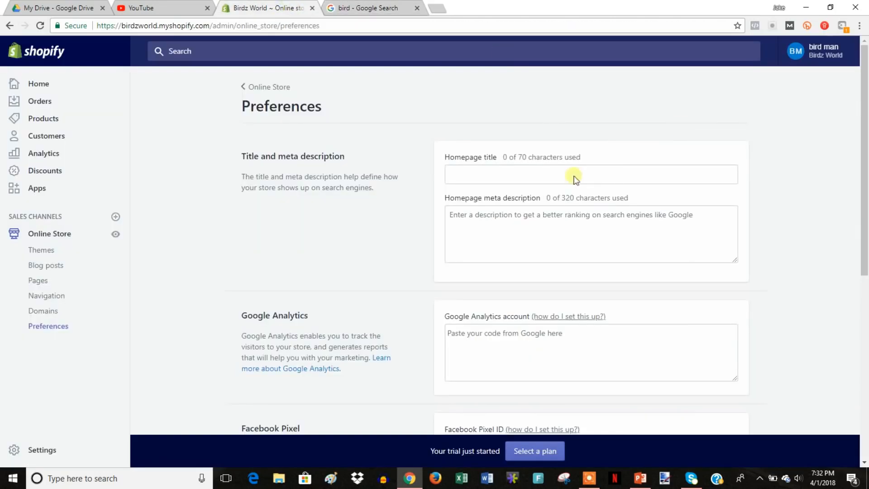
Enter homepage title 'Birdz World - Shop The Best Bird Products' and meta description 'Subscribe right now'.
click(417, 8)
click(520, 175)
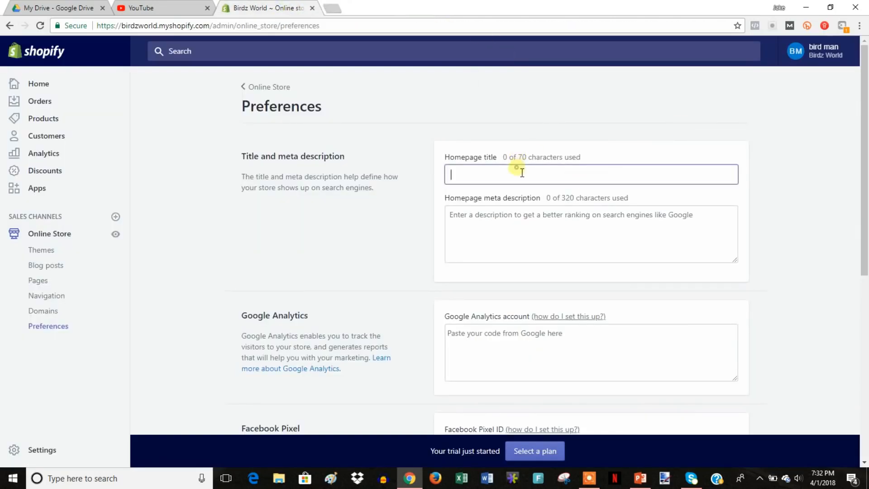
text(B)
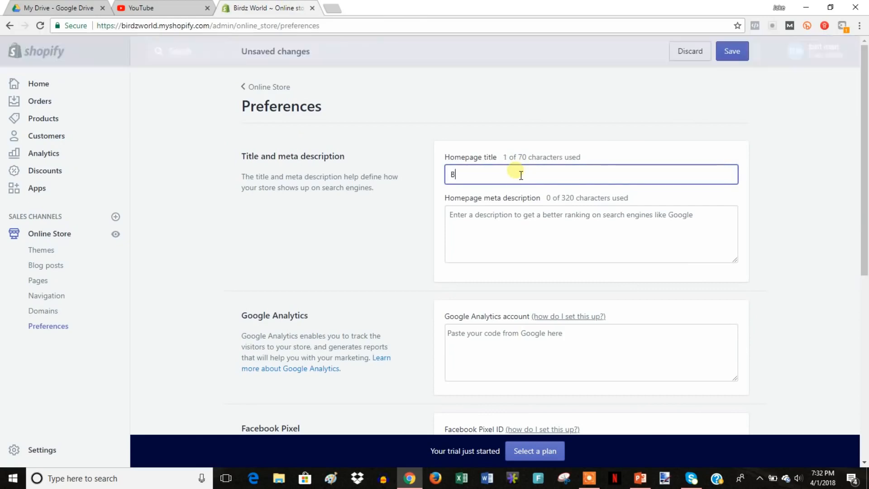
text(irdz World - Shop The Best Bird Products)
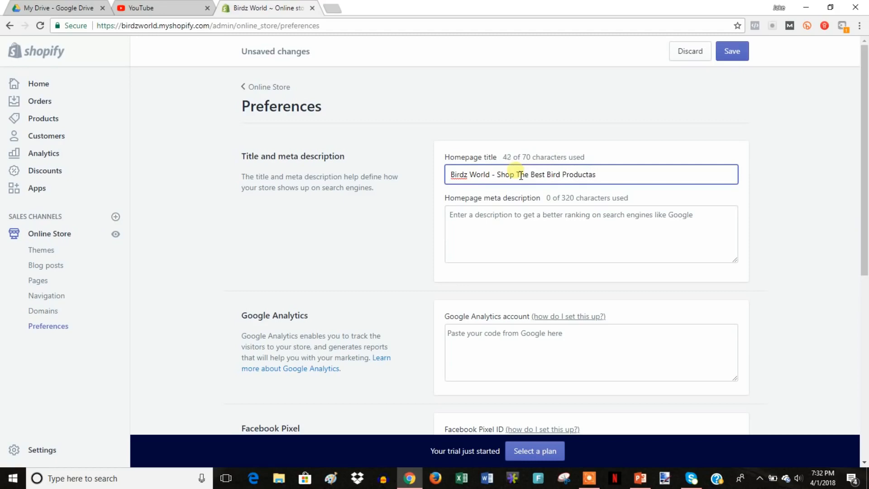
click(513, 214)
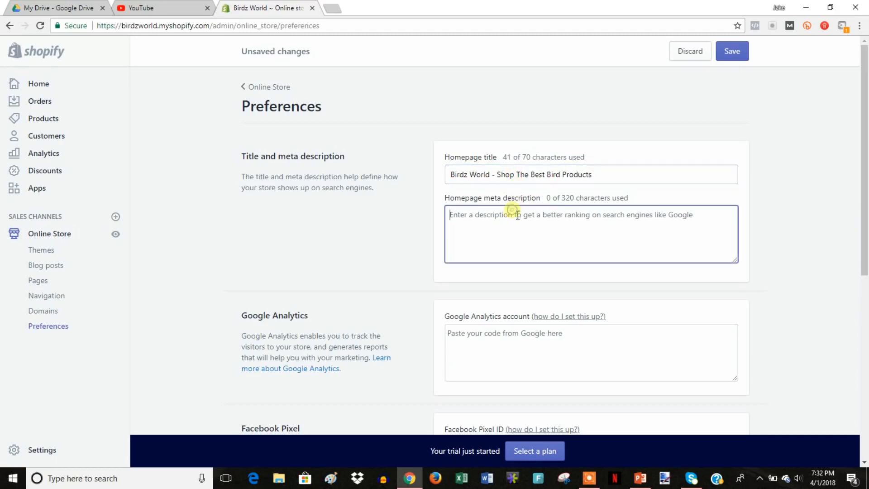
text(Subscribe right now :))
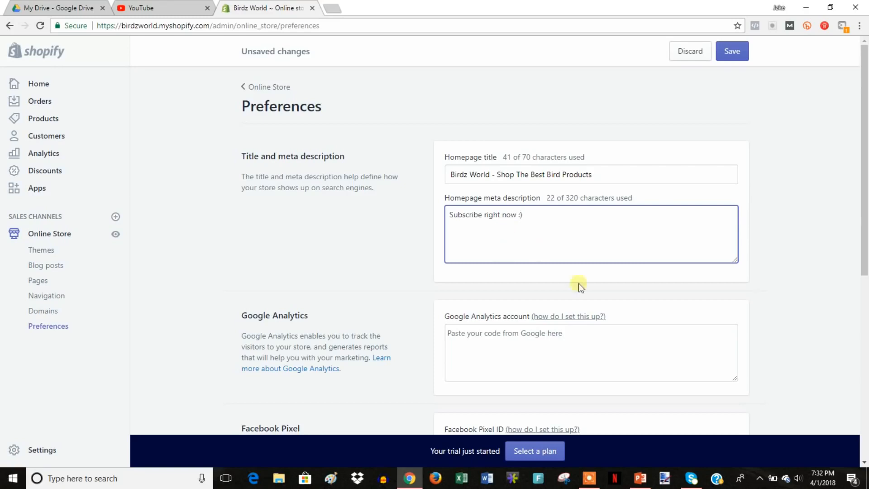
Review the Preferences page and save the homepage title and meta description 'Subscribe right now :)'.
scroll(578, 285, down, 2)
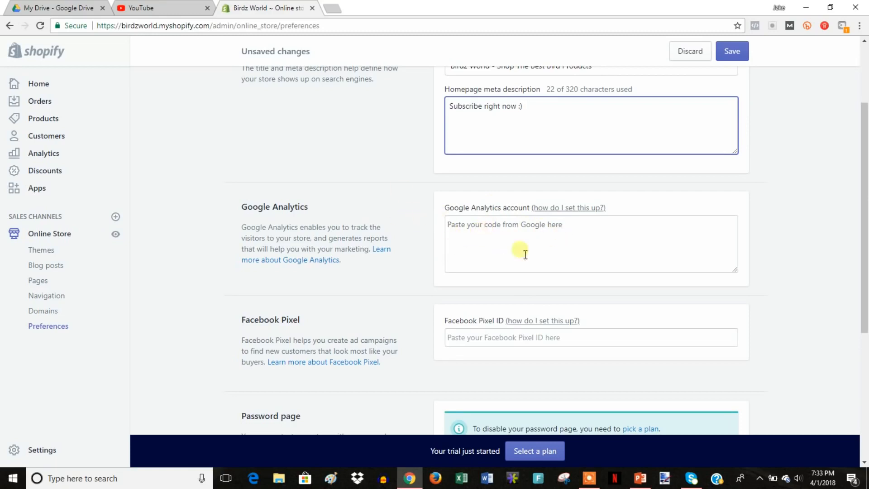
scroll(527, 246, down, 1)
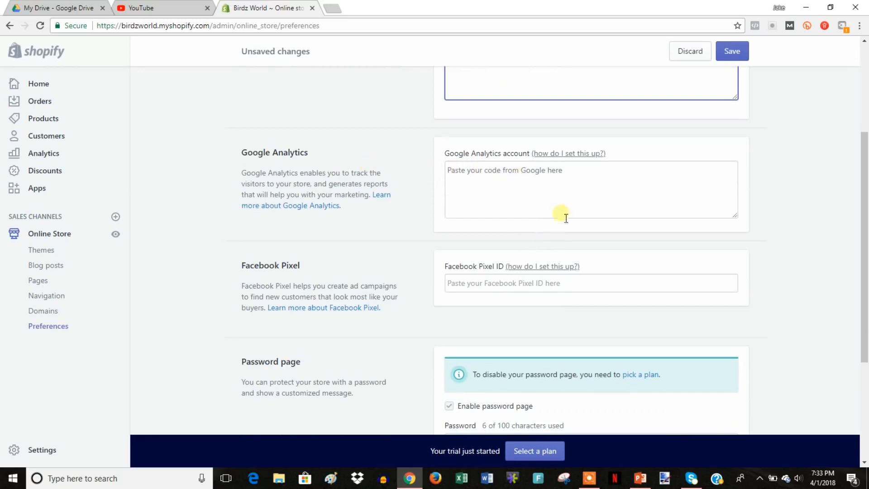
scroll(505, 227, down, 1)
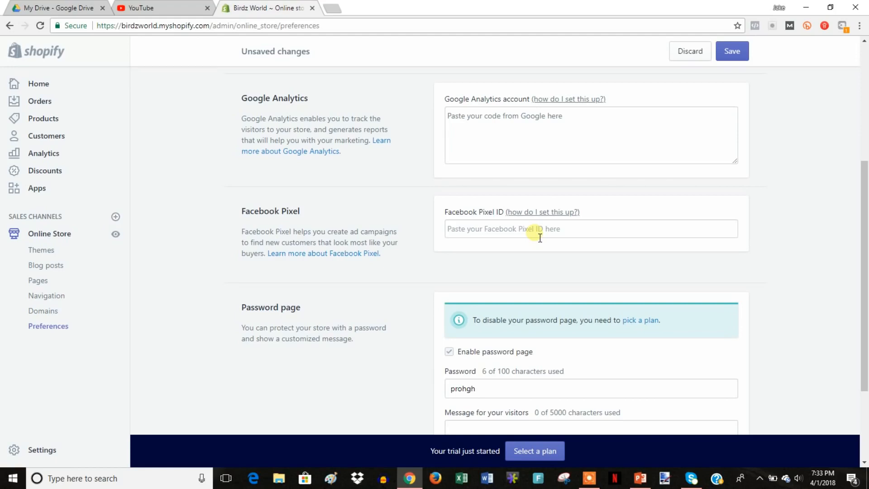
scroll(594, 263, down, 3)
scroll(597, 264, up, 5)
scroll(597, 263, down, 5)
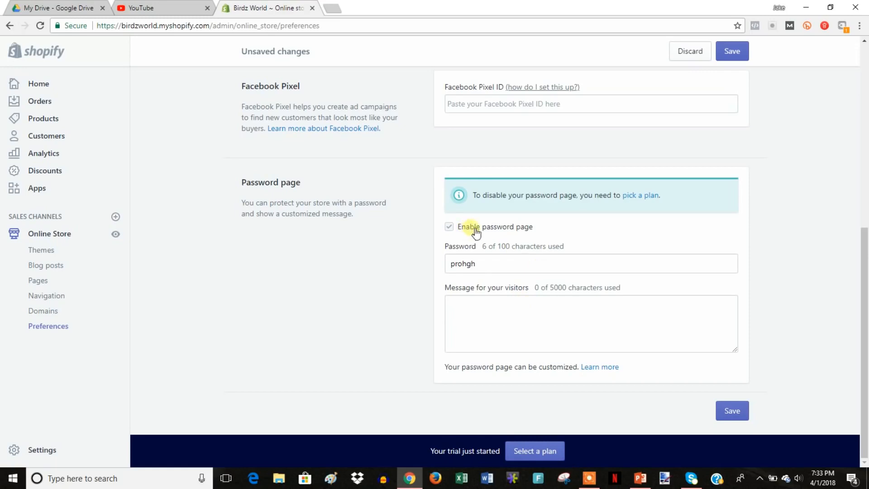
scroll(633, 273, up, 1)
scroll(633, 274, up, 7)
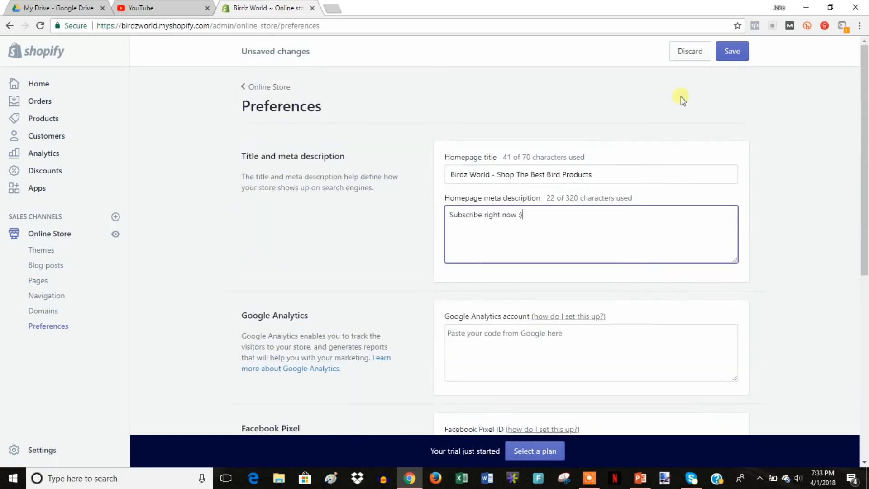
click(740, 49)
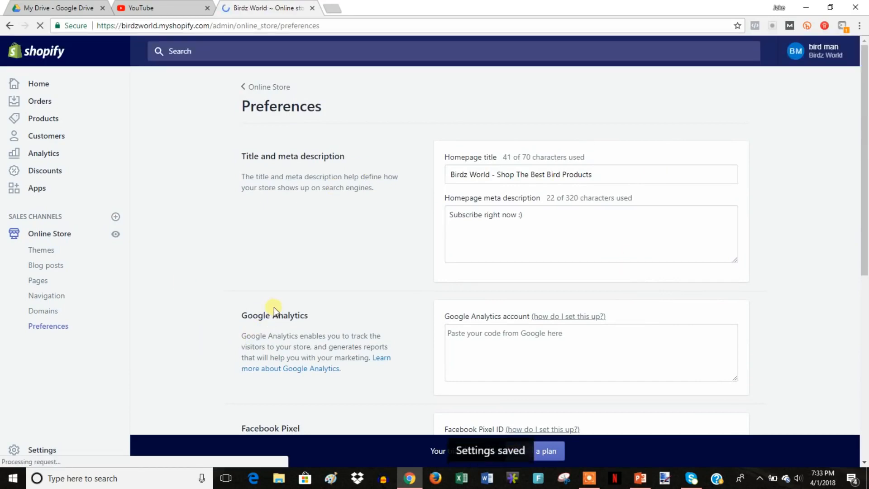
click(64, 271)
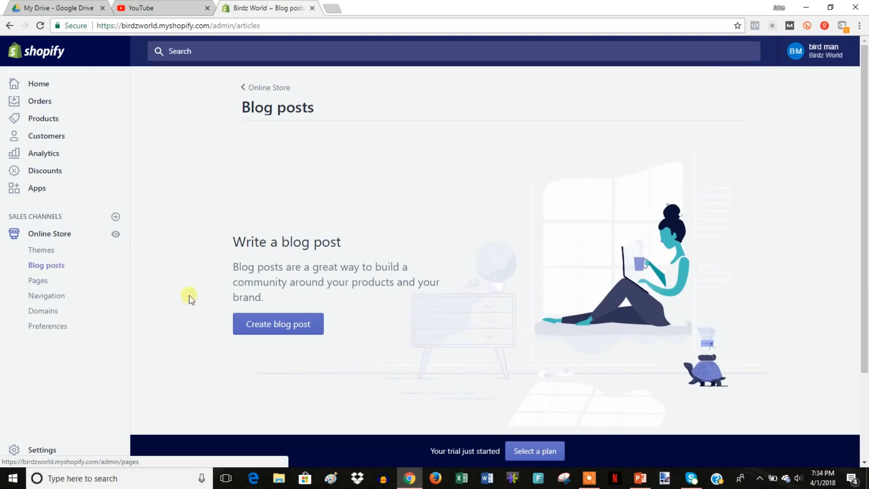
Start a new blog post titled 'sample blog' with filler body text.
click(311, 326)
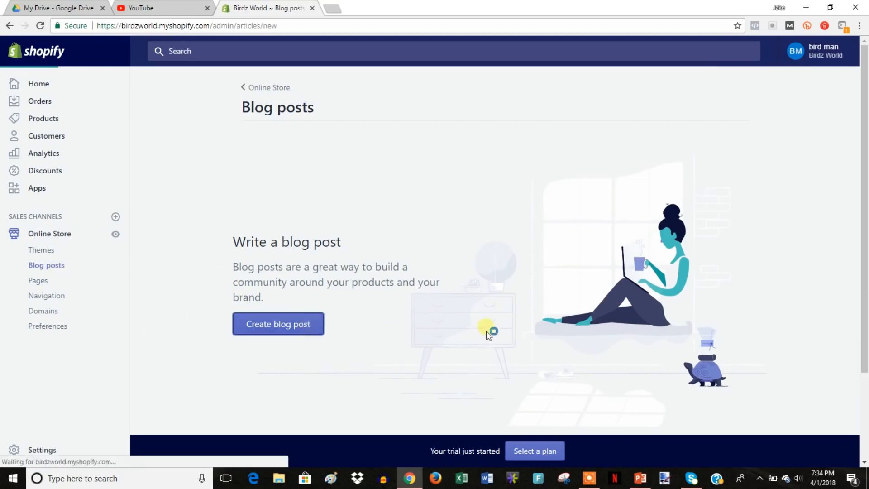
click(437, 175)
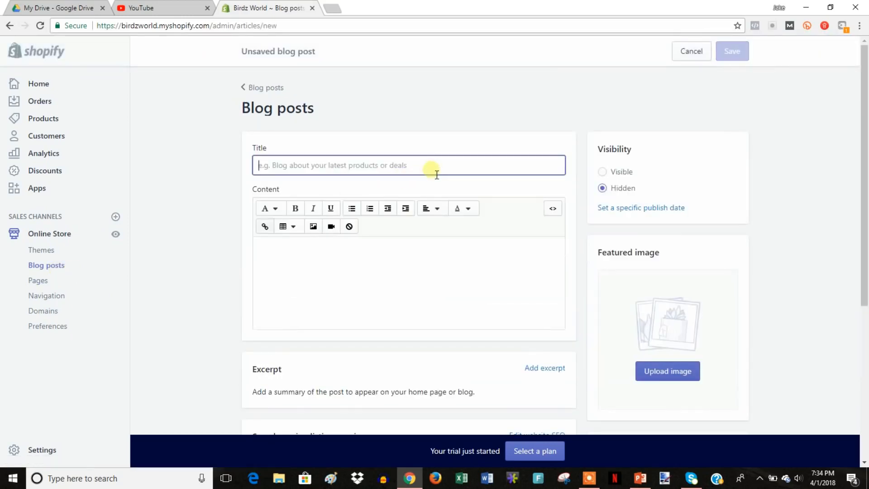
text(sample blog)
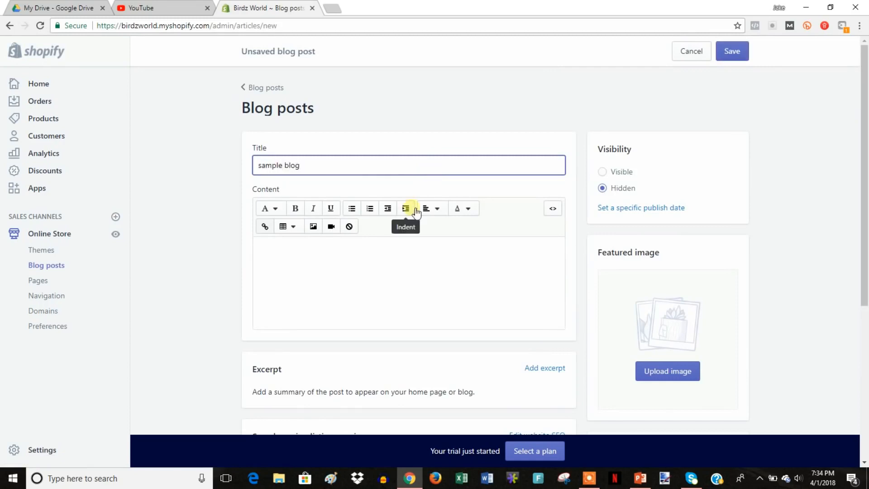
click(395, 255)
text(kvhuvdsnjovhiodsbhidfbgihsdgidfbfgbn)
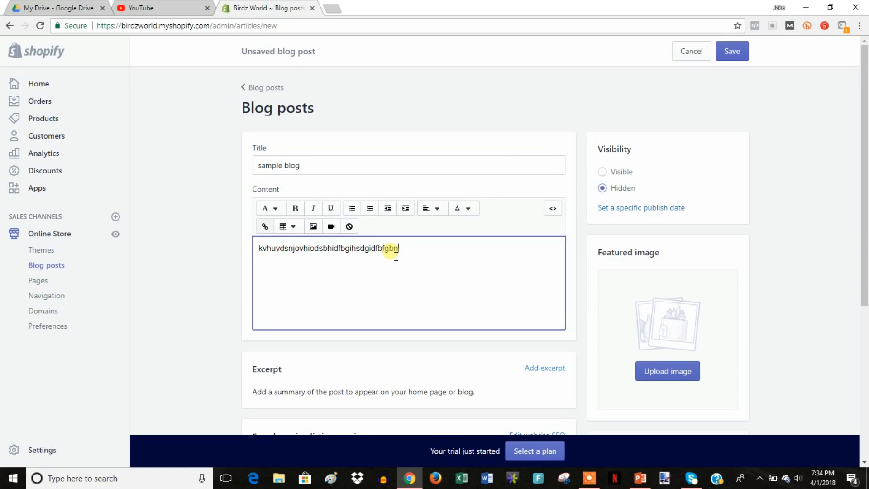
Set the bg2 lovebirds image as featured image, save the post, and preview it.
click(686, 371)
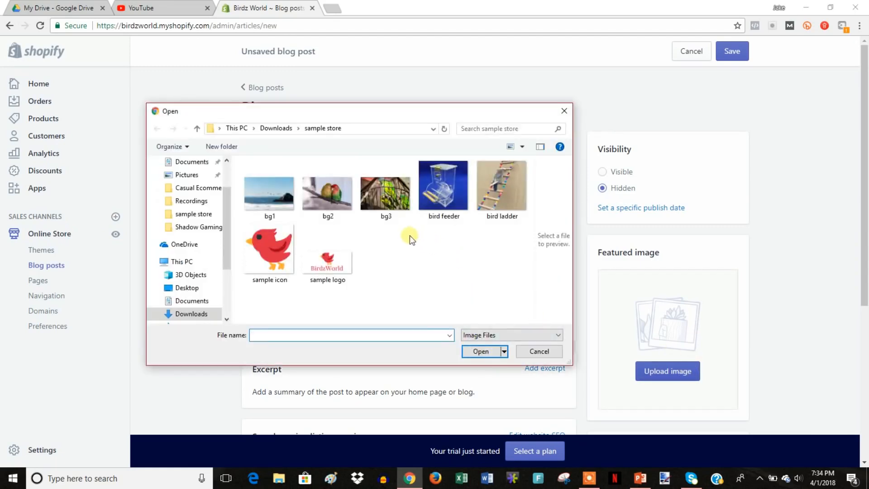
double_click(327, 203)
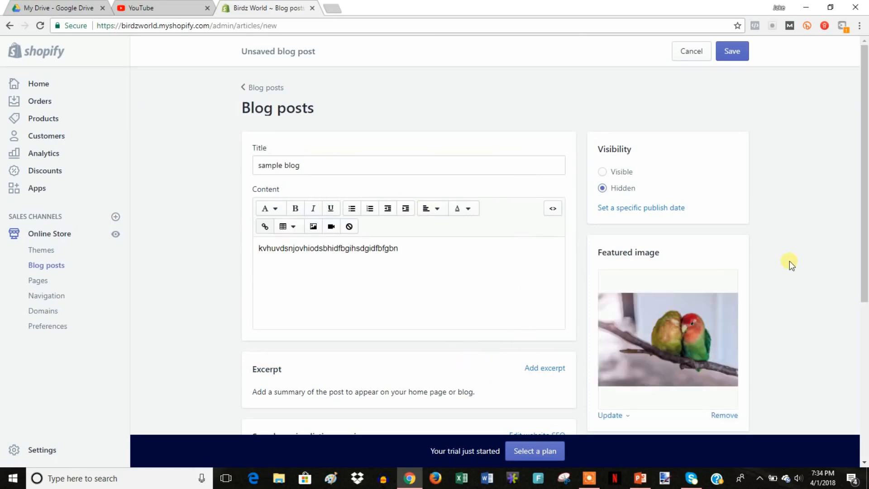
click(738, 51)
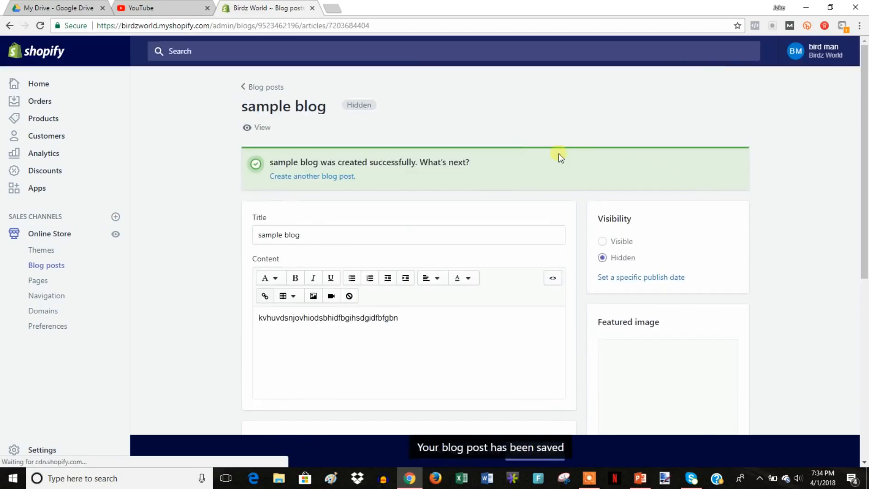
click(271, 131)
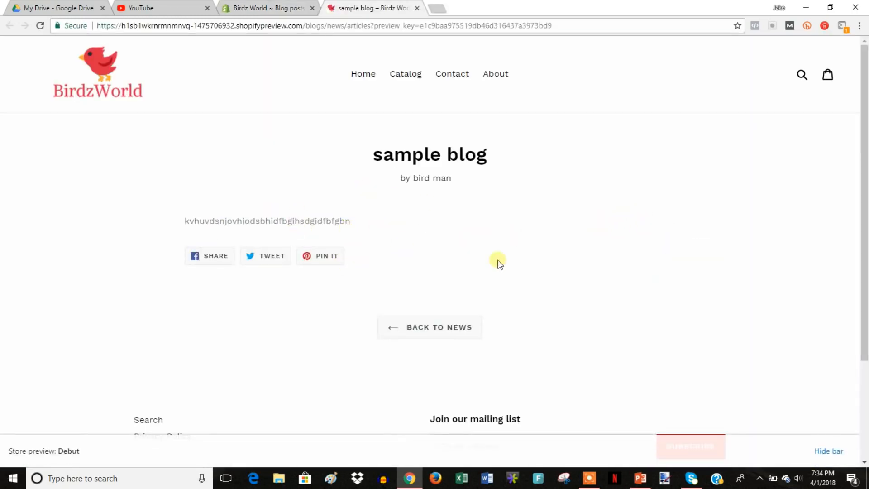
Go back to the News listing, close the preview tab, and show the Products list.
click(443, 329)
click(417, 8)
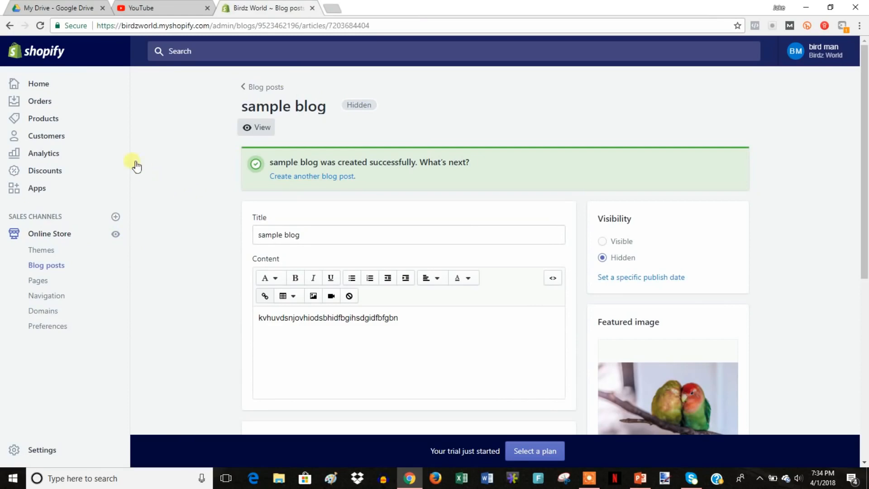
click(50, 119)
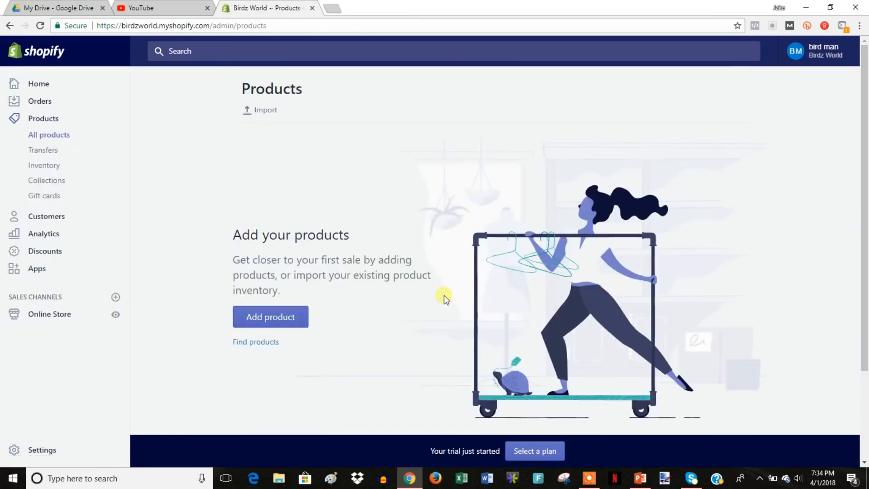
Add a product titled 'Bird Feeder' with the description 'Product description'.
click(278, 318)
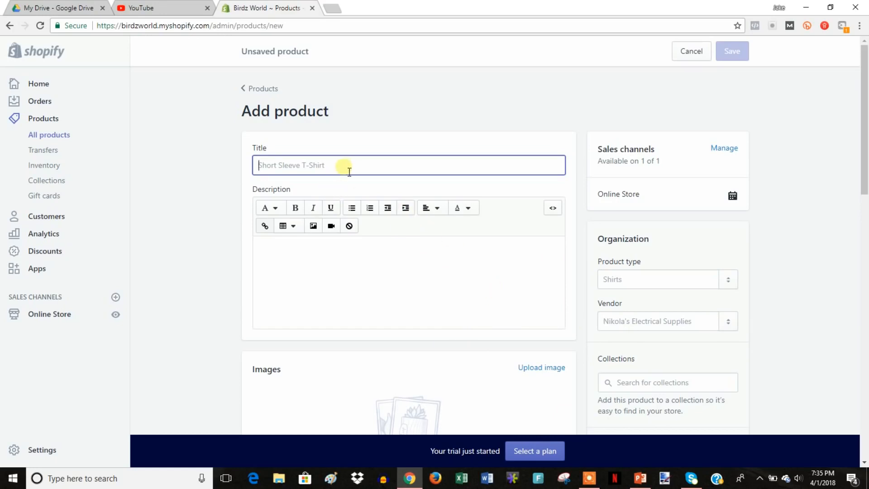
text(Bi)
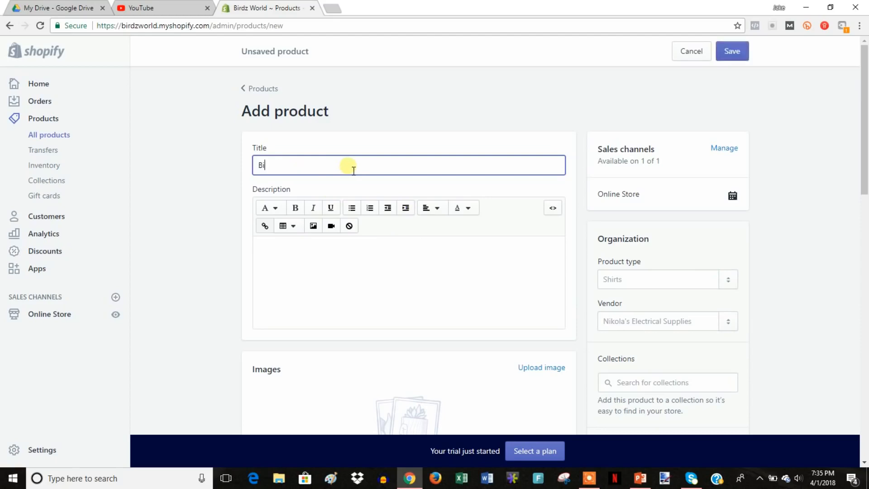
text(rd Feeder)
click(380, 272)
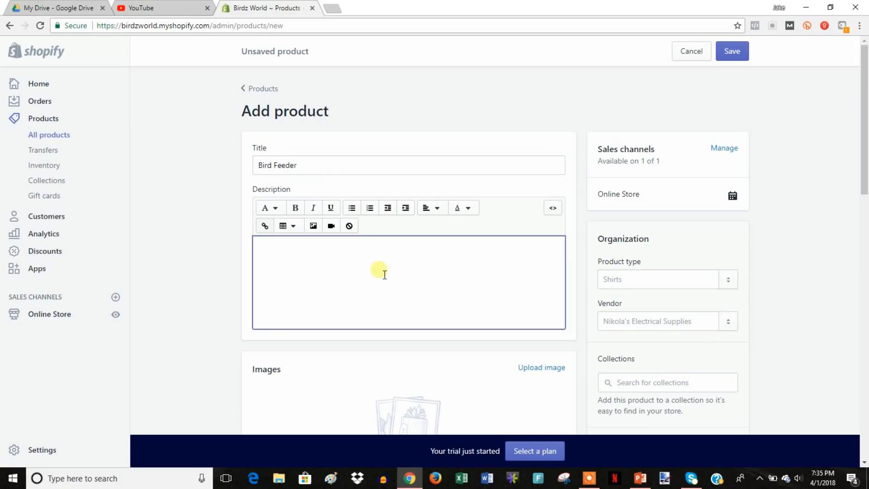
text(Product description)
scroll(392, 272, down, 2)
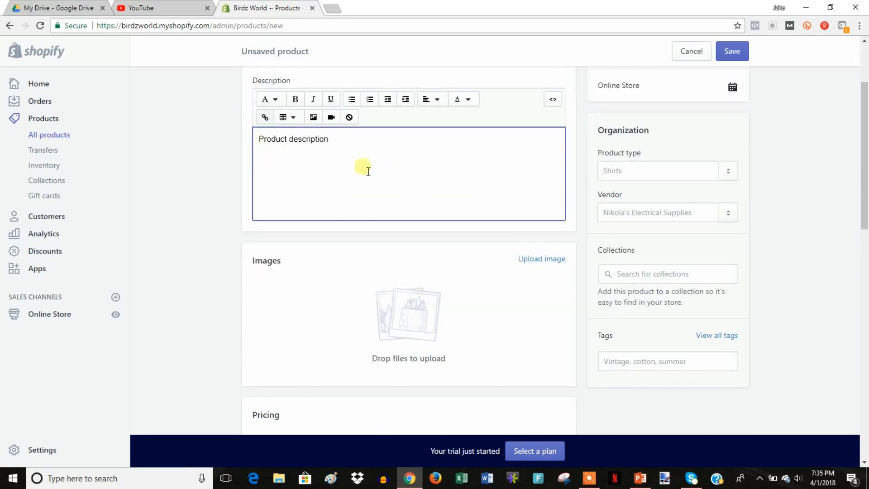
Upload the bird feeder photo and create 'feeder' as the product type.
click(542, 259)
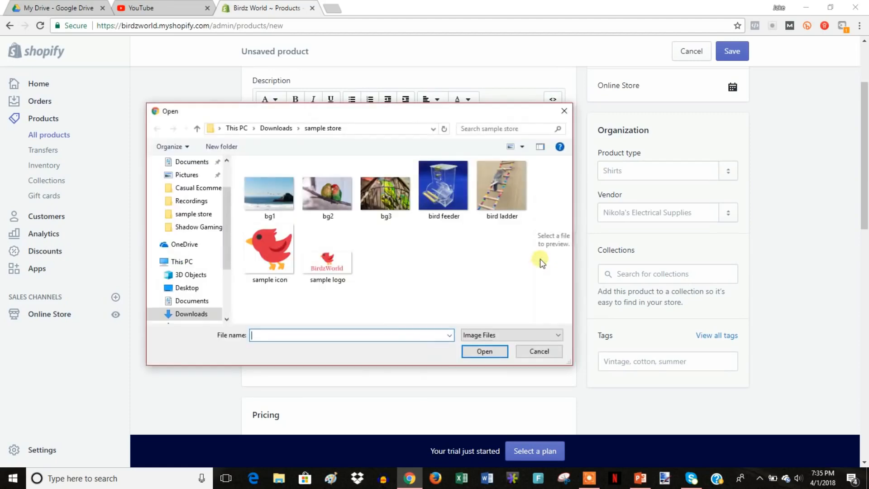
double_click(443, 188)
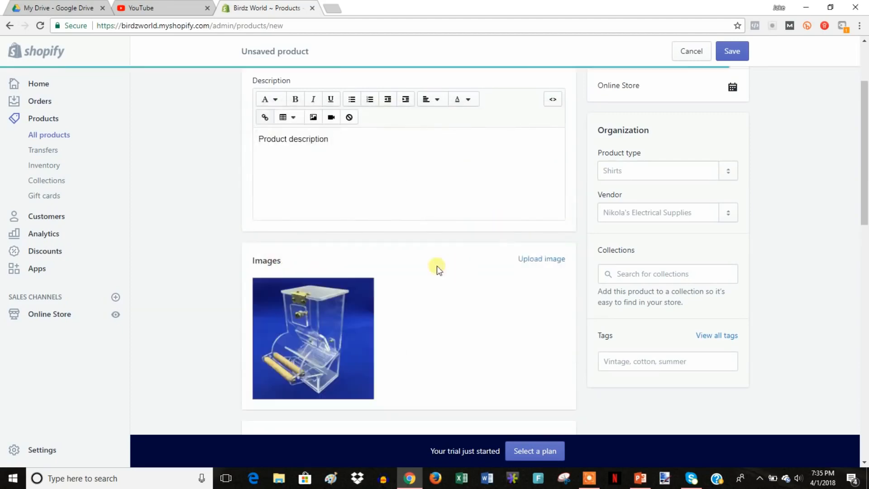
scroll(778, 311, up, 3)
scroll(779, 311, down, 2)
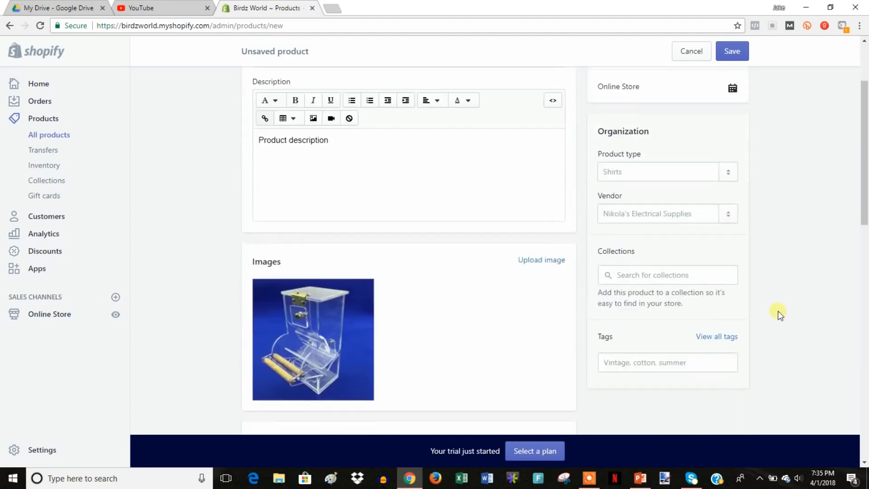
click(634, 175)
text(feeder)
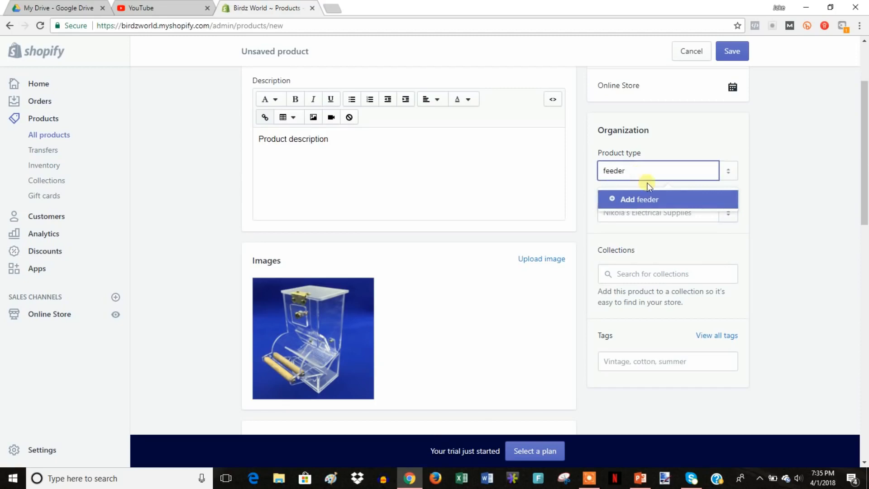
click(652, 203)
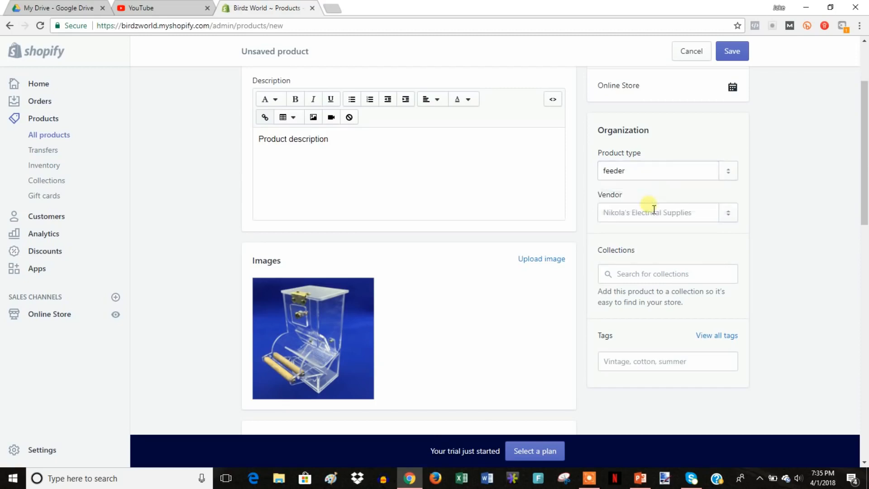
Add the product to the Home page collection.
click(664, 275)
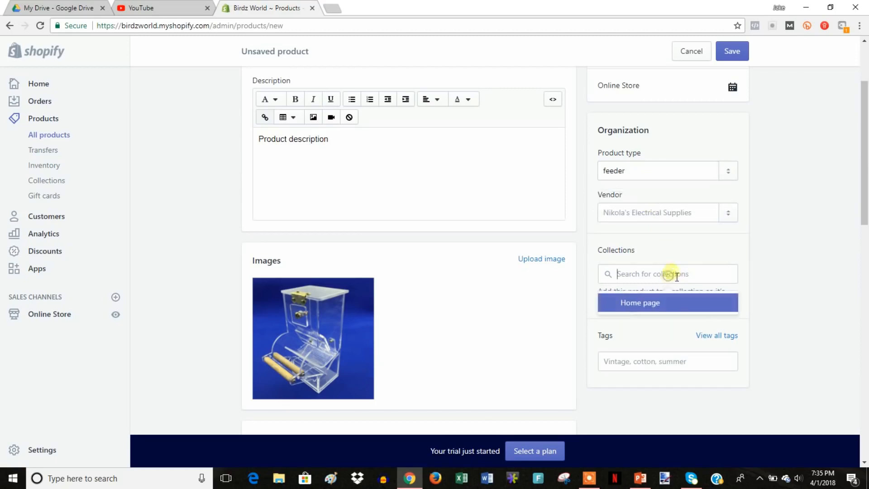
click(671, 306)
click(764, 278)
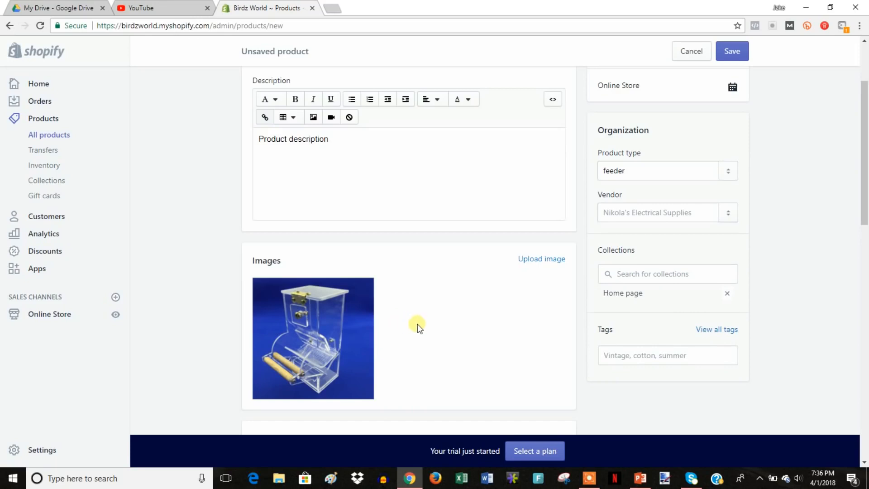
scroll(790, 325, down, 1)
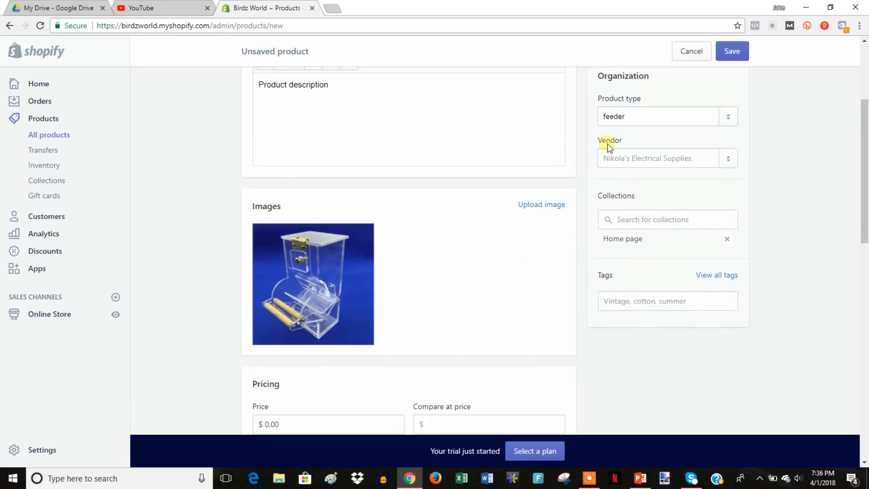
scroll(681, 268, down, 1)
click(689, 253)
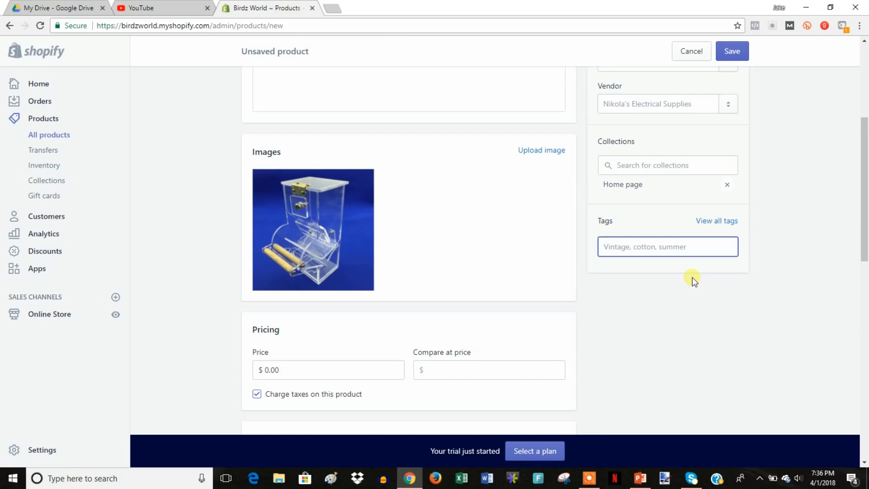
Tag the product with 'feeder' and 'bird feeder'.
text(feeder)
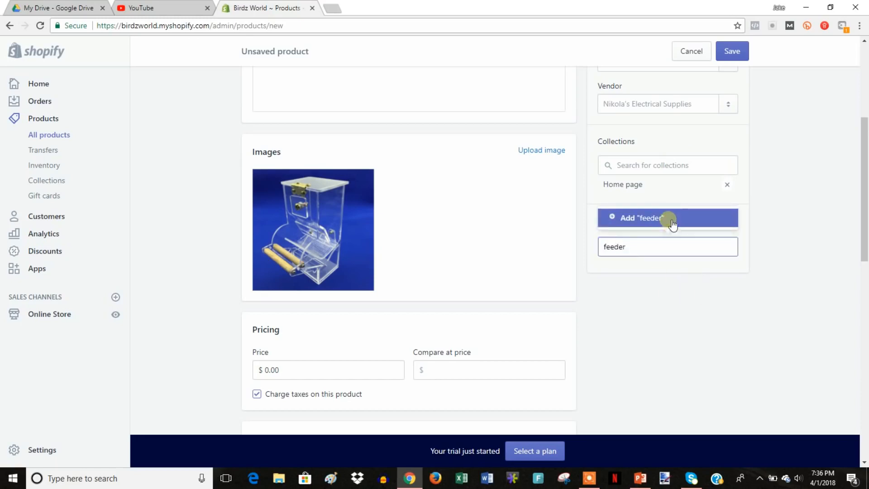
click(673, 223)
click(662, 248)
text(bir)
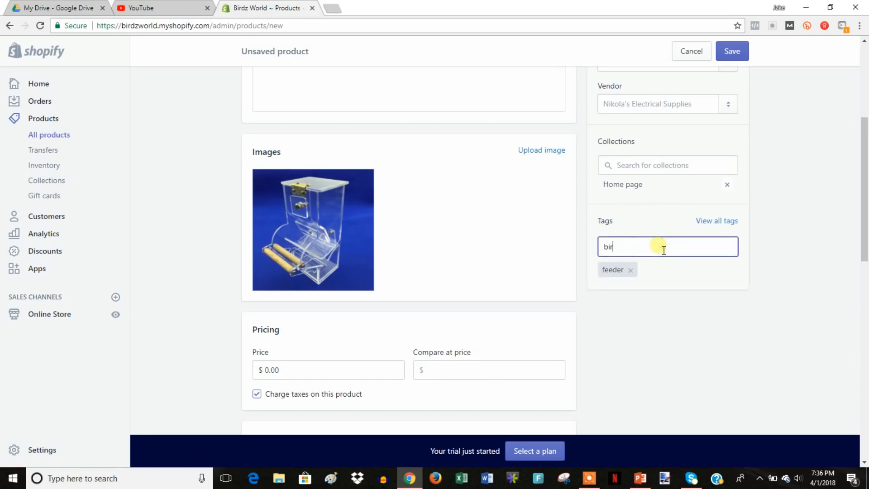
text(d feeder)
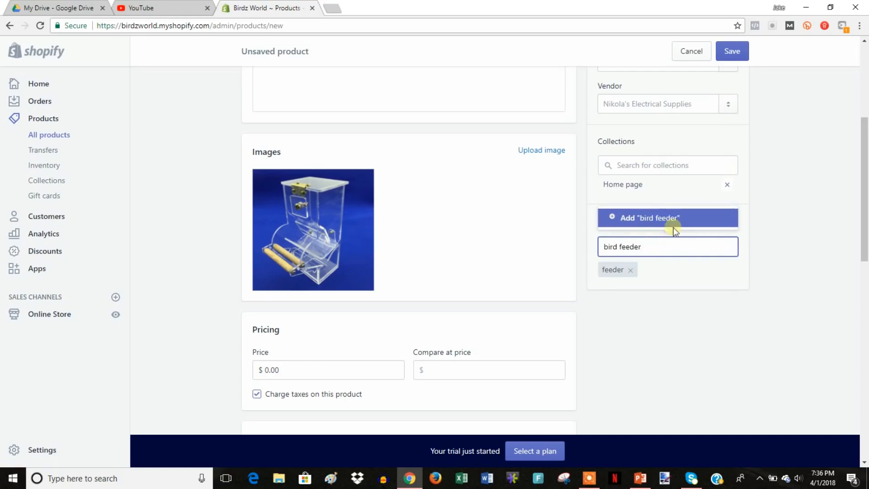
click(673, 228)
Set the price and compare-at price to 34.99 and save the product.
scroll(738, 279, down, 1)
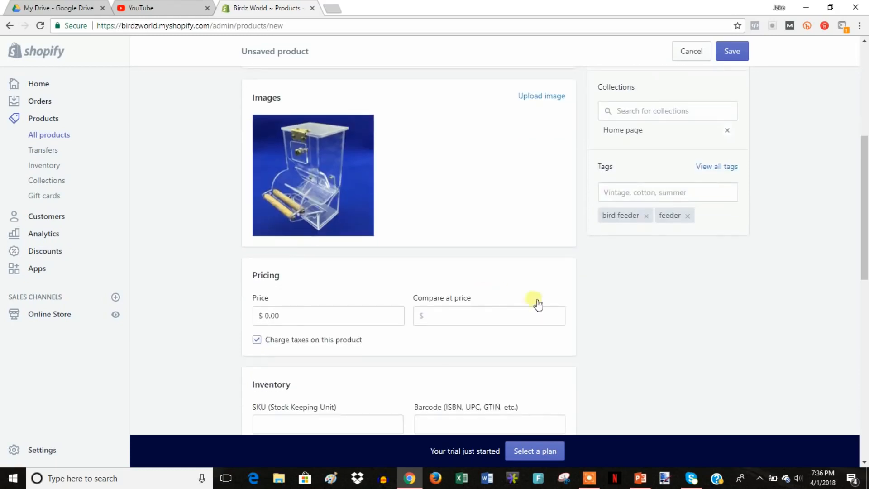
click(287, 317)
double_click(398, 320)
text(34)
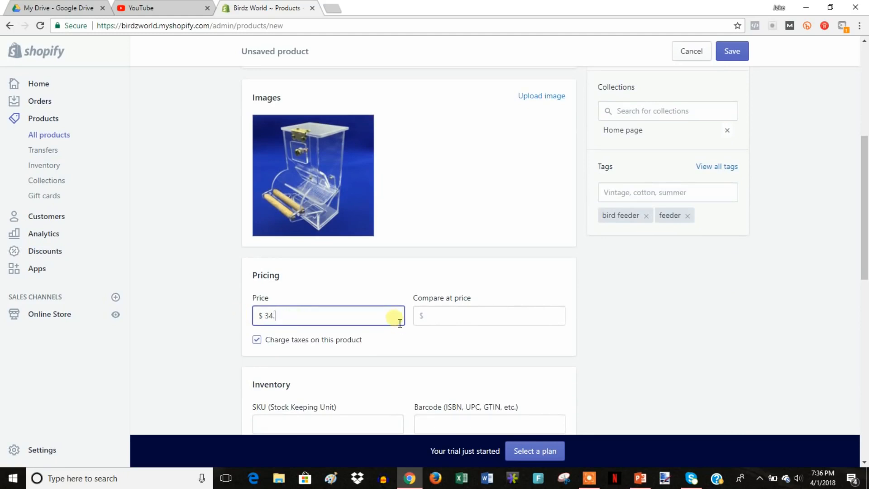
click(448, 319)
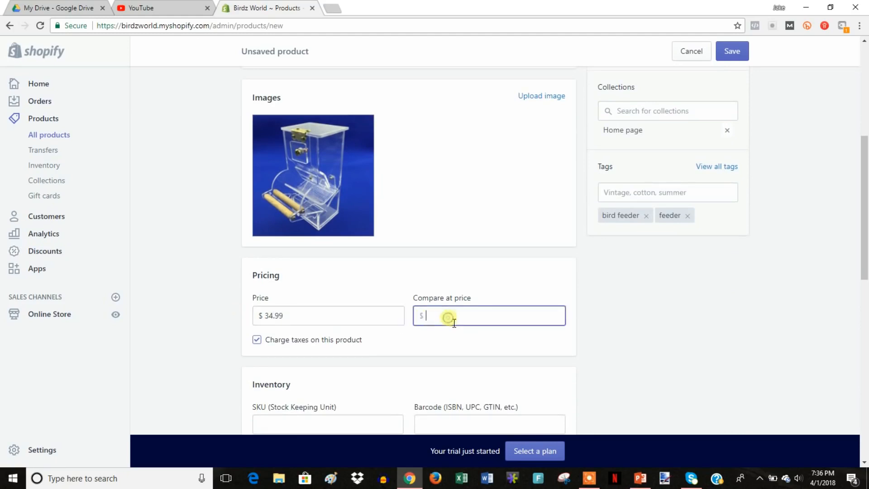
text(34.99)
click(745, 61)
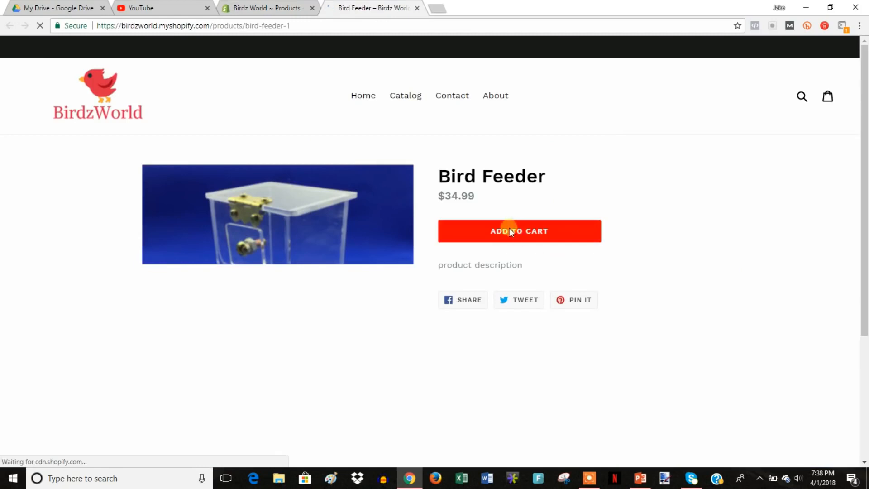
Change the Bird Feeder's compare-at price to 49.99 and save.
drag(472, 200, 491, 198)
click(493, 202)
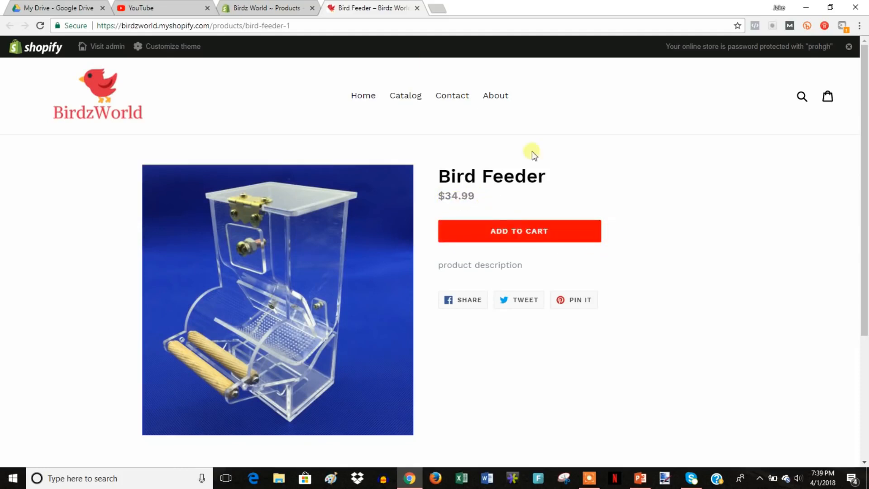
click(269, 8)
scroll(496, 235, down, 2)
scroll(493, 230, down, 6)
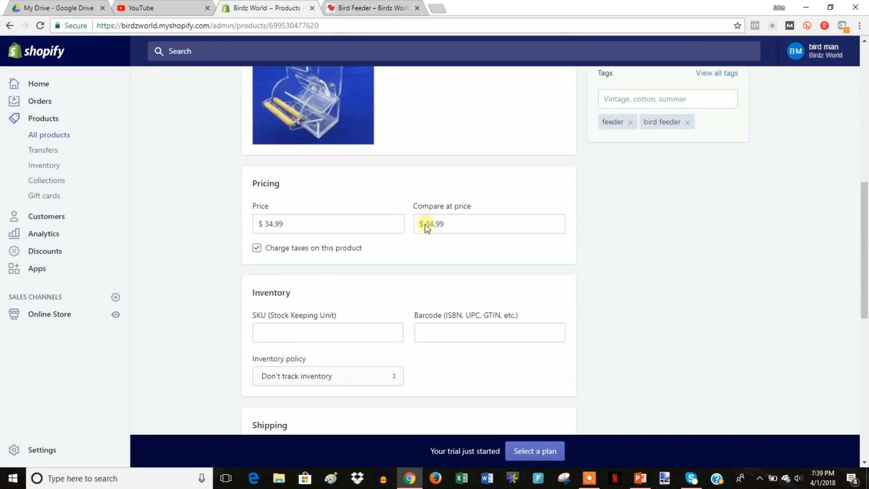
double_click(431, 228)
text(49.99)
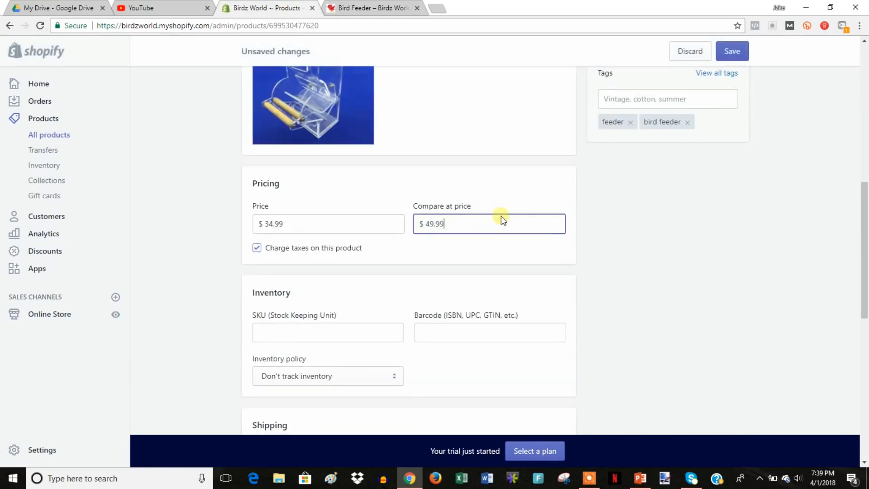
click(737, 52)
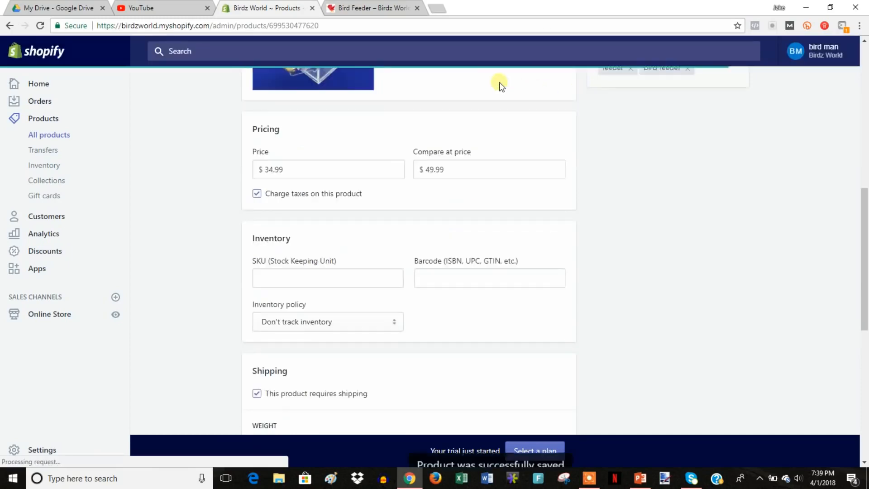
Reload the storefront page to confirm $49.99 struck through beside the $34.99 sale price.
click(372, 8)
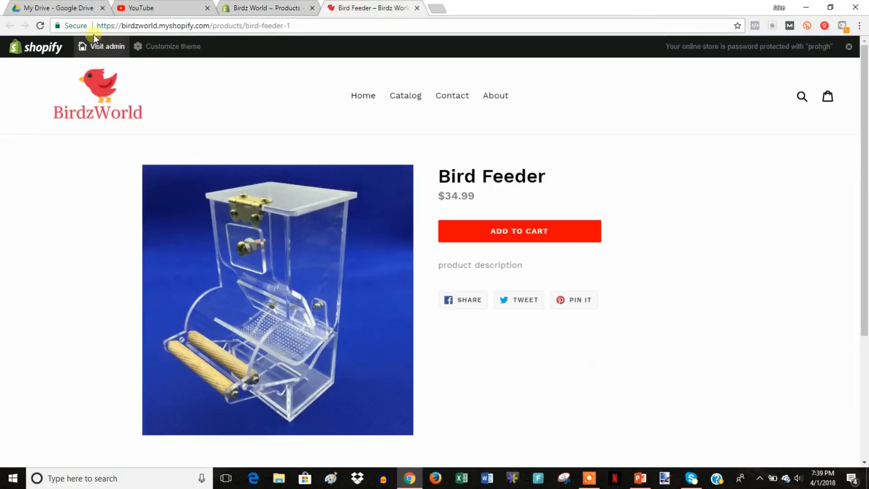
click(40, 25)
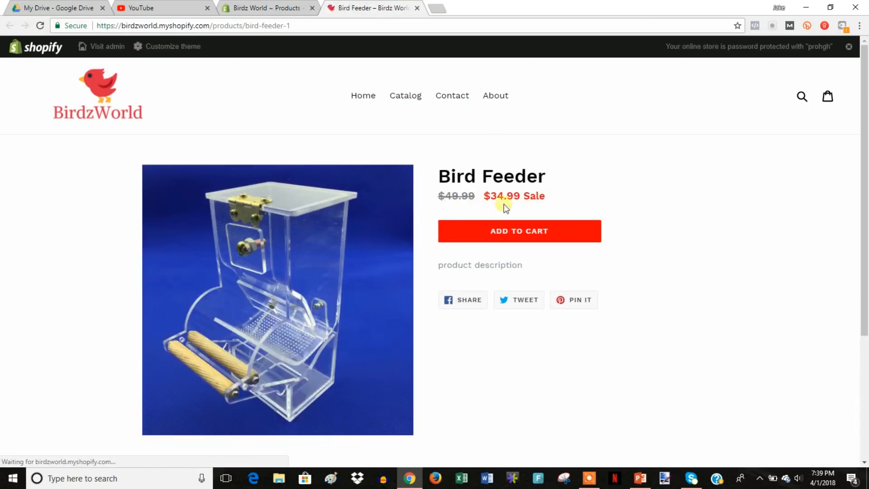
mouse_move(491, 199)
mouse_down()
mouse_move(525, 201)
mouse_move(500, 205)
mouse_up()
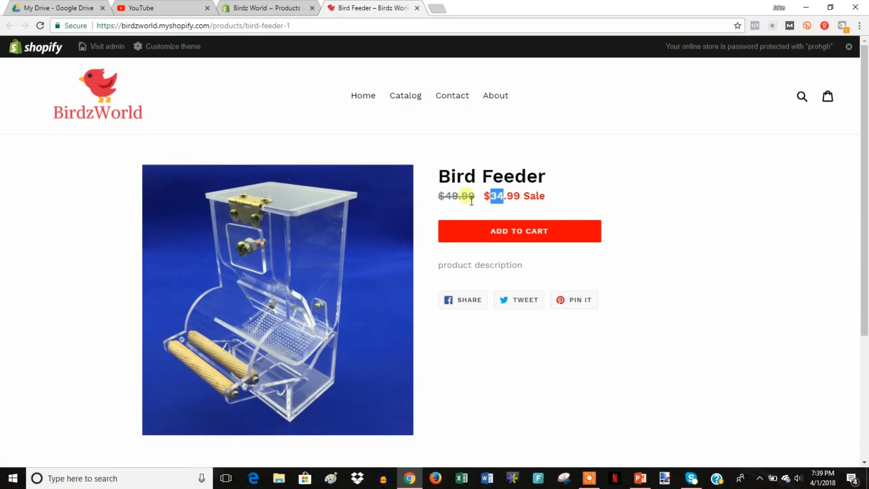
click(541, 201)
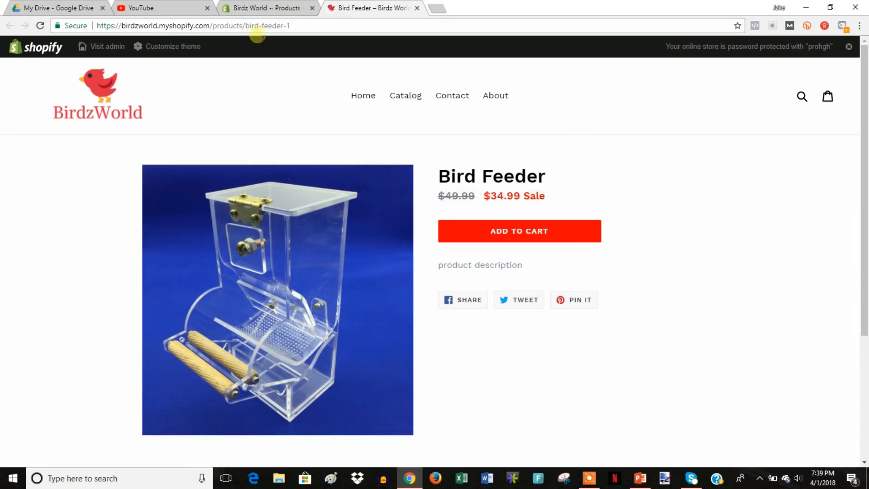
key(ctrl+shift+Tab)
Enter BF-01 as the Bird Feeder's SKU.
scroll(665, 237, down, 1)
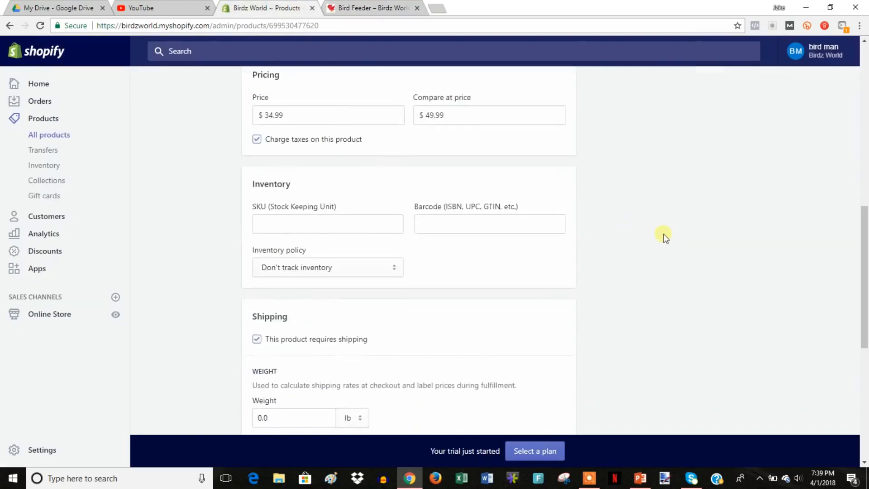
scroll(665, 237, down, 1)
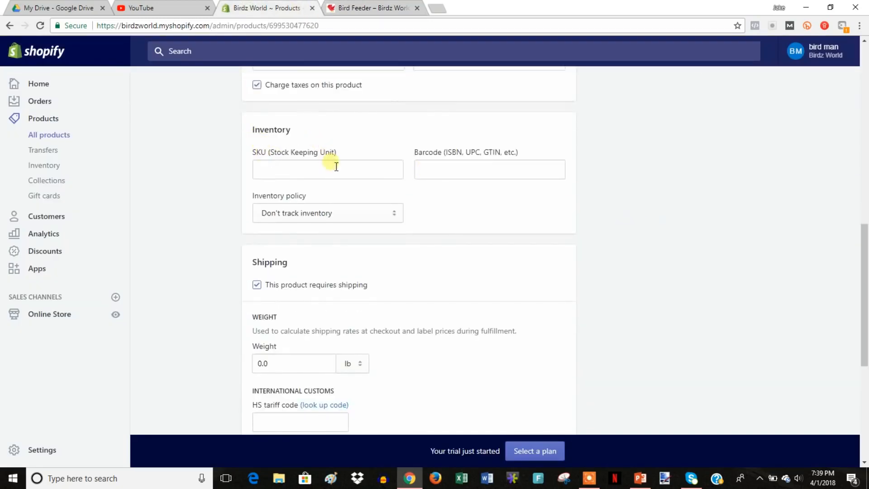
click(274, 173)
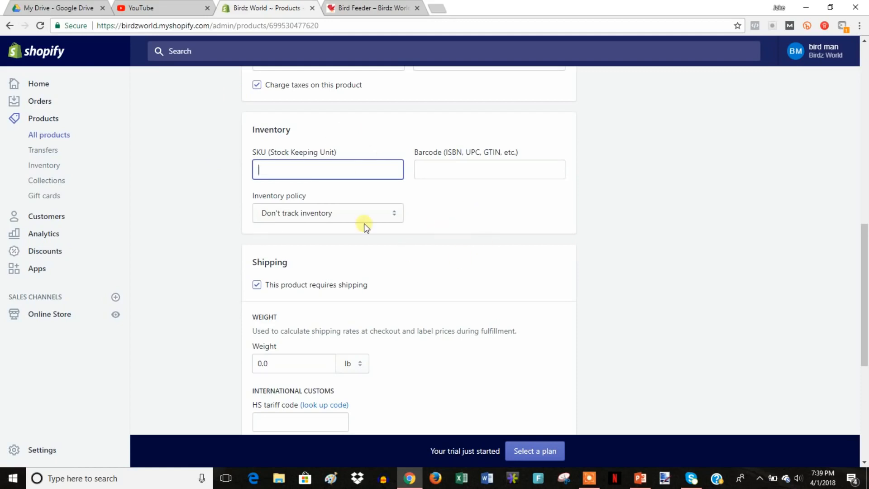
scroll(395, 225, up, 4)
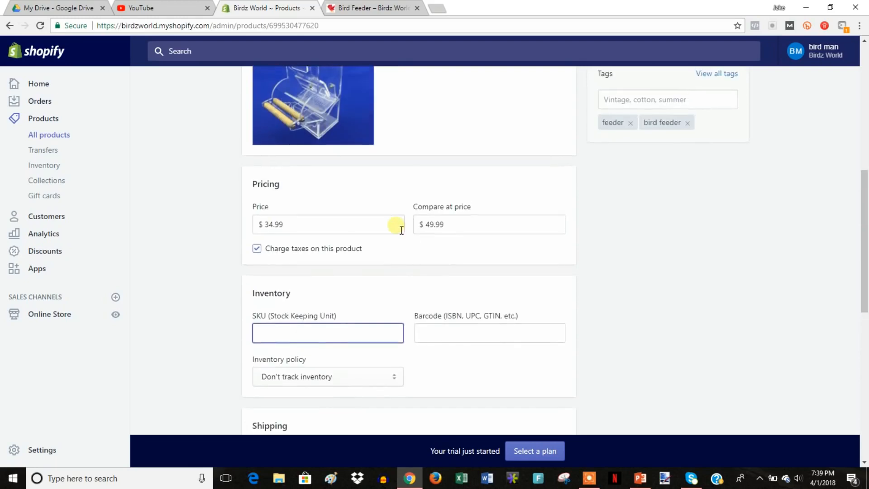
scroll(399, 234, down, 2)
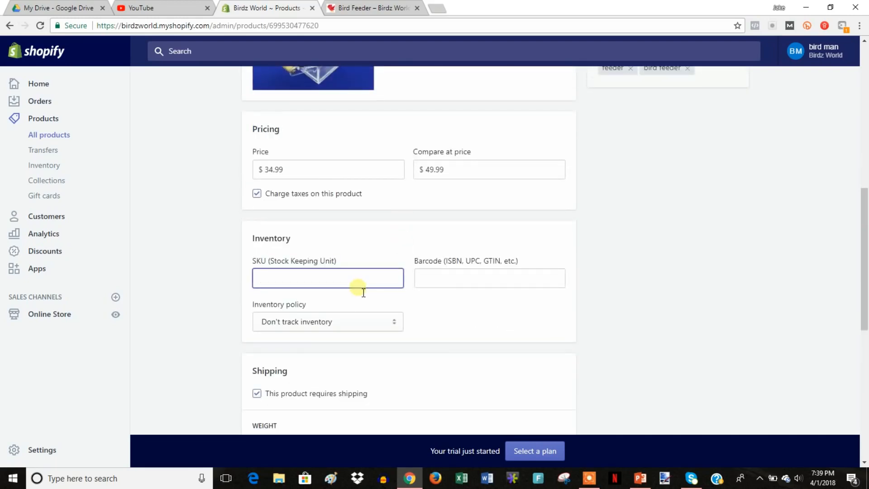
text(BF-01)
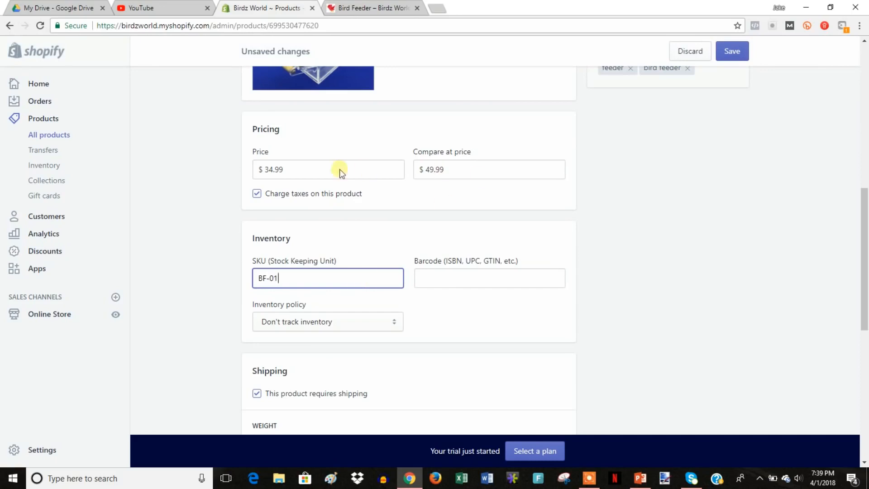
scroll(621, 258, down, 1)
click(653, 265)
Set the Bird Feeder's shipping weight to 3.0 lb.
scroll(653, 265, down, 2)
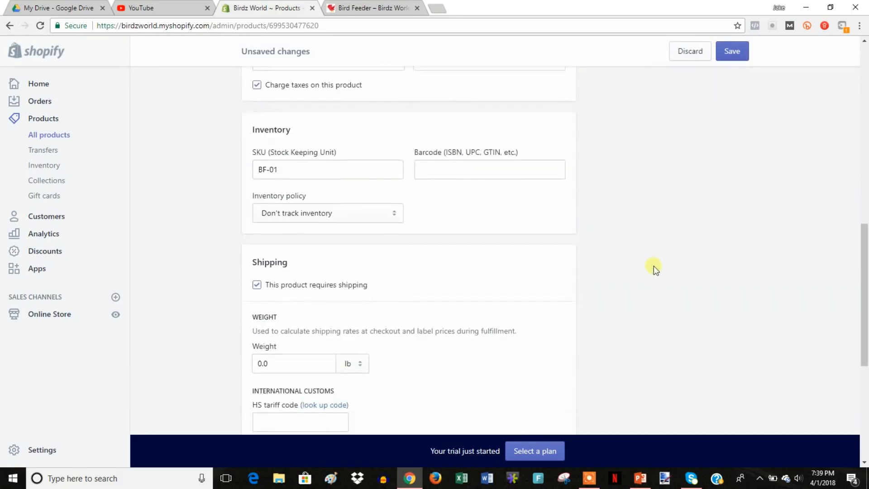
scroll(584, 257, down, 1)
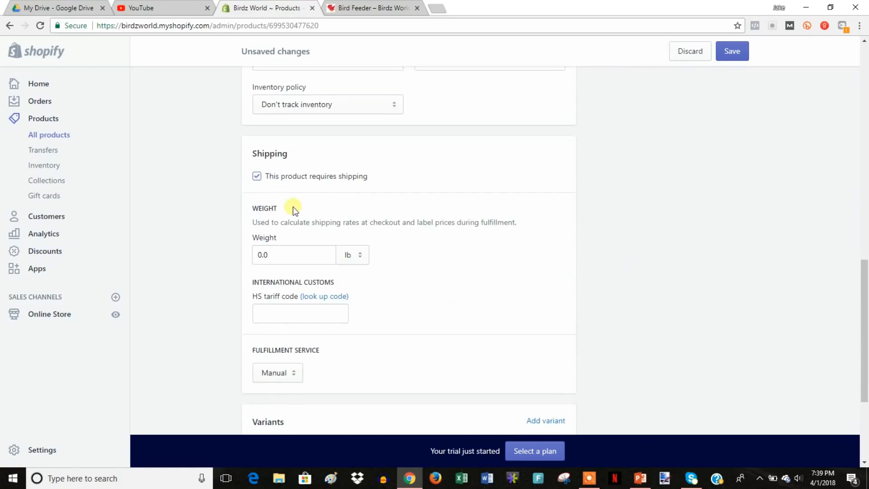
scroll(438, 256, down, 1)
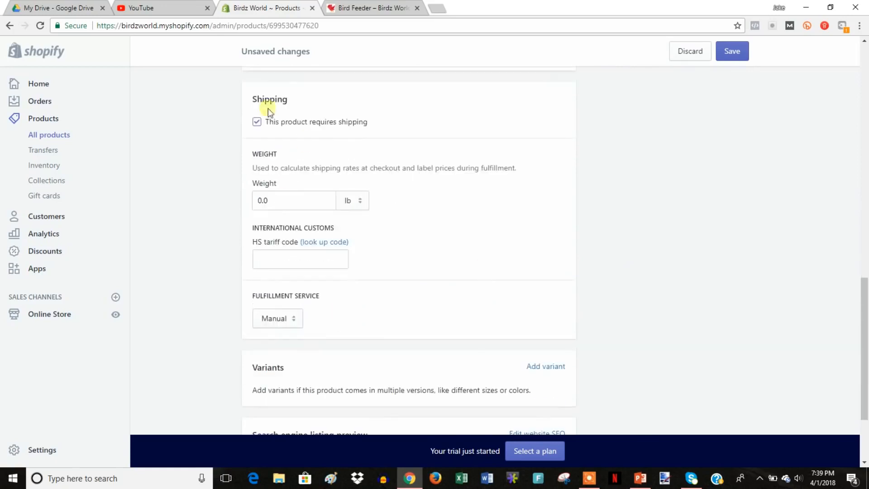
click(276, 201)
text(3.0)
click(636, 263)
scroll(651, 260, down, 2)
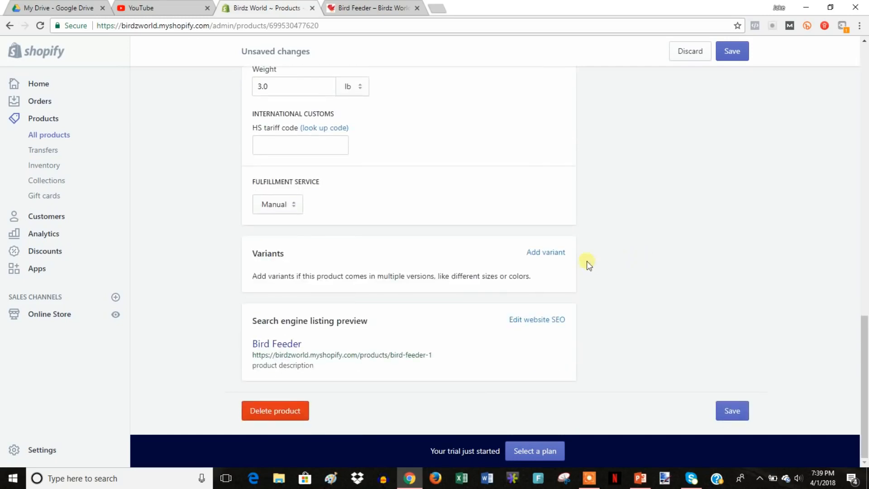
Add a Size option with the values small and large.
click(558, 254)
scroll(605, 277, down, 1)
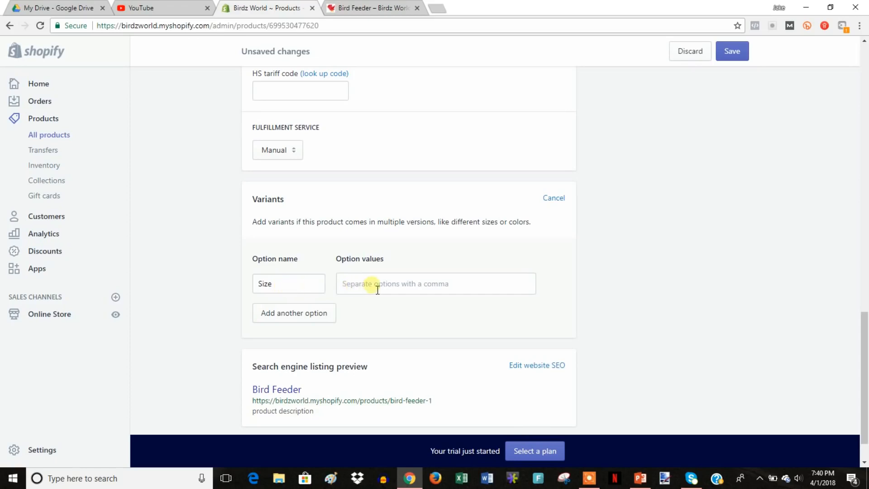
text(small)
key(Return)
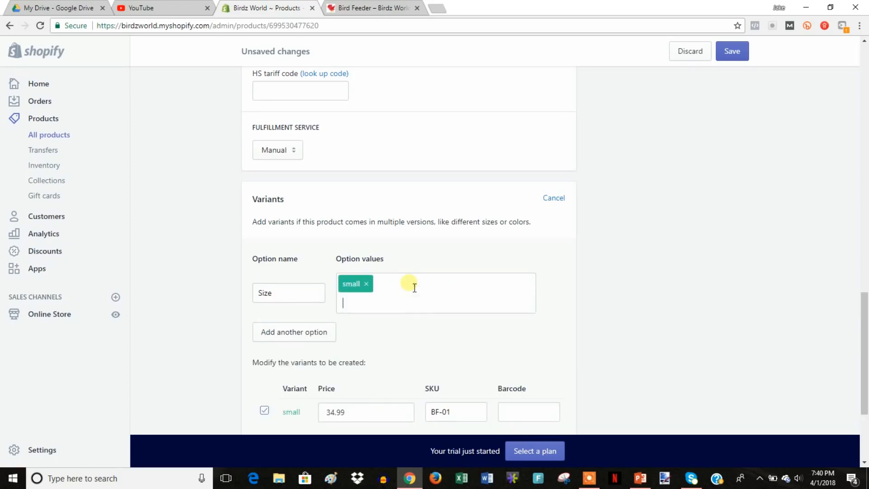
text(large)
key(Return)
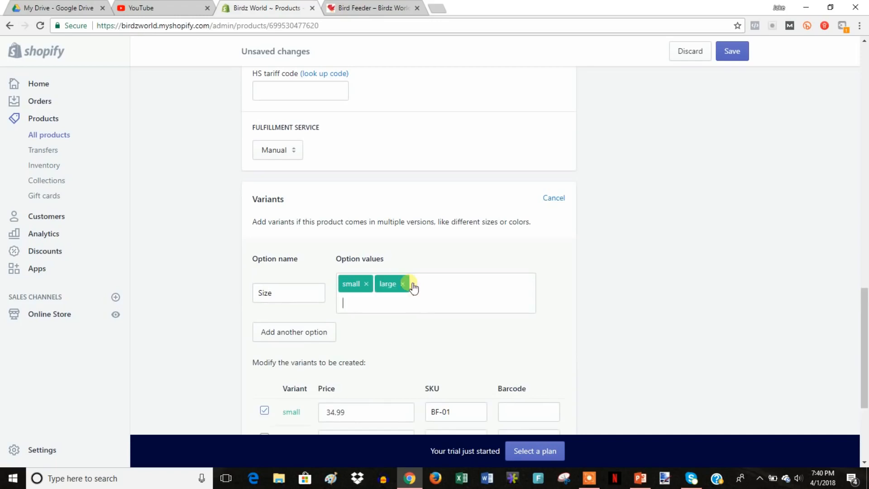
Add a second option, Color, with the values white and black.
click(284, 333)
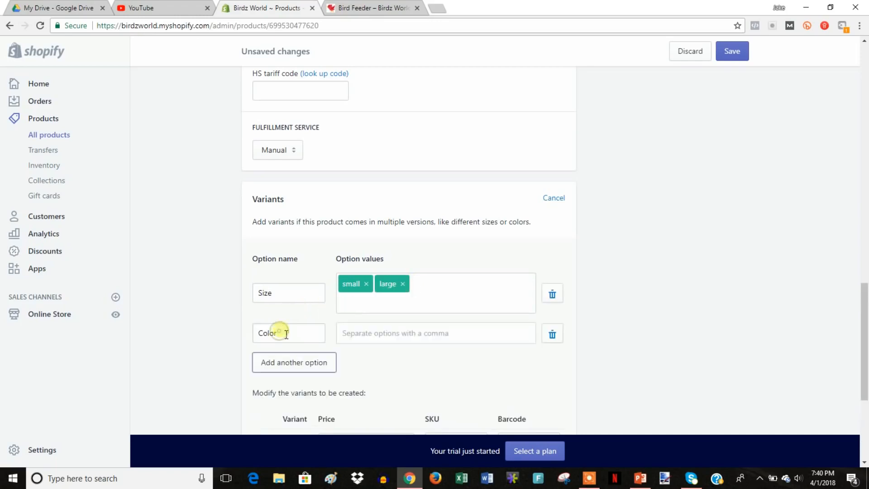
click(373, 338)
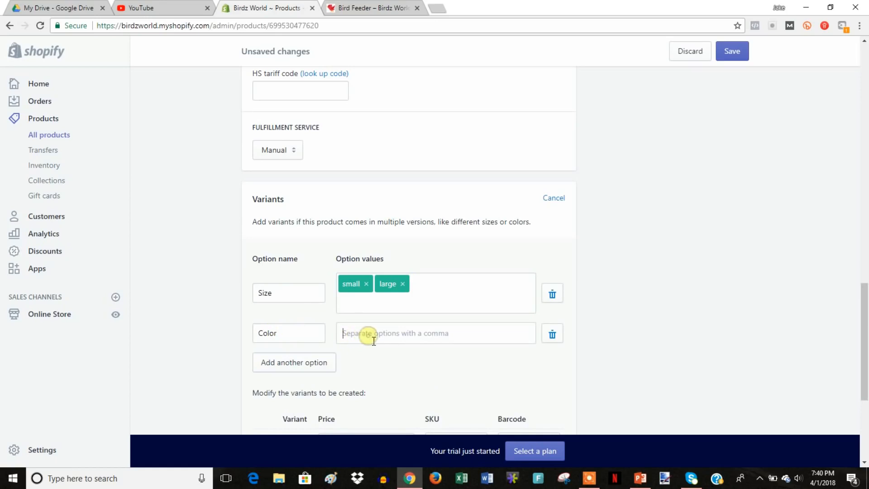
text(w)
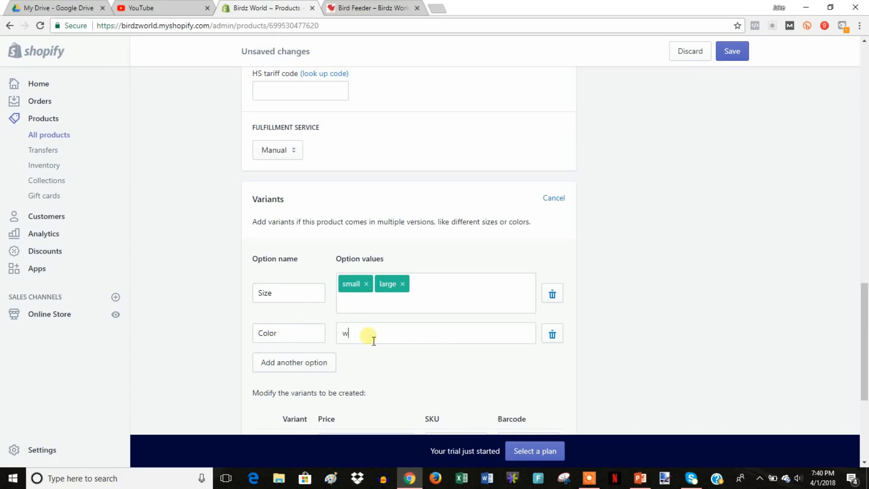
text(hite)
key(Return)
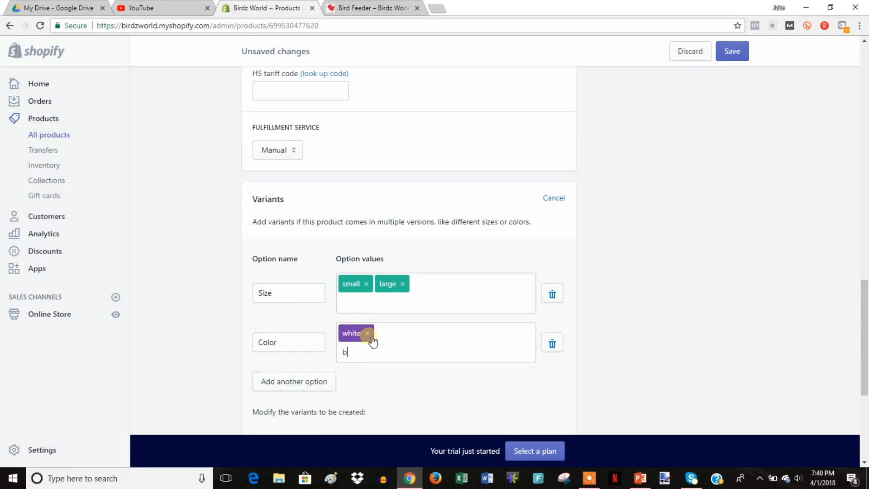
text(black)
key(Return)
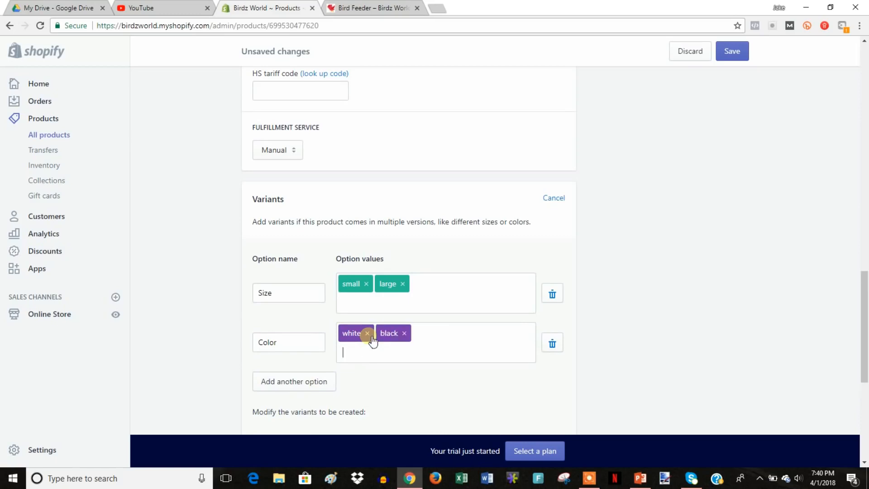
Check the variant SKUs BF-02 to BF-04 and price both large variants at 39.99.
scroll(606, 267, down, 4)
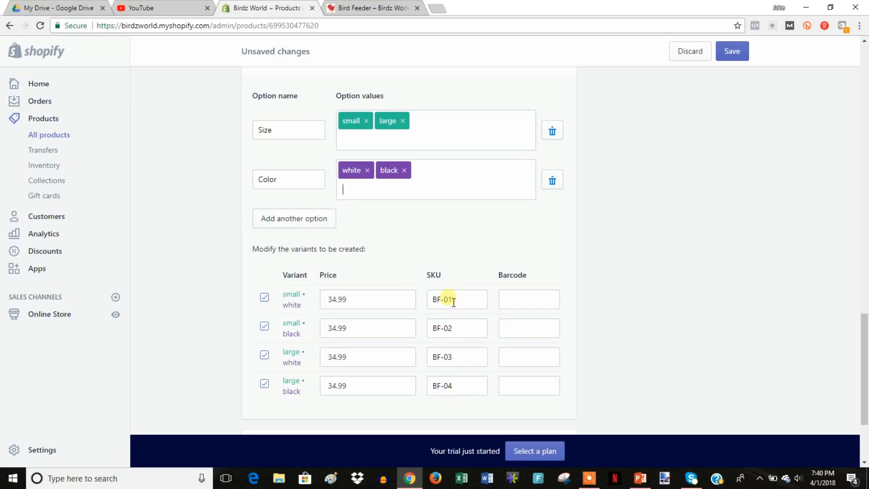
triple_click(446, 335)
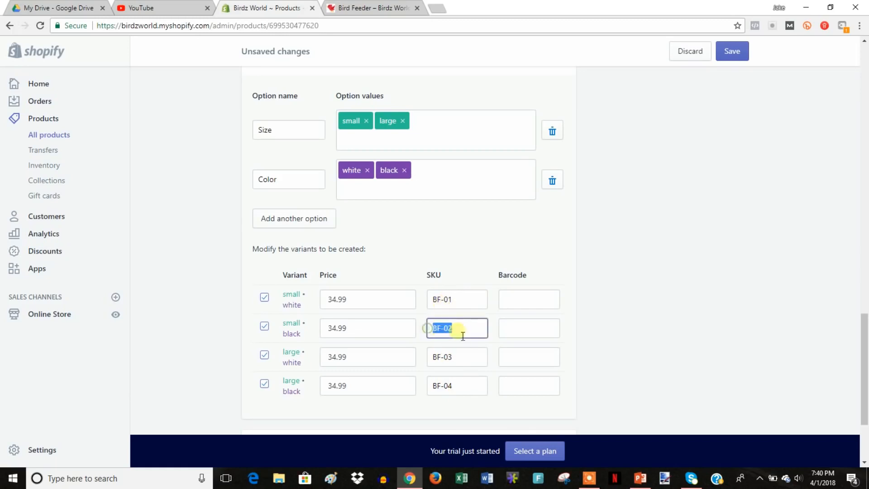
triple_click(464, 360)
drag(454, 386, 438, 386)
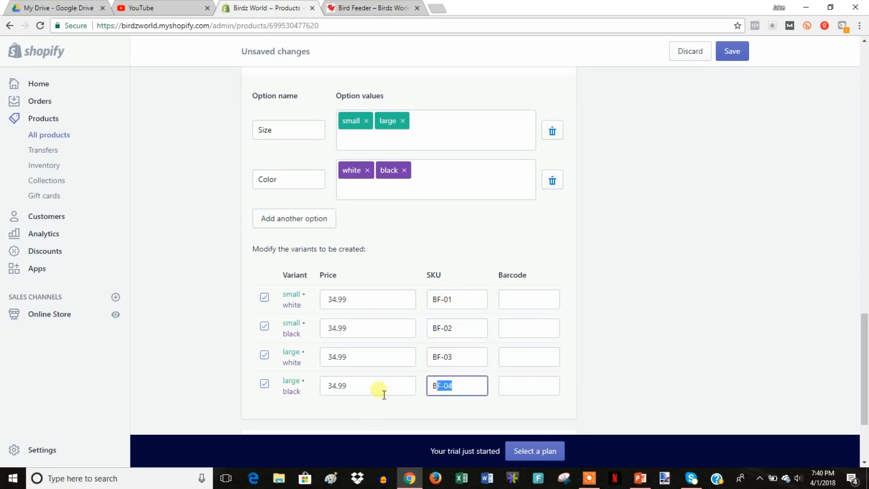
click(375, 335)
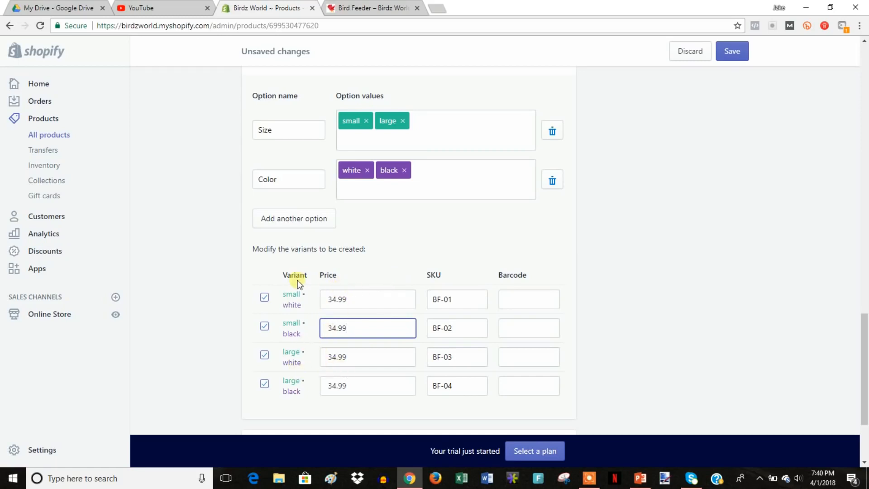
click(354, 356)
text(39)
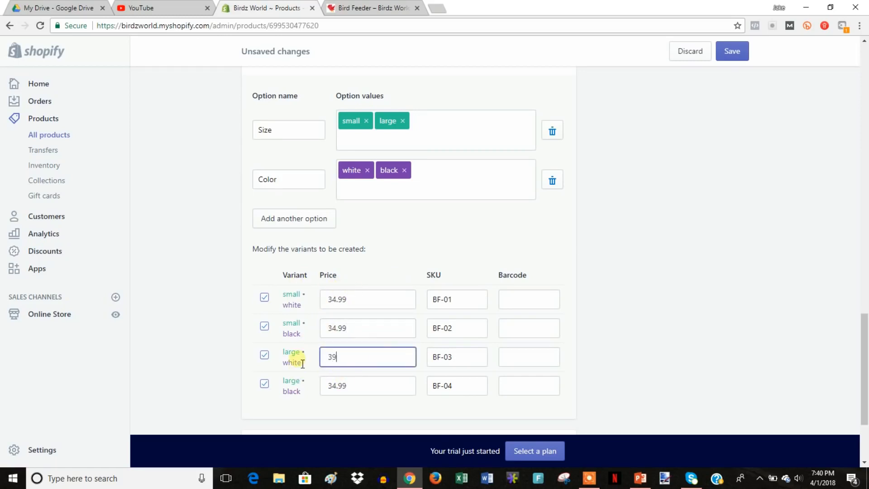
click(352, 385)
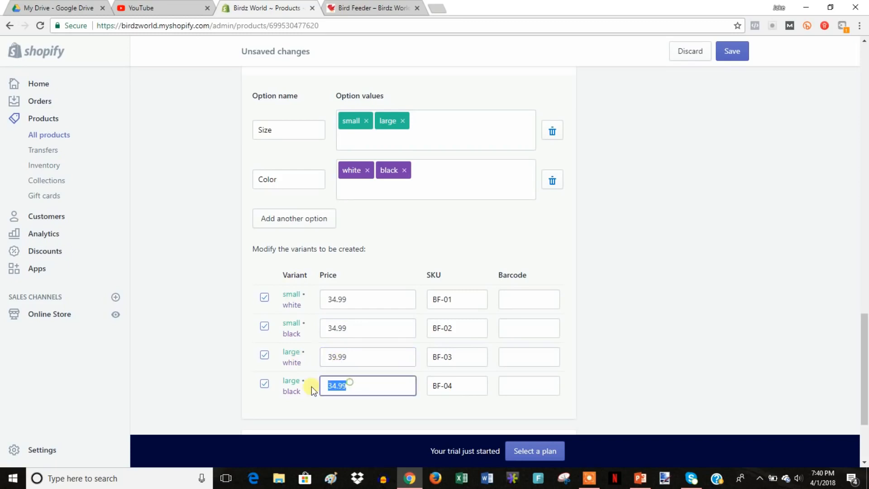
text(39.99)
Save the Bird Feeder with its four variants and return to the Products list.
scroll(633, 292, down, 2)
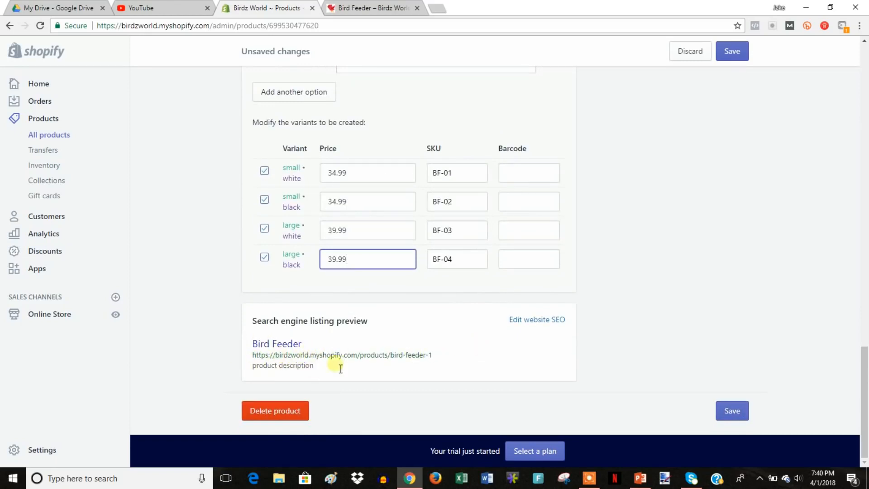
click(553, 326)
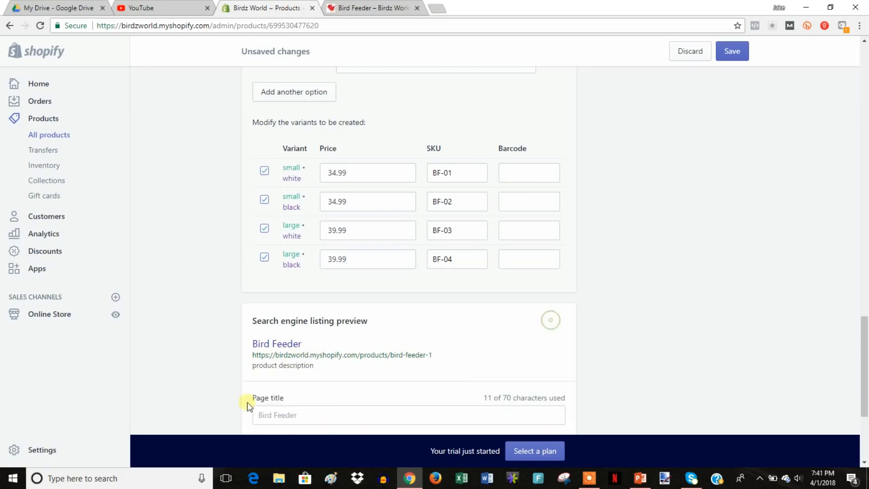
scroll(380, 401, down, 4)
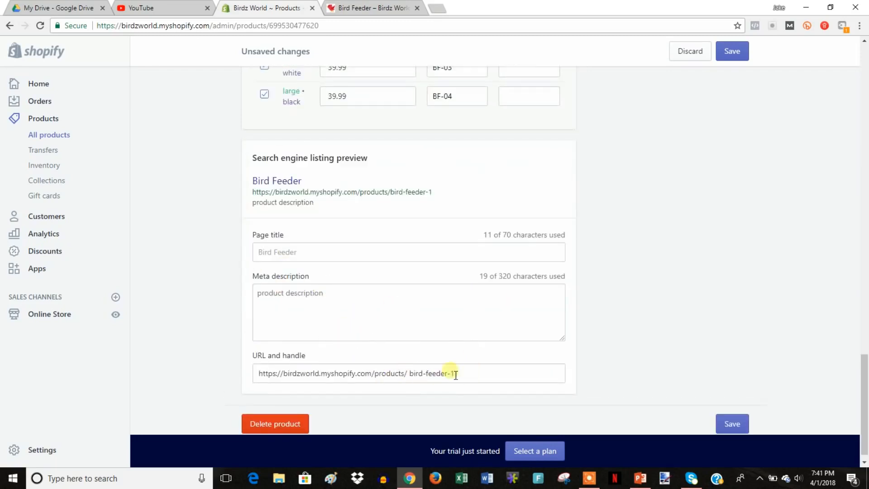
scroll(539, 330, up, 10)
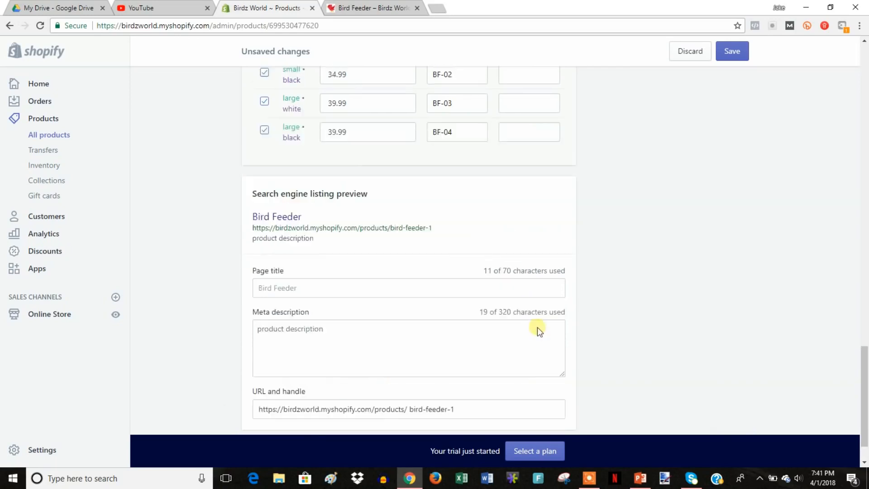
click(730, 52)
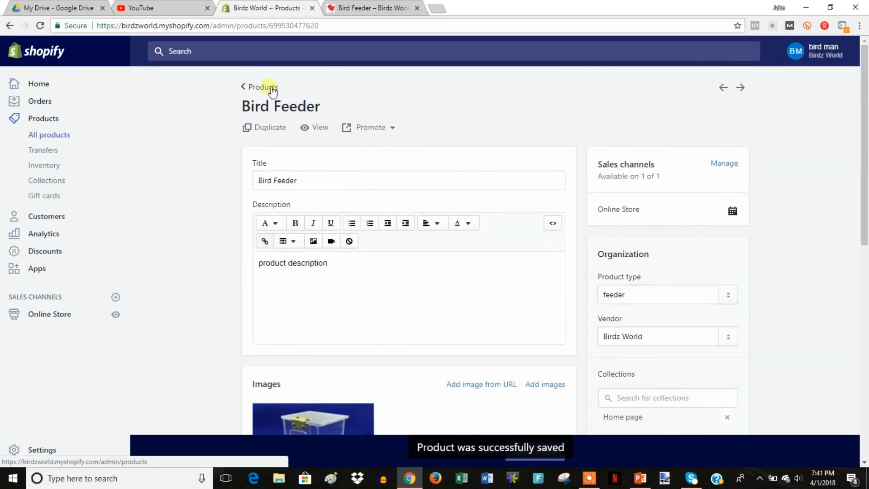
click(271, 87)
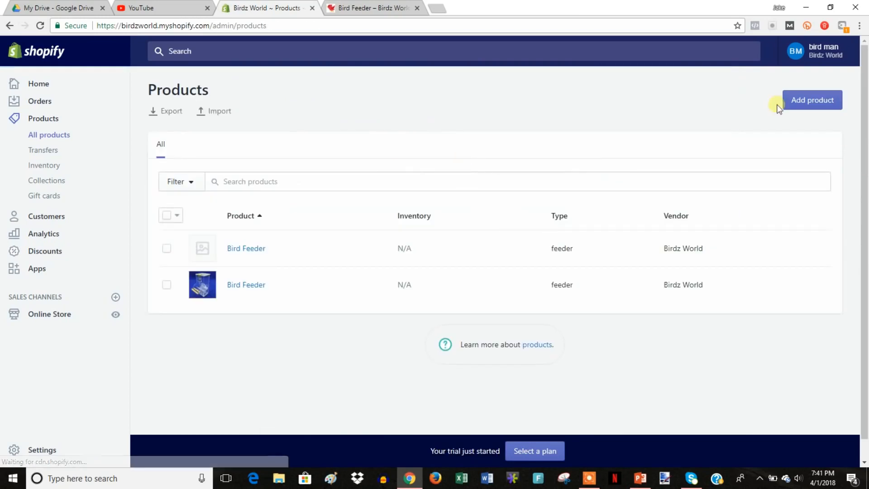
Start a new product titled 'Bird Ladder' with the placeholder description 'fbgngfn'.
click(802, 104)
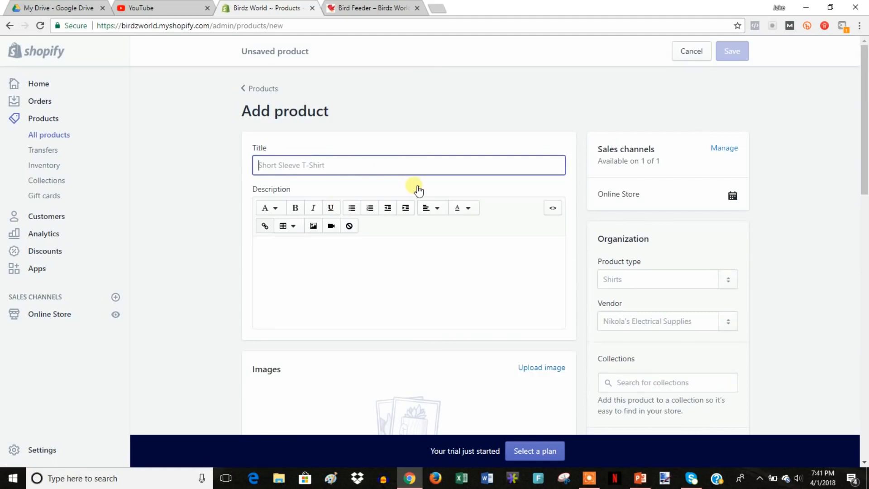
text(Bird Ladder)
click(371, 260)
text(fbgngfn)
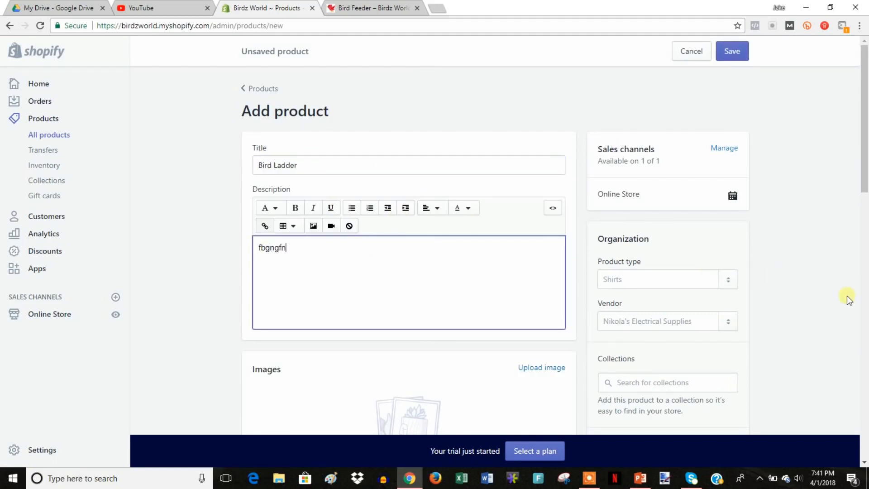
Upload the bird ladder photo as the product image.
scroll(783, 311, down, 2)
click(538, 312)
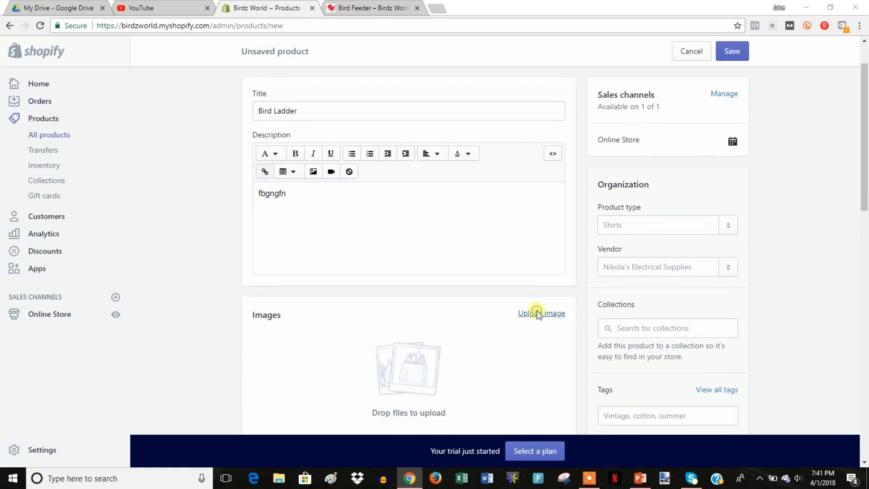
double_click(496, 195)
Set the price and compare-at price to 9.99 and save the Bird Ladder product.
scroll(798, 253, down, 7)
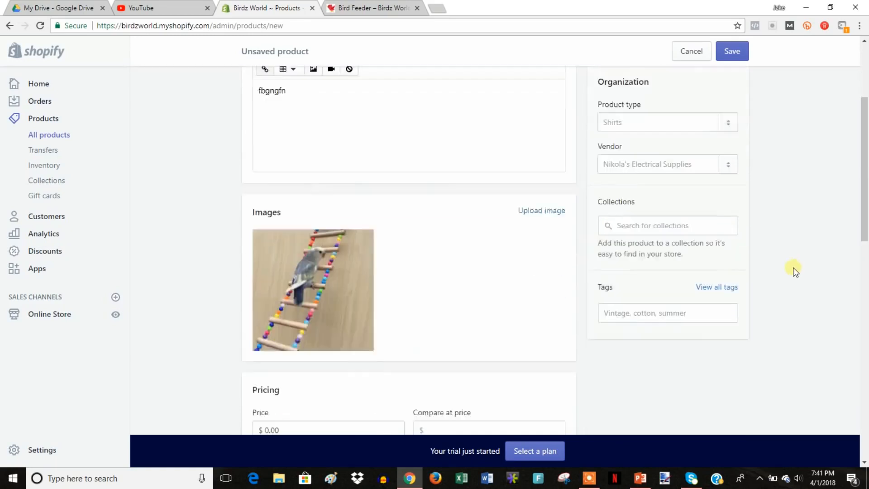
click(298, 208)
text(9.99)
key(Tab)
text(9)
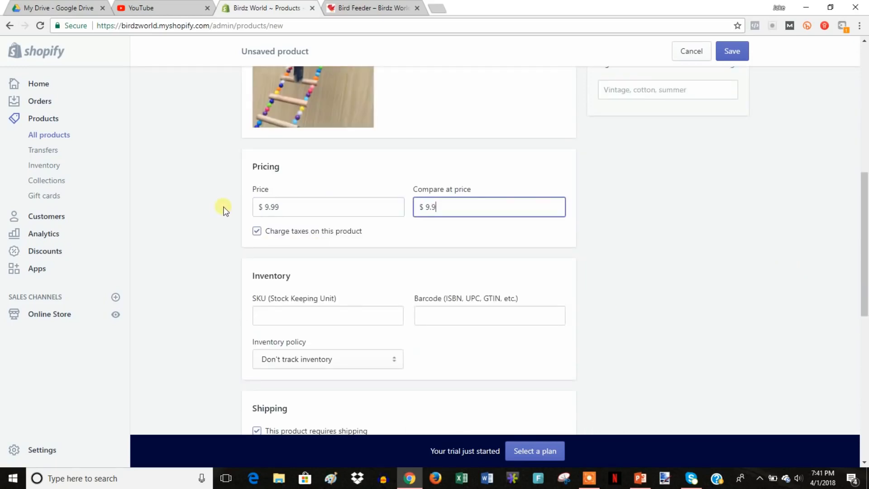
click(742, 55)
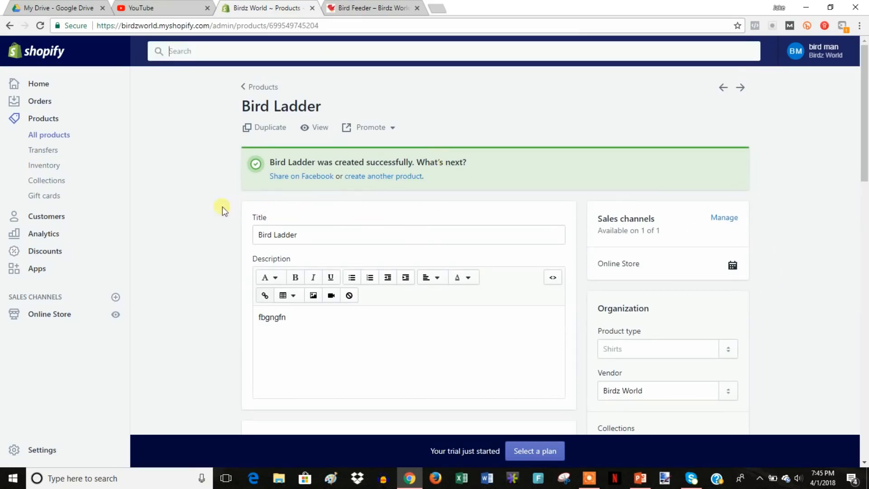
Start a new collection titled 'Feeders'.
click(51, 185)
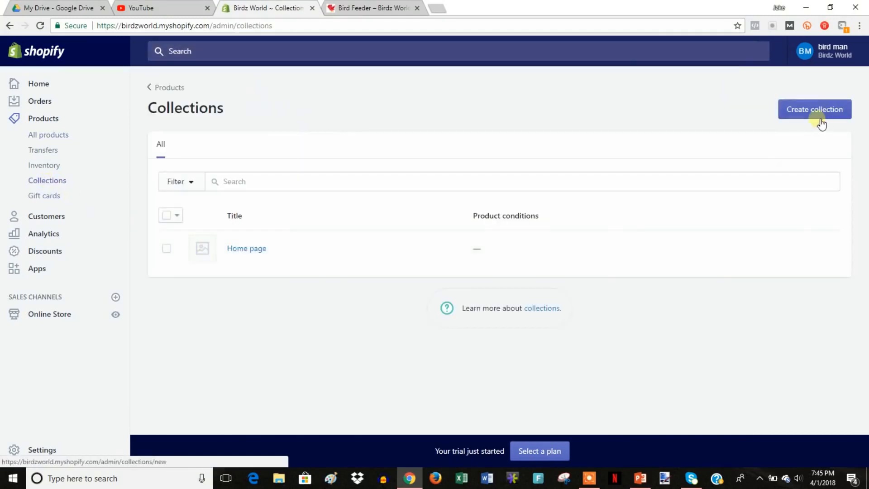
click(830, 111)
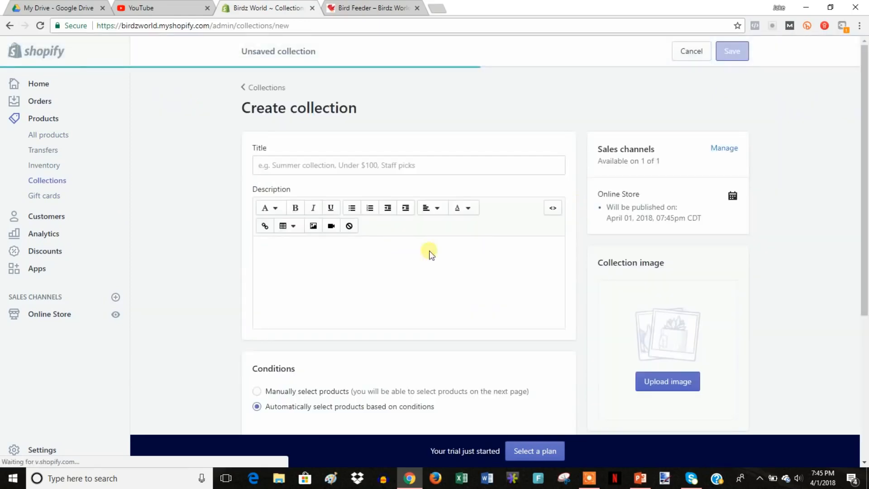
click(357, 166)
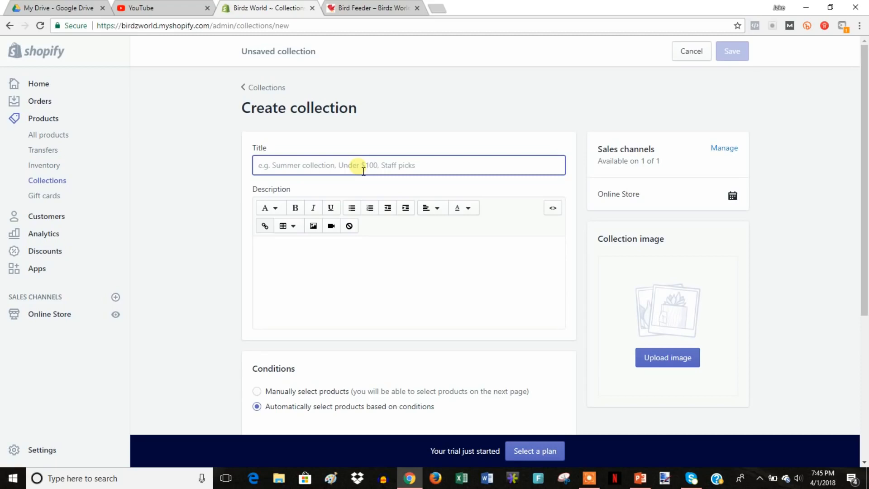
text(Feeders)
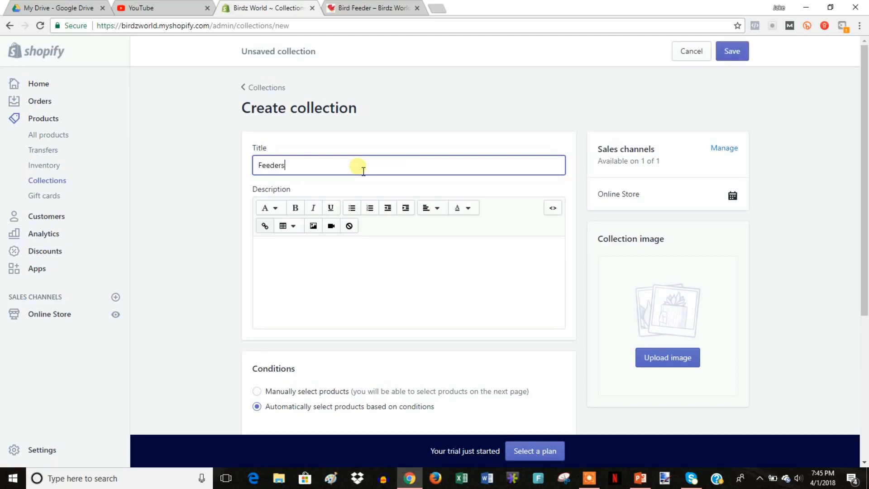
click(162, 276)
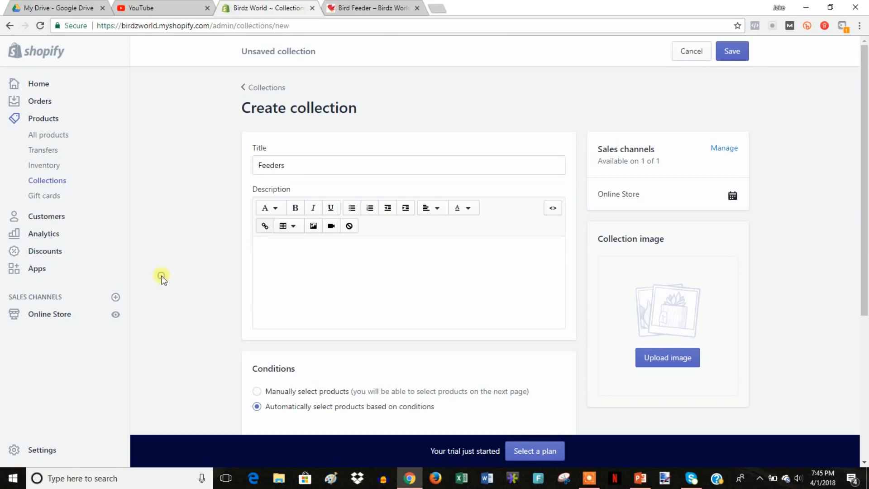
Add the automated condition Product title contains 'feeder' and save the collection.
scroll(362, 293, down, 2)
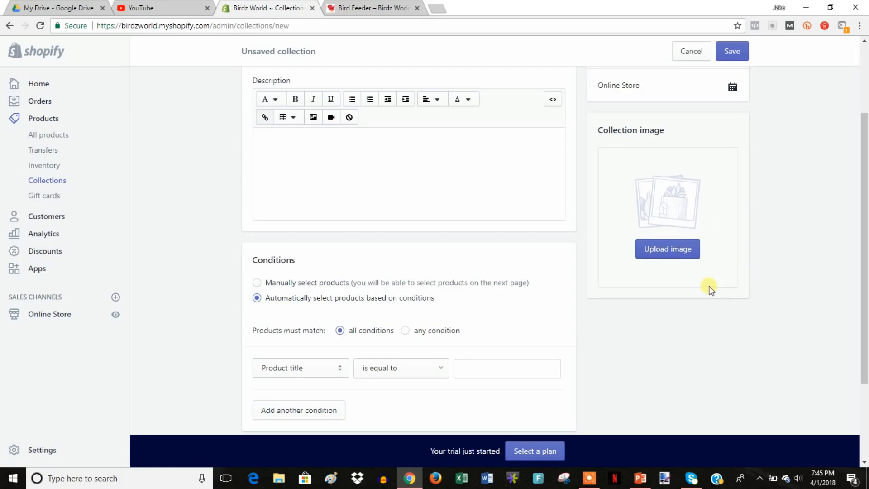
scroll(724, 290, down, 1)
scroll(724, 290, down, 1)
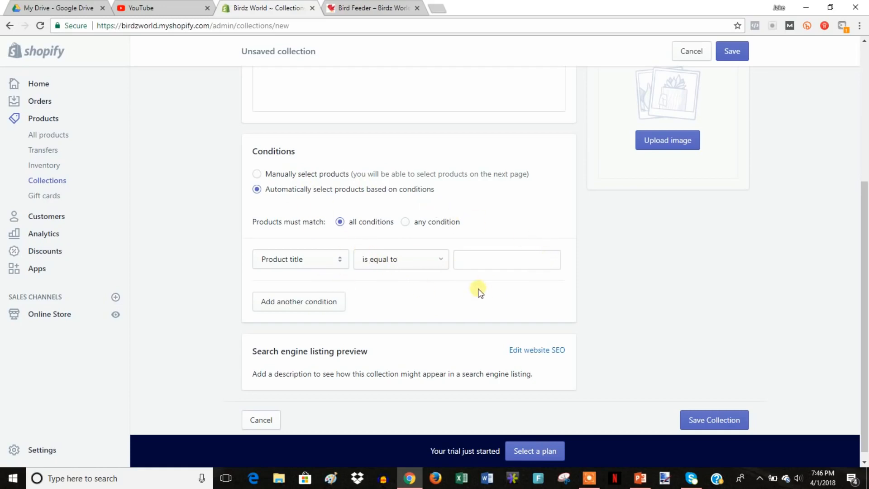
click(341, 258)
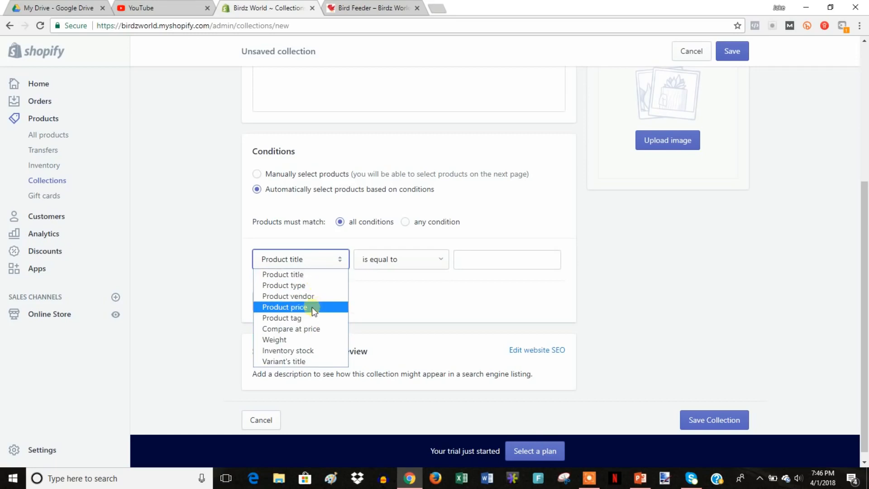
click(319, 275)
click(430, 263)
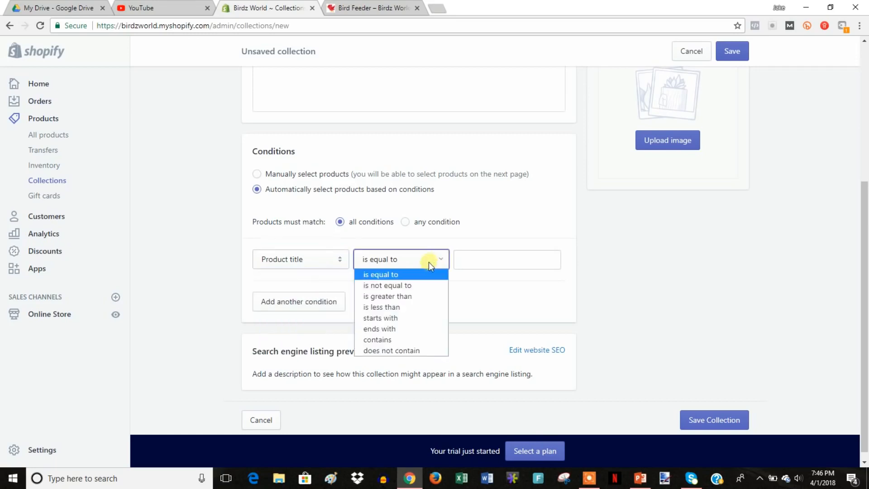
click(388, 339)
click(487, 261)
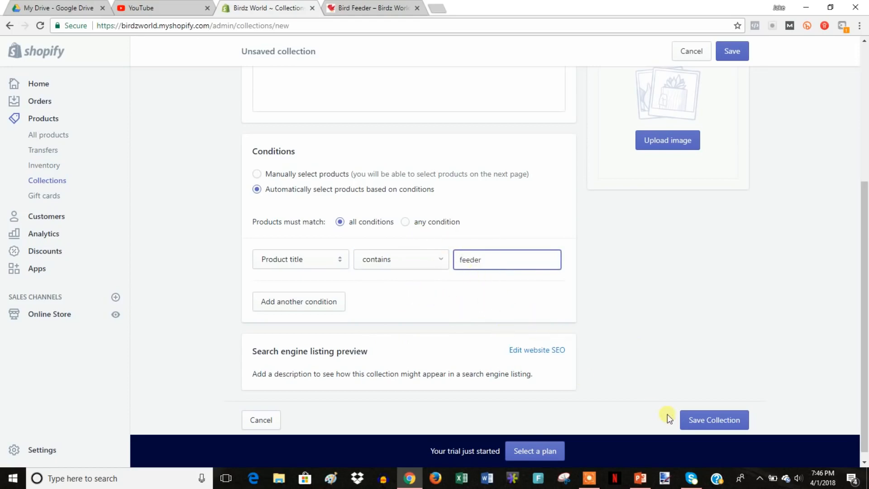
click(729, 419)
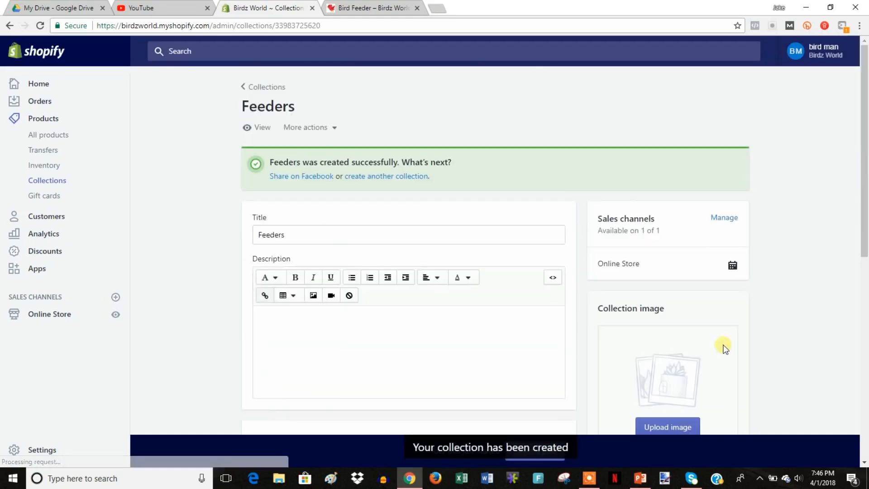
scroll(723, 346, down, 9)
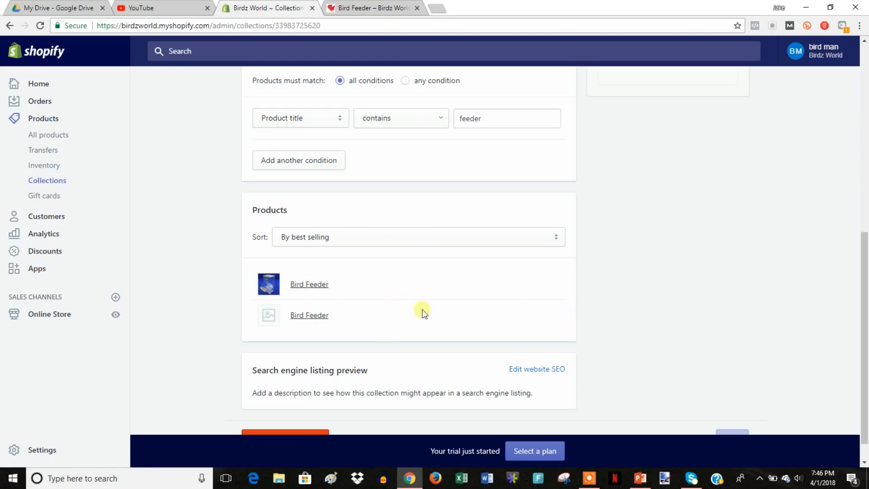
scroll(427, 315, up, 8)
scroll(450, 314, up, 1)
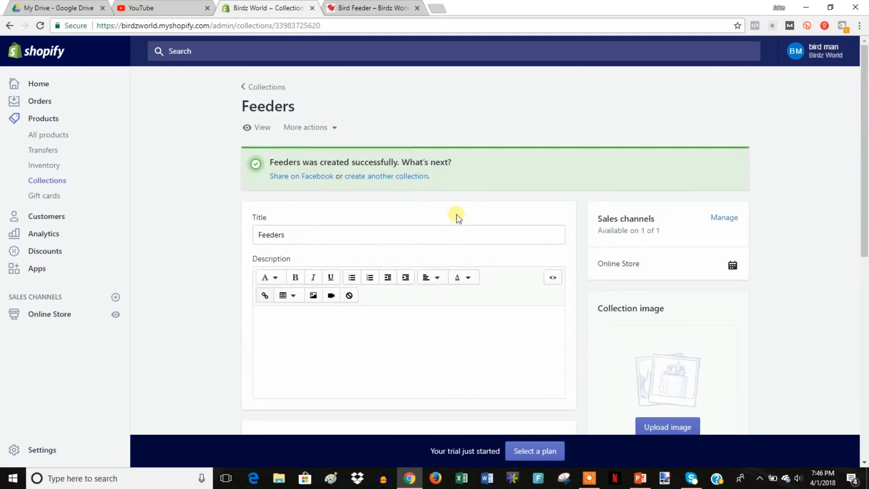
Create and save a manually-selected collection titled 'Bird Cage Accessories'.
click(398, 177)
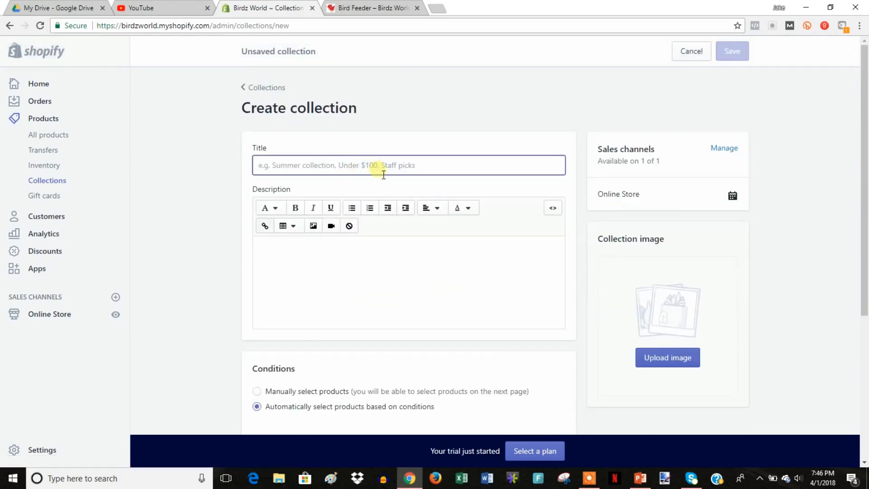
text(Bird Cage Accessories)
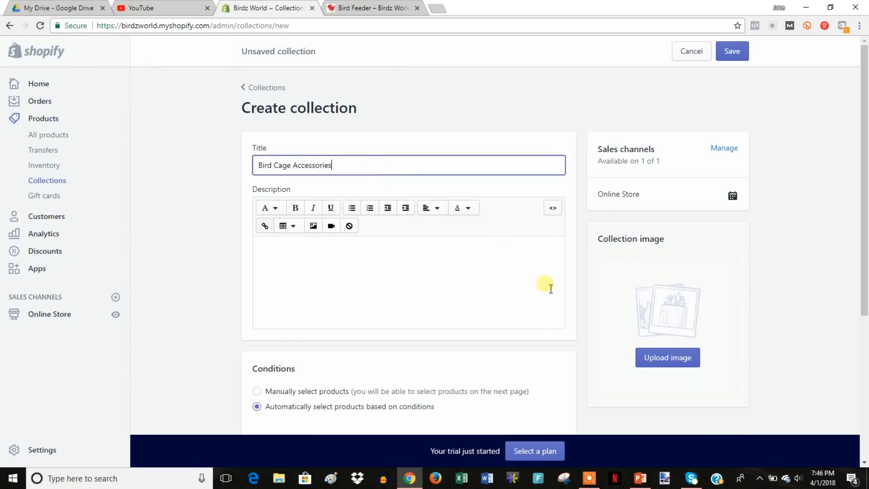
scroll(551, 289, down, 2)
click(308, 281)
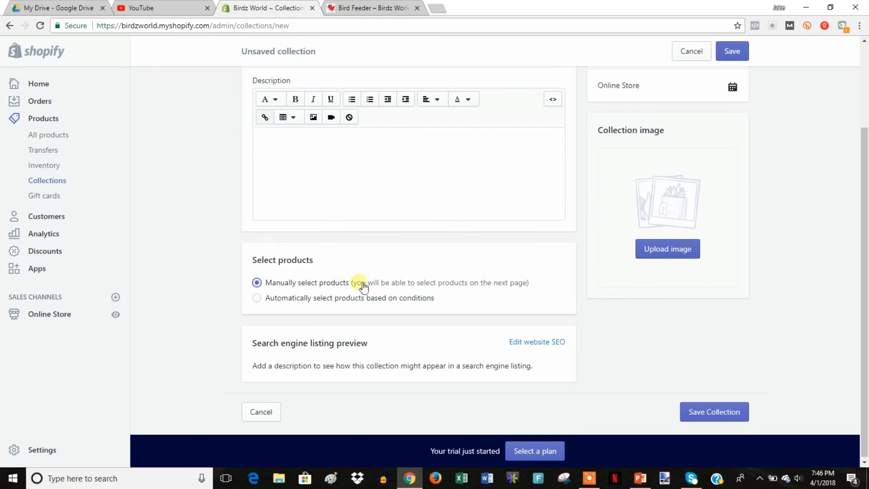
click(720, 411)
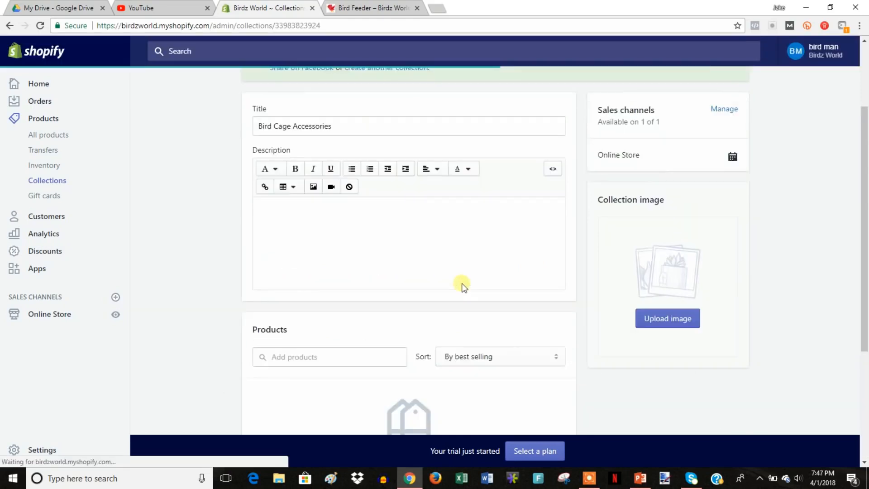
Add the Bird Ladder product to the Bird Cage Accessories collection.
scroll(463, 286, down, 2)
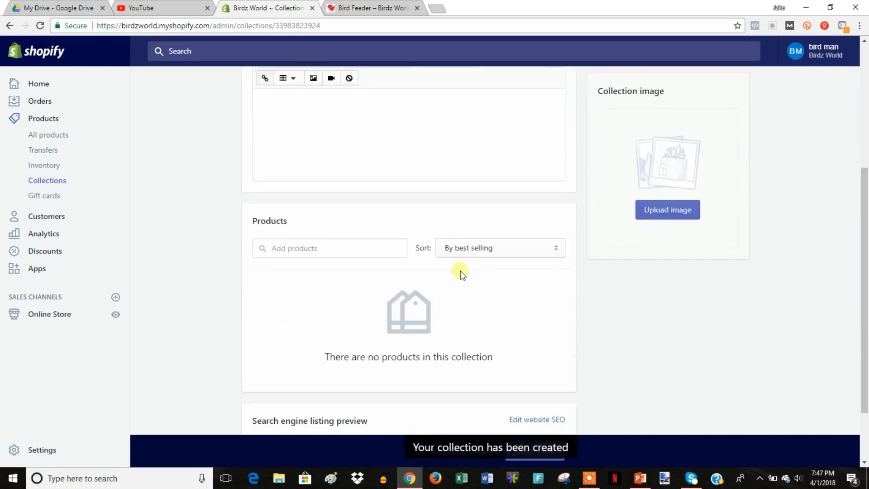
click(345, 249)
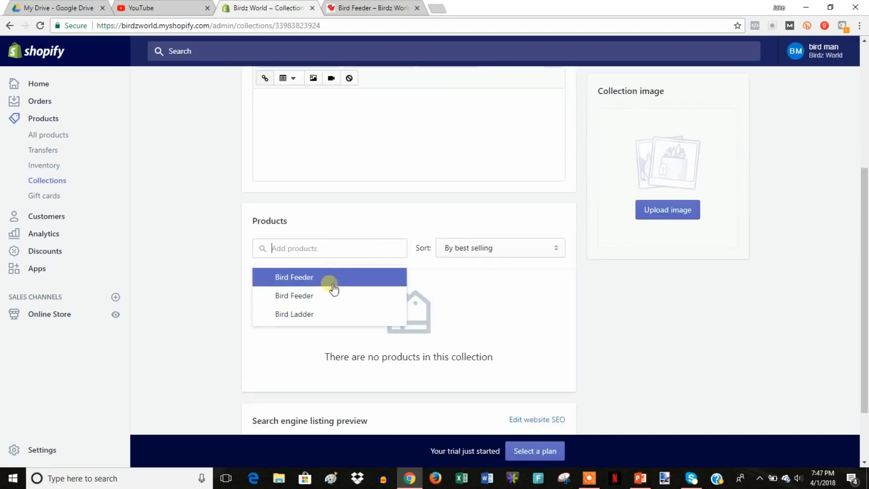
click(321, 314)
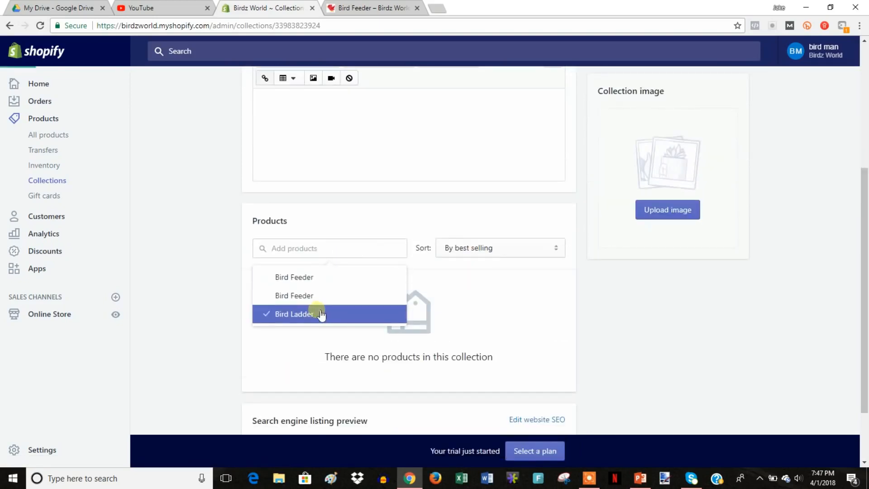
click(580, 341)
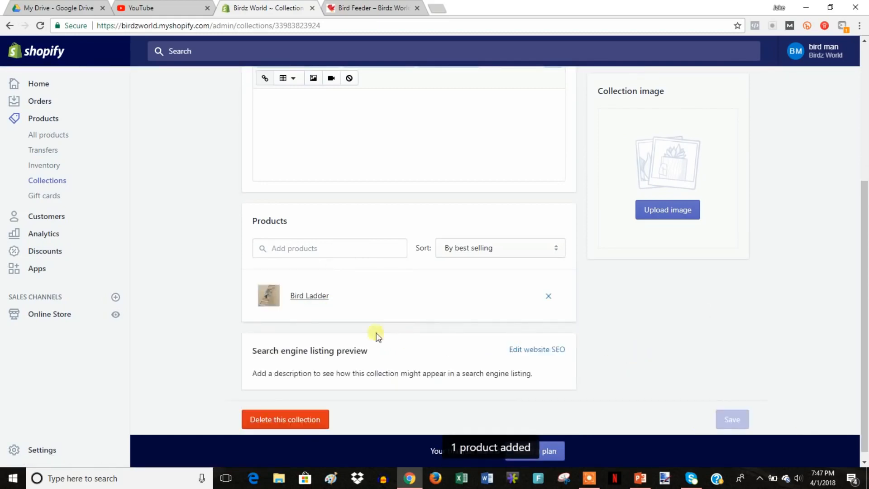
scroll(594, 335, up, 5)
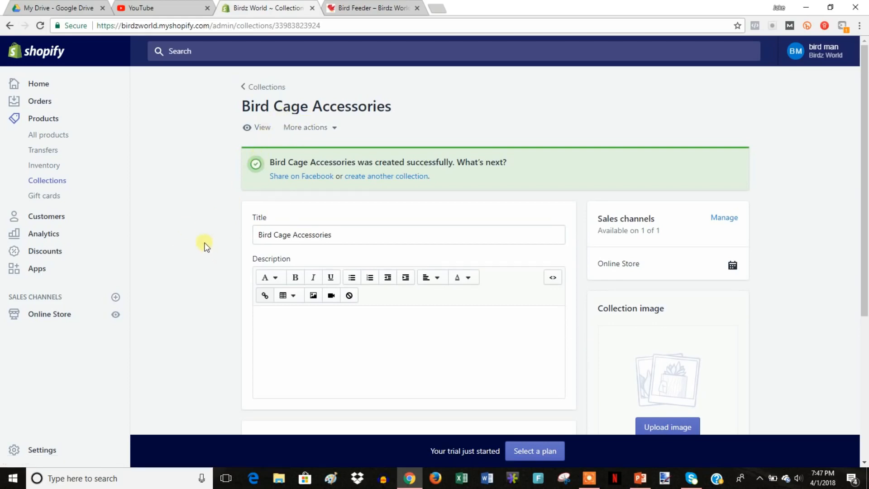
click(57, 252)
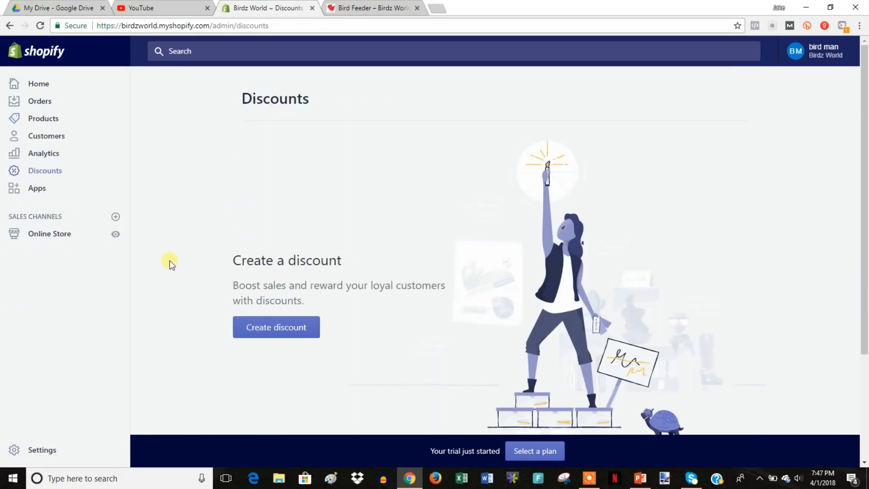
Start a new discount code 10OFF with a 10% percentage discount.
click(284, 326)
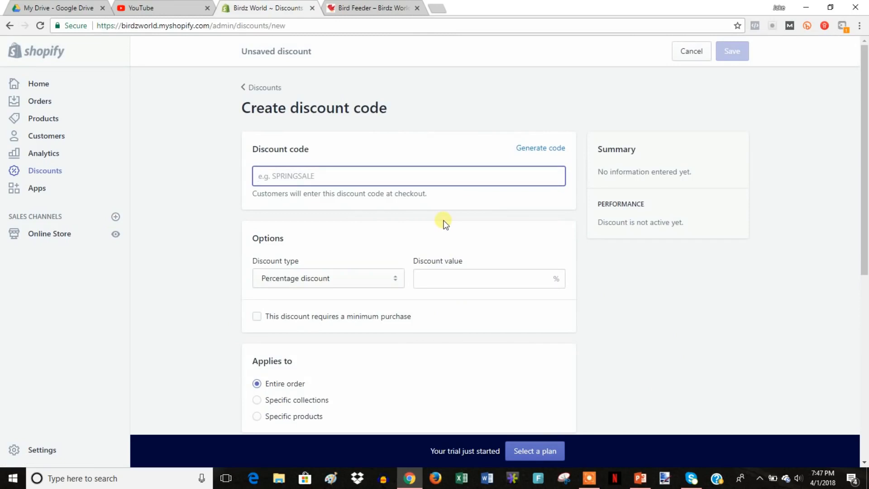
text(10OFF)
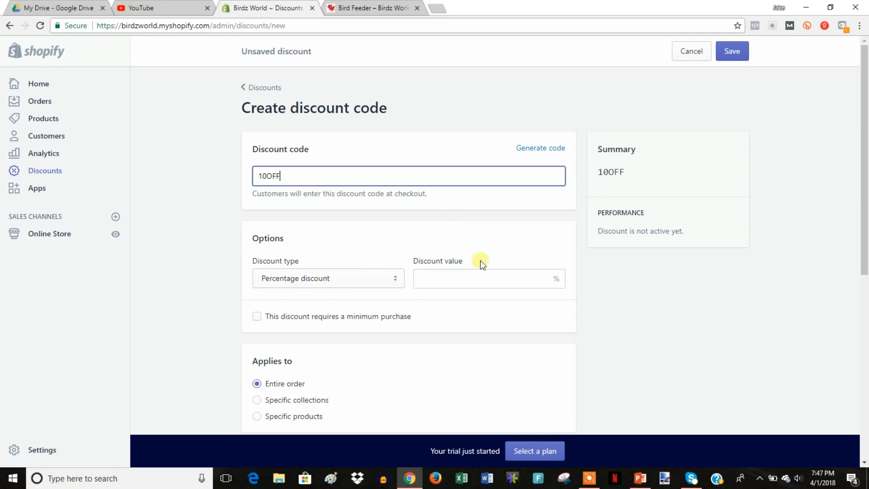
click(445, 281)
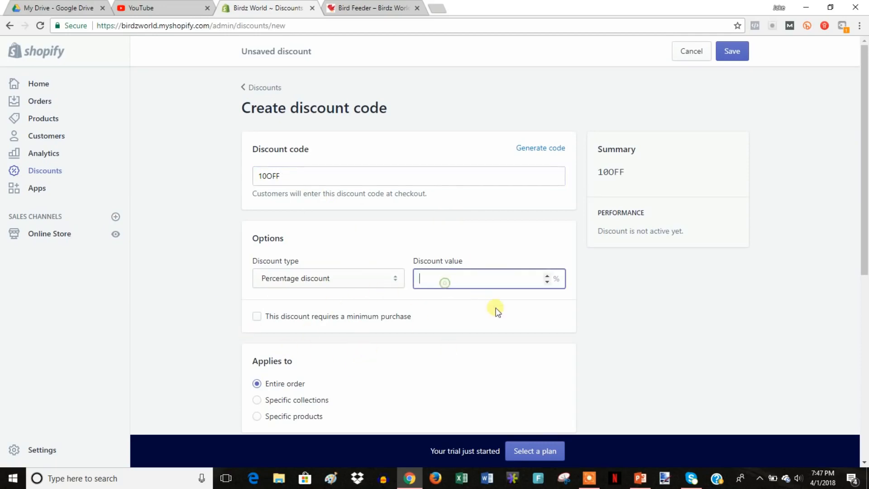
text(10)
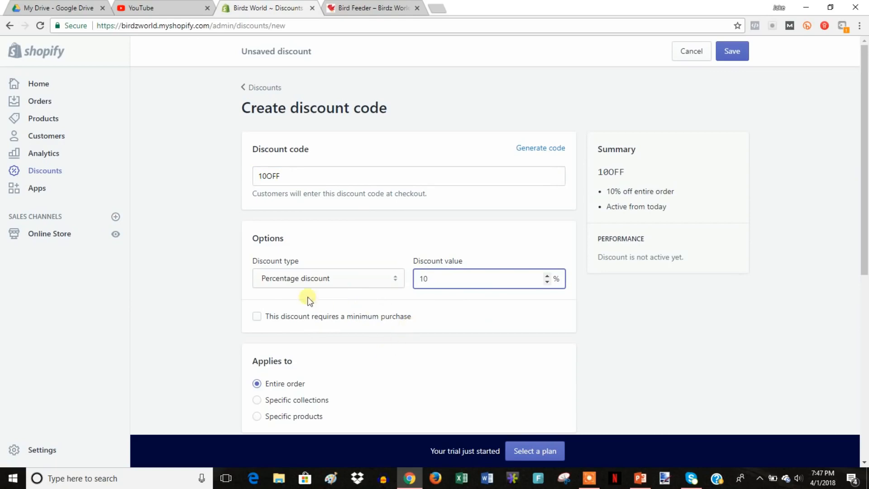
click(379, 279)
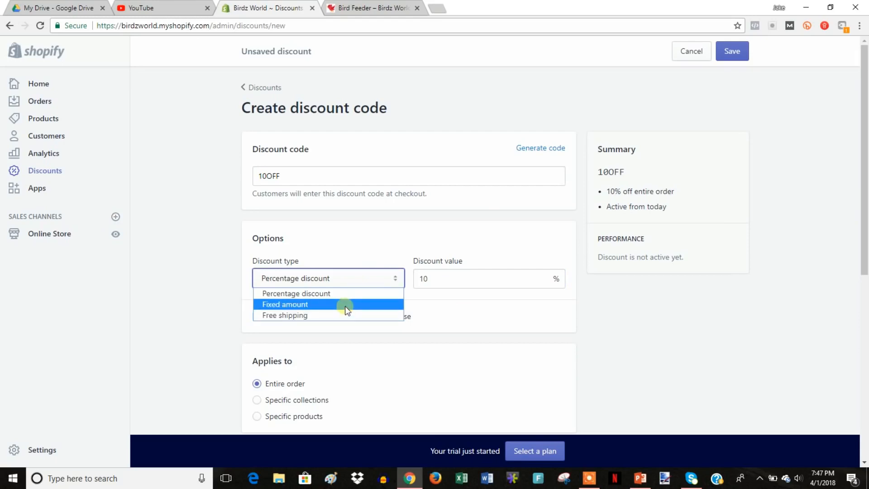
click(725, 317)
Limit 10OFF to one use per customer and save the discount.
scroll(677, 317, down, 3)
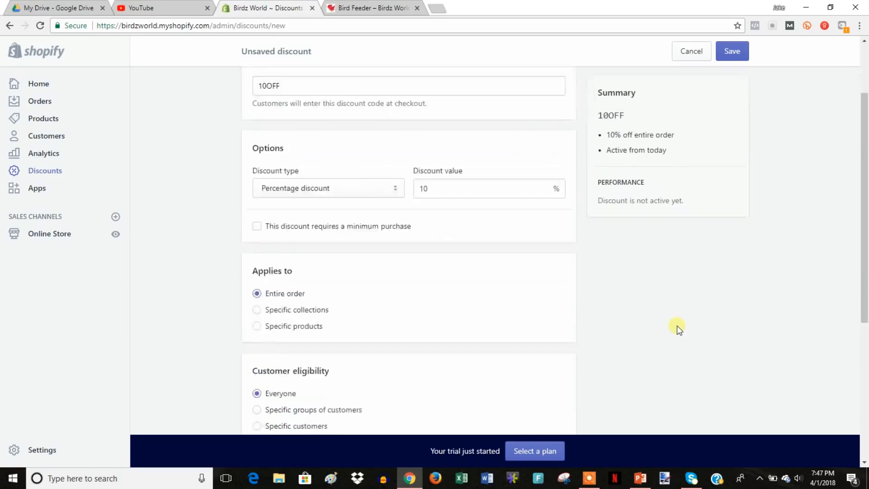
scroll(678, 328, down, 1)
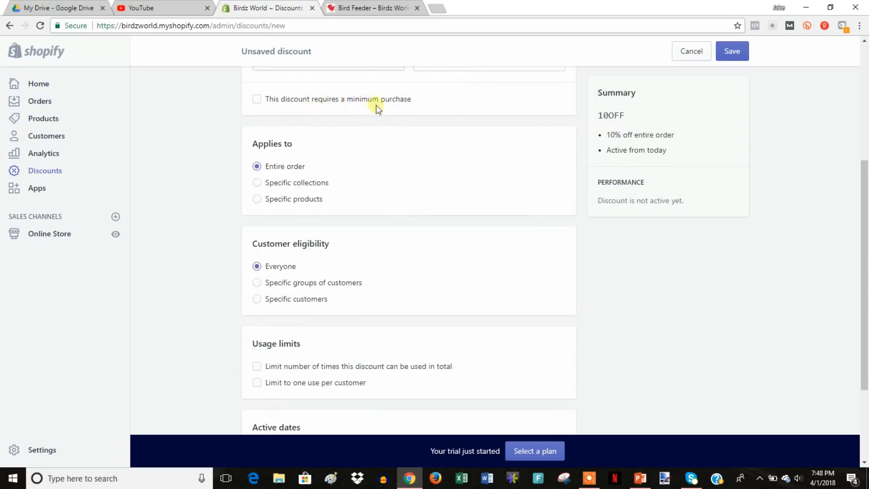
scroll(493, 210, up, 2)
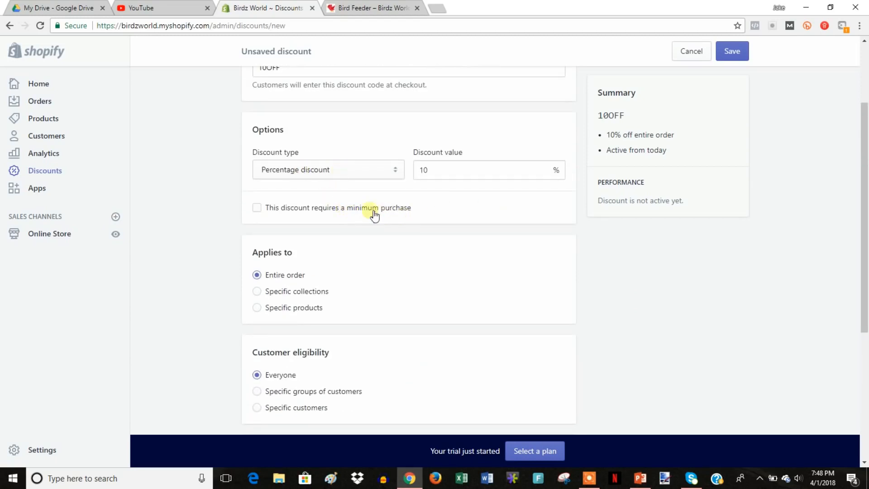
scroll(442, 207, up, 1)
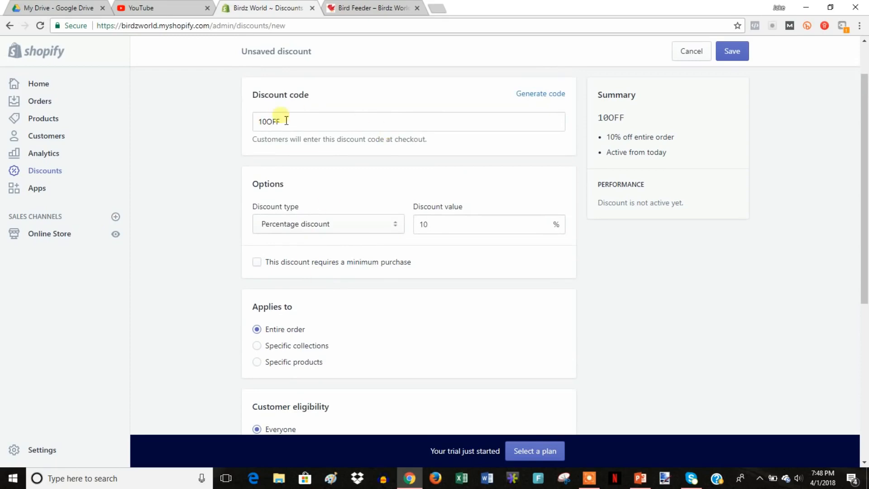
scroll(442, 318, down, 3)
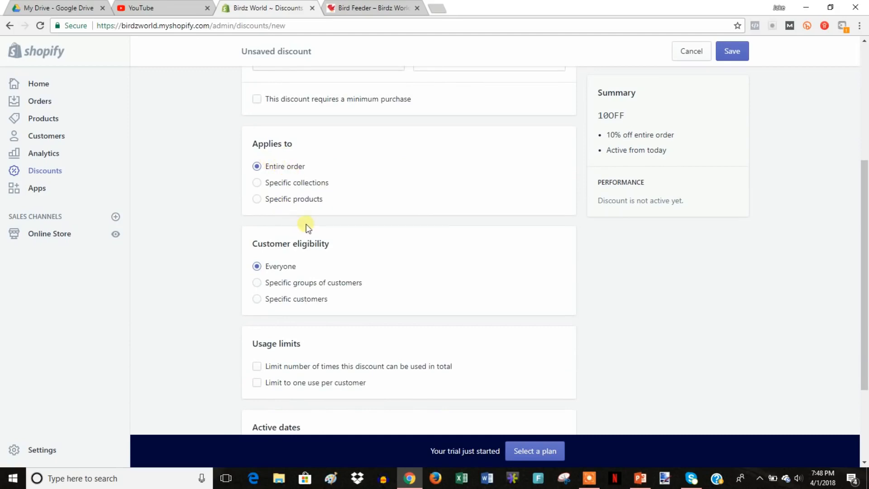
scroll(397, 225, down, 2)
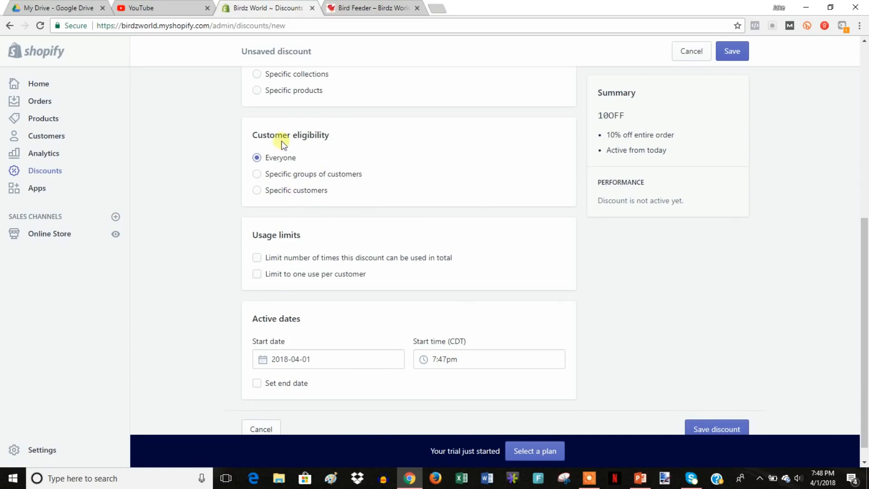
scroll(459, 220, down, 1)
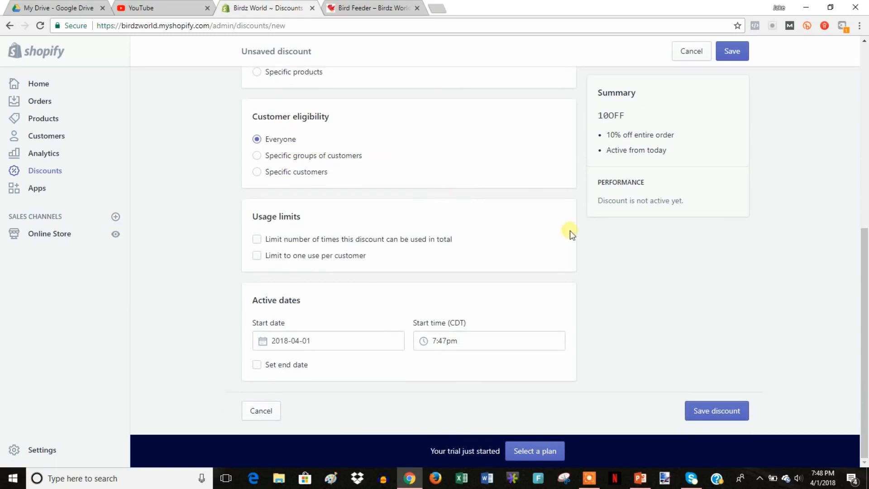
click(343, 260)
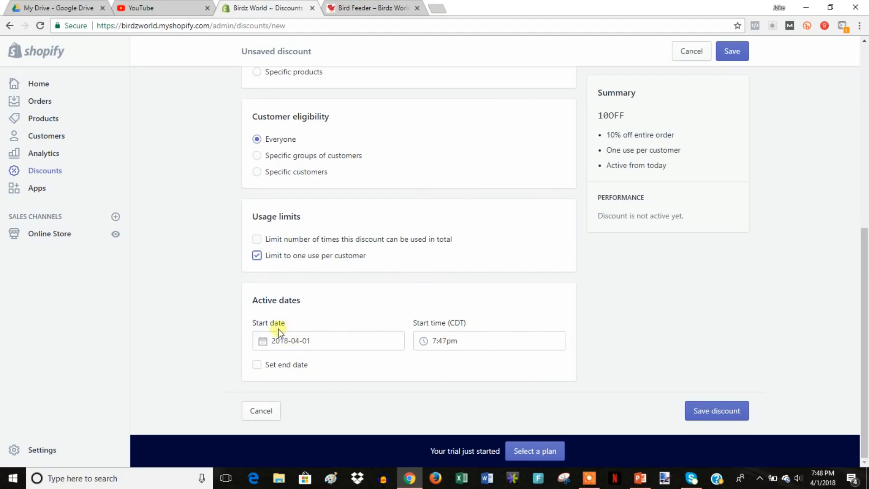
click(718, 411)
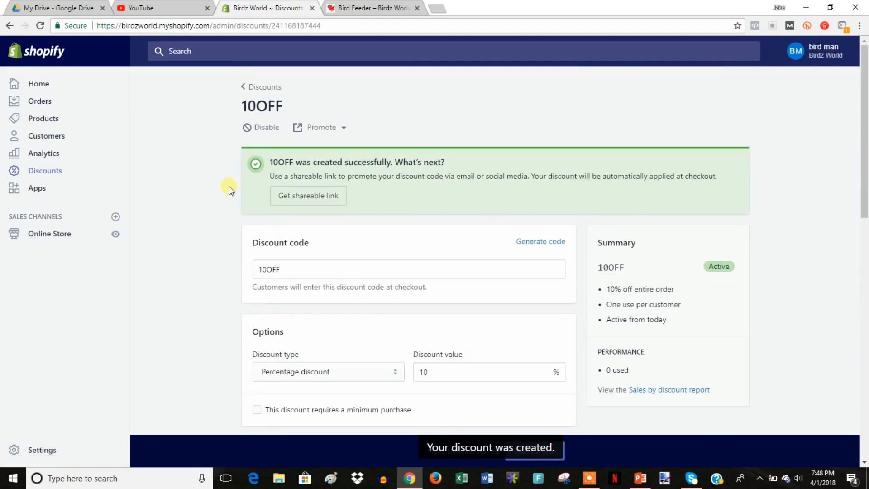
drag(290, 167, 194, 167)
click(172, 172)
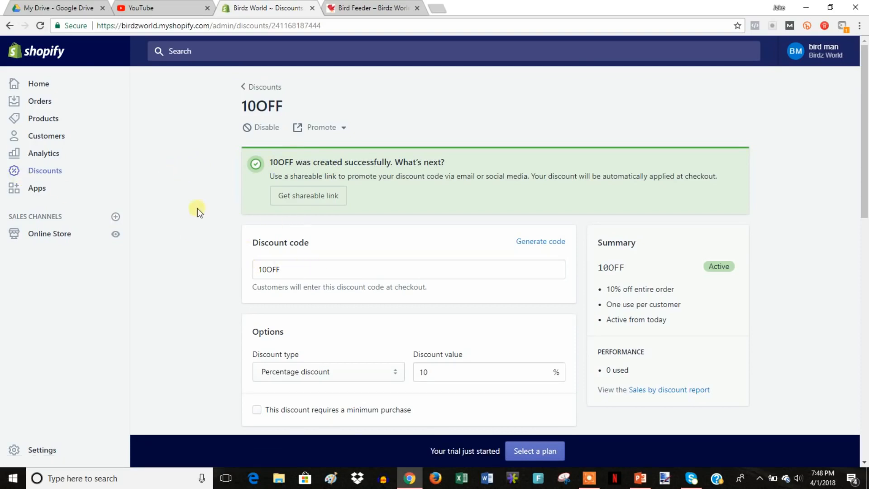
Check the empty Orders and Abandoned checkouts pages, then view the Analytics Overview dashboard.
click(45, 102)
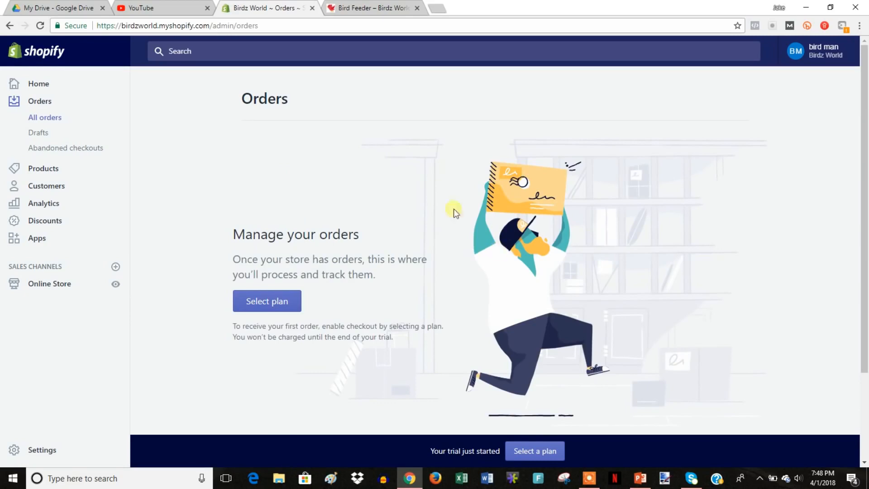
click(70, 149)
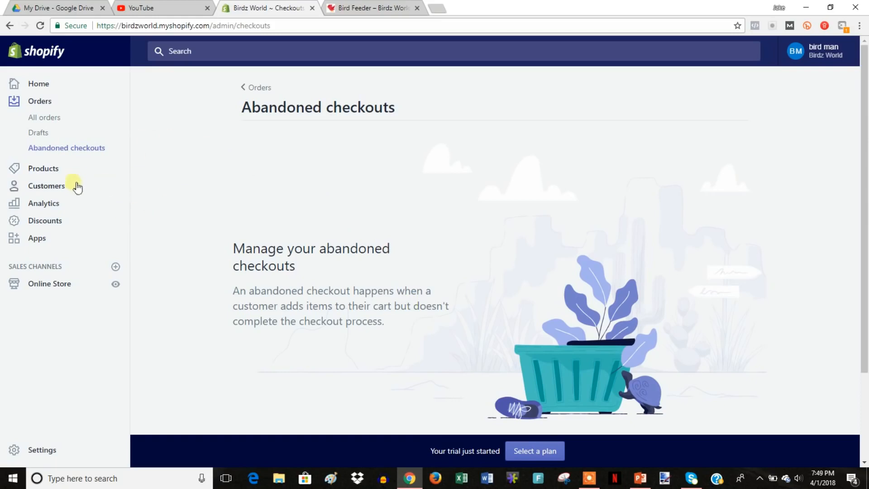
click(60, 205)
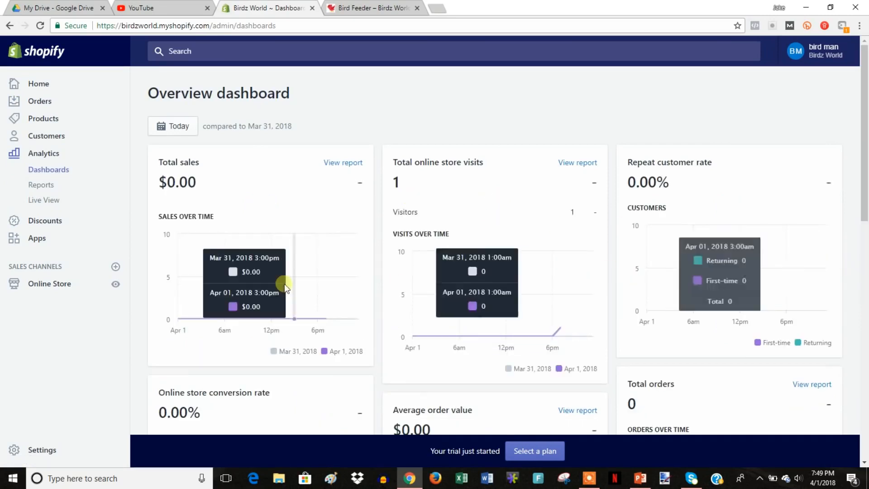
Scroll through the Analytics Overview, then move on to the store's Apps page.
scroll(299, 284, down, 5)
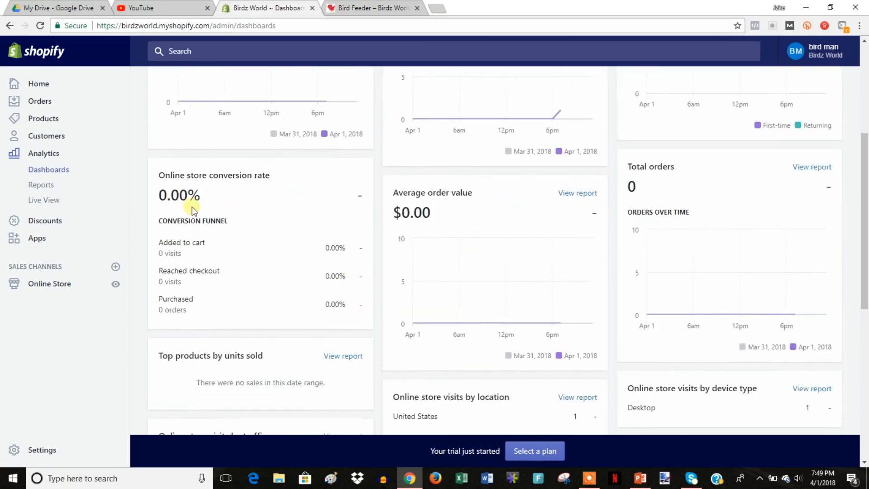
scroll(495, 288, down, 3)
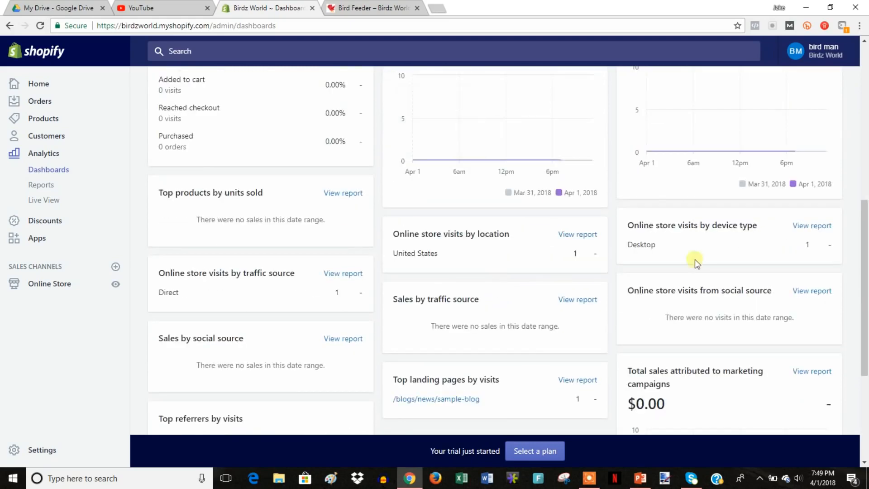
scroll(697, 281, down, 2)
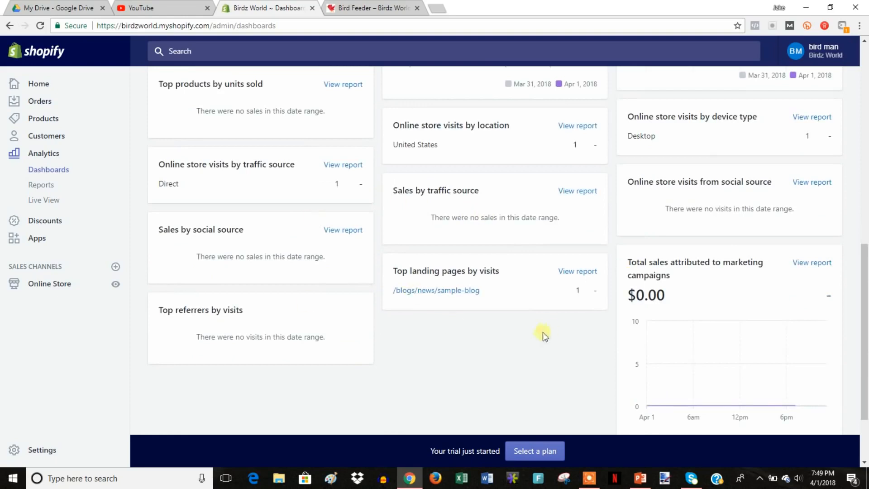
scroll(517, 330, up, 2)
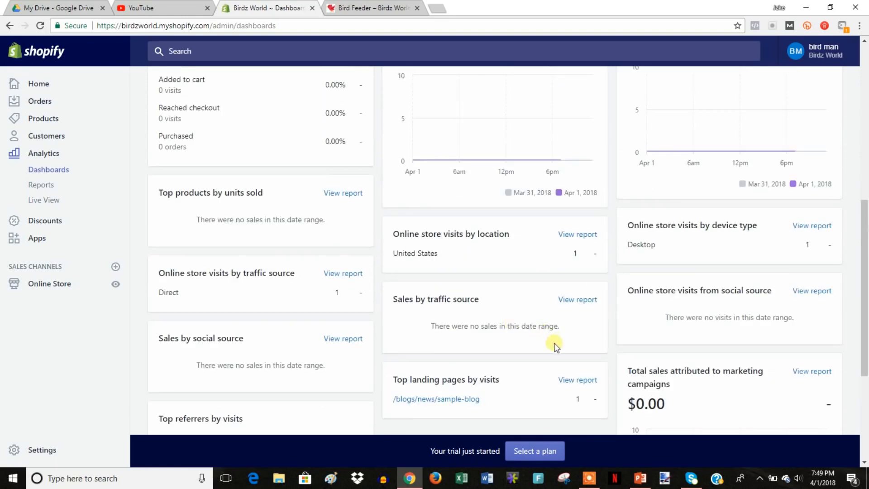
scroll(453, 294, up, 3)
scroll(521, 312, up, 5)
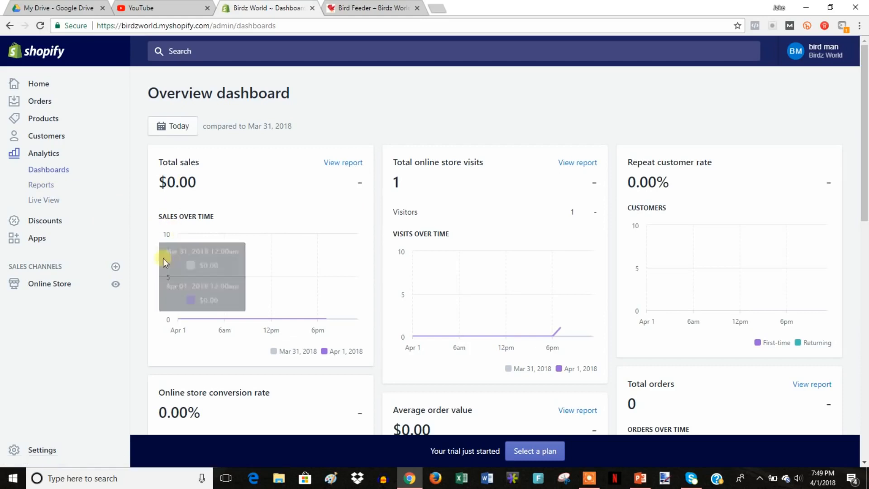
click(41, 240)
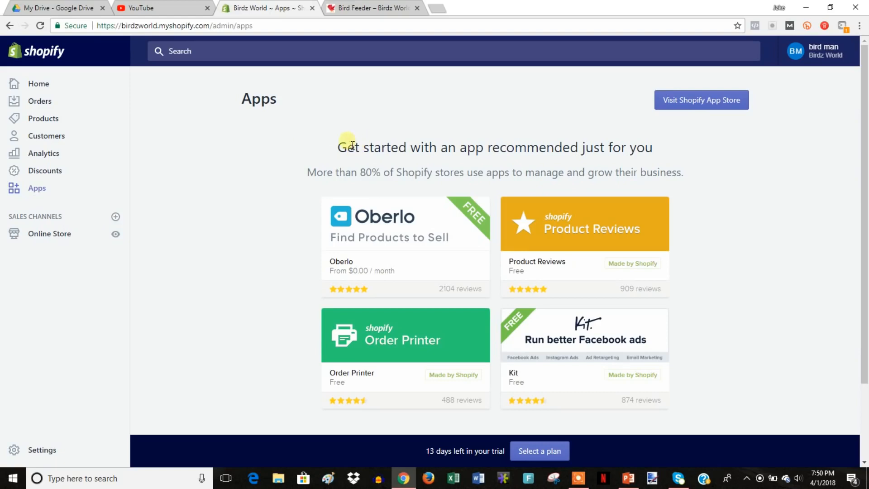
Launch the Shopify App Store in a new tab from the Apps page.
drag(339, 147, 787, 194)
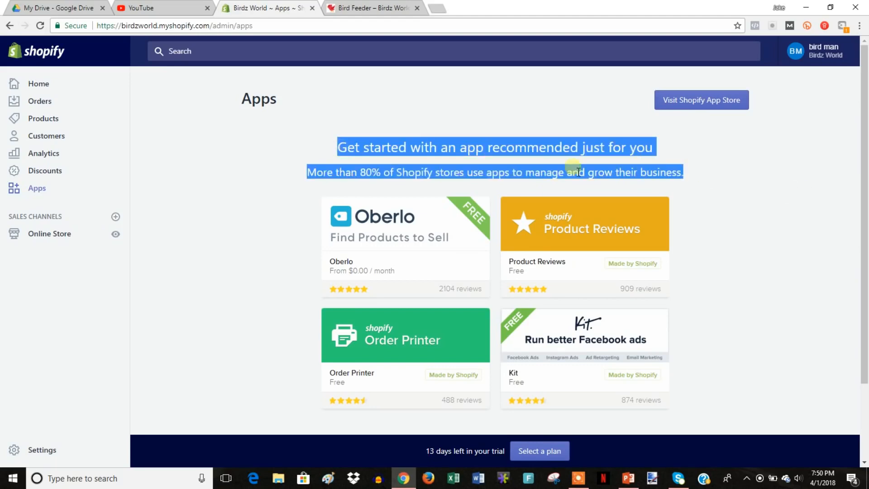
click(332, 153)
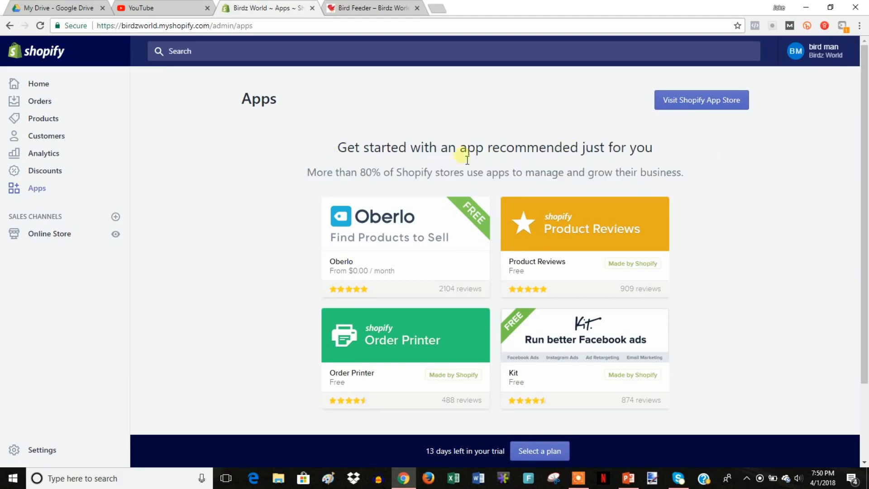
click(690, 98)
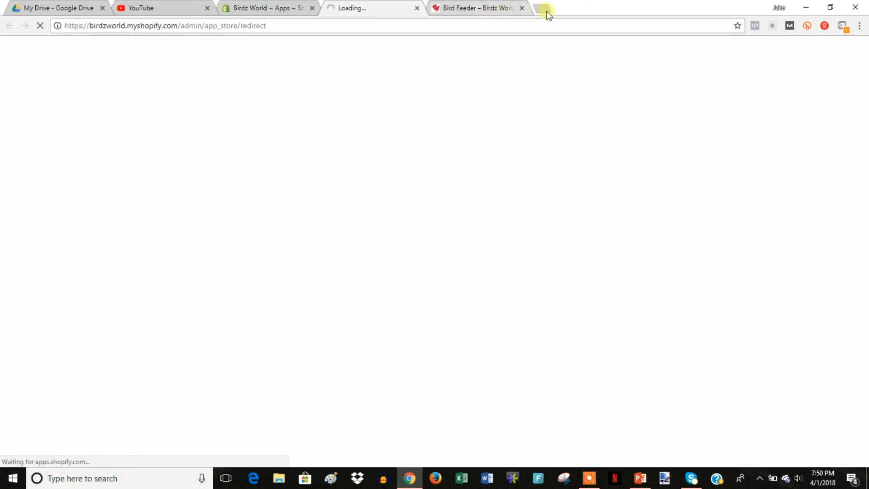
Close the Bird Feeder tab, browse App Store categories through Shipping, then close the App Store tab.
click(522, 8)
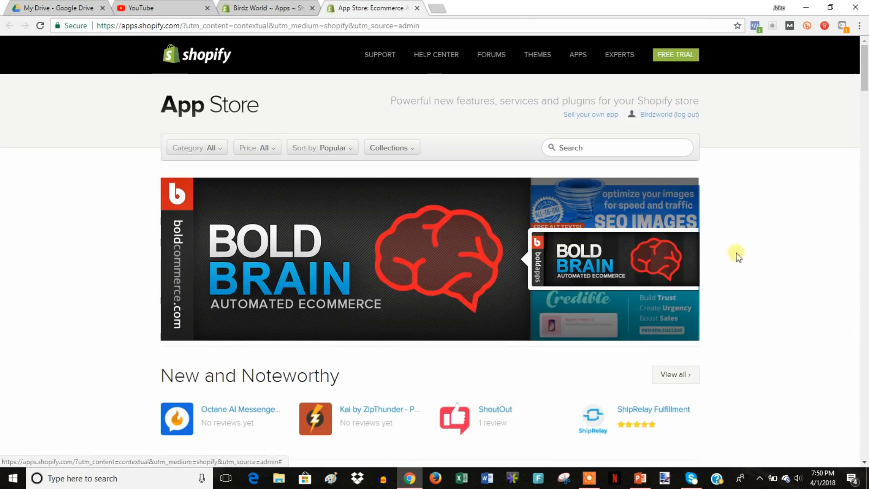
scroll(755, 254, down, 5)
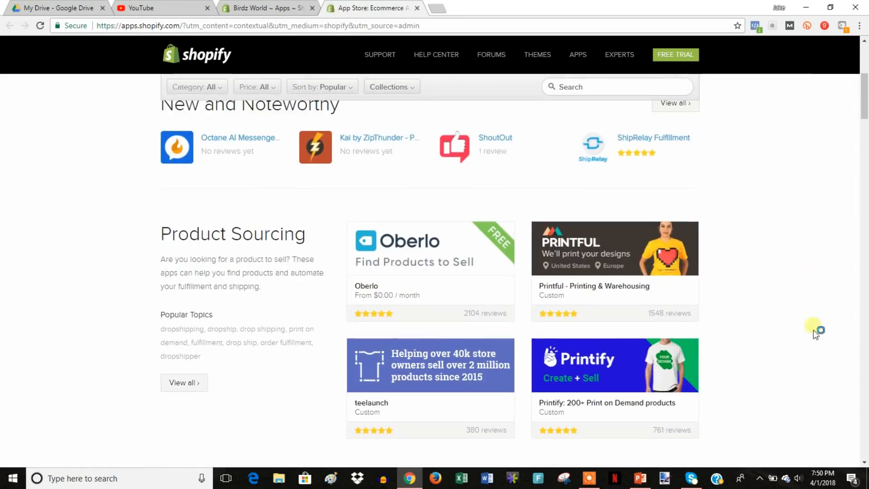
scroll(730, 274, down, 3)
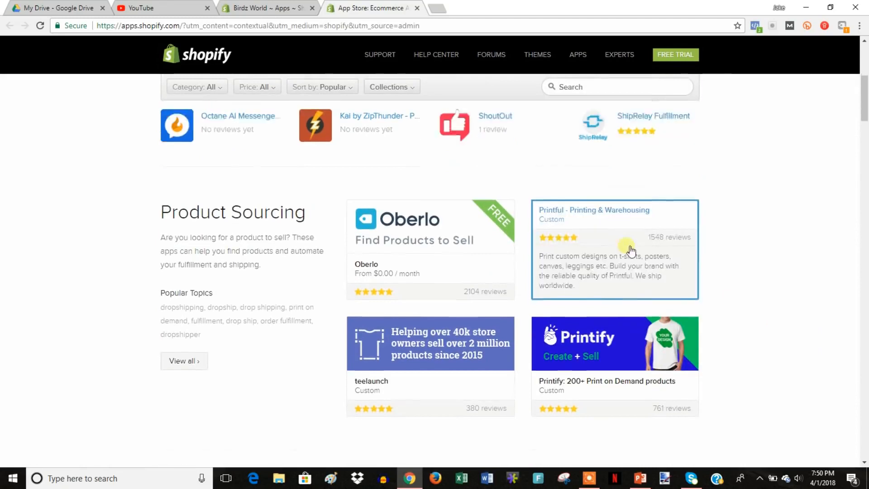
scroll(695, 127, up, 2)
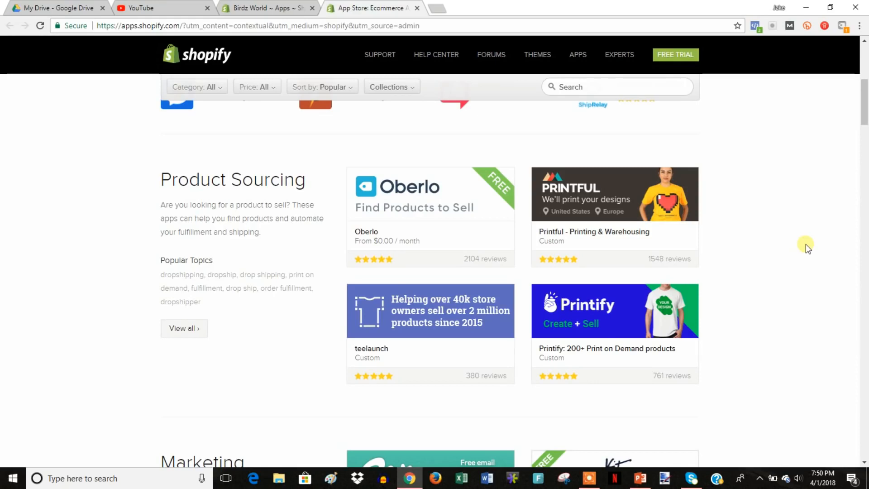
scroll(806, 243, down, 2)
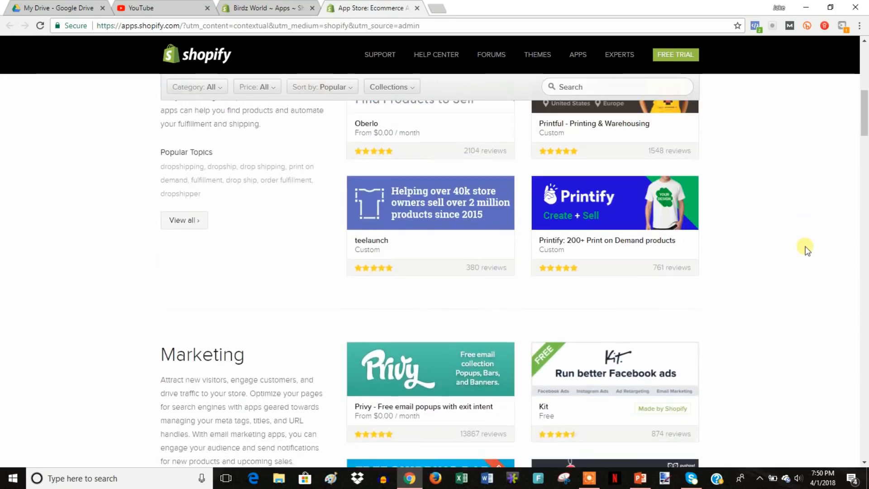
scroll(812, 255, down, 3)
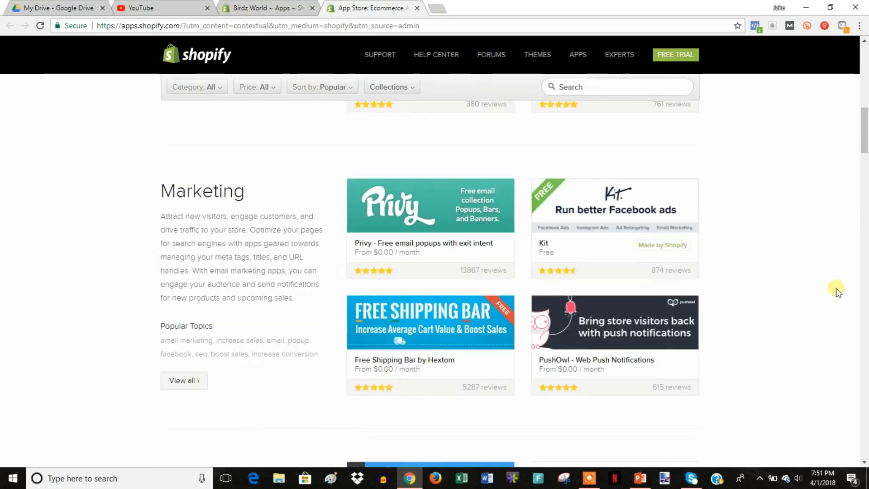
scroll(214, 252, down, 5)
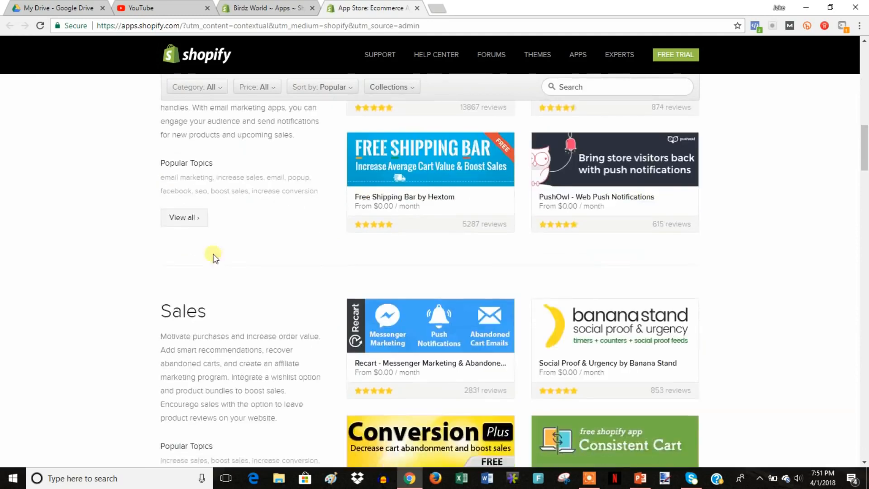
scroll(481, 311, down, 7)
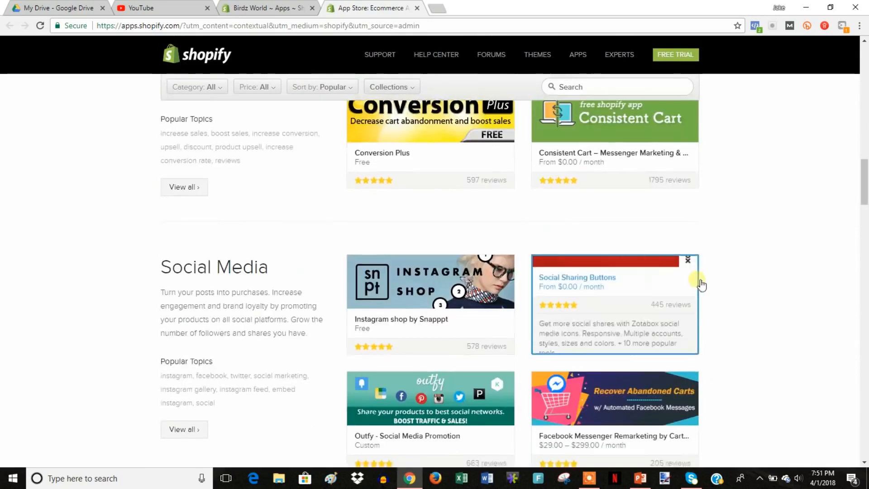
scroll(768, 384, down, 2)
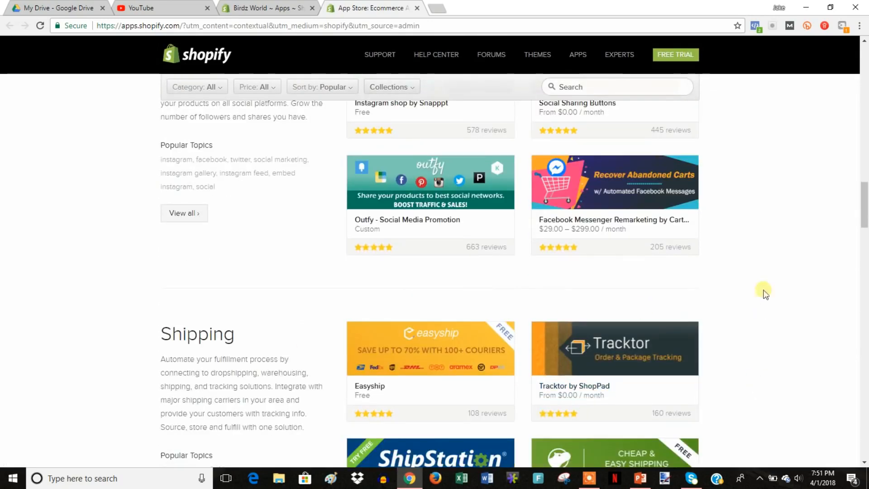
click(417, 7)
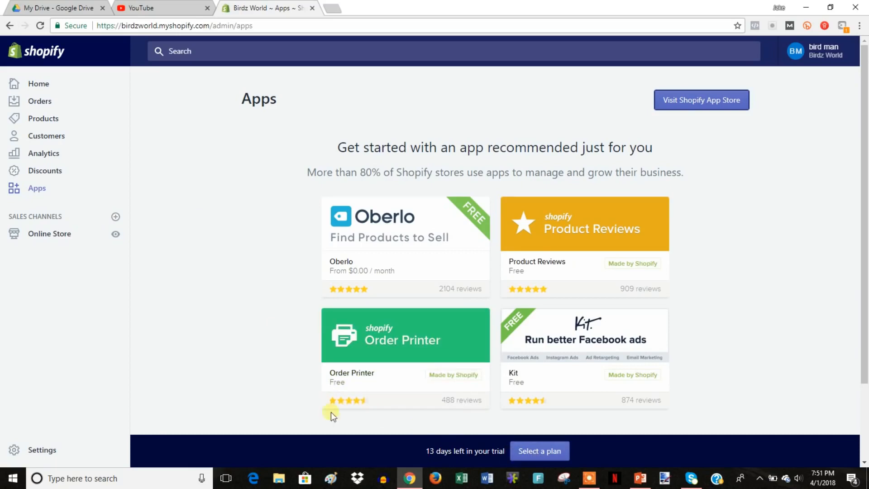
Compare the Basic Shopify ($29), Shopify ($79) and Advanced Shopify ($299) plans' rates and staff accounts.
click(537, 455)
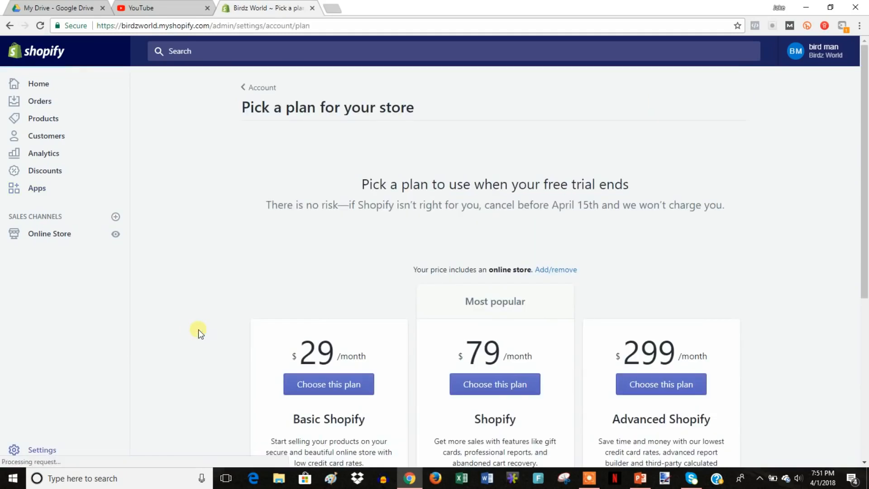
scroll(244, 302, down, 3)
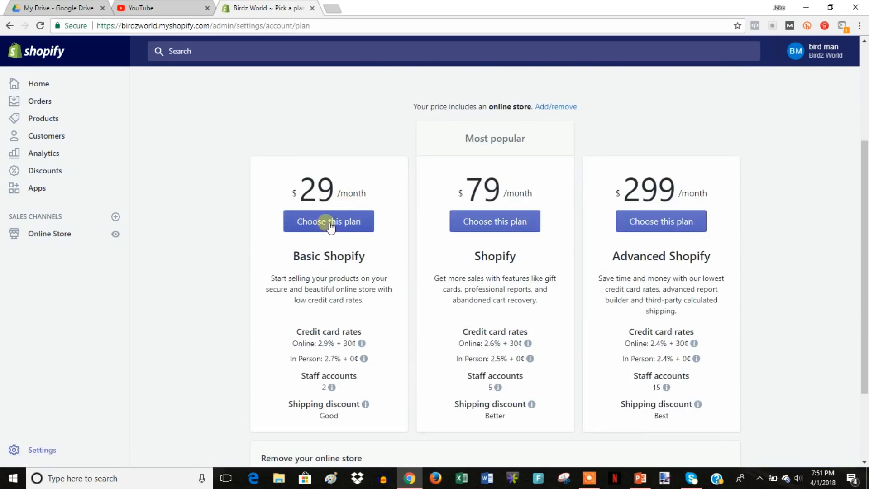
scroll(355, 270, down, 1)
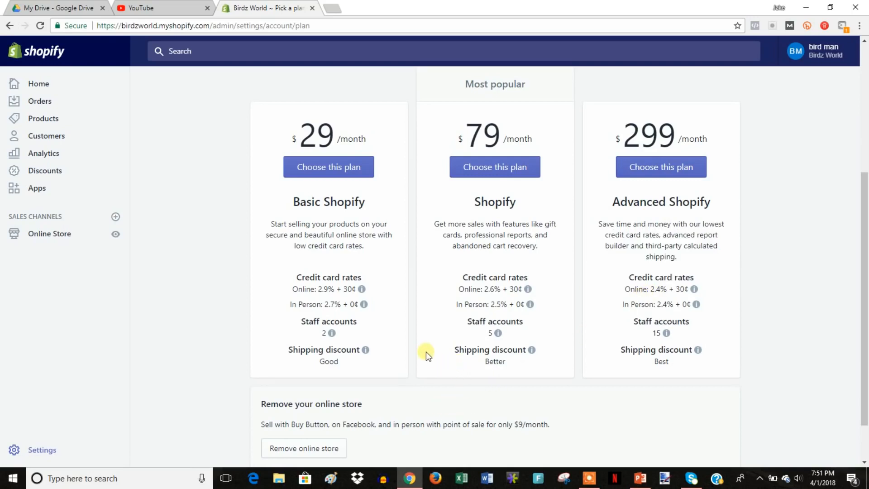
mouse_move(355, 291)
mouse_move(661, 294)
mouse_move(365, 307)
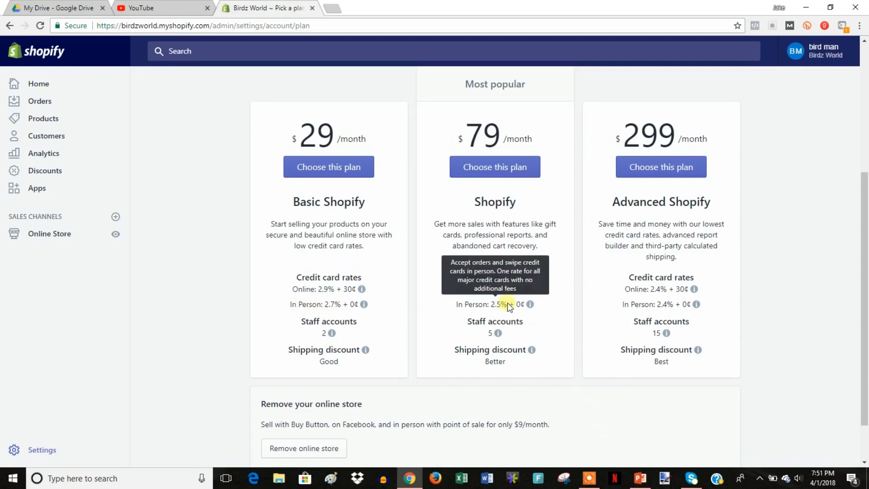
mouse_move(484, 286)
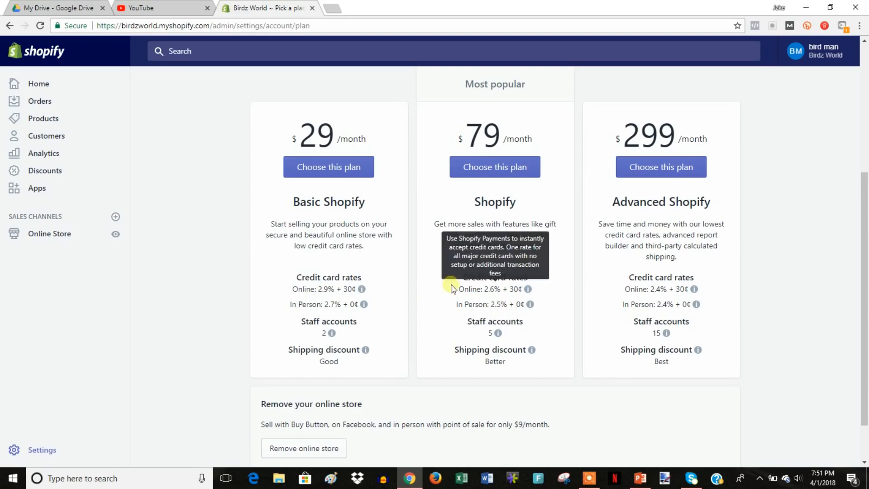
mouse_move(487, 336)
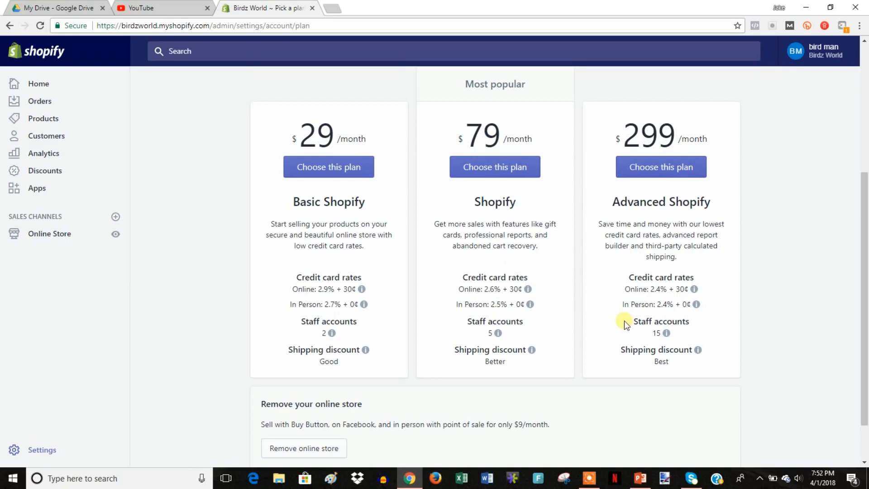
scroll(670, 323, up, 2)
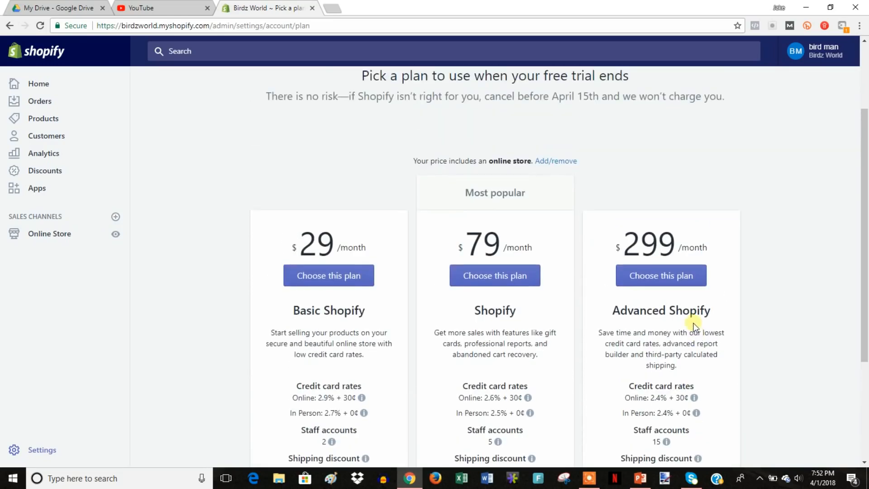
scroll(695, 325, down, 1)
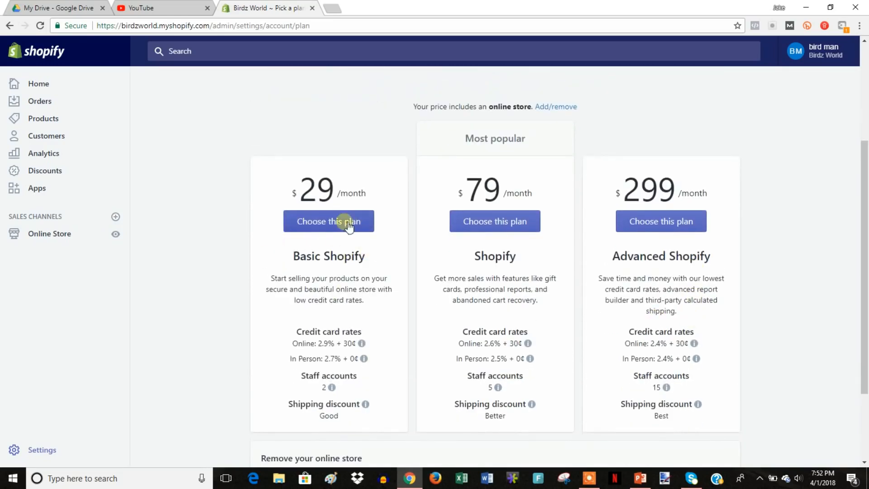
scroll(281, 248, up, 3)
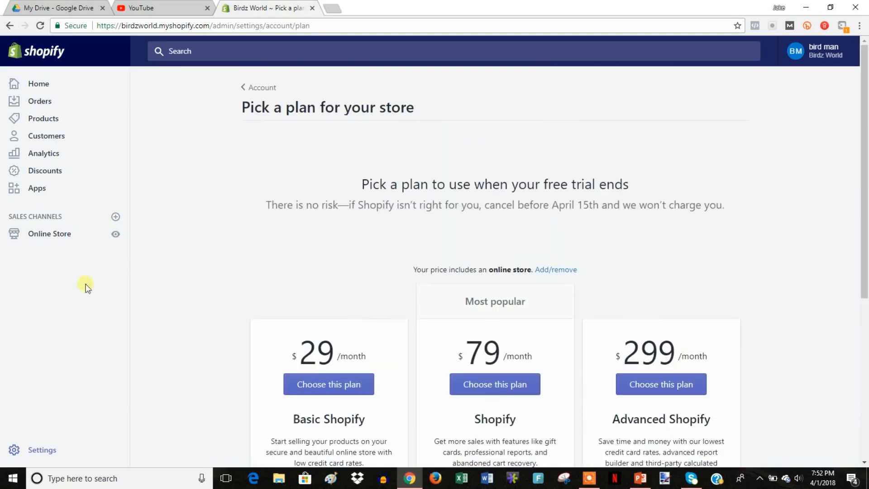
click(116, 235)
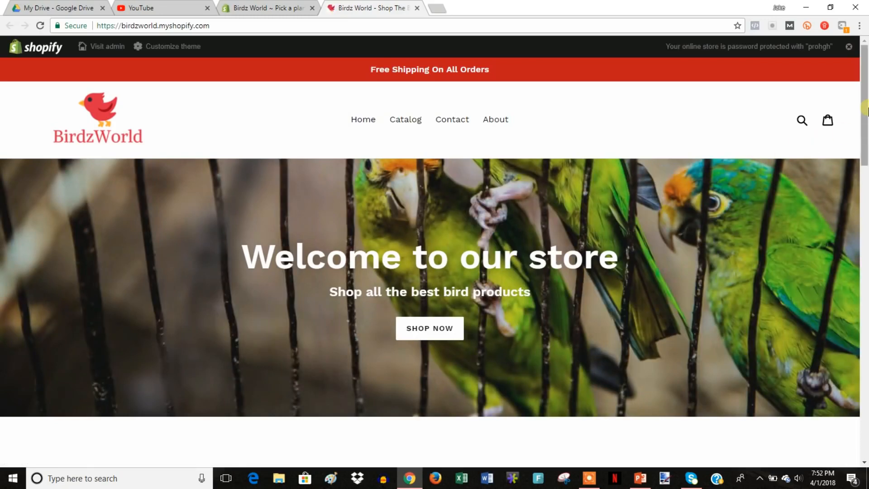
mouse_move(866, 103)
mouse_down()
mouse_move(865, 211)
mouse_move(848, 308)
mouse_move(842, 437)
mouse_move(863, 271)
mouse_move(865, 90)
mouse_up()
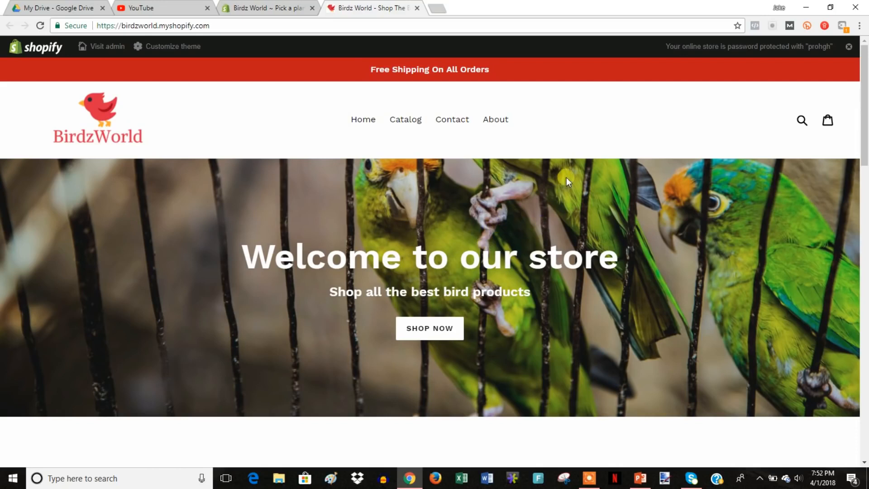
click(267, 8)
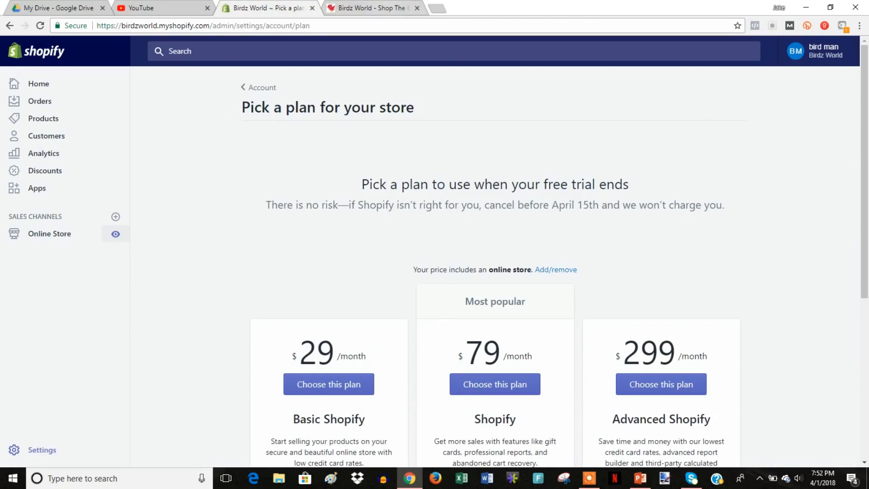
click(417, 7)
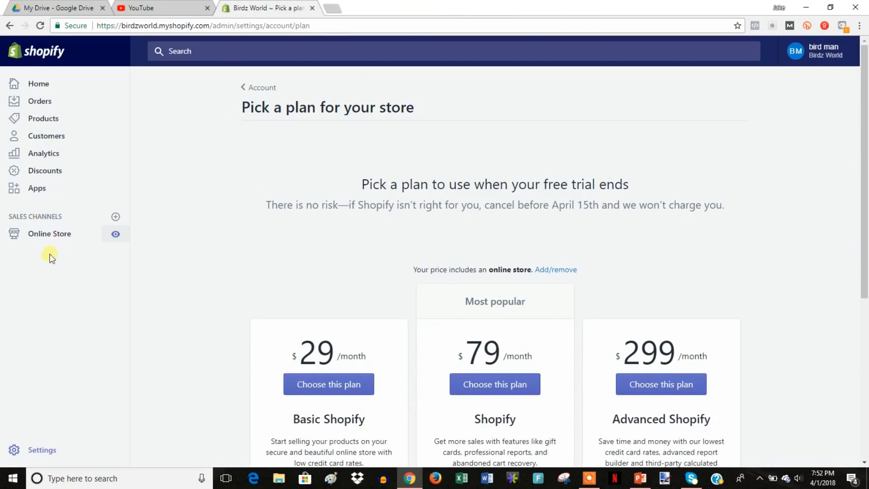